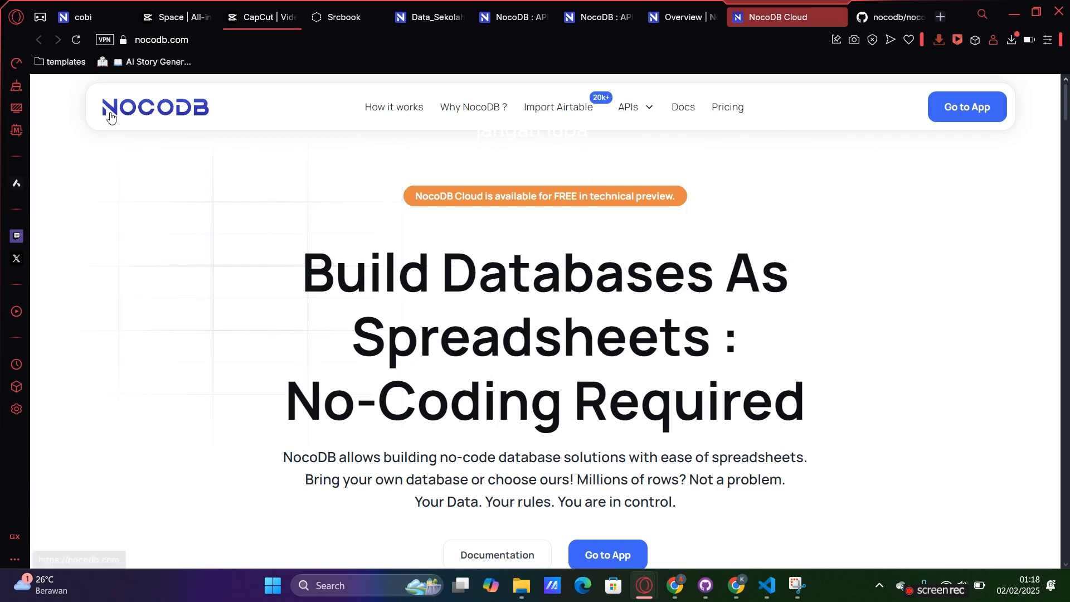
# Step: Shorten the page address to nocodb.com without its tracking parameters and go to the NocoDB app
pyautogui.click(172, 40)
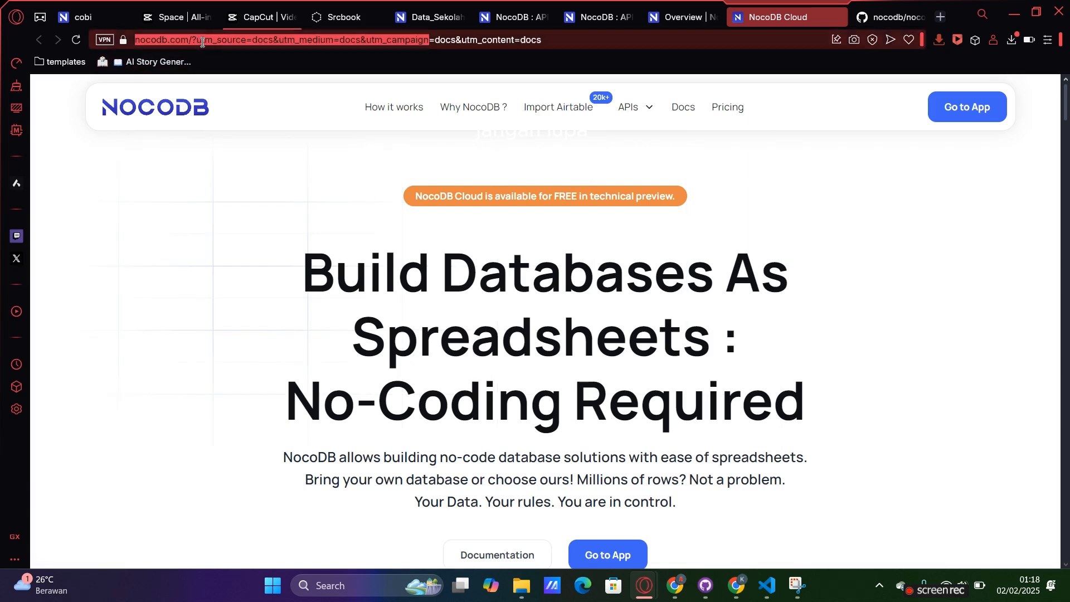
pyautogui.click(157, 39)
pyautogui.moveTo(187, 40); pyautogui.dragTo(603, 54)
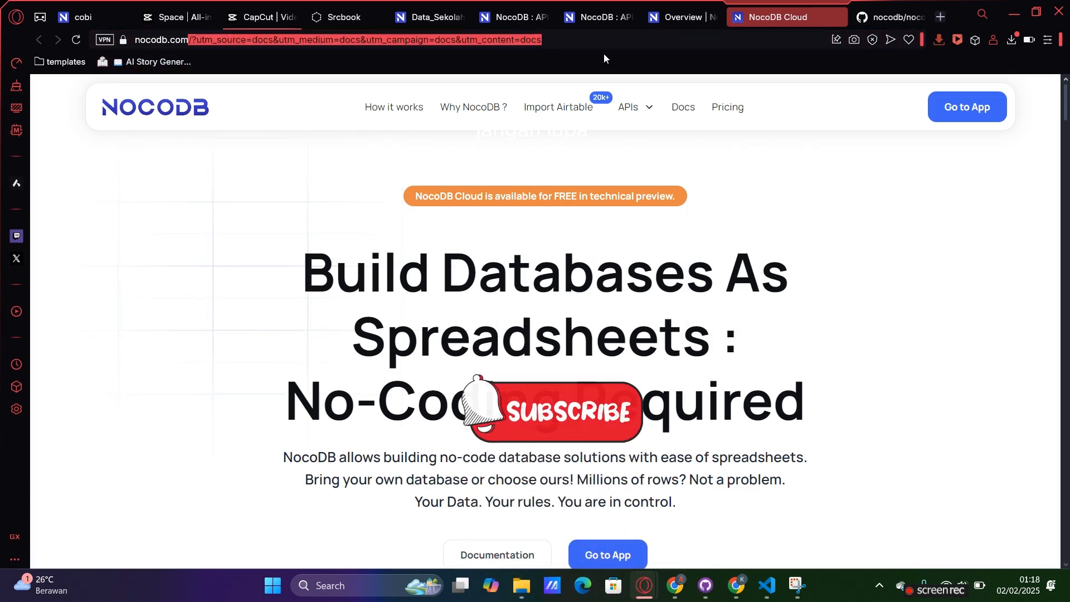
pyautogui.press('BackSpace')
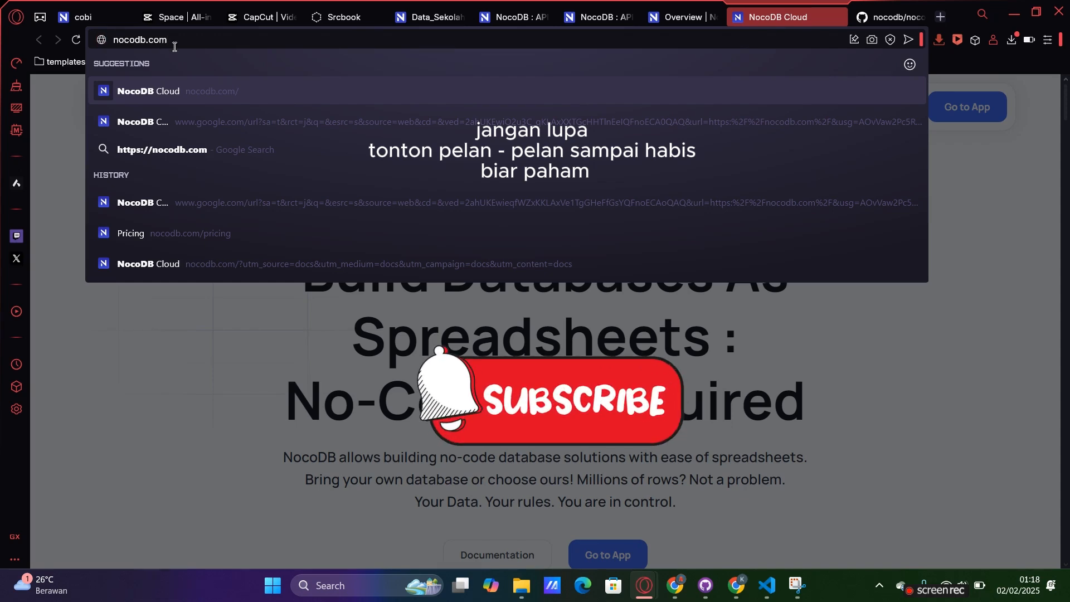
pyautogui.click(173, 430)
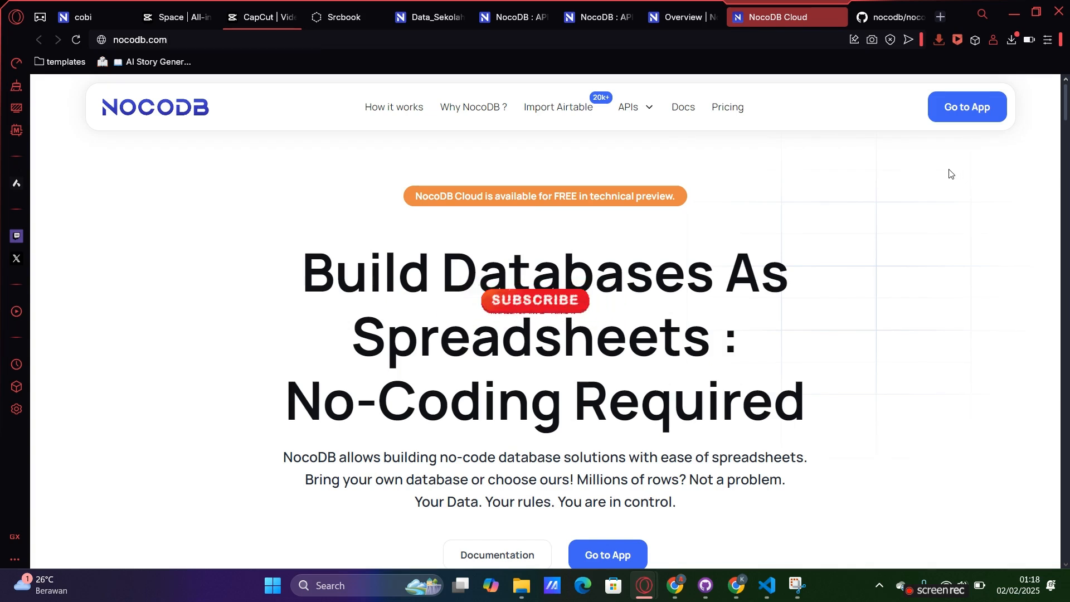
pyautogui.click(958, 107)
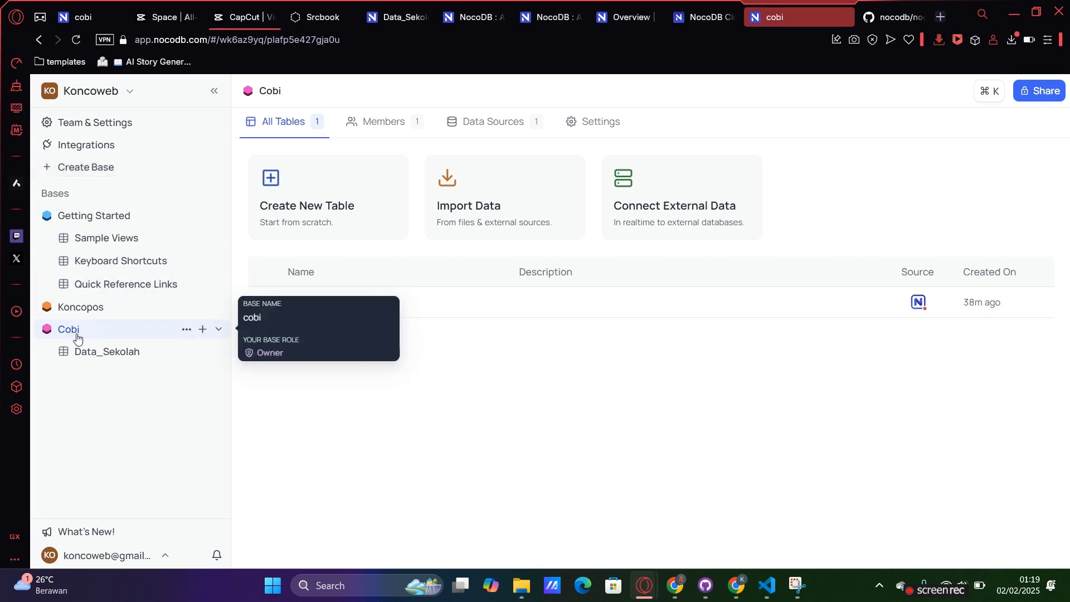
# Step: Import the Excel file Data Sekolah_exported_1.xlsx into the Cobi base as a new table
pyautogui.click(204, 330)
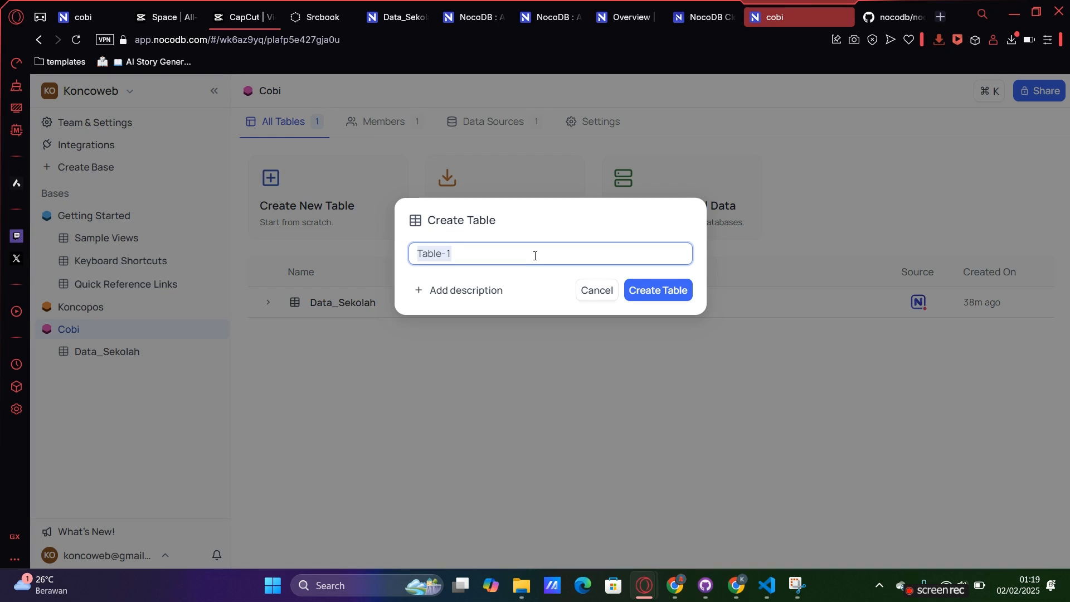
pyautogui.click(586, 289)
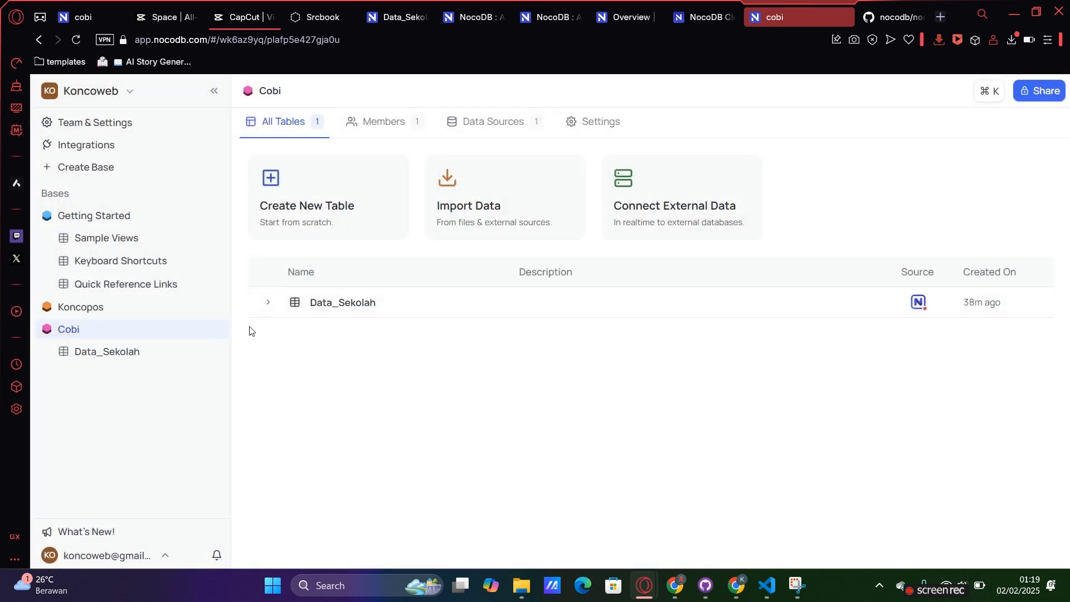
pyautogui.click(483, 203)
pyautogui.click(475, 346)
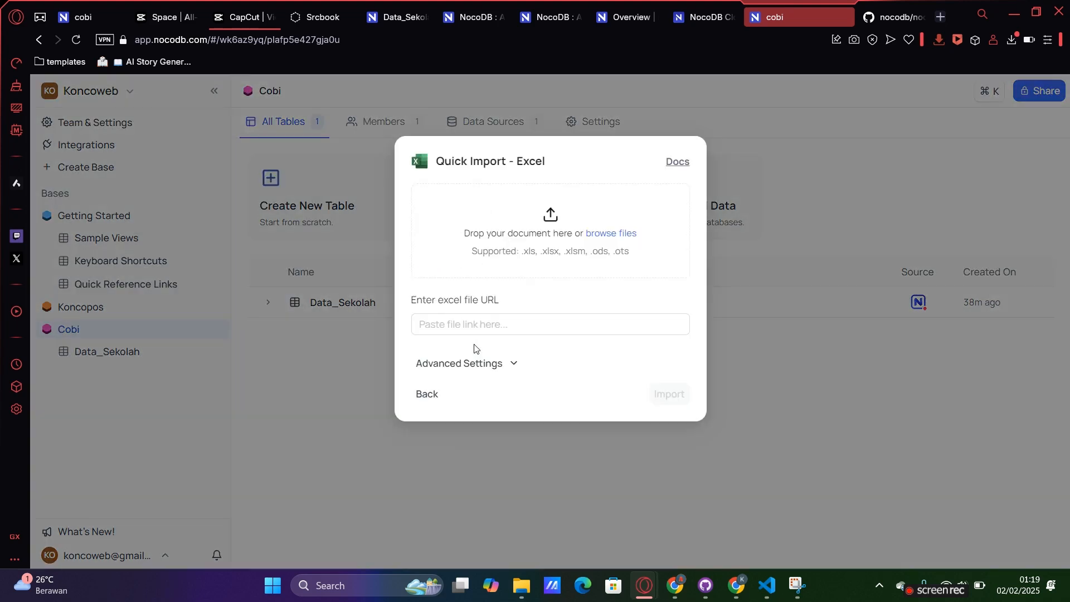
pyautogui.click(609, 234)
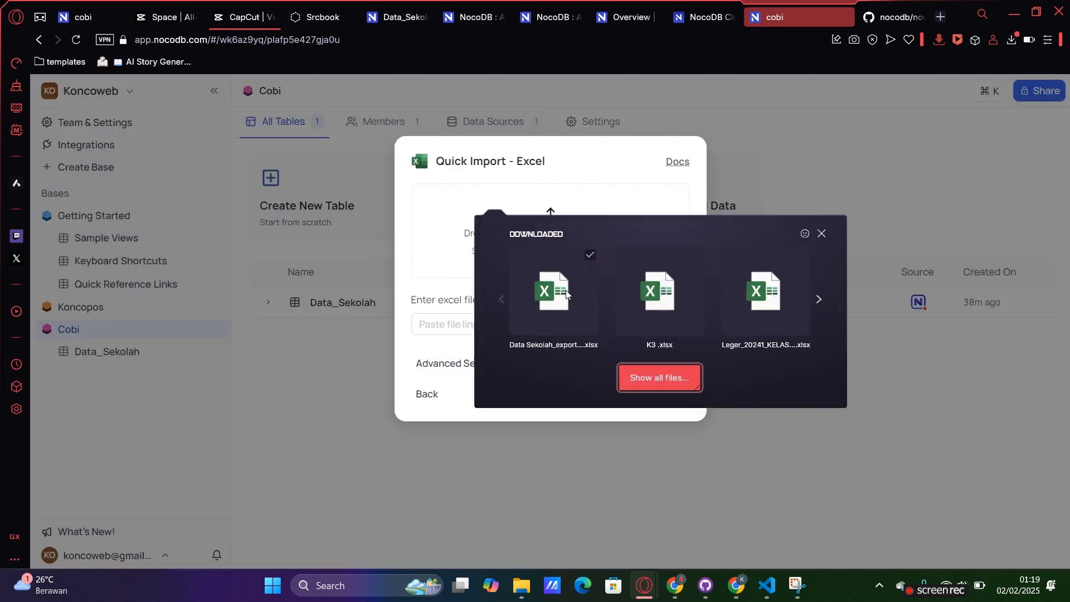
pyautogui.click(580, 279)
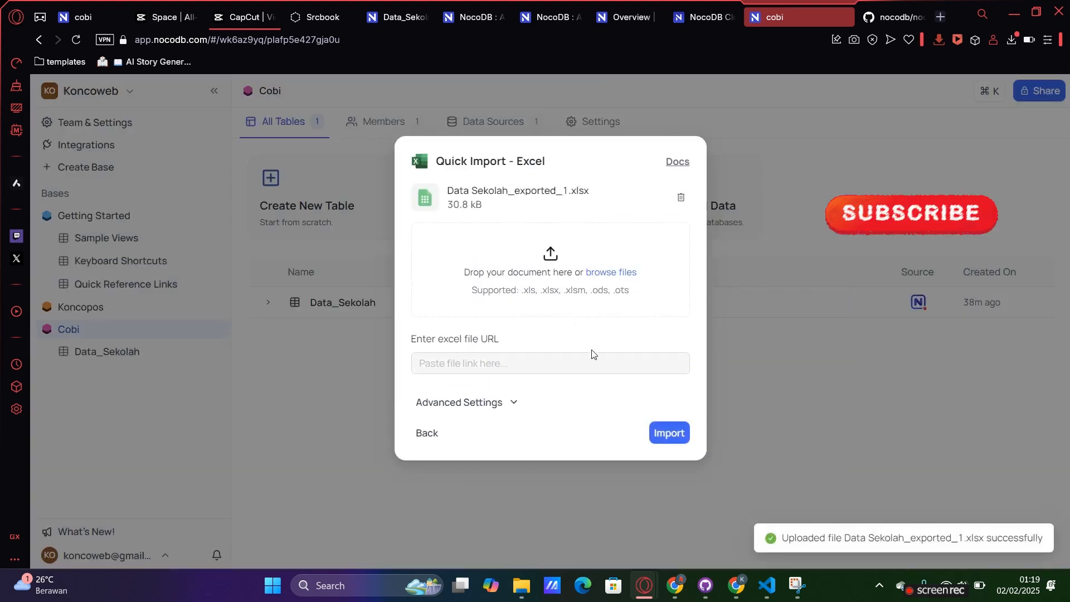
pyautogui.click(670, 435)
pyautogui.click(667, 453)
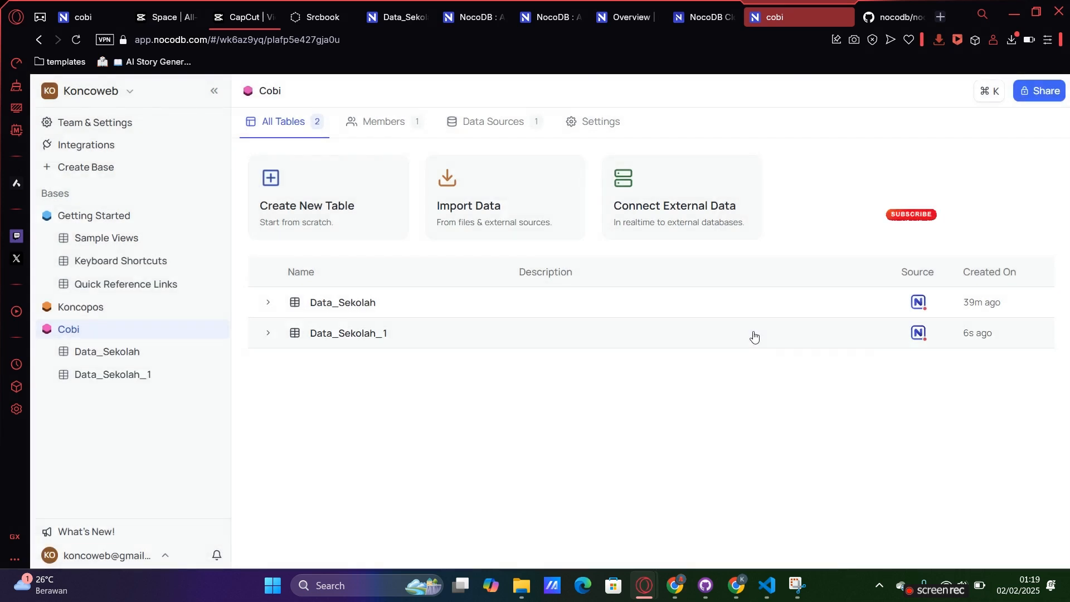
# Step: Open the imported Data_Sekolah_1 table and examine the header values in its first record
pyautogui.click(754, 334)
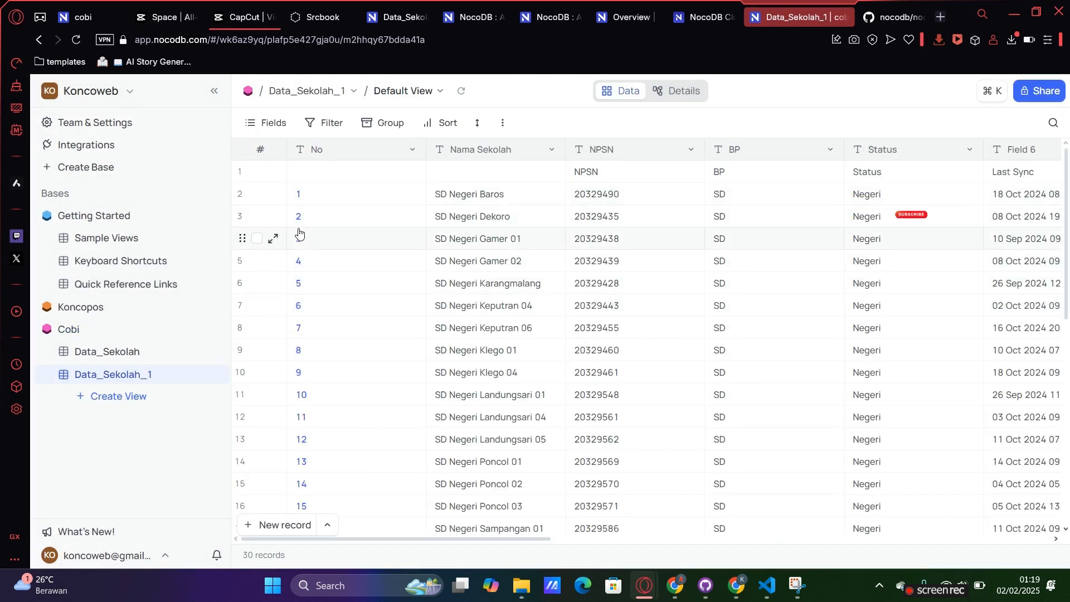
pyautogui.moveTo(422, 543); pyautogui.dragTo(444, 540)
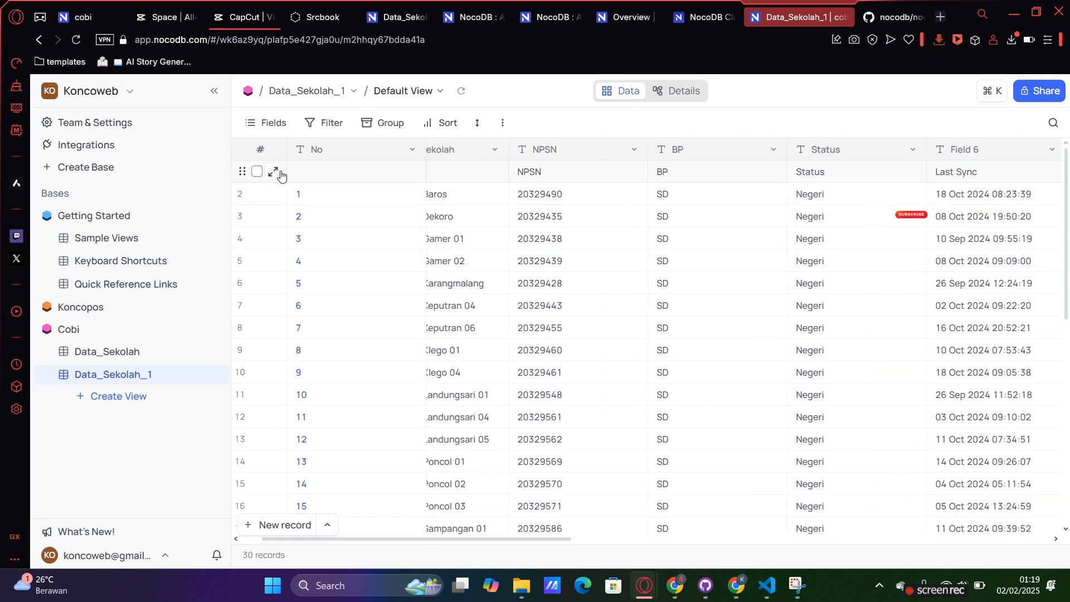
pyautogui.click(554, 175)
pyautogui.click(658, 173)
pyautogui.click(563, 177)
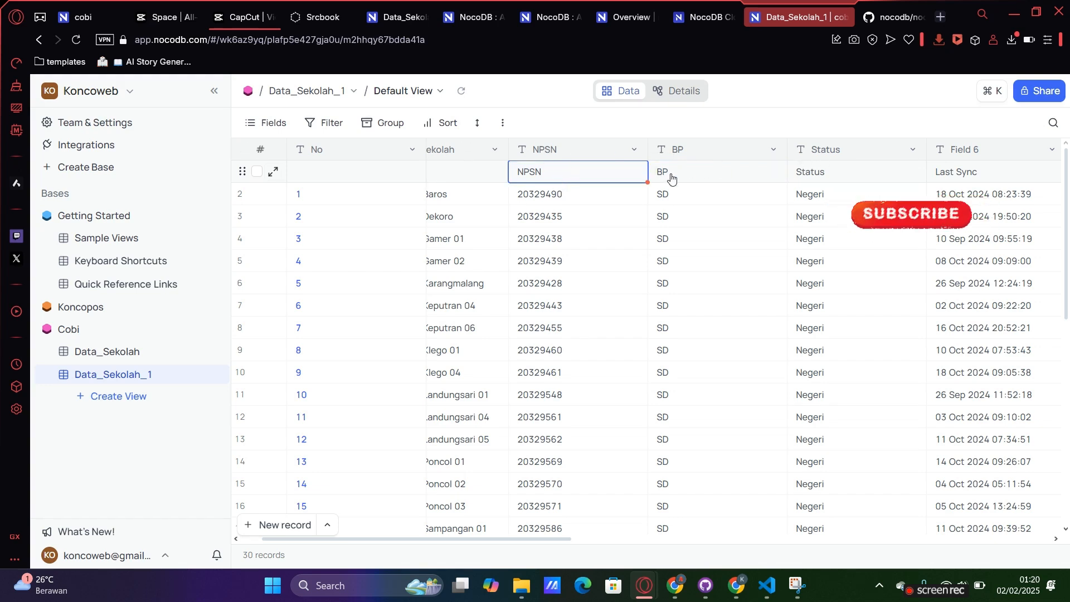
# Step: Copy the text Last Sync from the first record and use it to rename Field 6 to Last Sync
pyautogui.moveTo(548, 540); pyautogui.dragTo(719, 539)
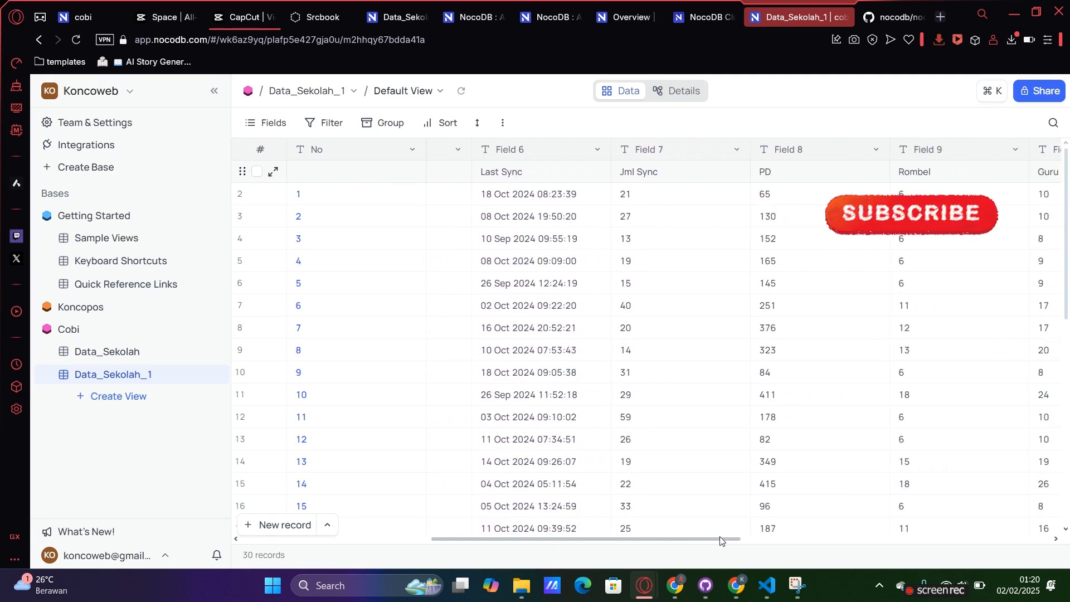
pyautogui.click(523, 173)
pyautogui.doubleClick(524, 173)
pyautogui.moveTo(524, 172); pyautogui.dragTo(478, 172)
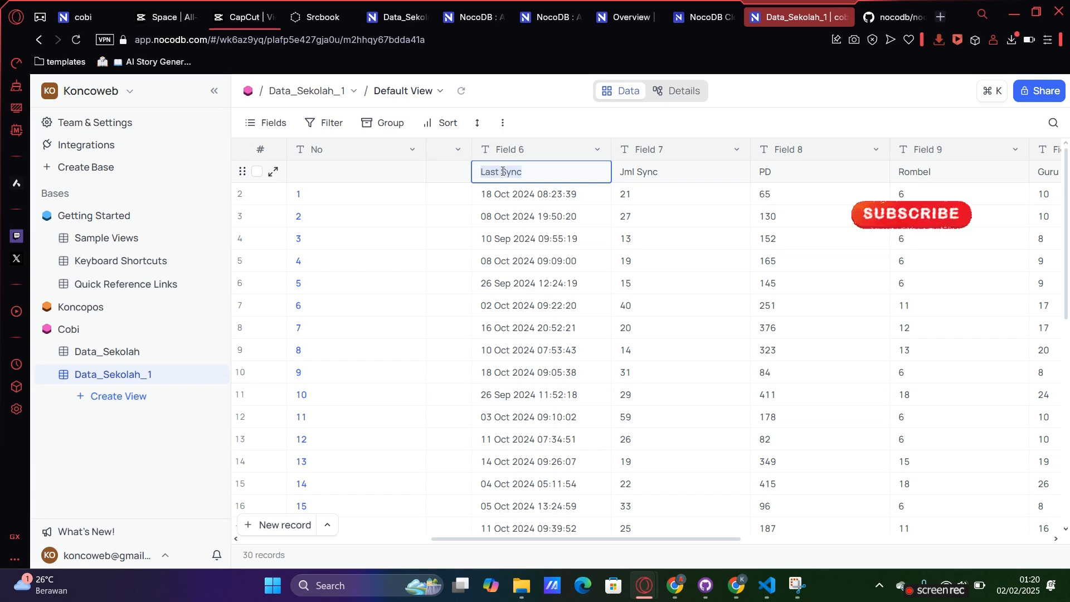
pyautogui.rightClick(503, 172)
pyautogui.click(532, 249)
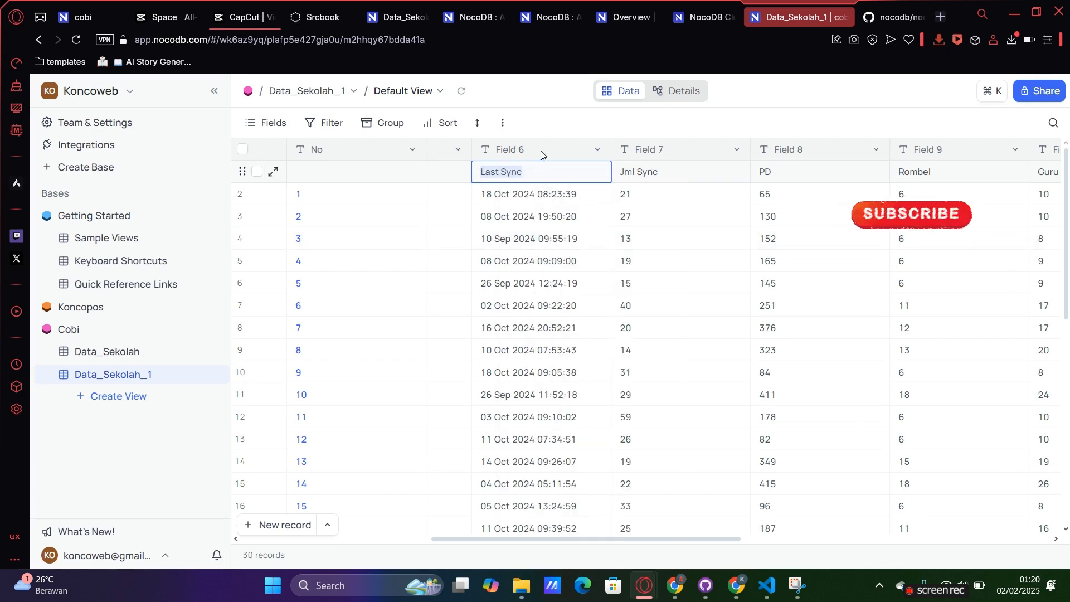
pyautogui.click(596, 149)
pyautogui.click(477, 196)
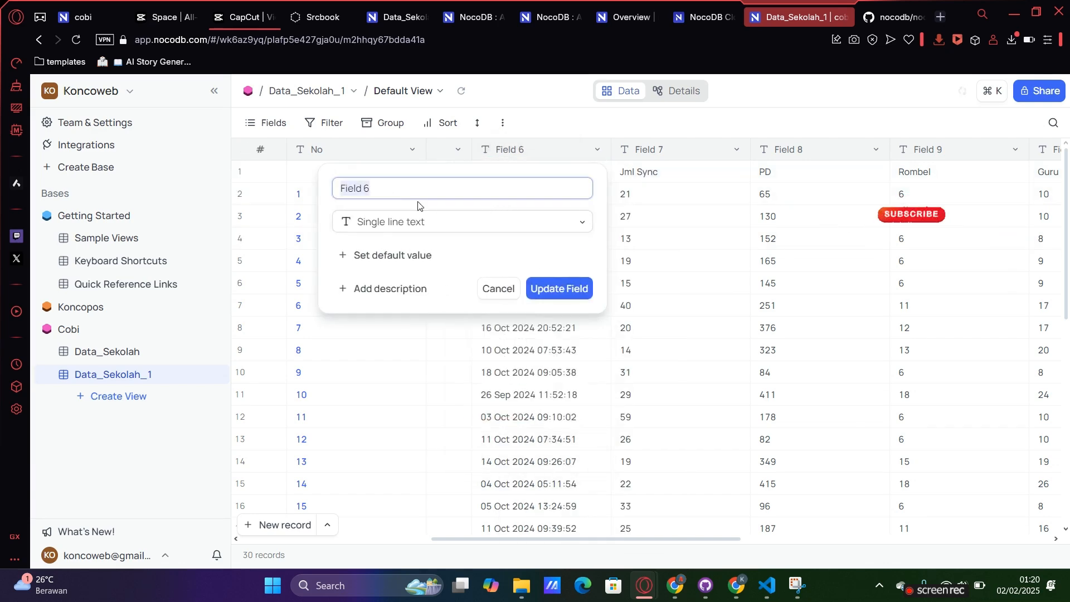
pyautogui.rightClick(347, 193)
pyautogui.click(416, 289)
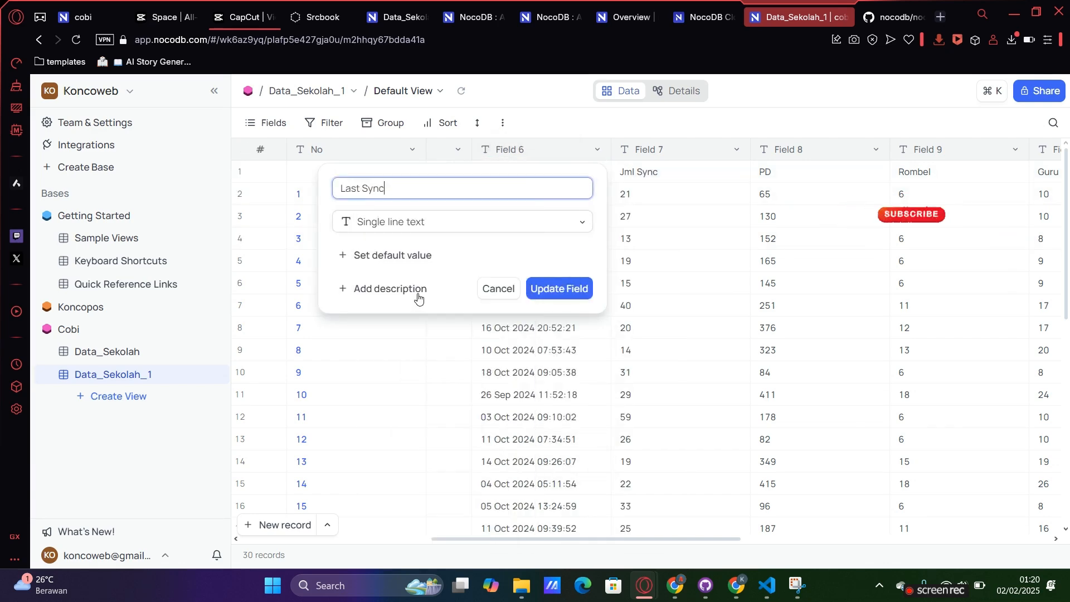
pyautogui.click(540, 289)
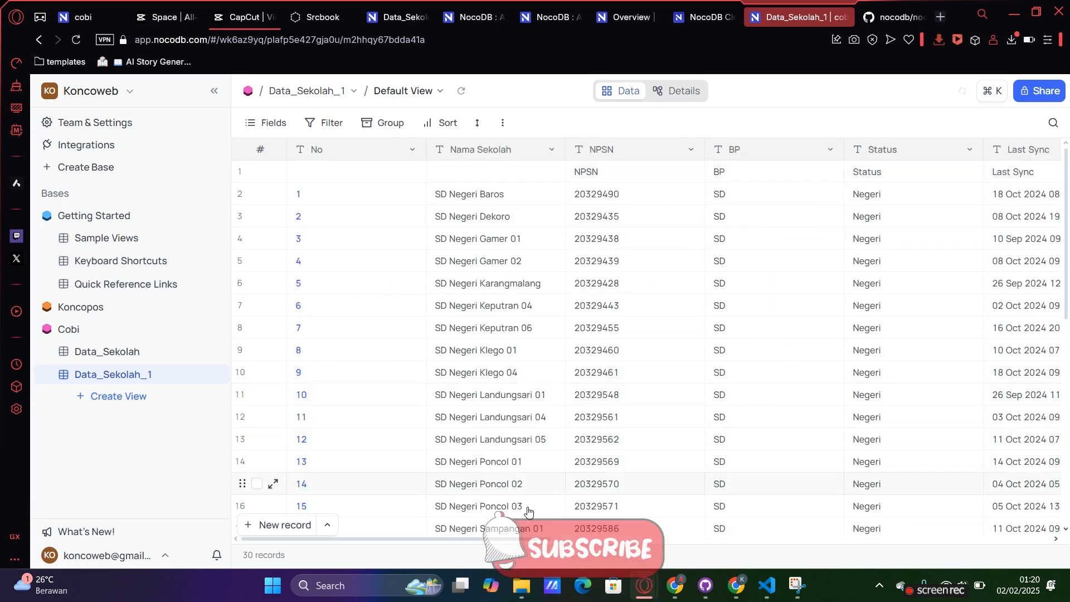
# Step: Check the renamed Last Sync column, and open the Data_Sekolah table to review its records
pyautogui.moveTo(501, 539); pyautogui.dragTo(655, 538)
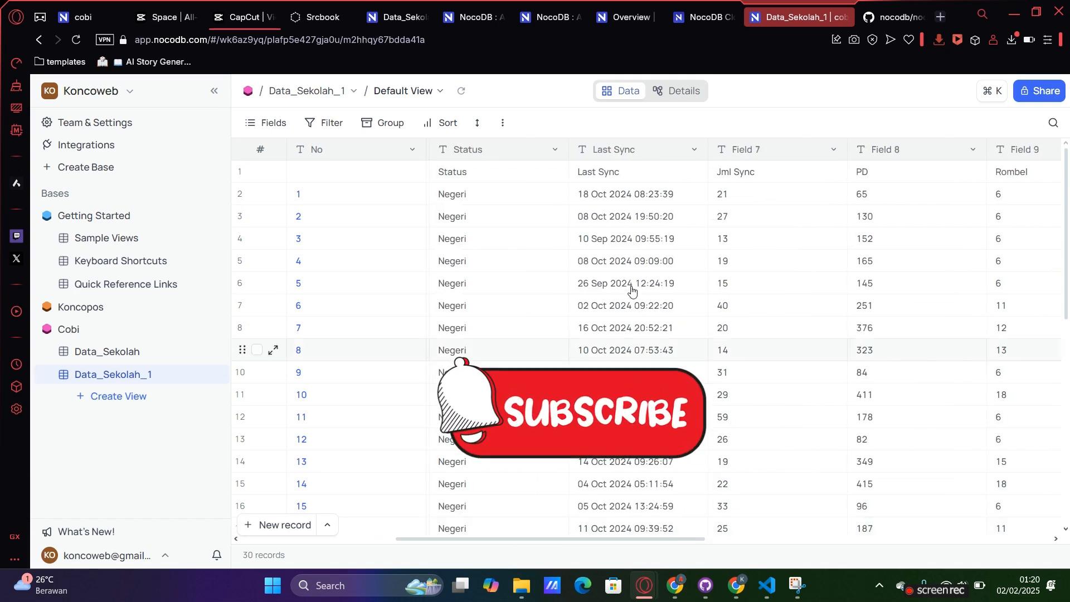
pyautogui.click(606, 171)
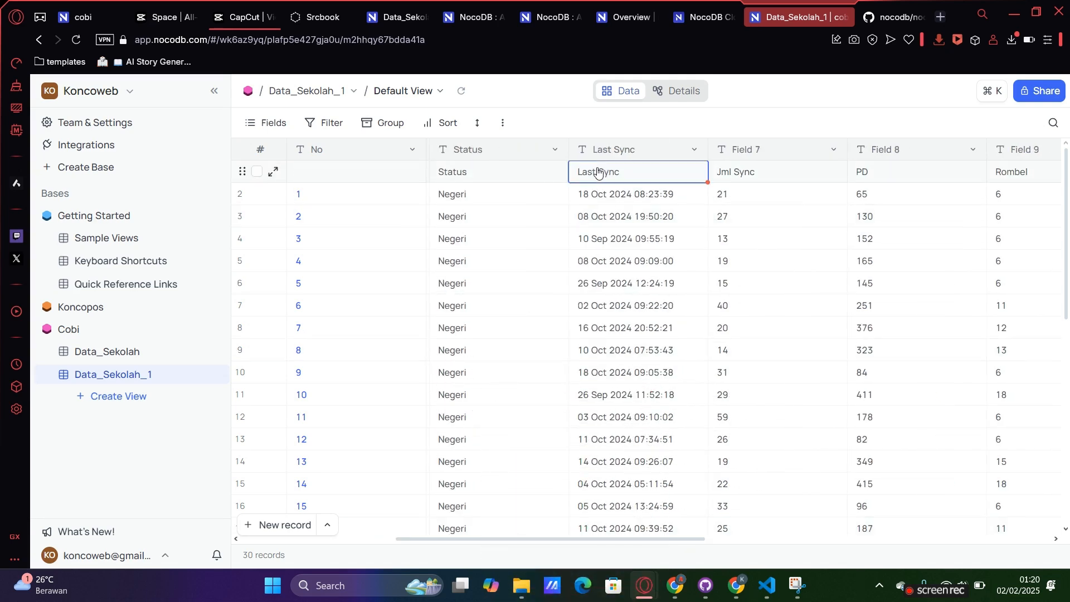
pyautogui.click(112, 352)
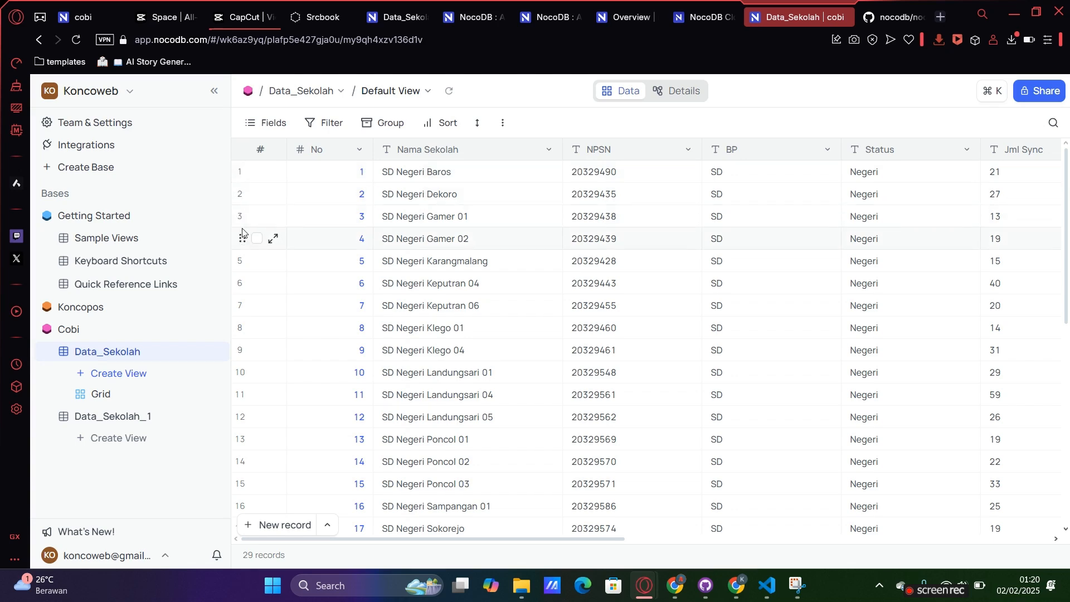
pyautogui.scroll(-10, 428, 394)
pyautogui.scroll(10, 428, 394)
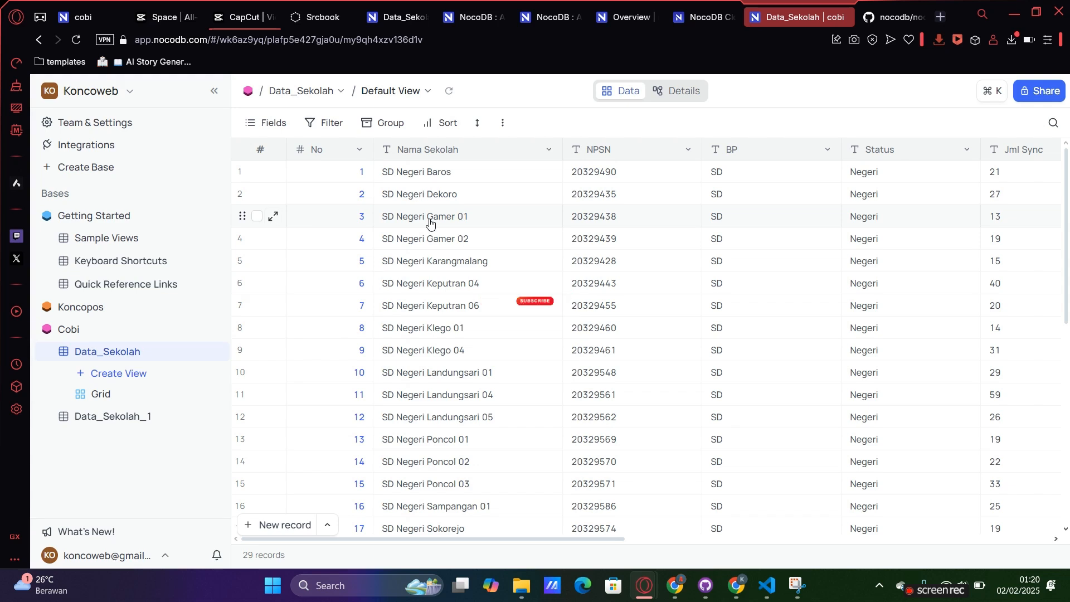
# Step: Open the API tokens in the account settings and copy the srcbook token
pyautogui.click(149, 563)
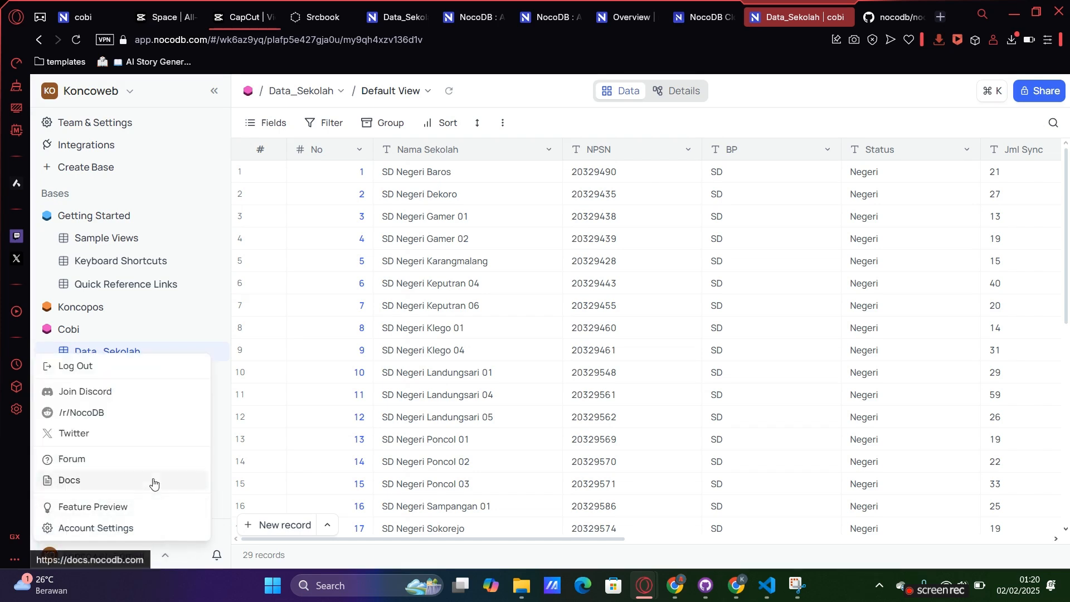
pyautogui.click(138, 530)
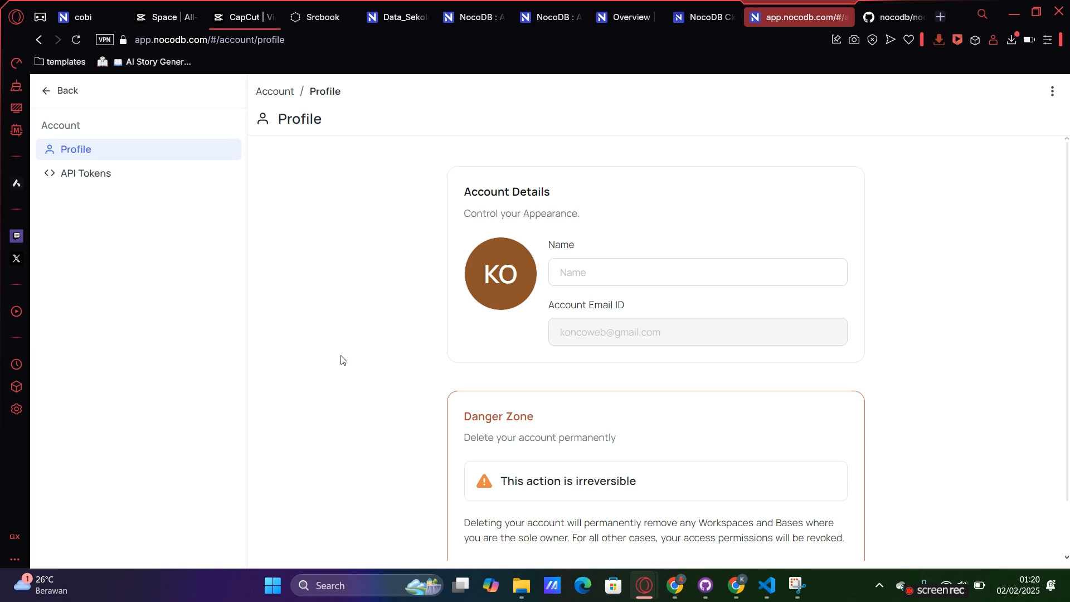
pyautogui.click(98, 175)
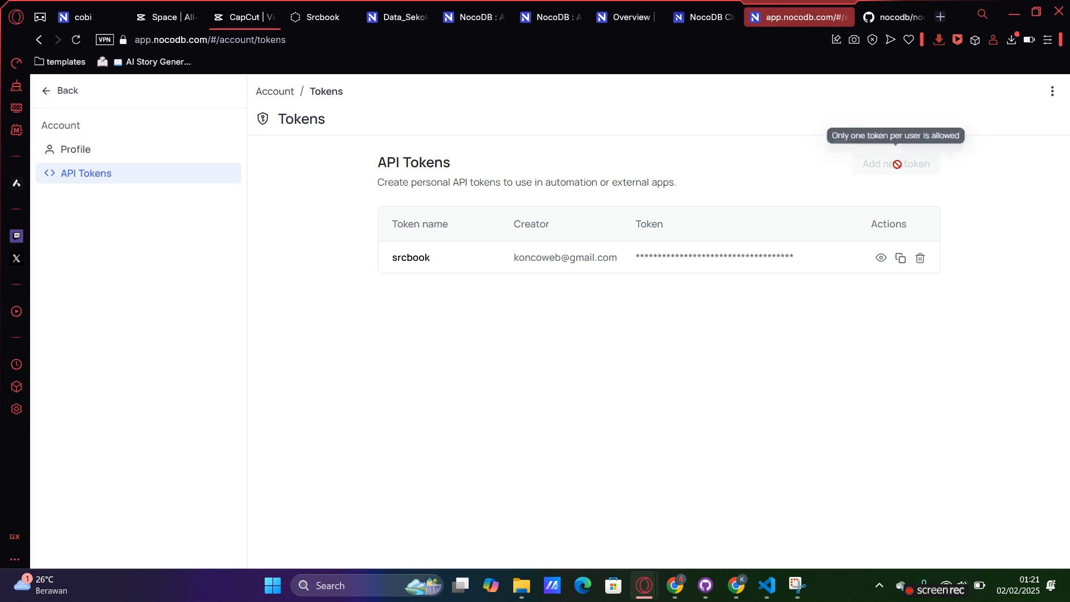
pyautogui.click(901, 260)
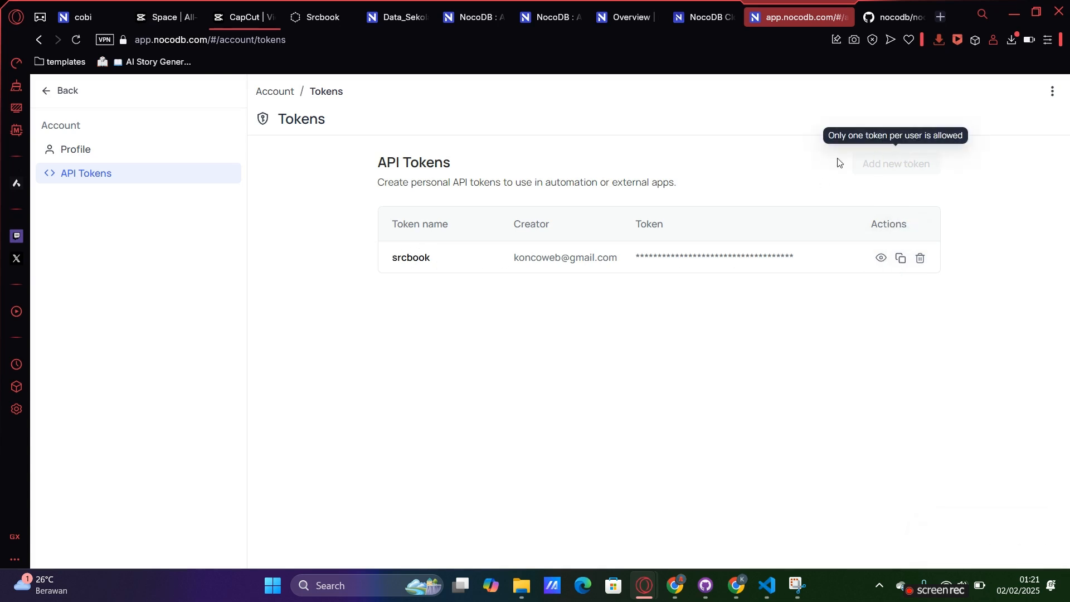
# Step: Open the REST API documentation of the Cobi base and examine the endpoints for Data_Sekolah and Data_Sekolah_1
pyautogui.click(47, 92)
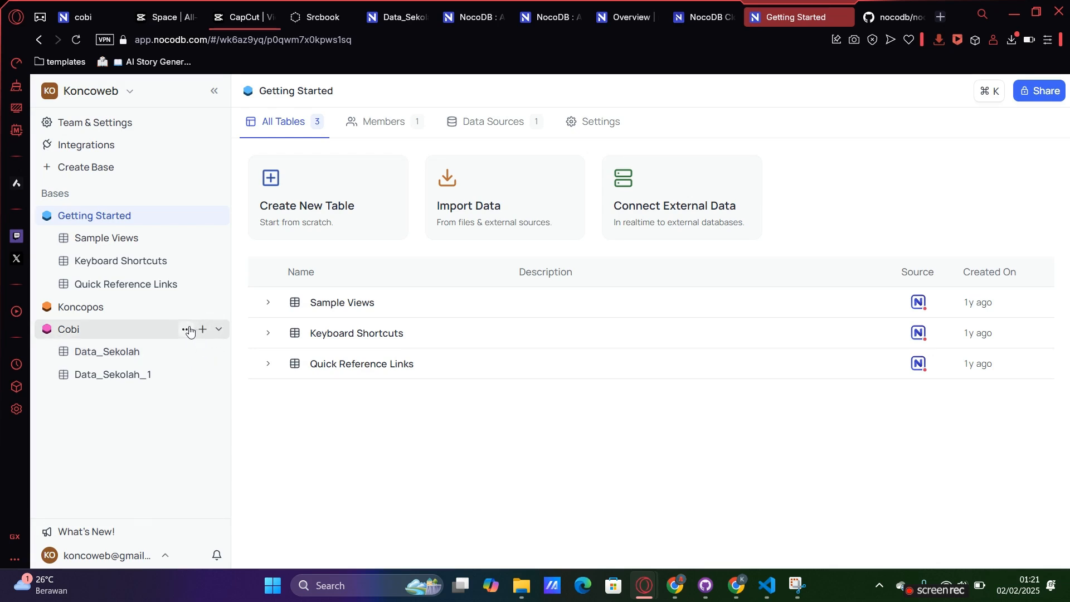
pyautogui.click(187, 329)
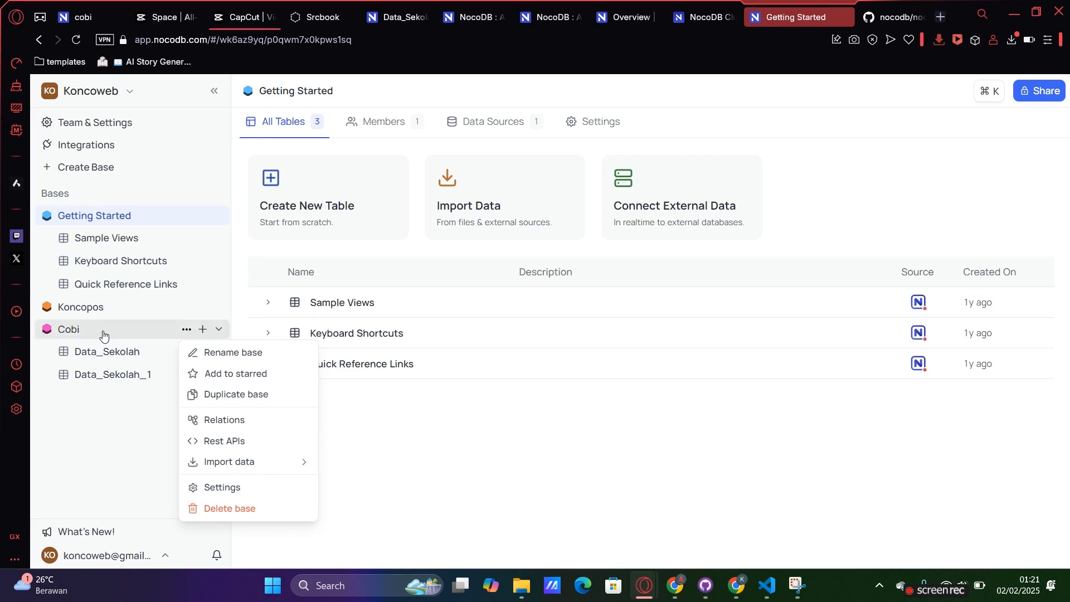
pyautogui.click(221, 446)
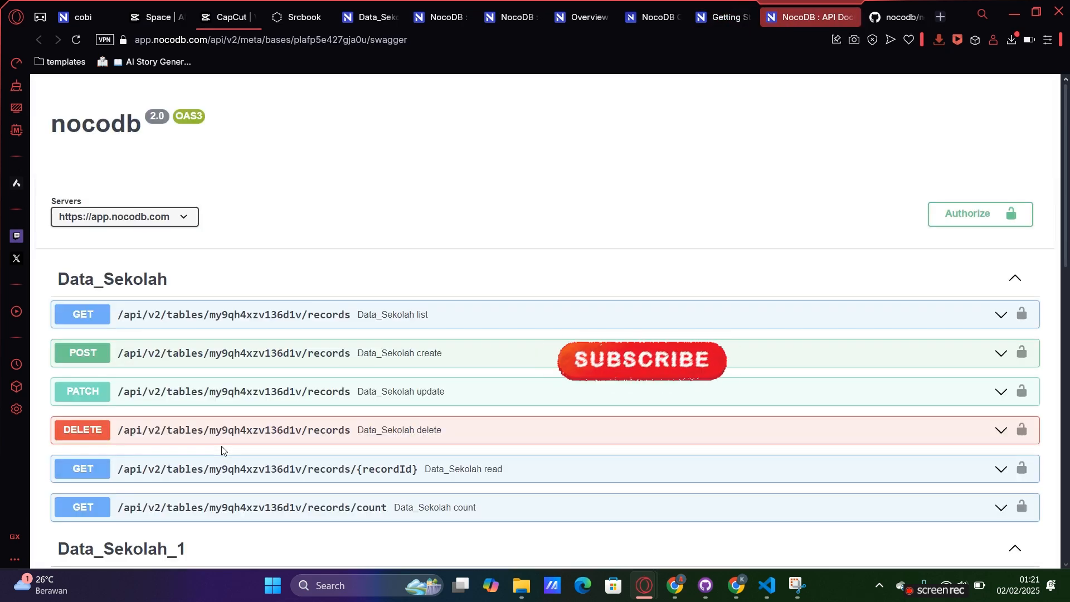
pyautogui.scroll(-7, 296, 334)
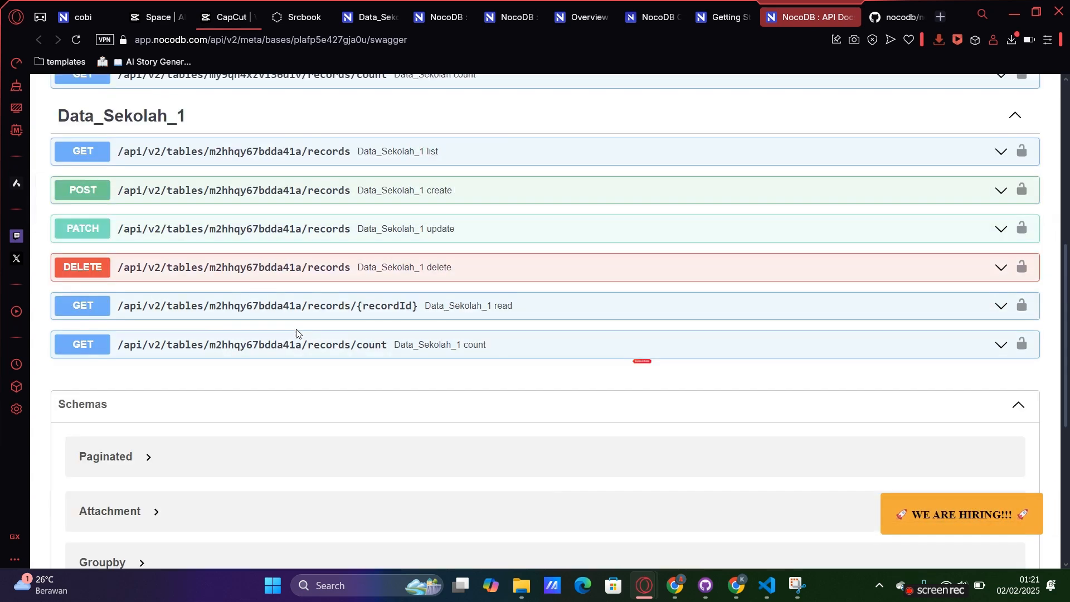
pyautogui.scroll(7, 296, 333)
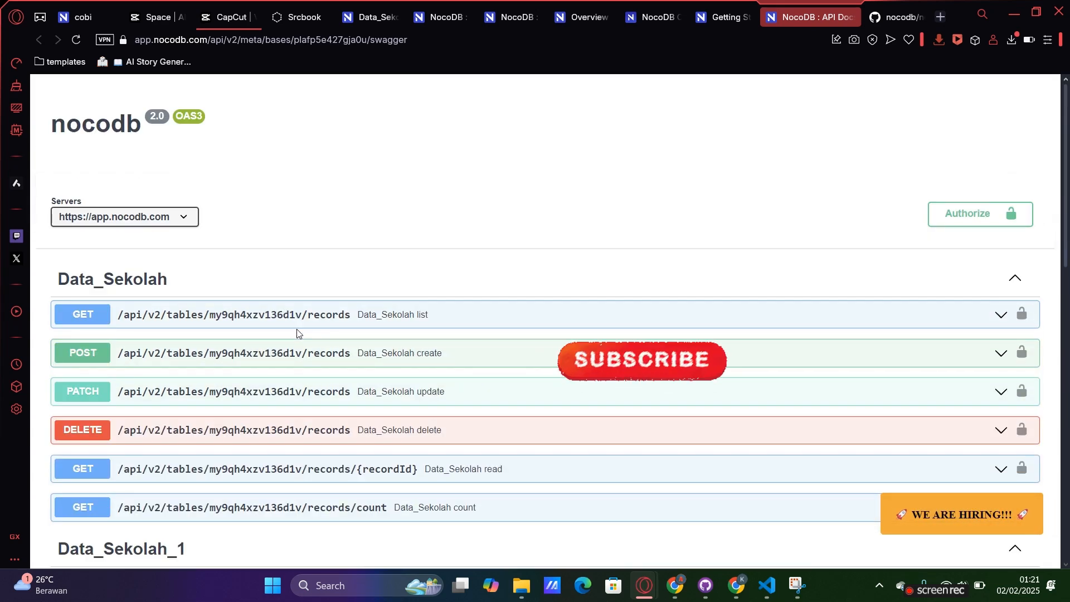
pyautogui.scroll(-2, 296, 333)
pyautogui.scroll(-12, 296, 333)
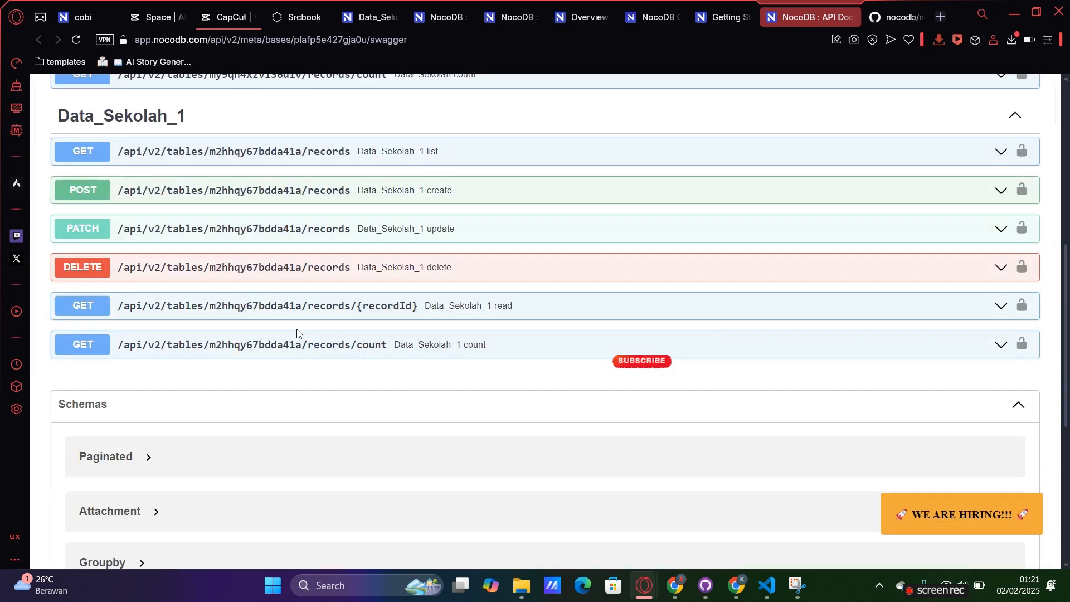
pyautogui.scroll(8, 298, 333)
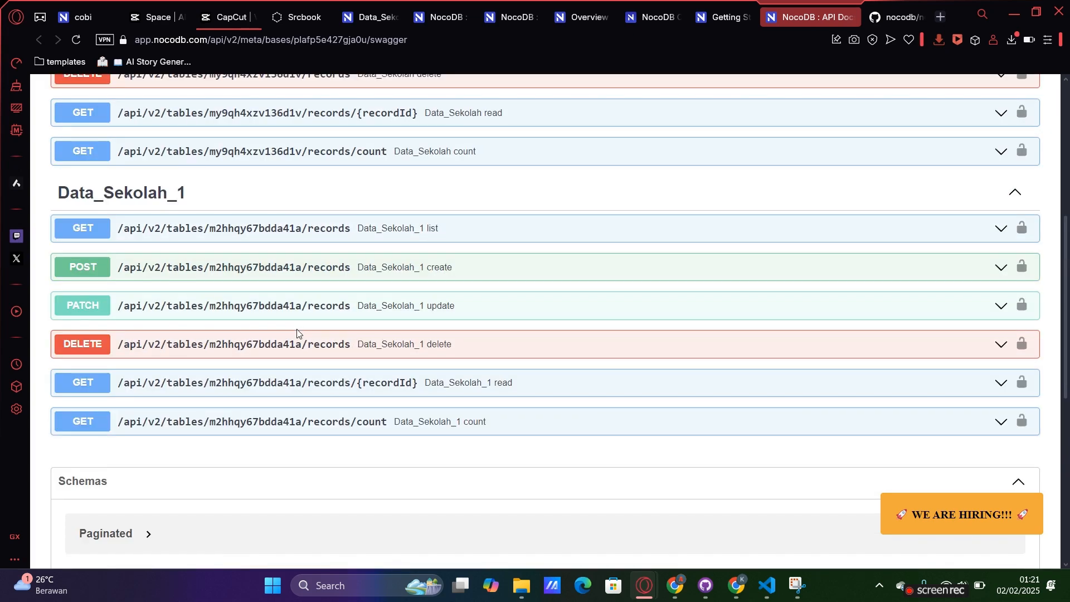
# Step: Delete the duplicate Data_Sekolah_1 table from the Cobi base
pyautogui.scroll(7, 297, 332)
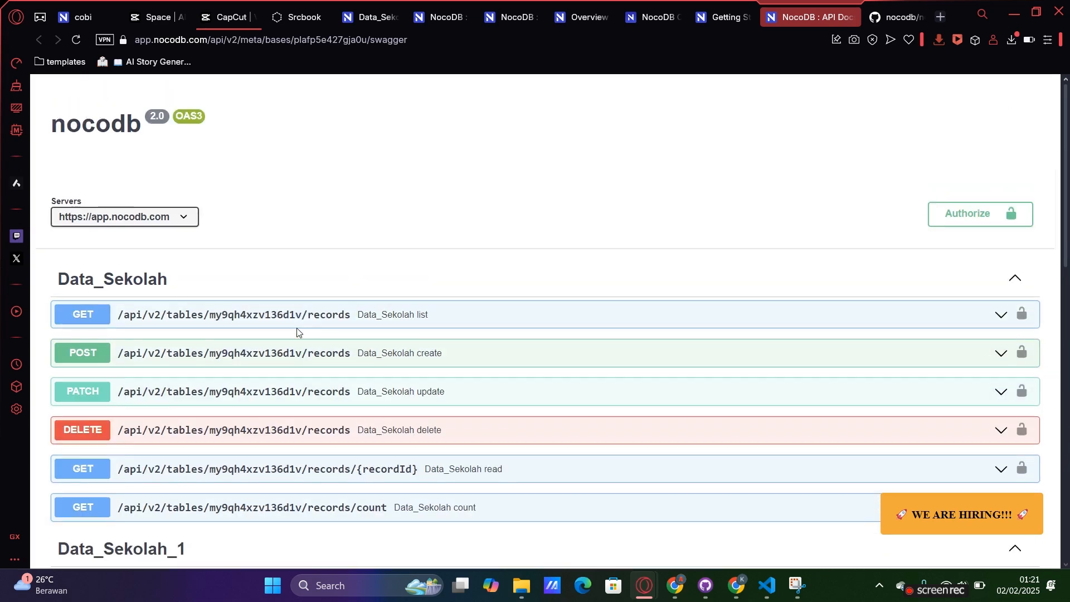
pyautogui.scroll(-8, 148, 295)
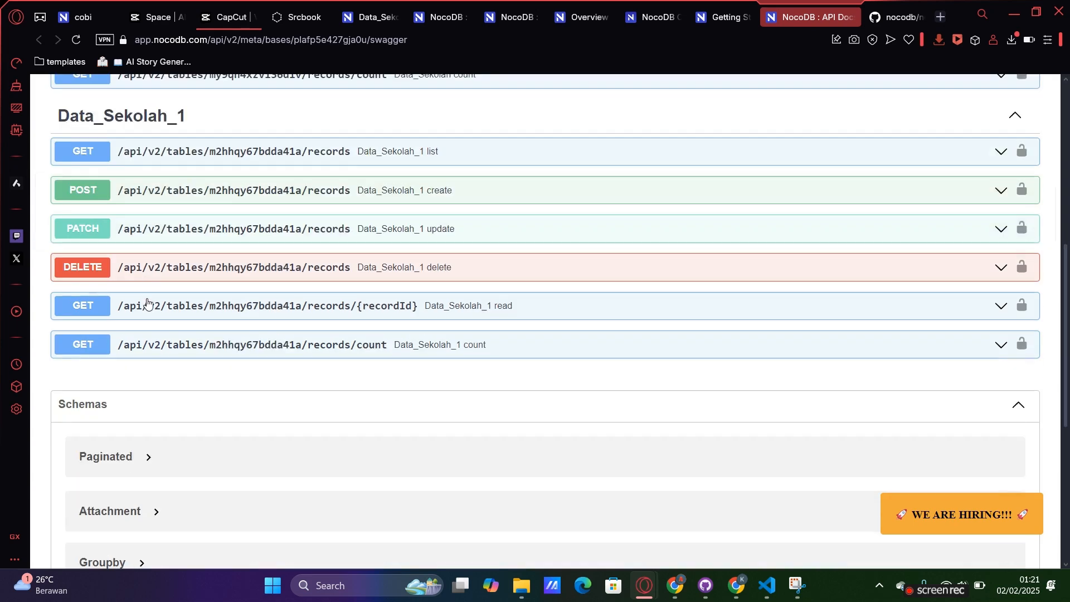
pyautogui.scroll(8, 159, 201)
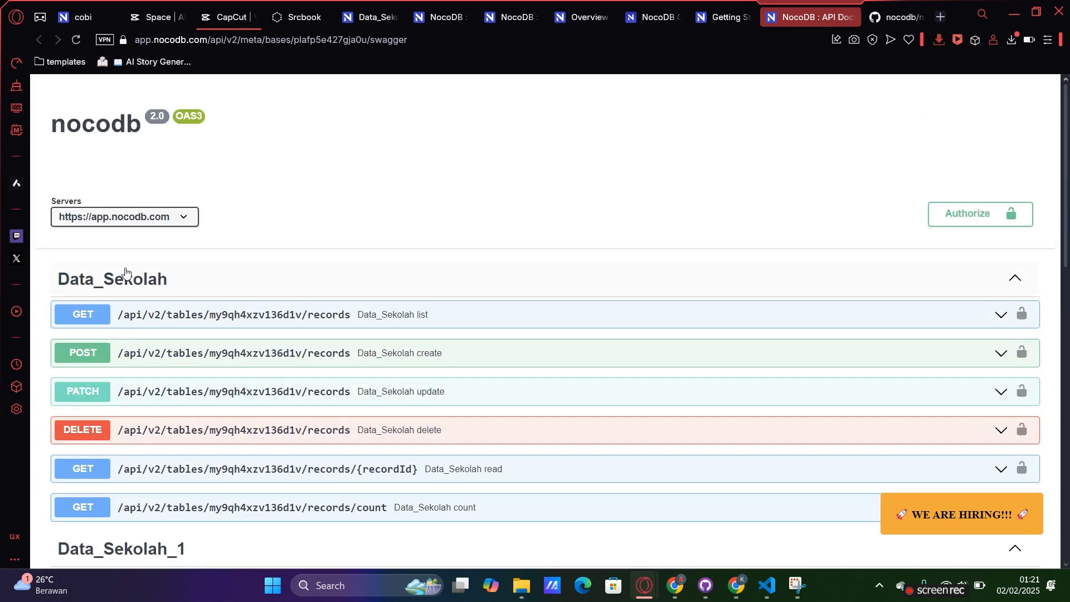
pyautogui.scroll(-8, 138, 287)
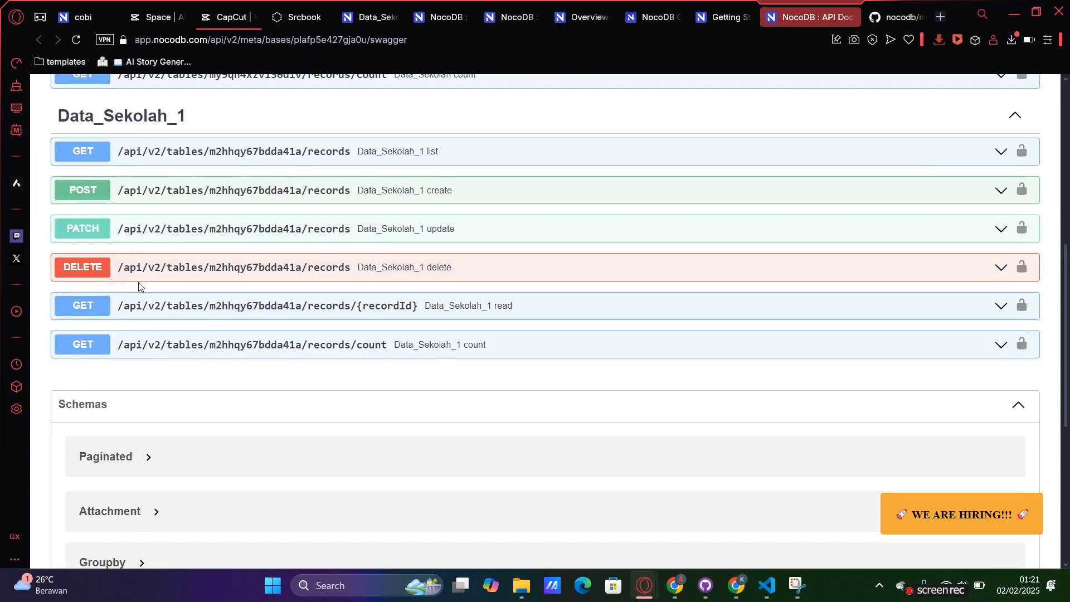
pyautogui.click(849, 17)
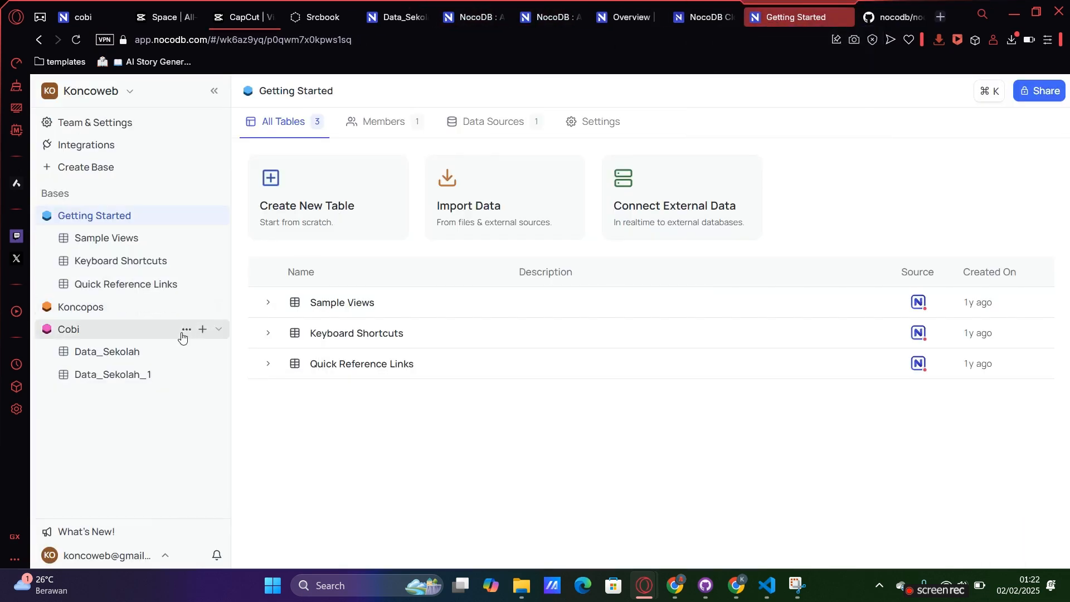
pyautogui.click(203, 374)
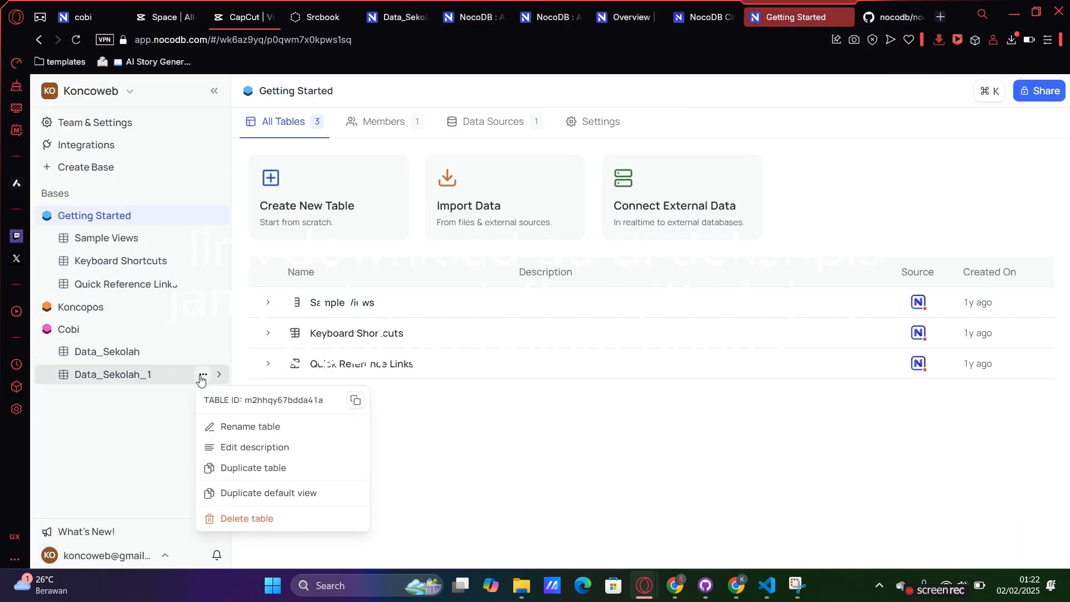
pyautogui.click(224, 519)
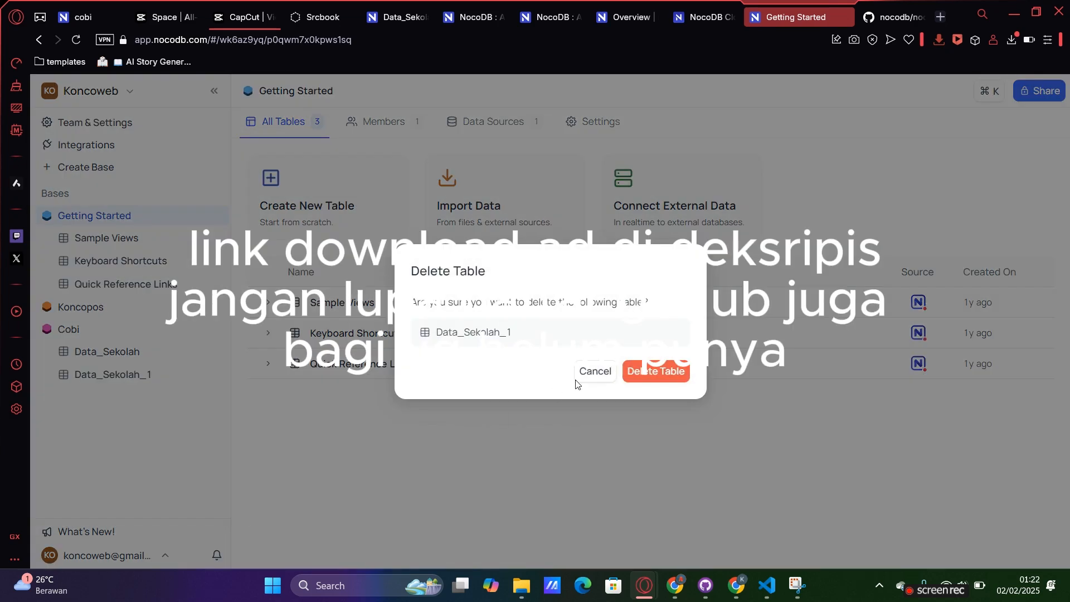
pyautogui.click(638, 370)
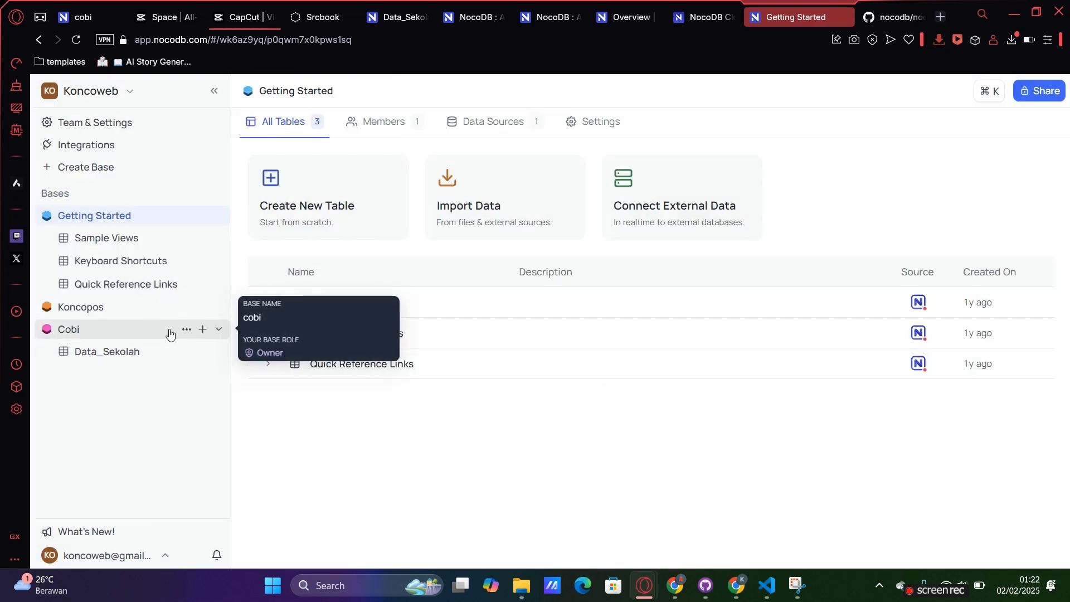
# Step: Reopen the REST API documentation of the Cobi base and examine the endpoints for Data_Sekolah
pyautogui.click(187, 328)
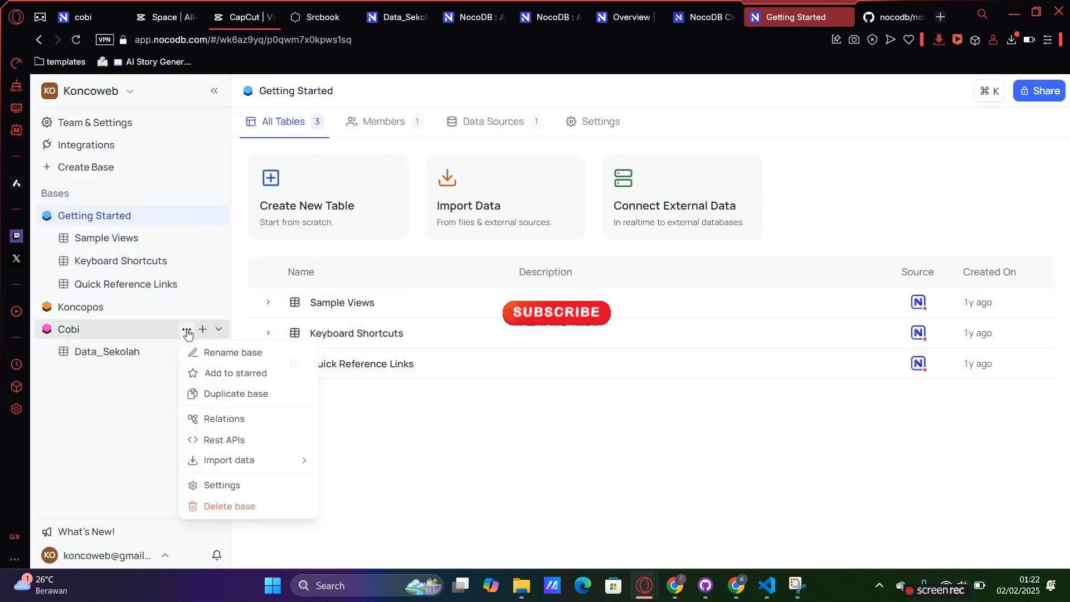
pyautogui.click(211, 441)
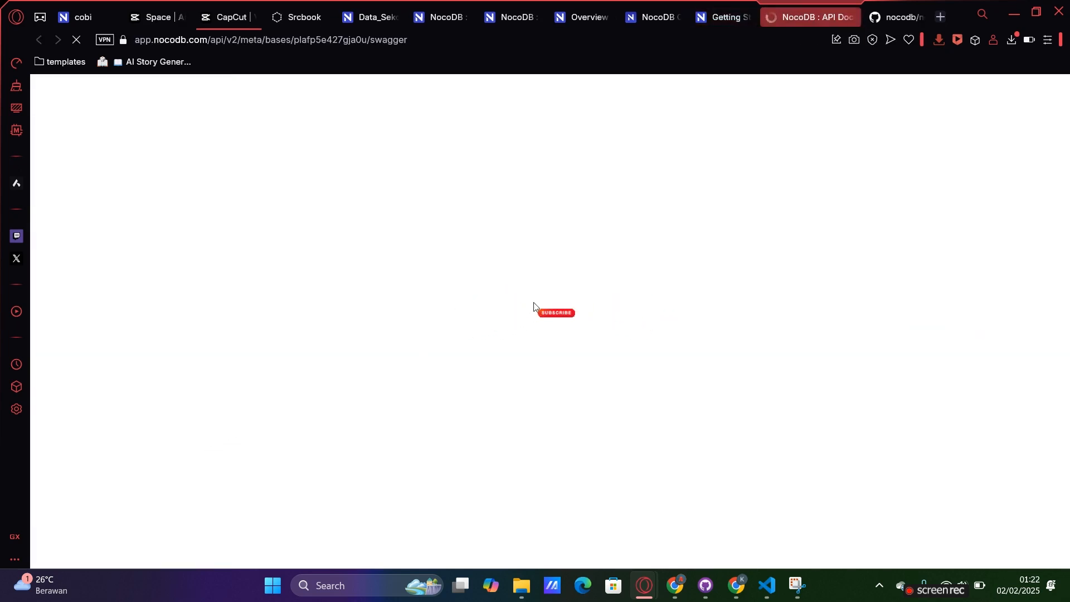
pyautogui.scroll(-7, 533, 307)
pyautogui.scroll(7, 534, 307)
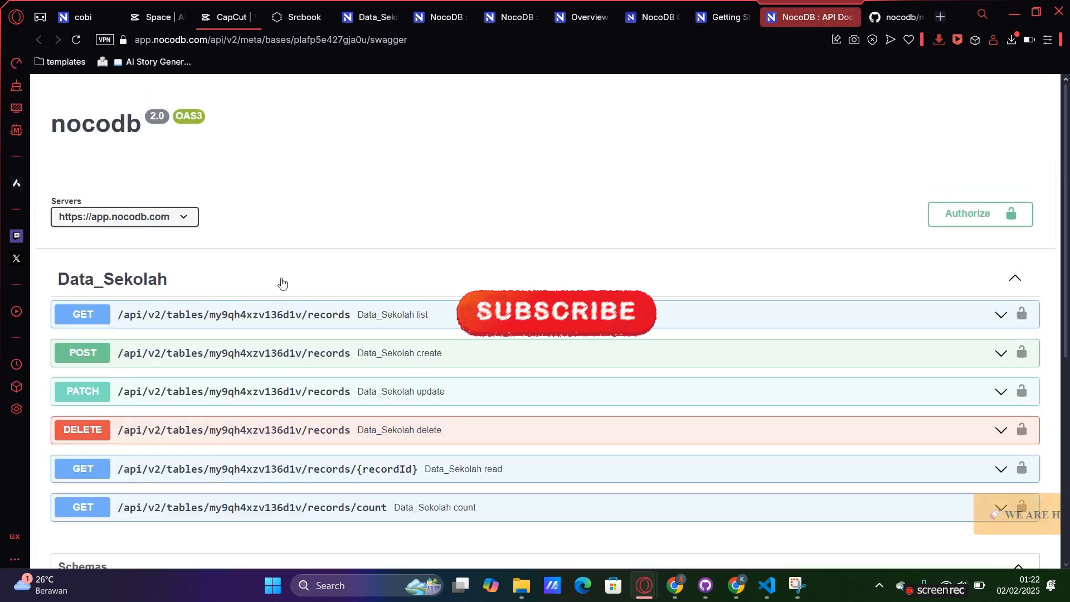
pyautogui.scroll(-6, 132, 303)
pyautogui.scroll(6, 186, 207)
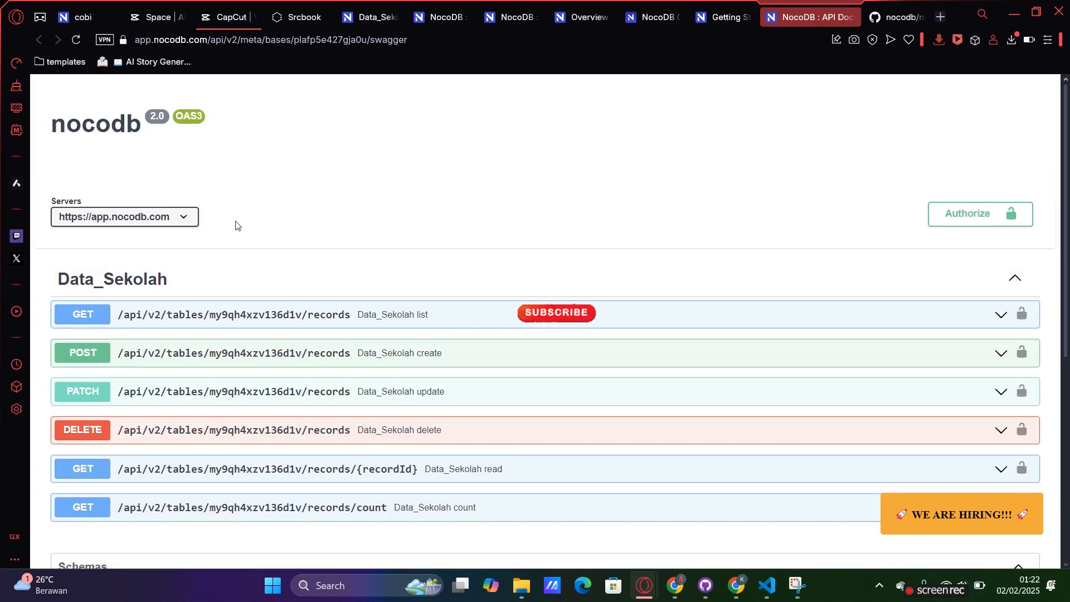
pyautogui.click(696, 18)
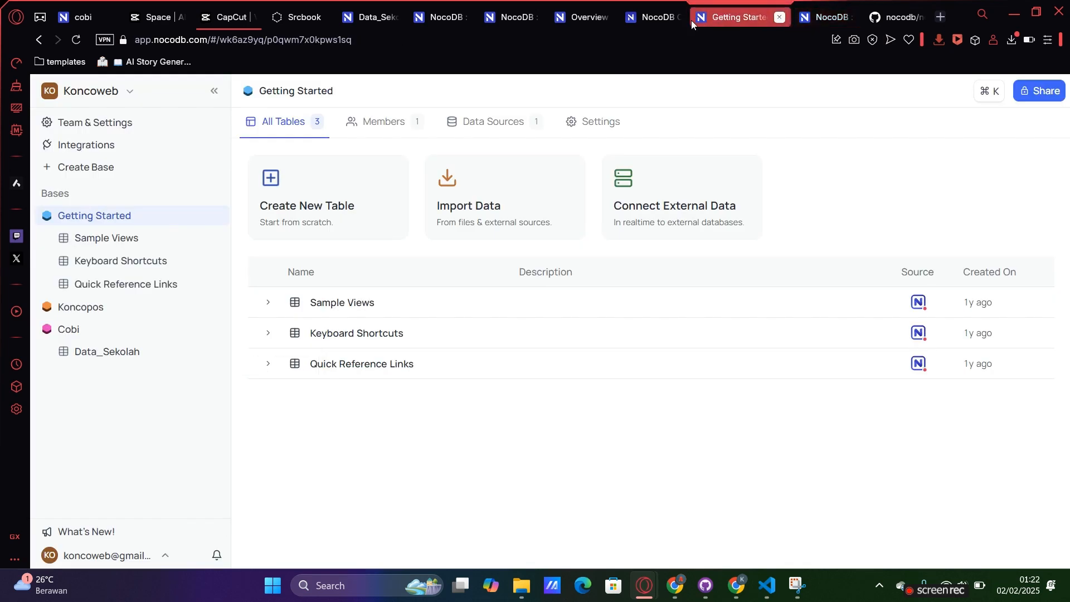
pyautogui.click(799, 22)
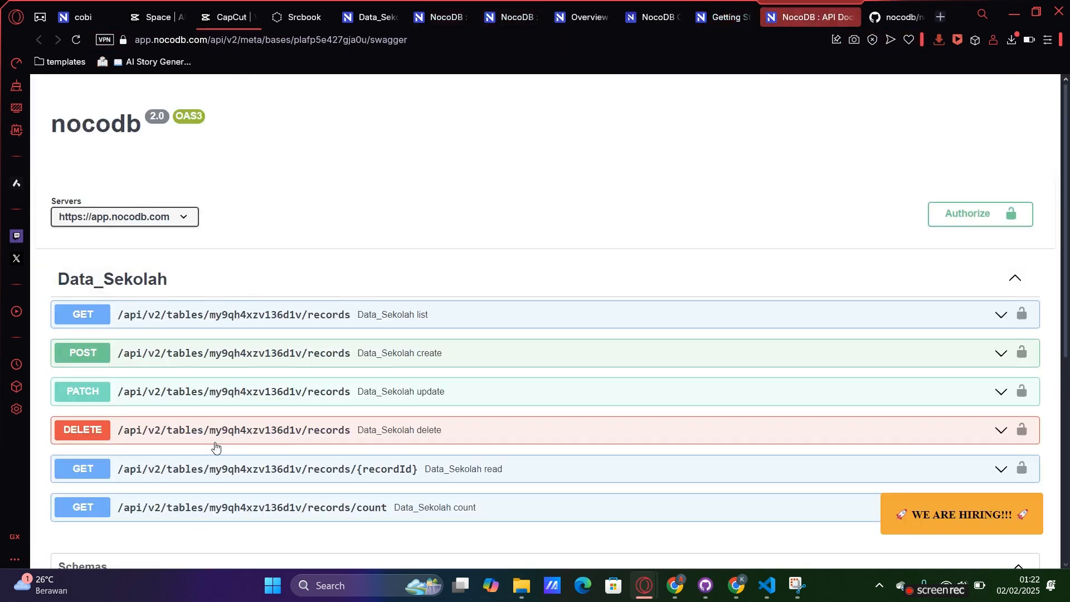
# Step: In Srcbook, copy the earlier chat request "List semua sekolah memakai Endpoint" with its records URL and access token, and paste it into the new message
pyautogui.click(298, 17)
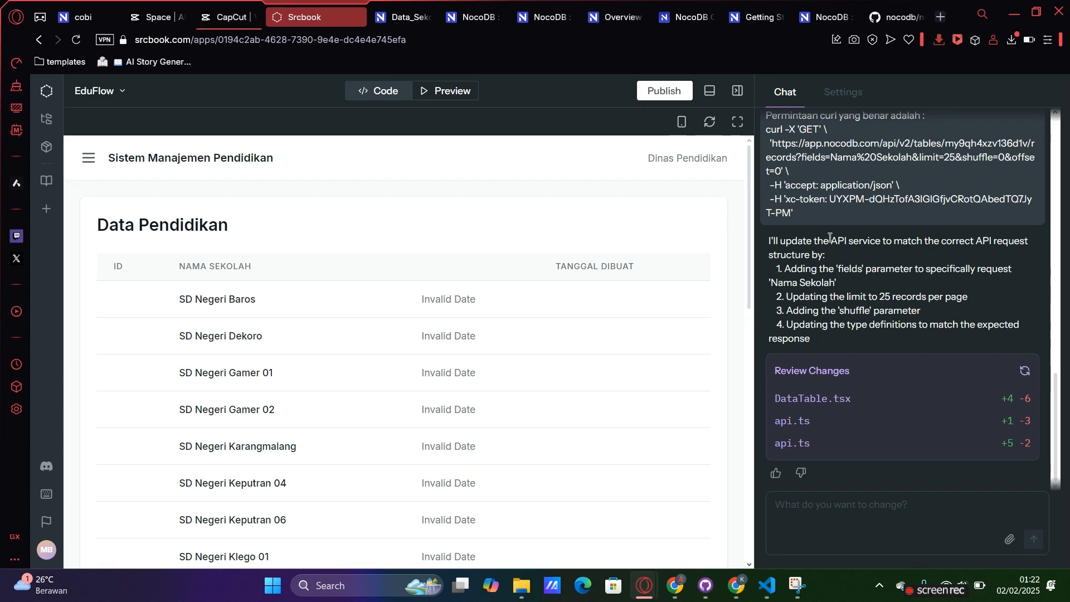
pyautogui.scroll(5, 830, 238)
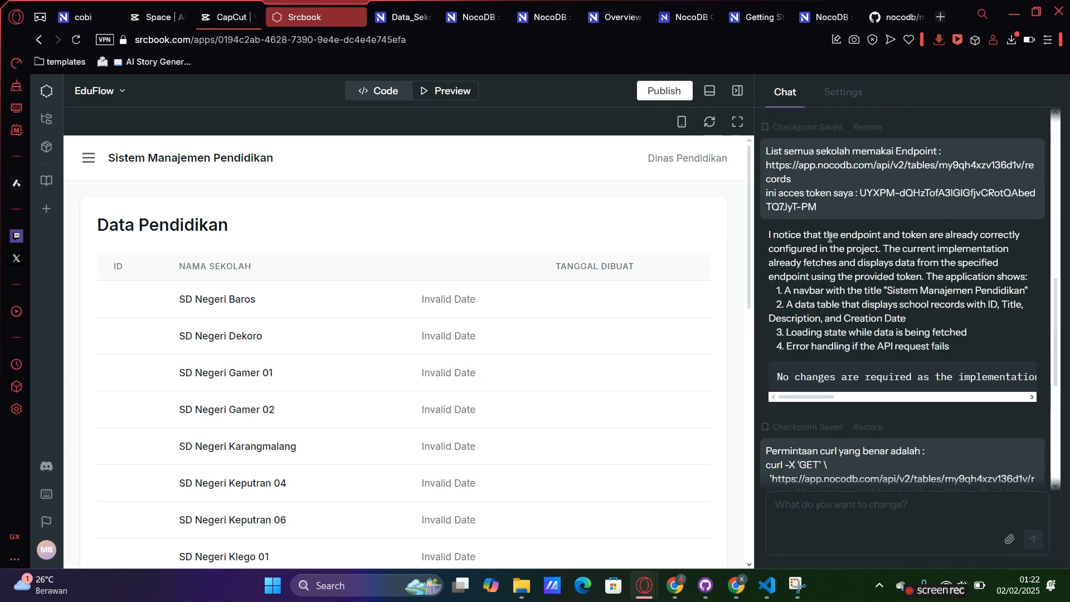
pyautogui.scroll(5, 829, 237)
pyautogui.scroll(-5, 829, 239)
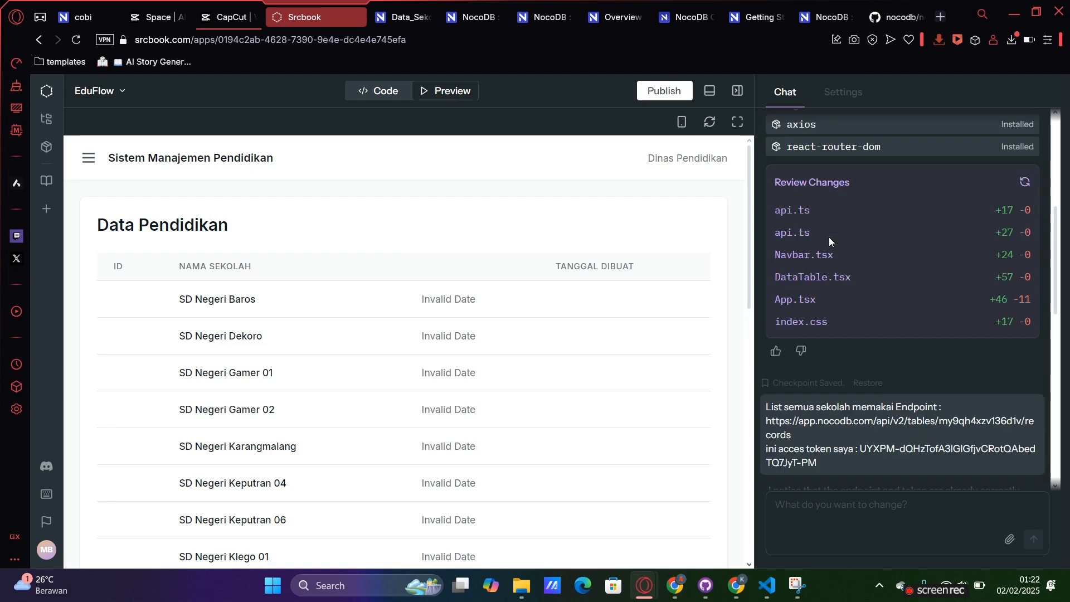
pyautogui.moveTo(767, 151); pyautogui.dragTo(864, 211)
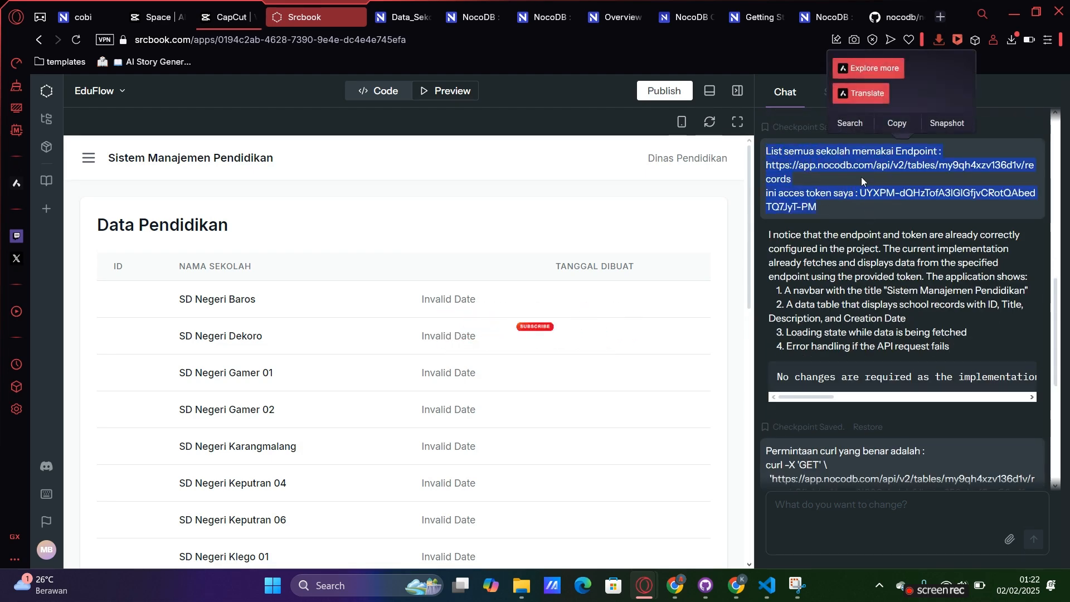
pyautogui.rightClick(865, 179)
pyautogui.click(880, 234)
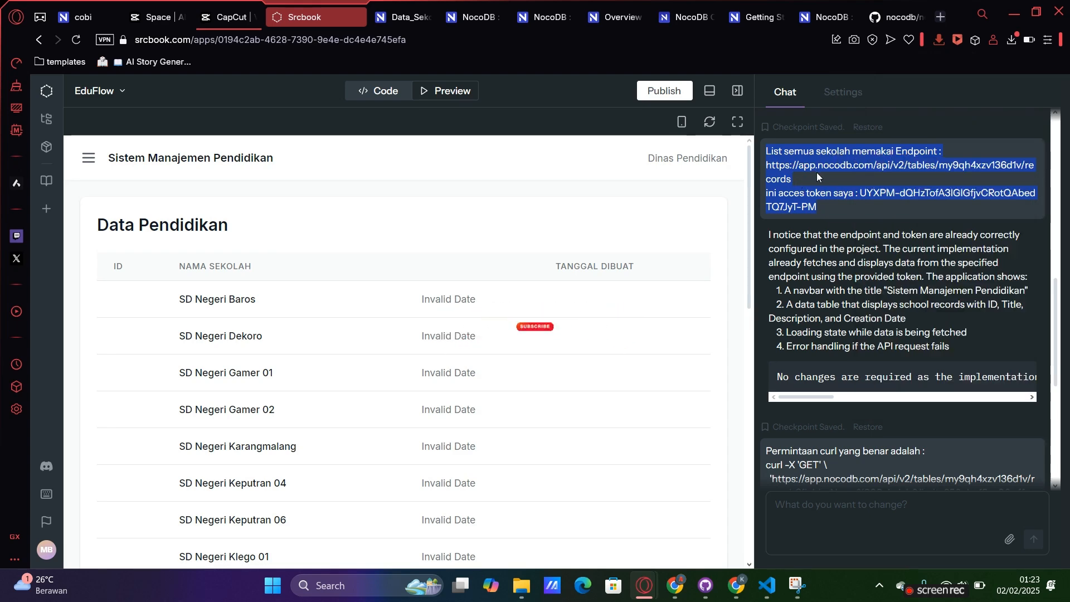
pyautogui.scroll(-5, 836, 446)
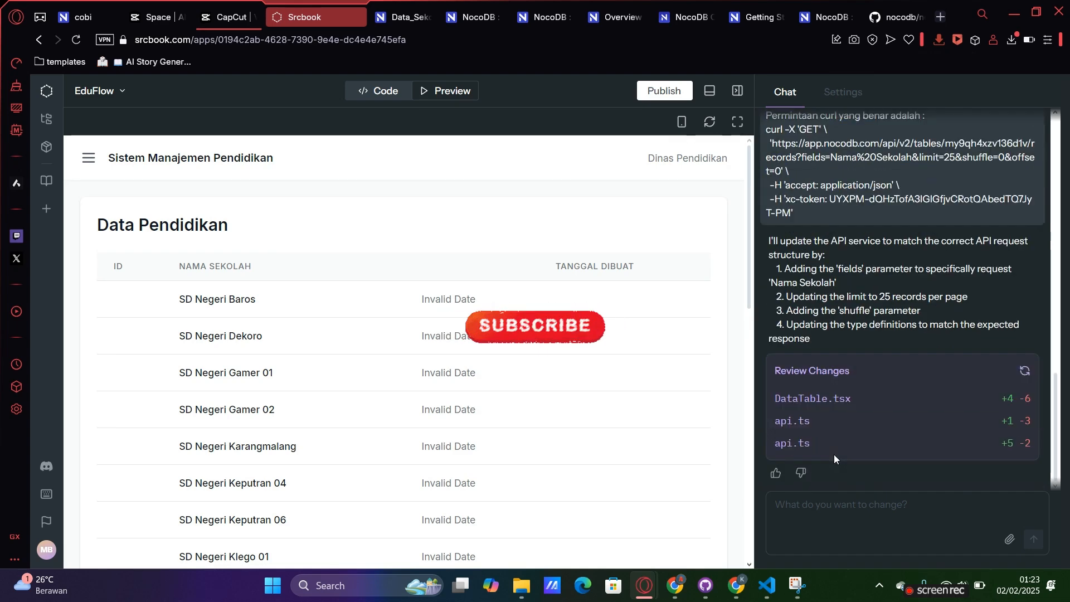
pyautogui.rightClick(834, 502)
pyautogui.click(880, 364)
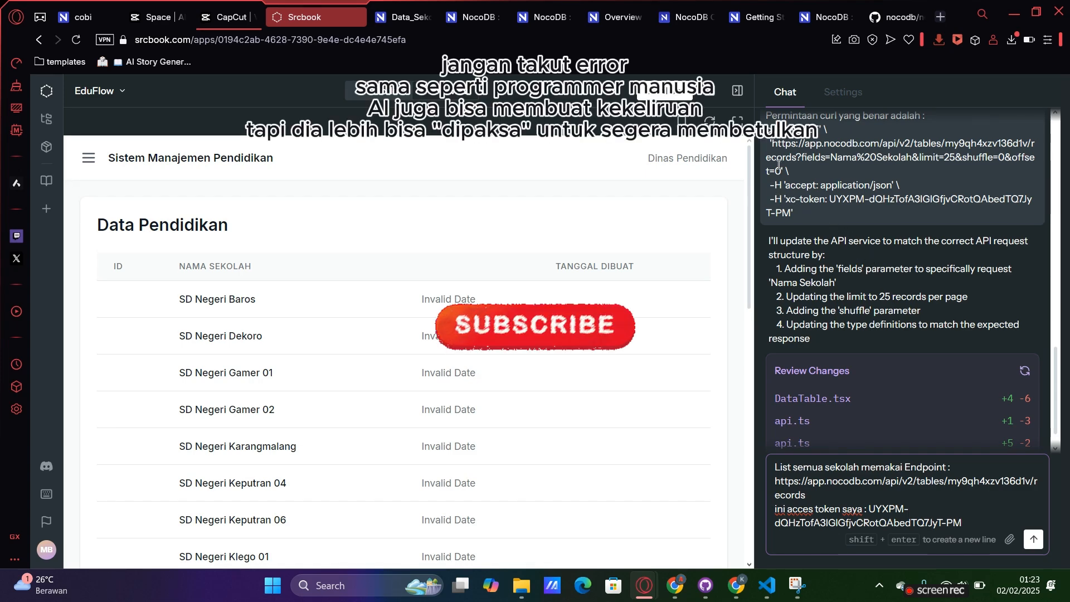
# Step: Expand the Data_Sekolah list endpoint in the NocoDB API documentation, and copy the API token from the account settings
pyautogui.click(825, 8)
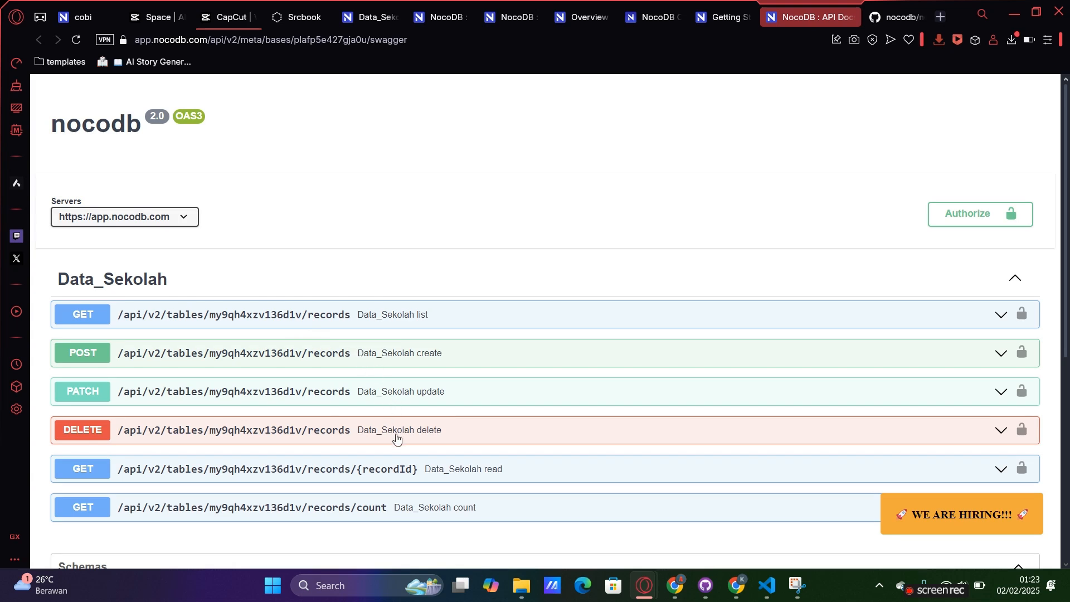
pyautogui.click(343, 321)
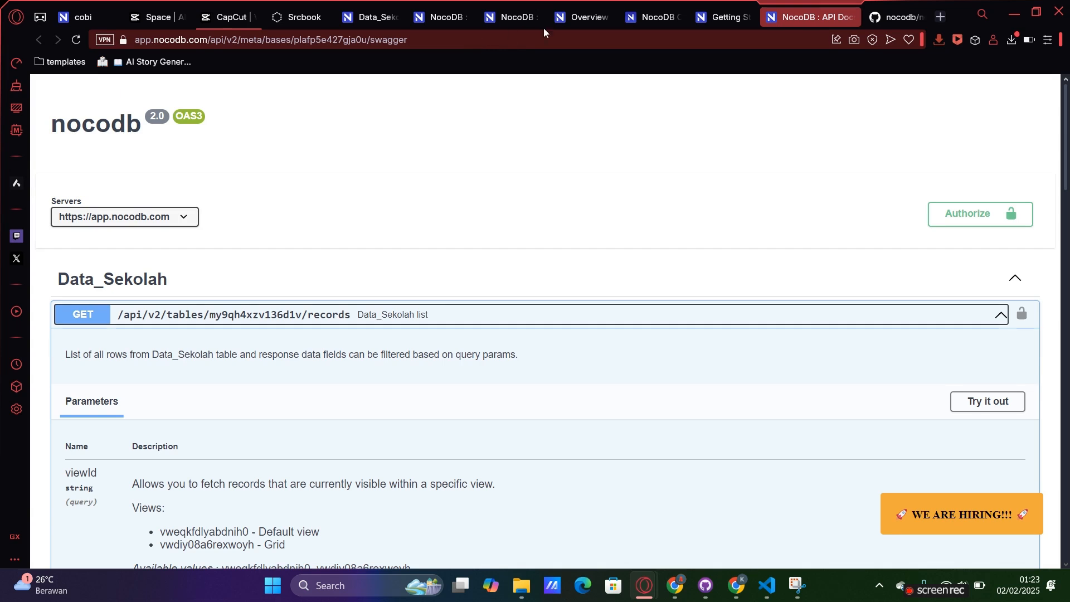
pyautogui.click(724, 17)
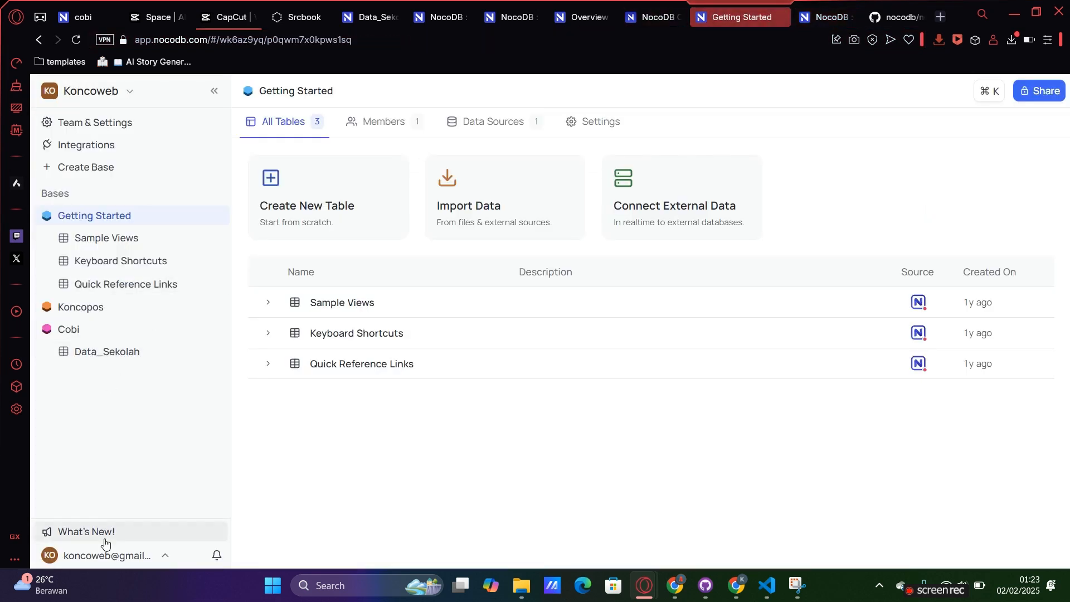
pyautogui.click(124, 558)
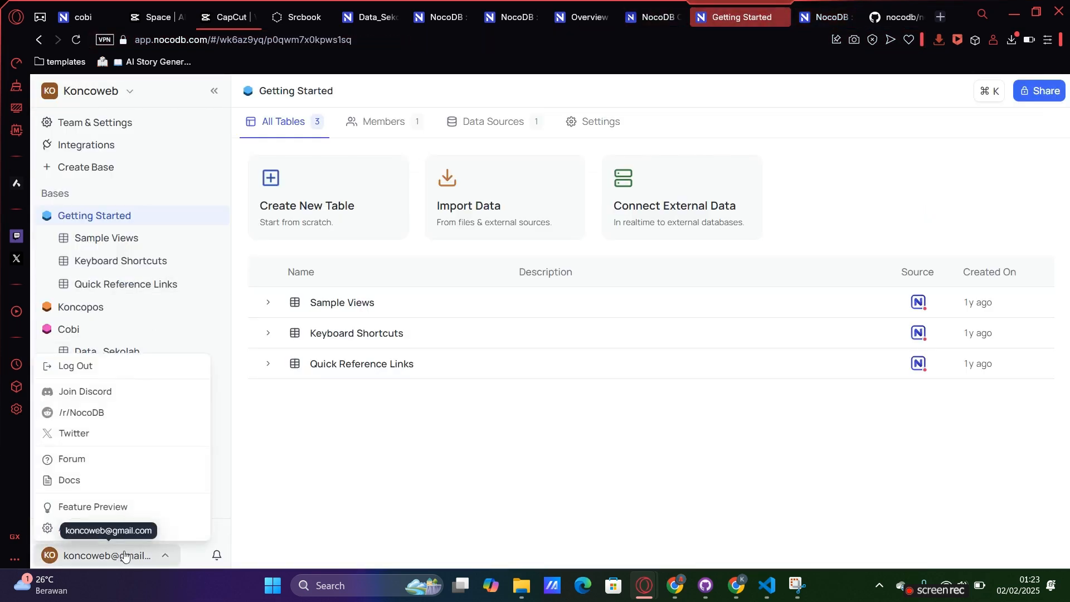
pyautogui.click(124, 526)
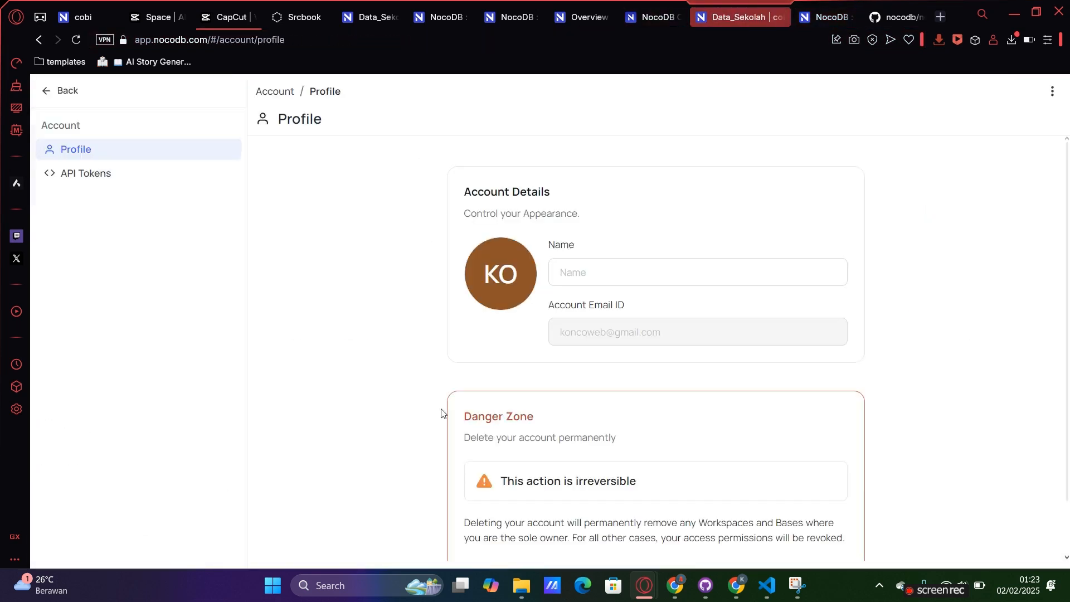
pyautogui.click(106, 183)
pyautogui.click(899, 259)
# Step: Authorize the API documentation by pasting the copied API token as the xcToken value
pyautogui.hotkey('ctrl', 'Tab')
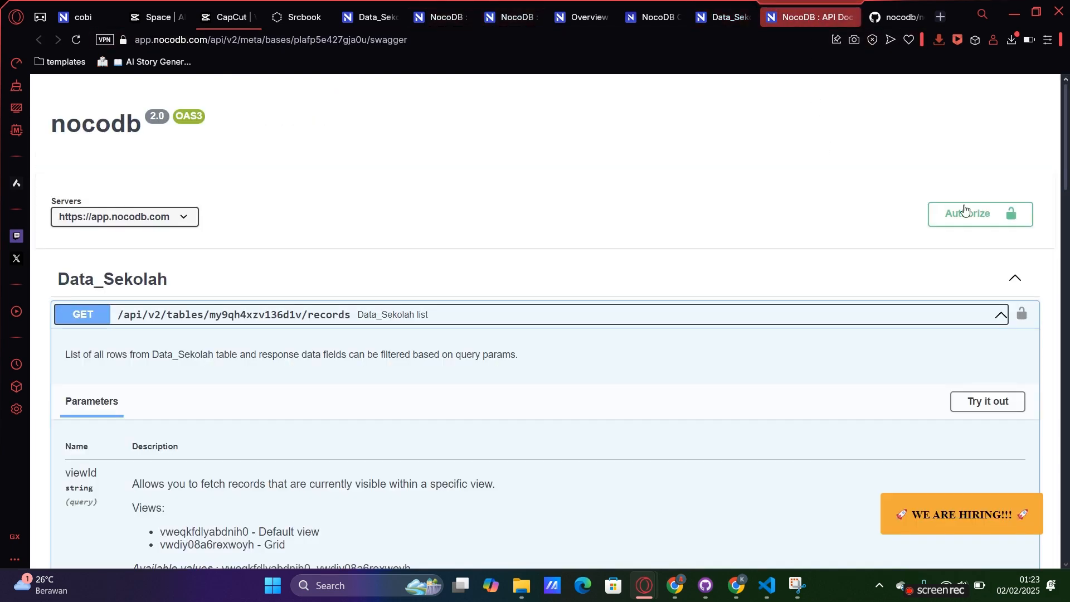
pyautogui.click(972, 213)
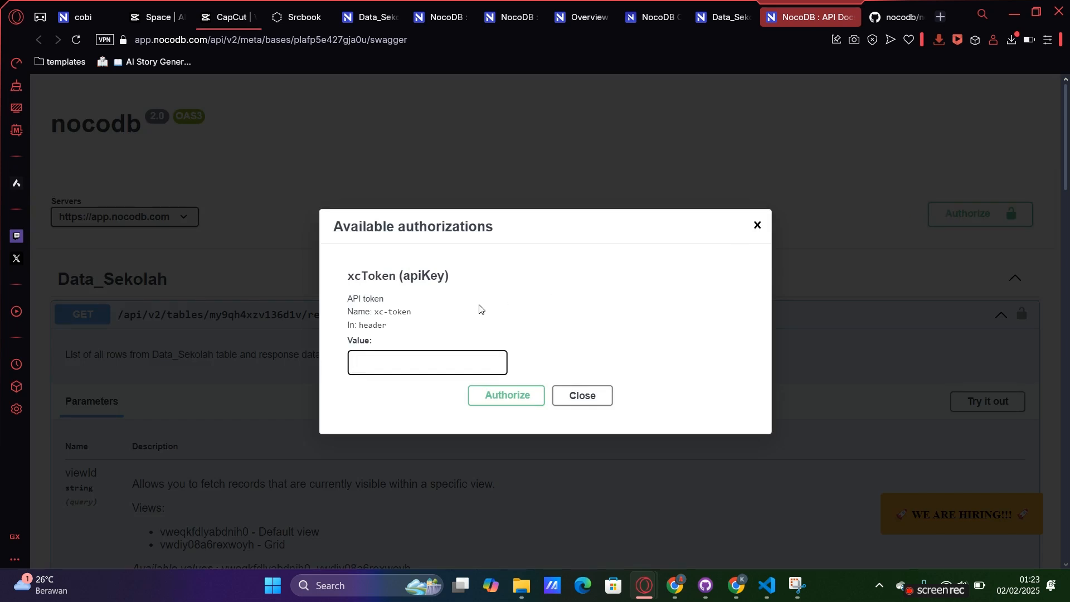
pyautogui.rightClick(420, 361)
pyautogui.click(454, 218)
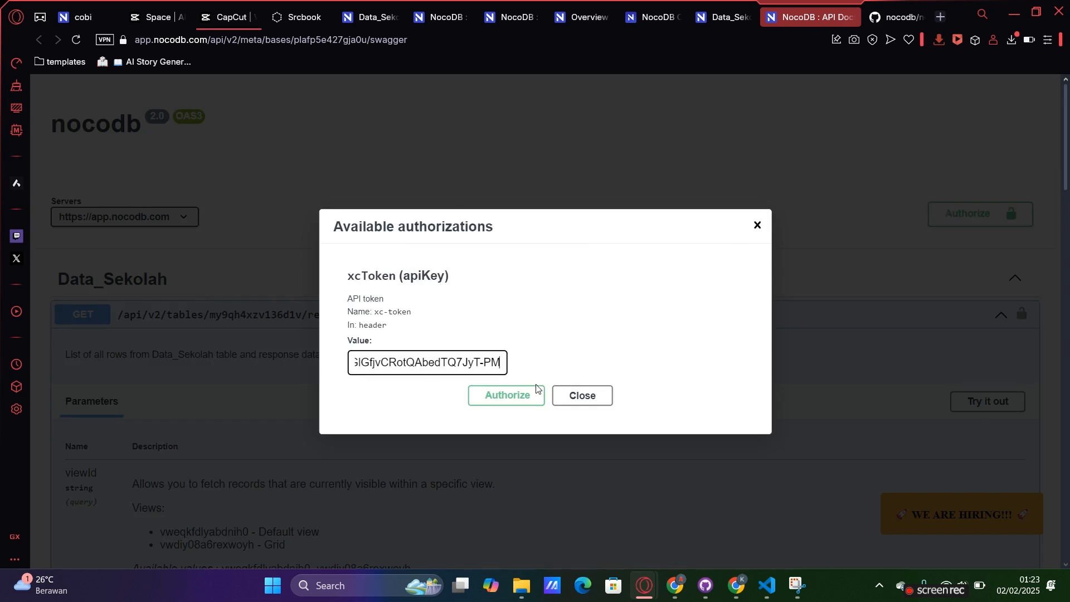
pyautogui.click(524, 396)
pyautogui.click(565, 399)
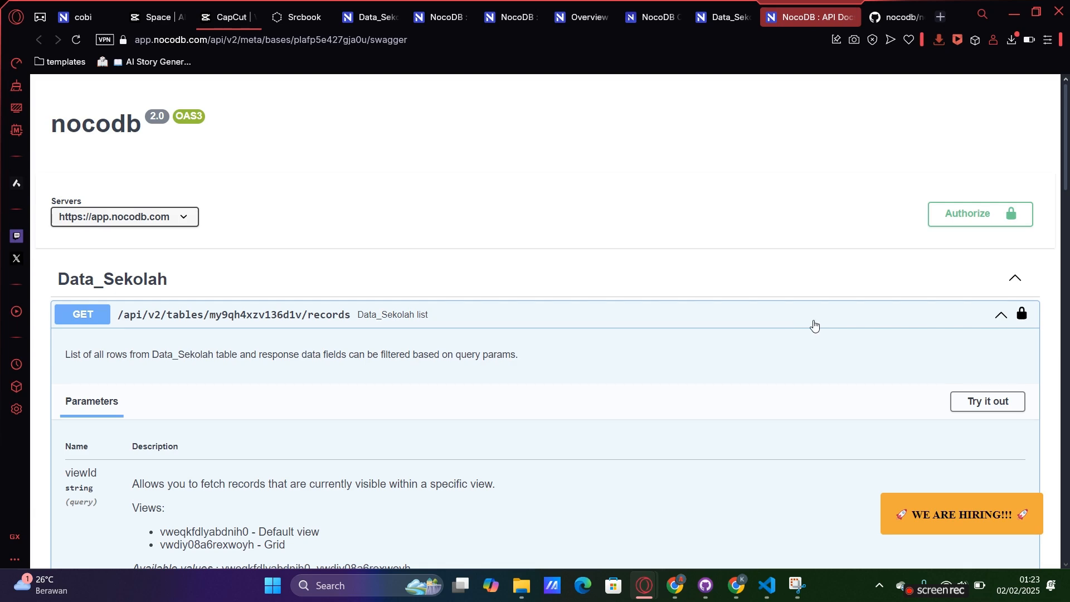
# Step: Try out and execute the Data_Sekolah list request with its default parameters, and examine the response body and curl command
pyautogui.scroll(-2, 1066, 198)
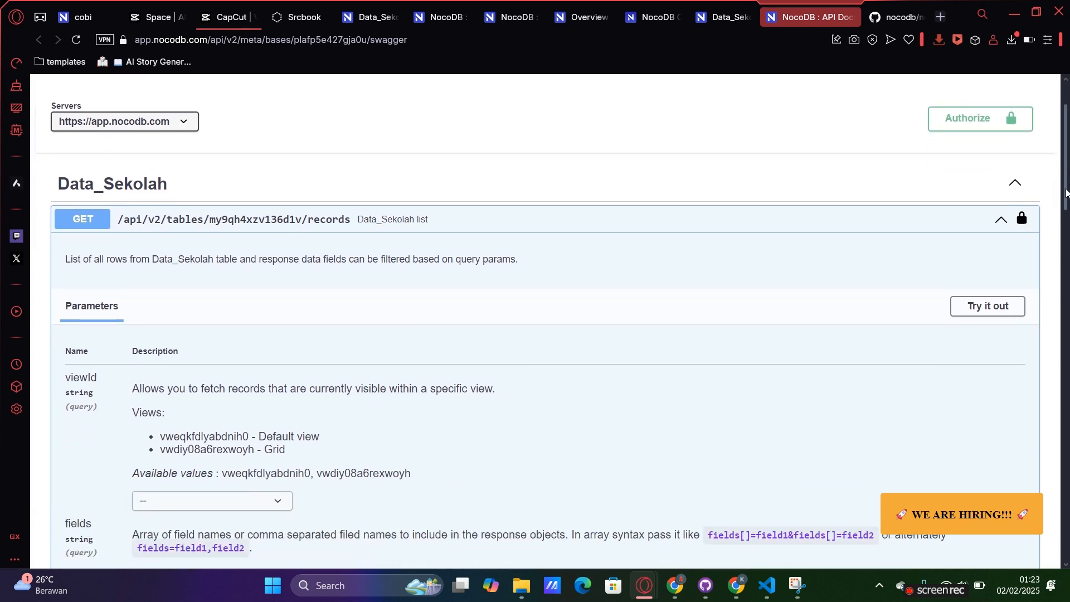
pyautogui.moveTo(1066, 197); pyautogui.dragTo(1066, 329)
pyautogui.click(994, 279)
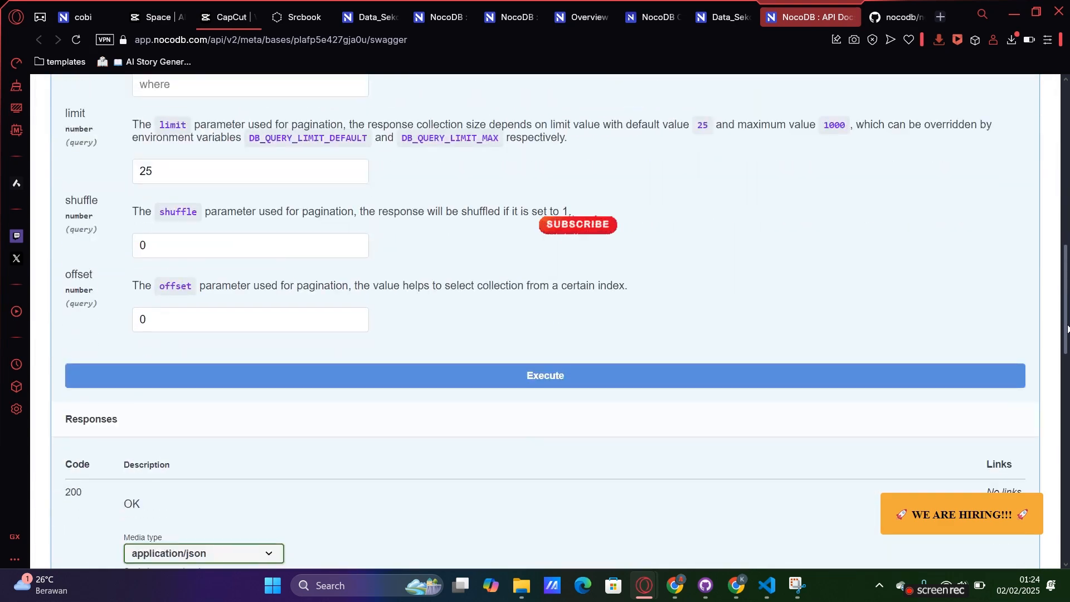
pyautogui.click(537, 378)
pyautogui.moveTo(1066, 295); pyautogui.dragTo(1067, 333)
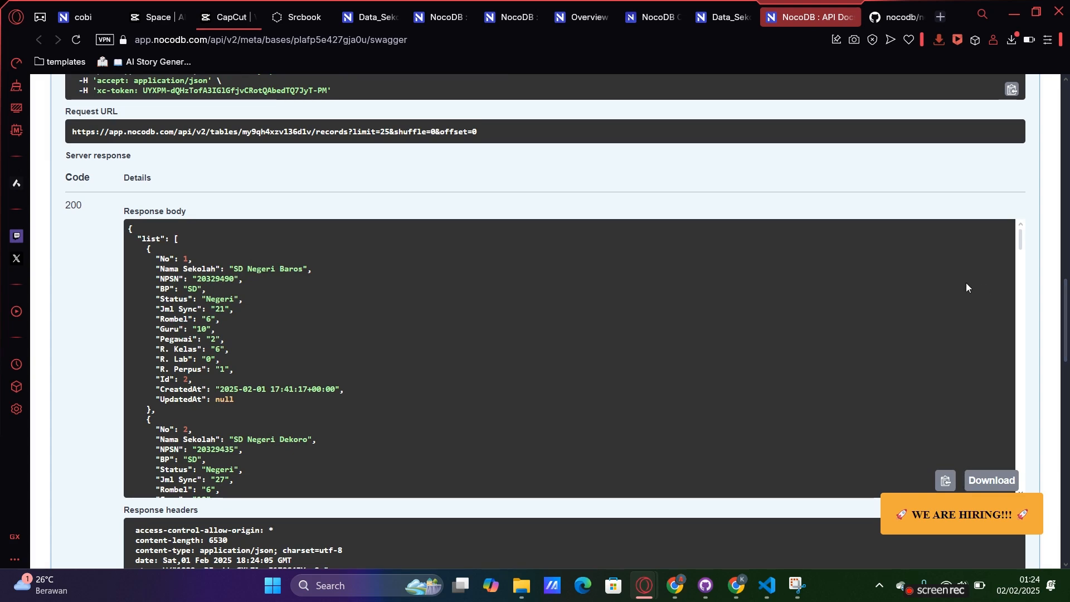
pyautogui.scroll(-13, 965, 283)
pyautogui.scroll(13, 965, 283)
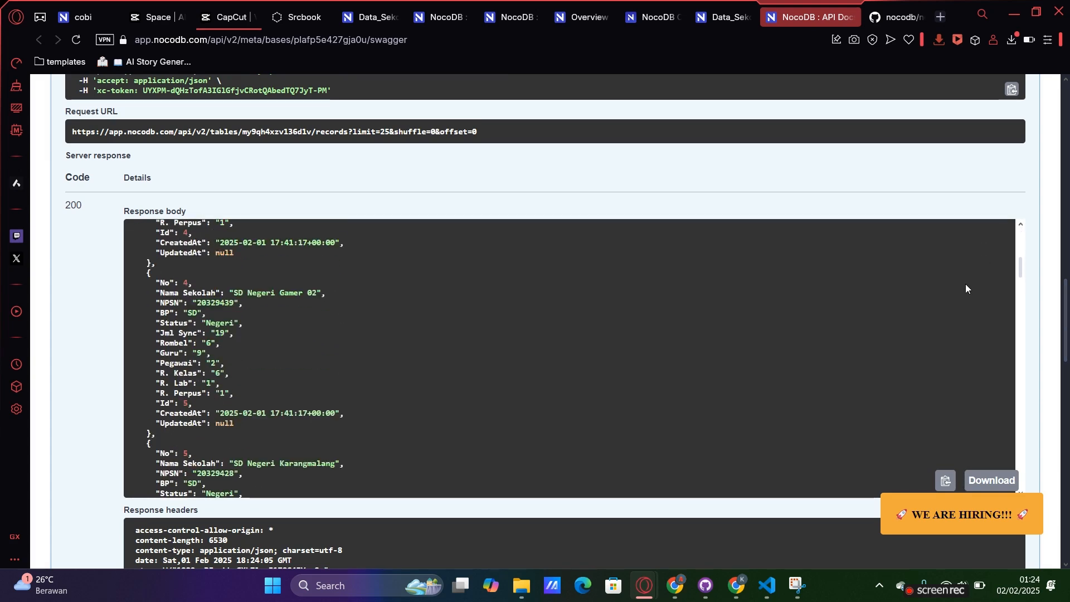
pyautogui.moveTo(1068, 308); pyautogui.dragTo(1053, 278)
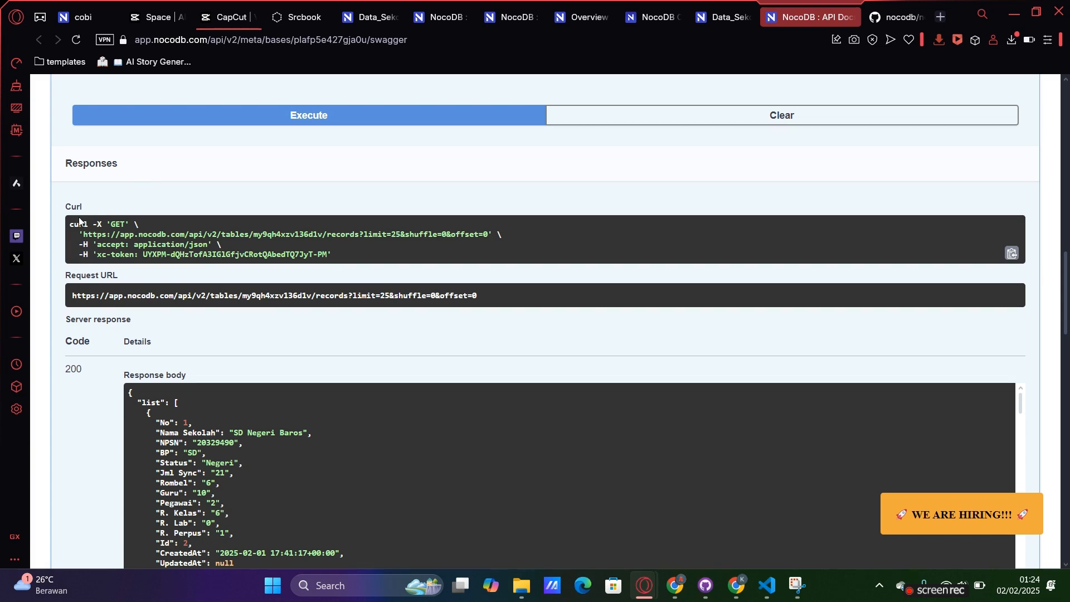
# Step: Copy the full curl command of the executed Data_Sekolah list request and switch to the Srcbook app
pyautogui.moveTo(71, 223); pyautogui.dragTo(332, 255)
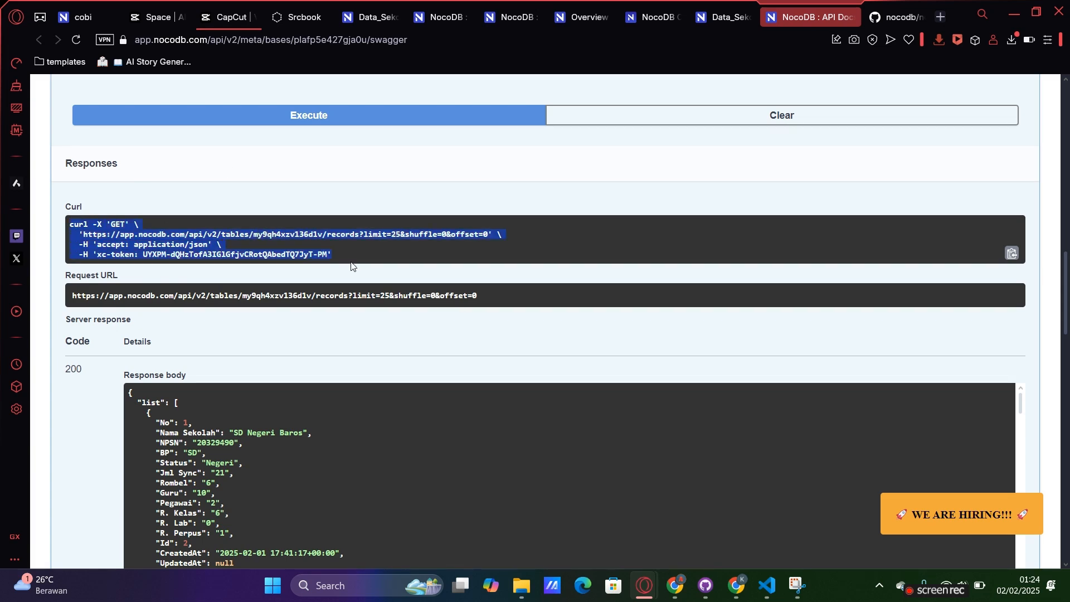
pyautogui.rightClick(242, 235)
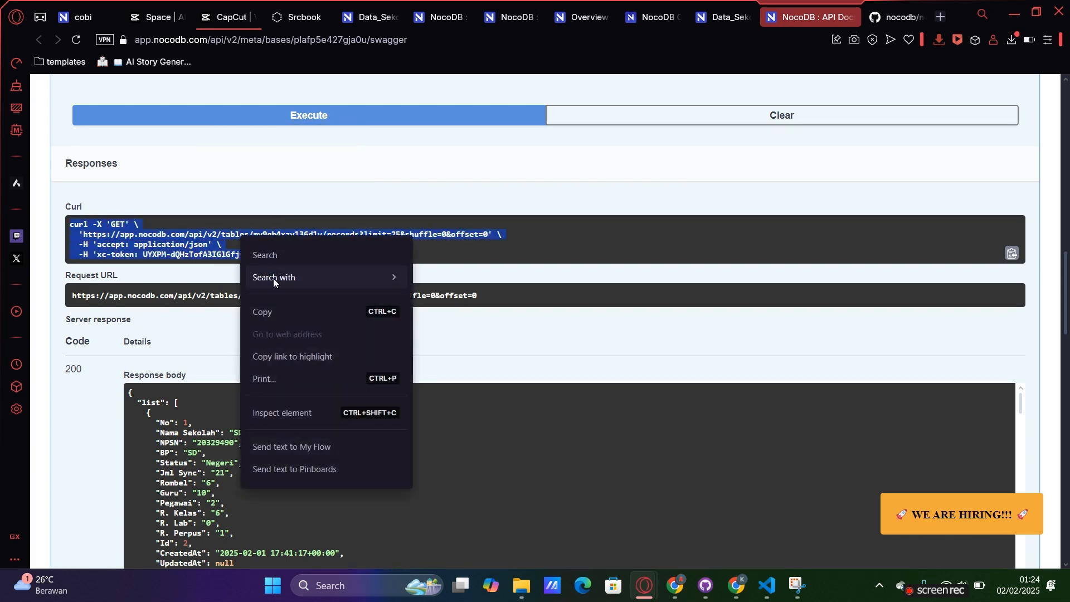
pyautogui.click(280, 306)
pyautogui.click(301, 17)
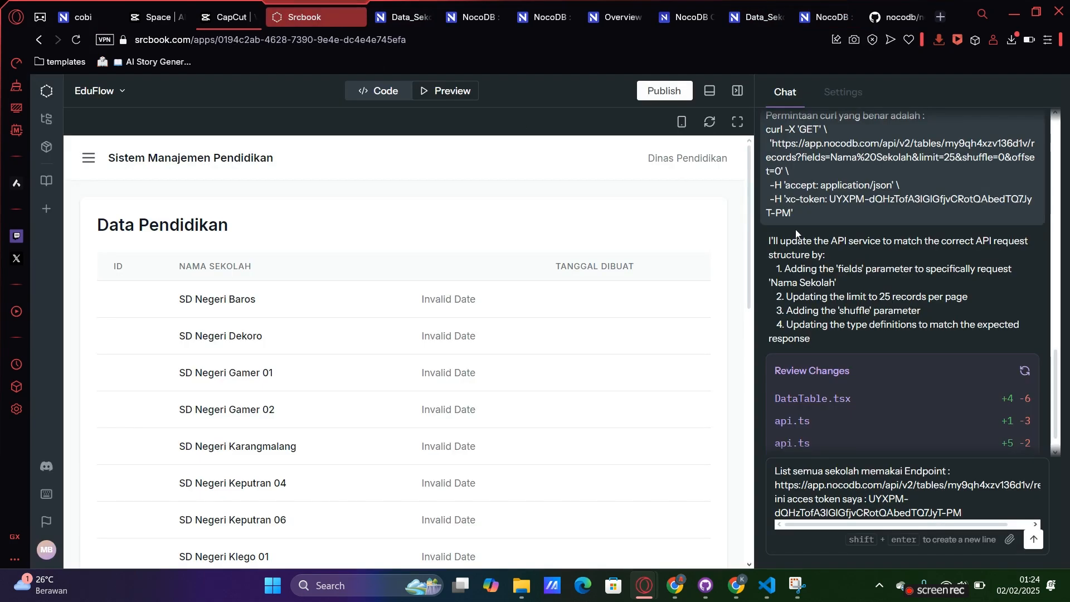
# Step: Append "ini contoh permintaan REST nya :" to the chat message and paste the copied curl command, including its API token, below it
pyautogui.scroll(-1, 938, 279)
pyautogui.click(976, 512)
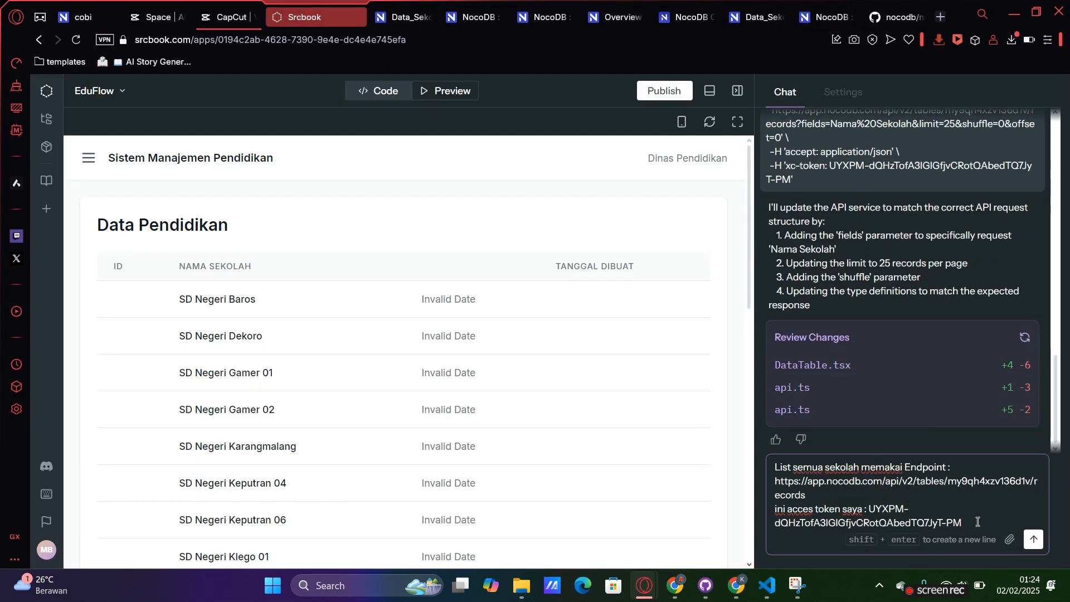
pyautogui.hotkey('shift', 'Return')
pyautogui.write('ini contoh ')
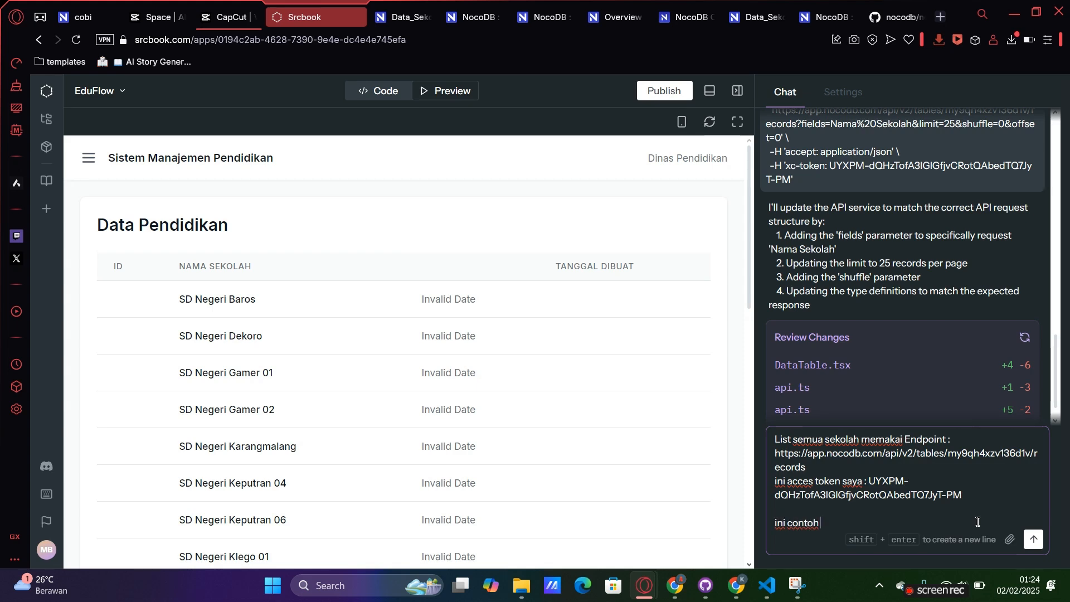
pyautogui.write('permintaan REST')
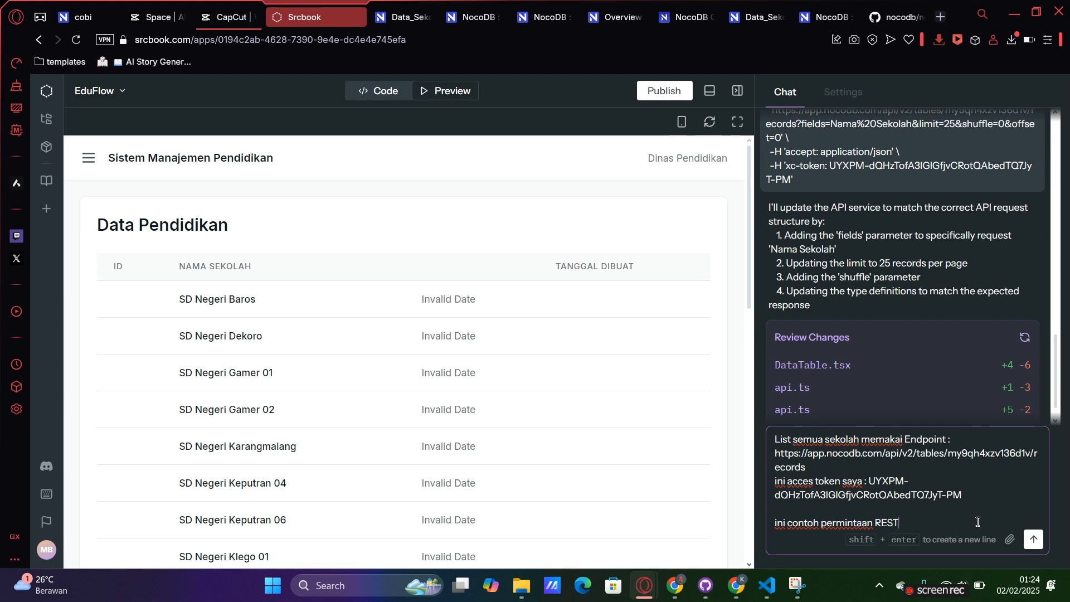
pyautogui.write(' nya :')
pyautogui.hotkey('shift', 'Return')
pyautogui.hotkey('ctrl', 'v')
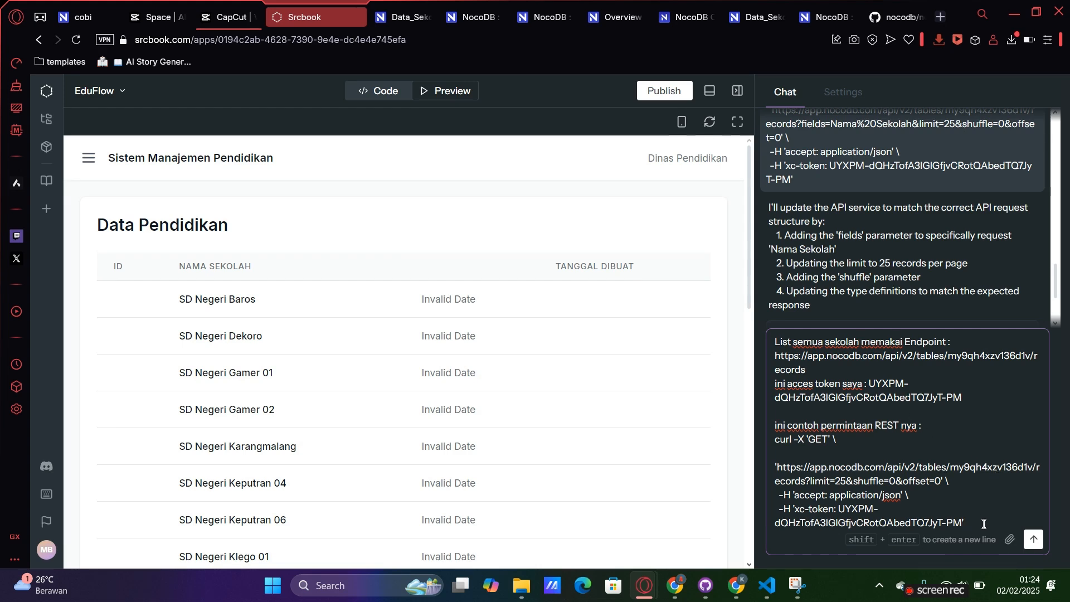
# Step: Add the closing instruction "ganti table dengan hasil dari REST api ini" to the chat message and send it
pyautogui.hotkey('shift', 'Return')
pyautogui.write('ta')
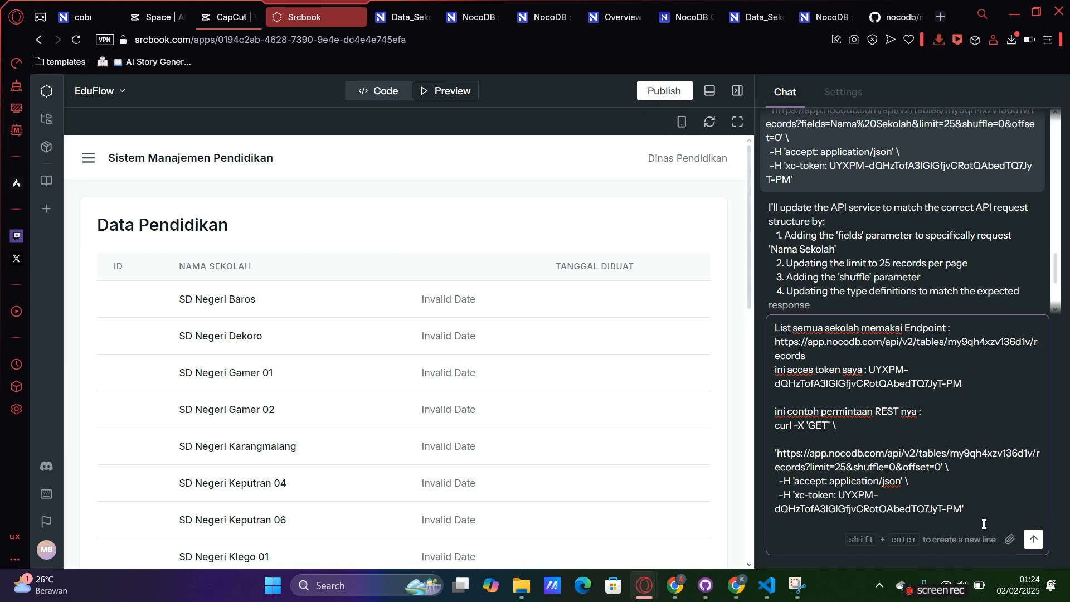
pyautogui.write('ganti table dengan')
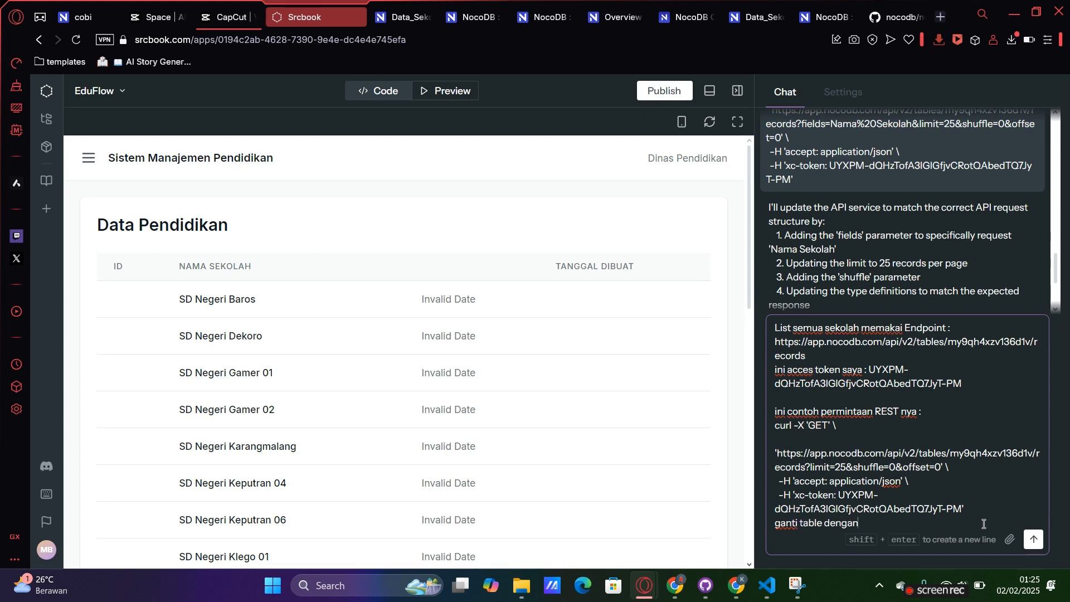
pyautogui.write(' isha')
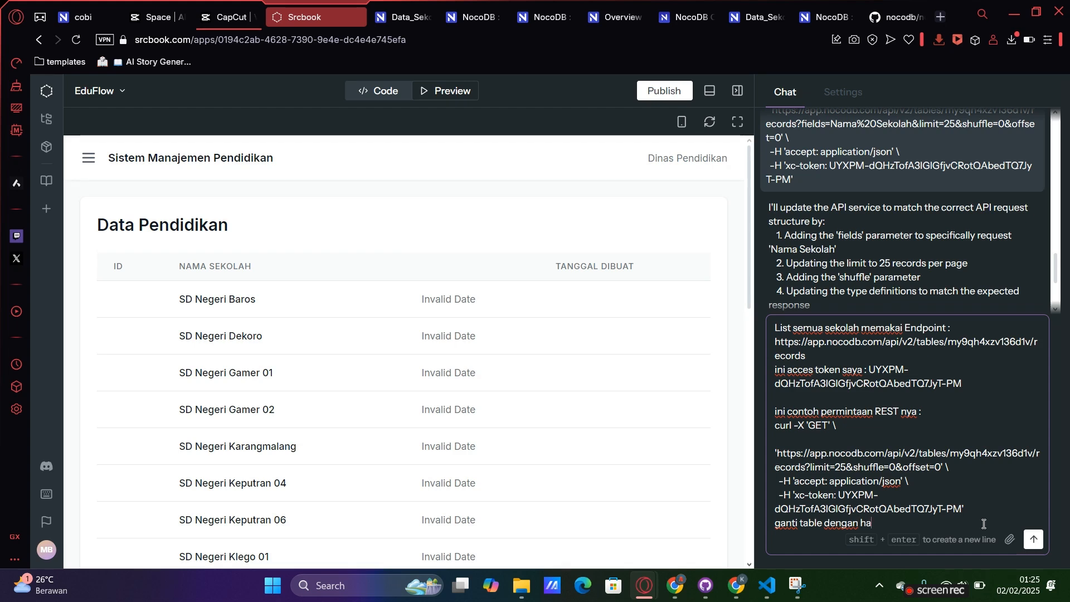
pyautogui.write('sil dari REST aoi')
pyautogui.press('BackSpace')
pyautogui.write('i ini')
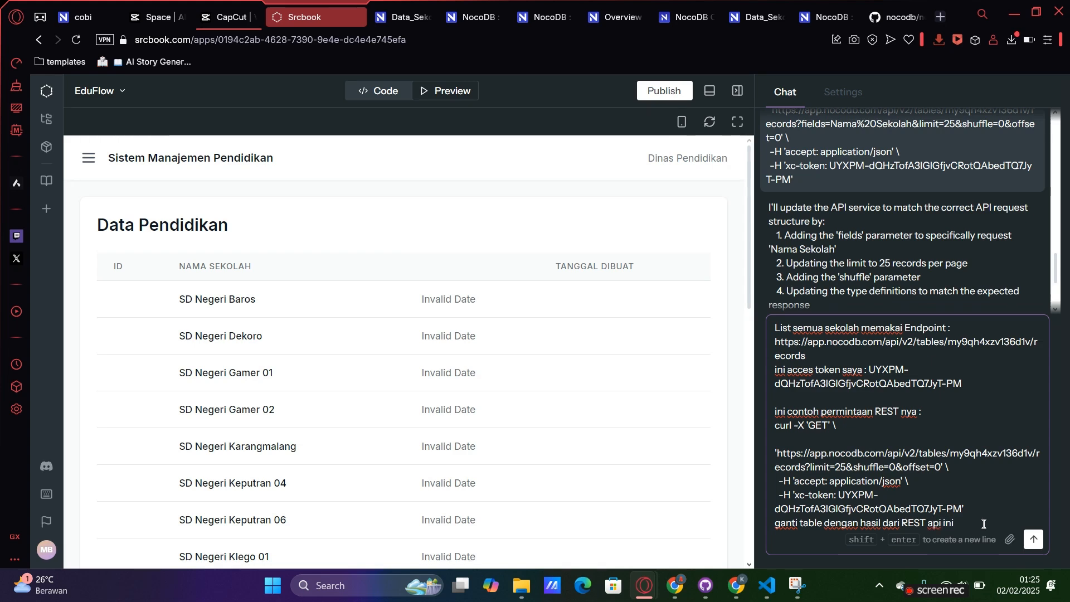
pyautogui.click(1032, 539)
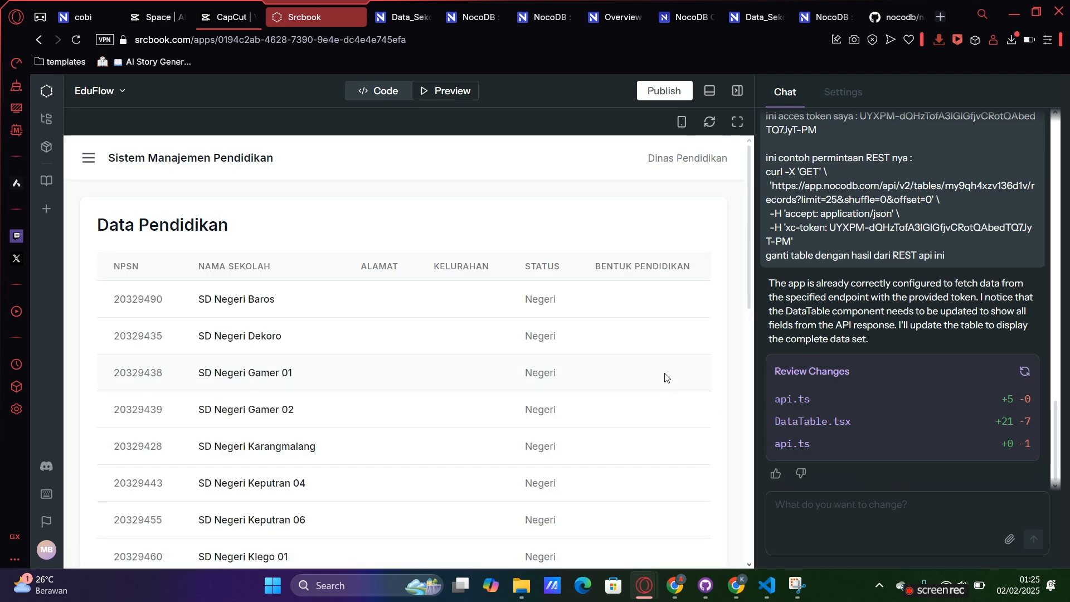
# Step: Examine the columns and rows of the Data Pendidikan table in the app preview, including the SD Negeri Baros row
pyautogui.scroll(-10, 664, 377)
pyautogui.scroll(10, 665, 378)
pyautogui.scroll(-10, 668, 372)
pyautogui.scroll(10, 669, 372)
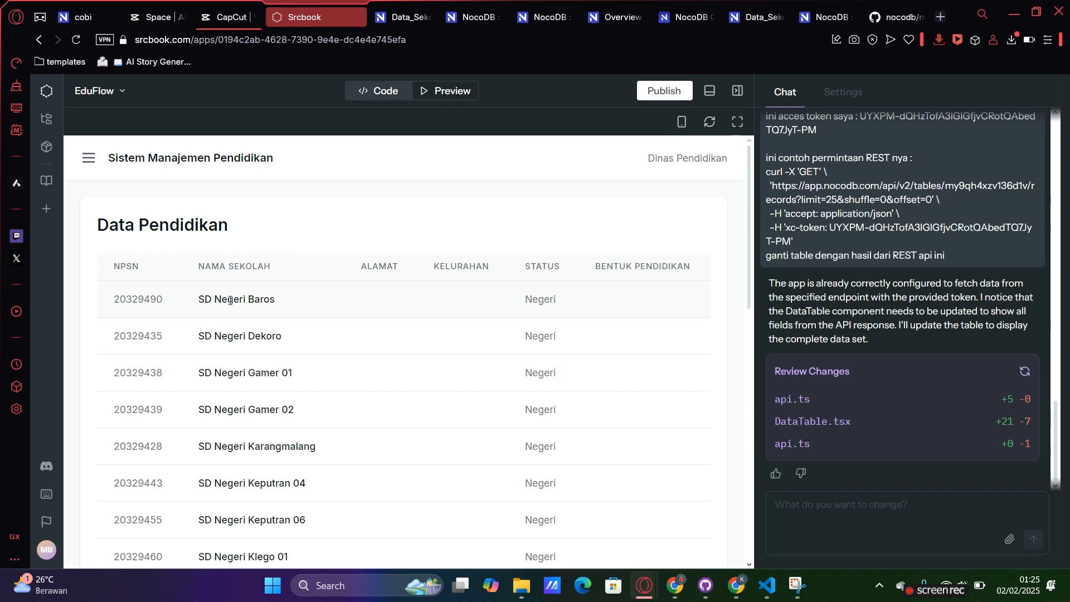
pyautogui.scroll(-10, 255, 301)
pyautogui.scroll(10, 256, 301)
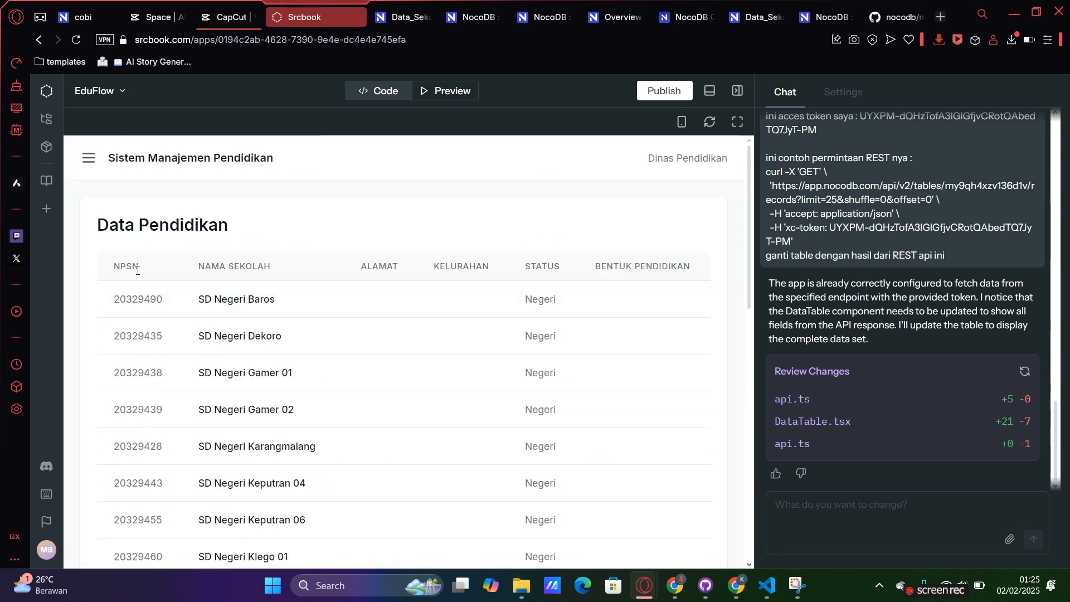
pyautogui.scroll(-10, 498, 284)
pyautogui.scroll(5, 498, 284)
pyautogui.scroll(-5, 498, 284)
pyautogui.scroll(5, 499, 284)
pyautogui.scroll(5, 499, 285)
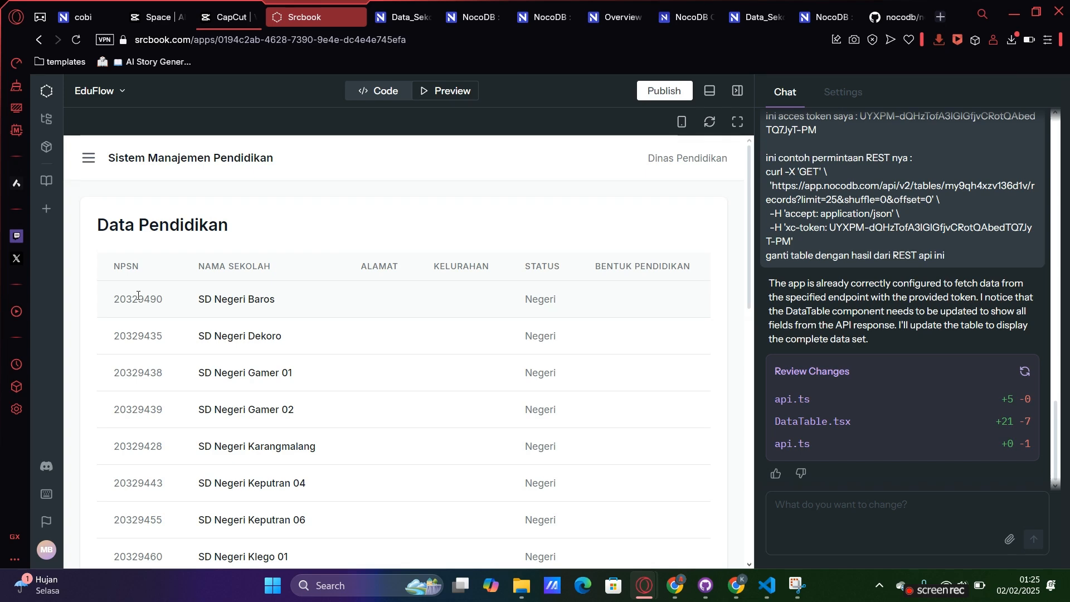
pyautogui.moveTo(117, 296); pyautogui.dragTo(584, 305)
# Step: Open the Data_Sekolah table of the Cobi base in NocoDB and delete the SD Negeri Baros record
pyautogui.click(678, 6)
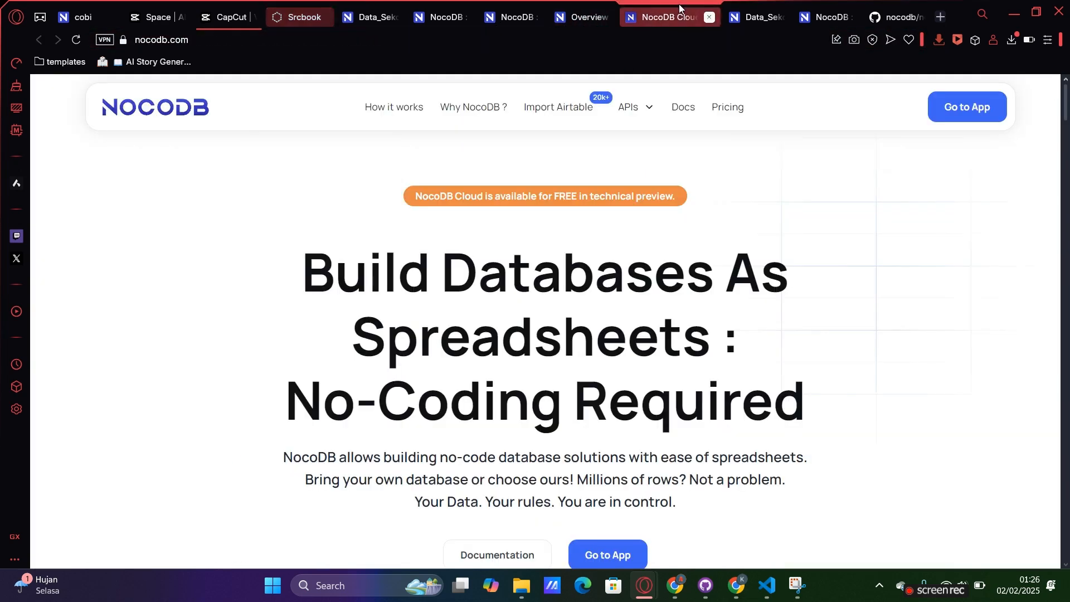
pyautogui.click(582, 12)
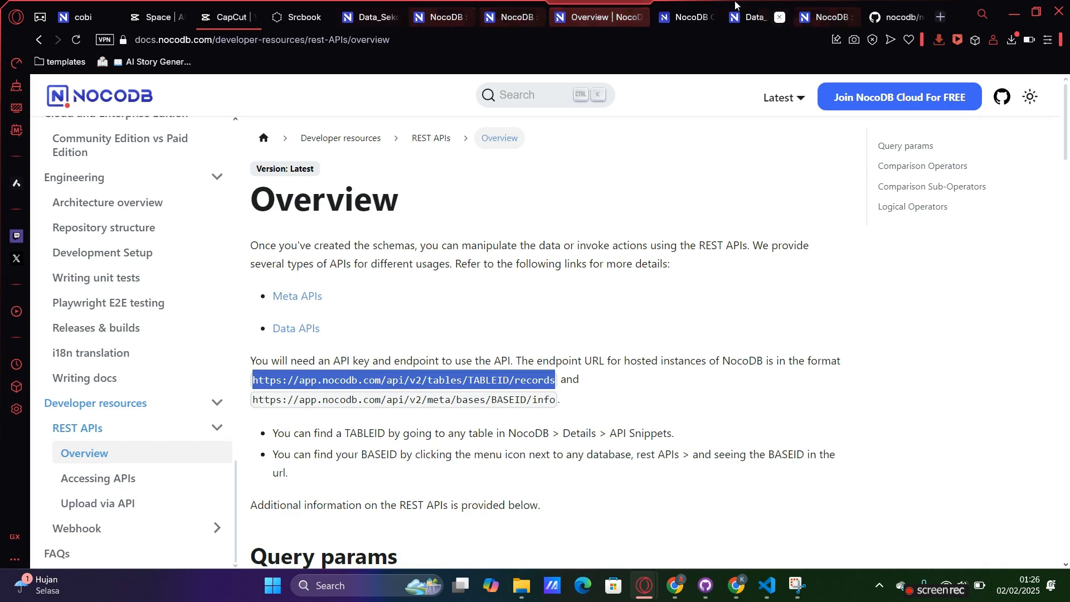
pyautogui.click(751, 13)
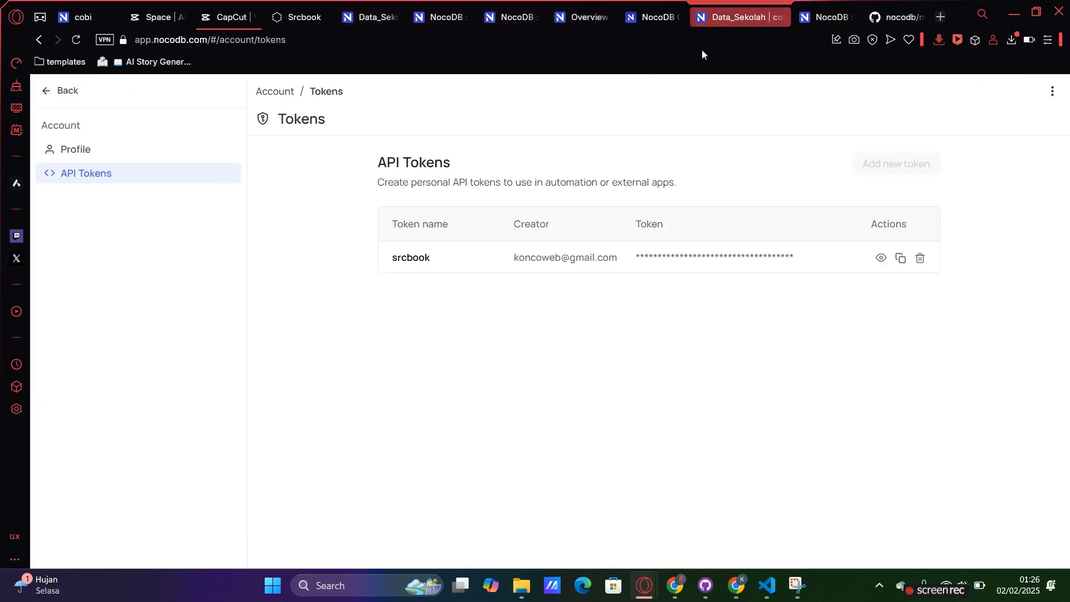
pyautogui.click(56, 88)
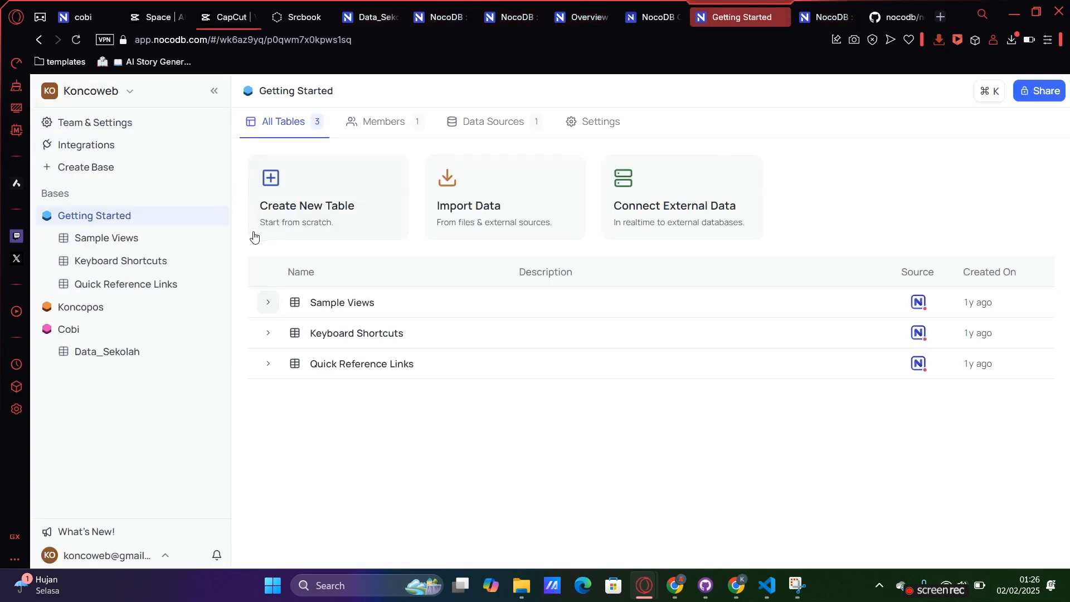
pyautogui.click(175, 351)
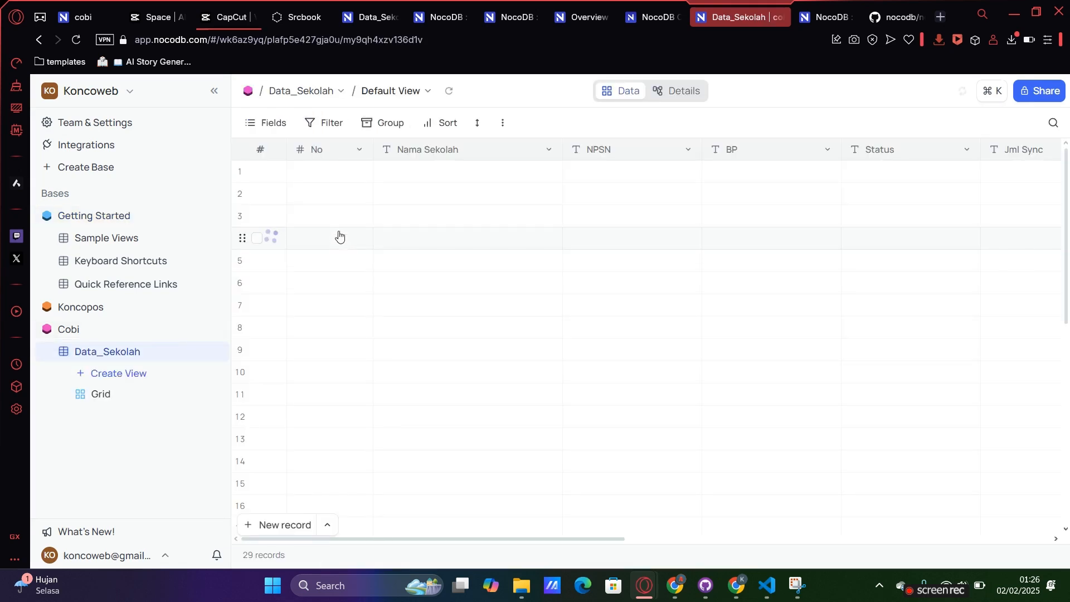
pyautogui.click(255, 173)
pyautogui.rightClick(268, 175)
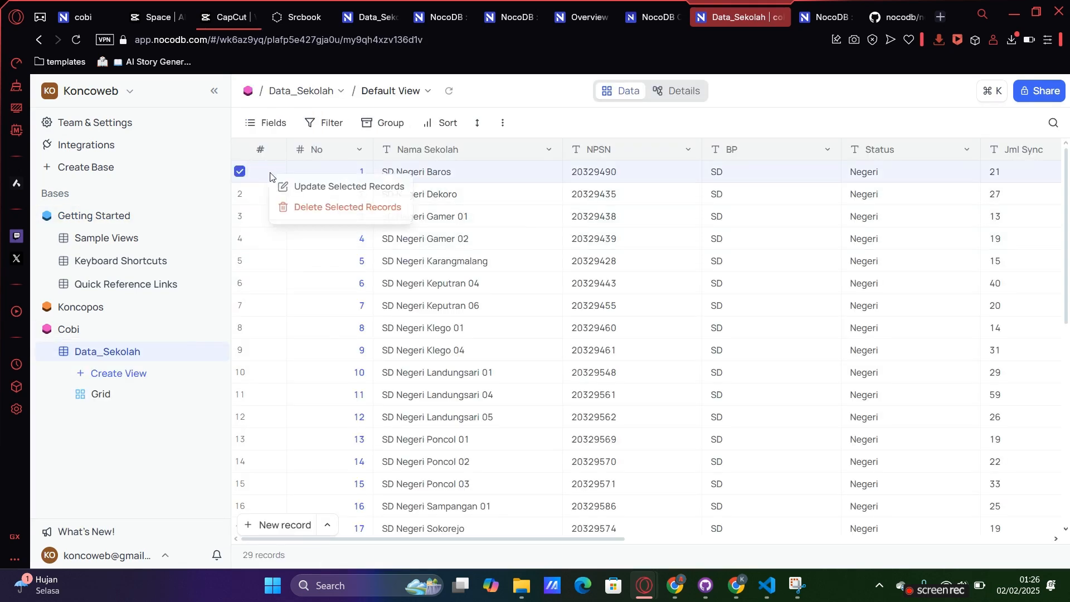
pyautogui.click(327, 207)
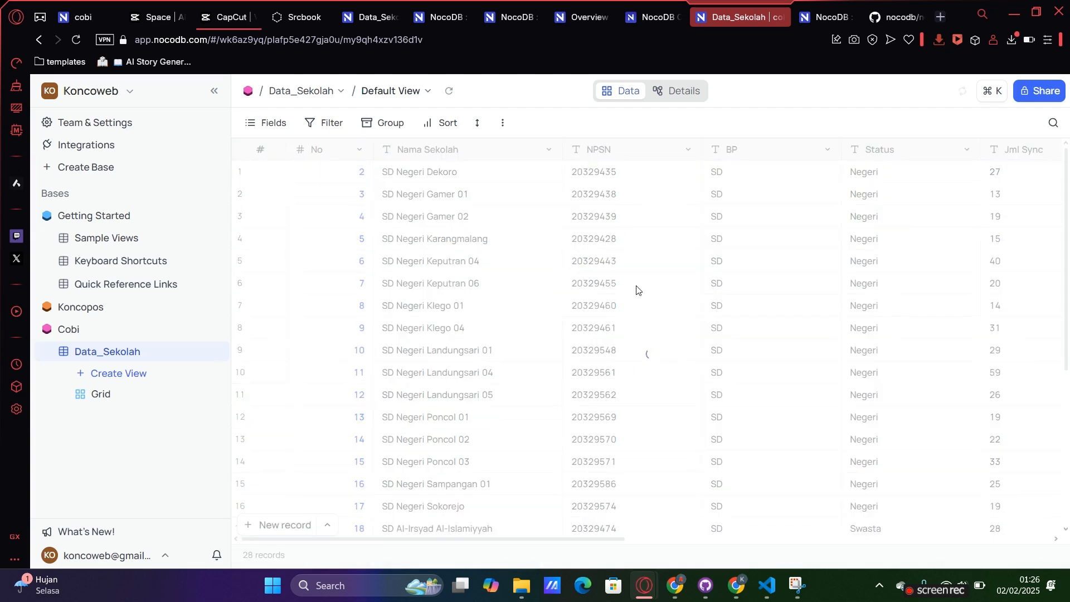
# Step: Return to Srcbook and refresh the app preview with a Quick Restart
pyautogui.click(301, 16)
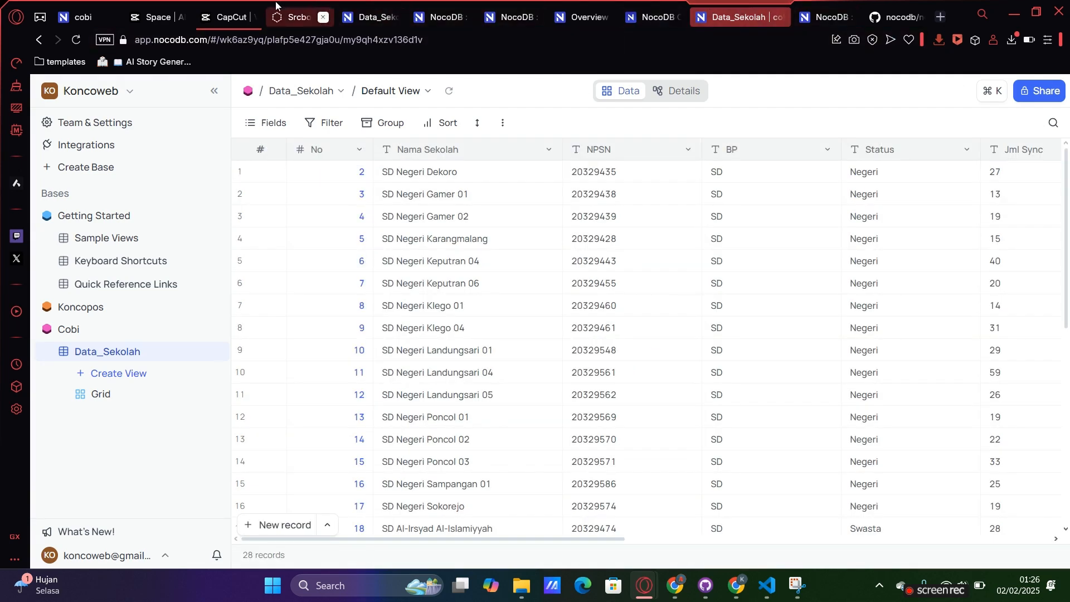
pyautogui.click(709, 123)
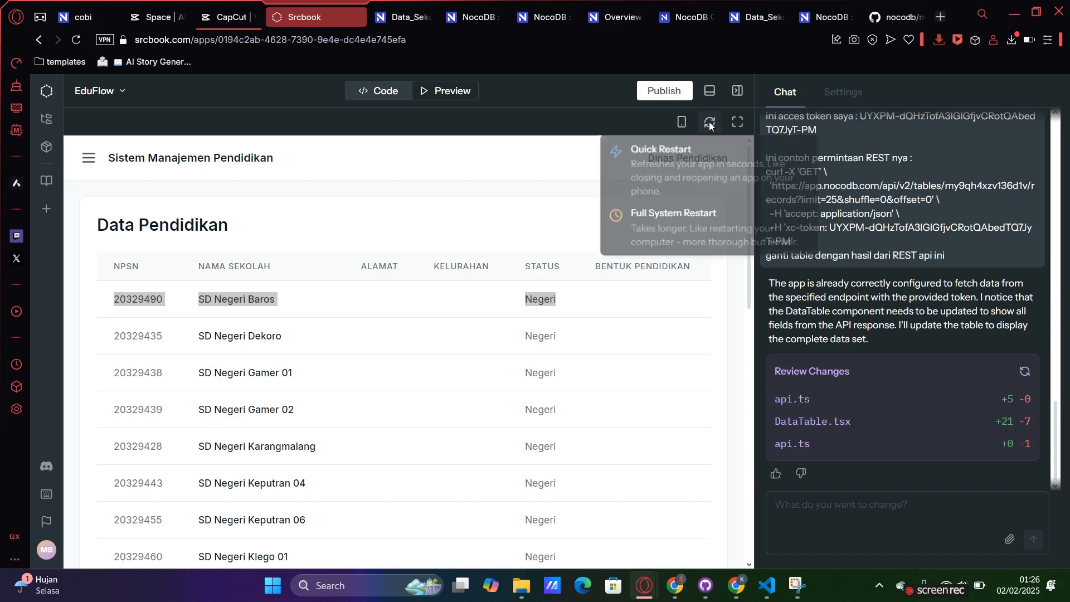
pyautogui.click(674, 162)
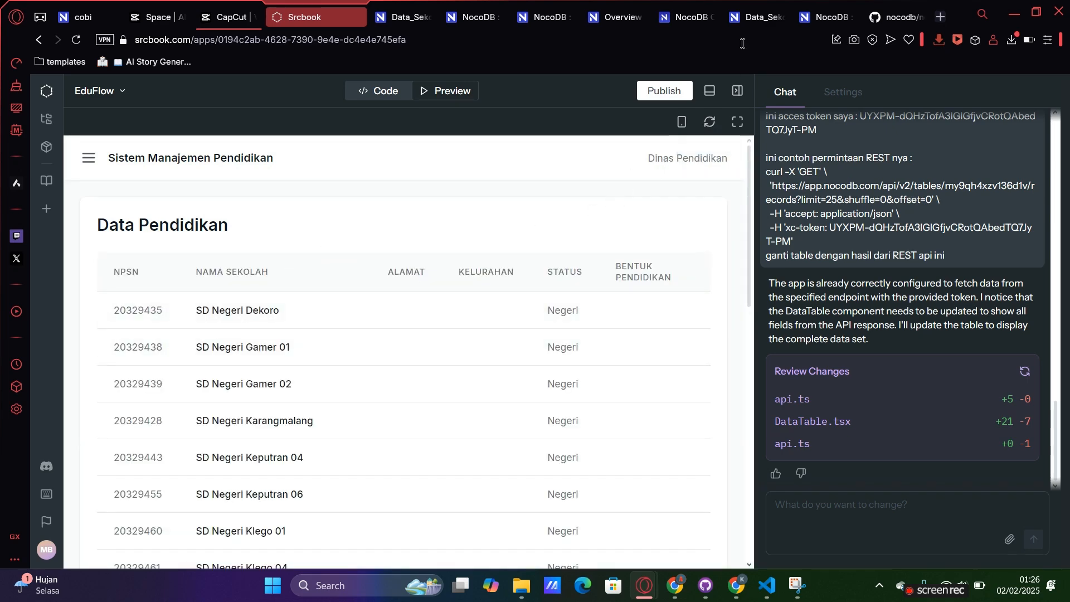
# Step: Reload the Data_Sekolah records in NocoDB and compare them with the table in the Srcbook preview
pyautogui.click(757, 17)
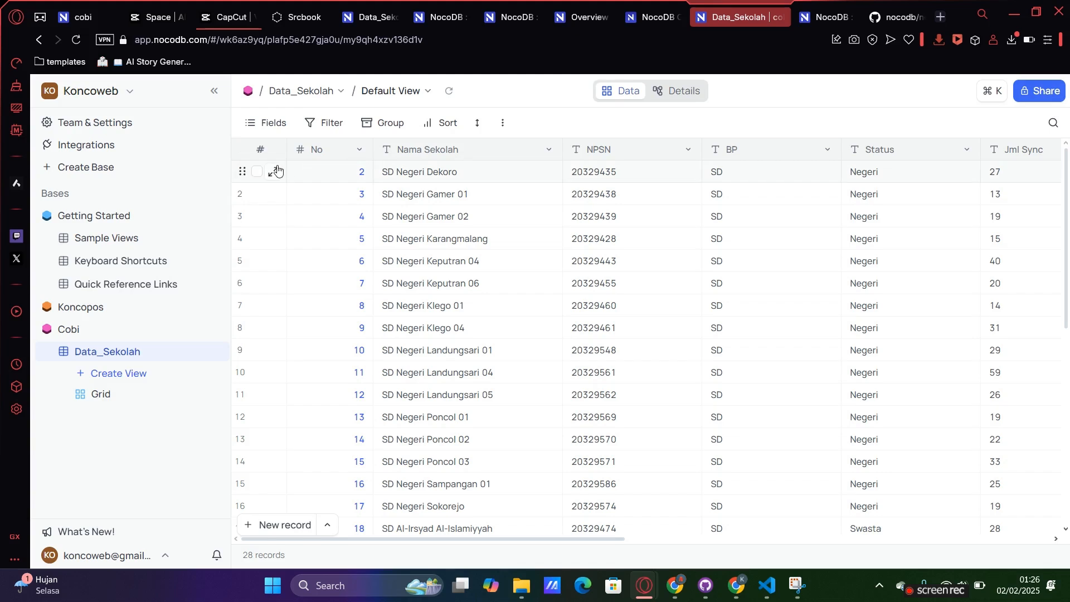
pyautogui.click(451, 92)
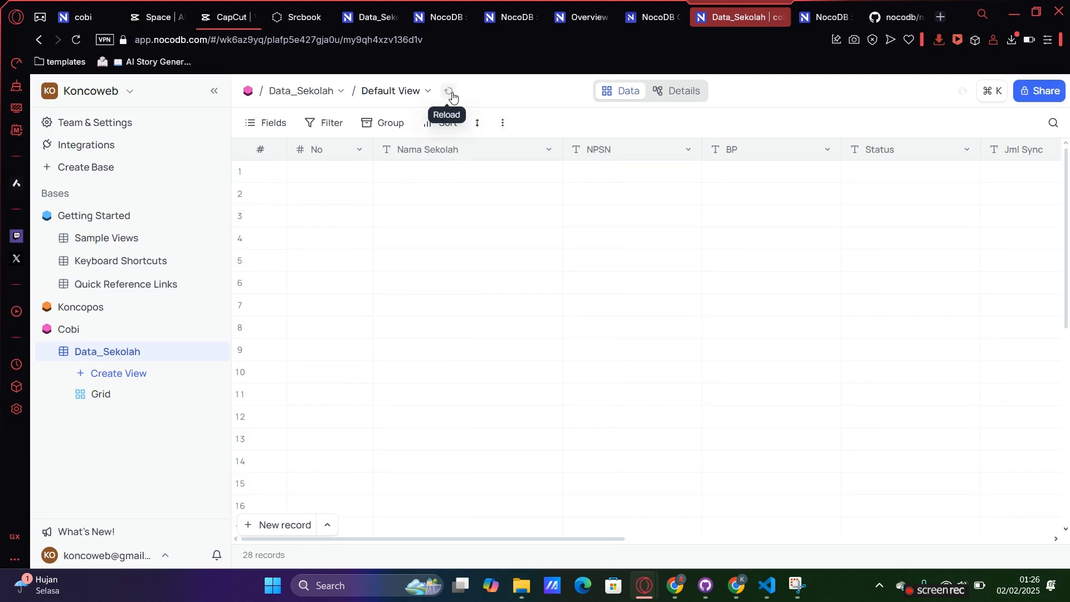
pyautogui.click(452, 93)
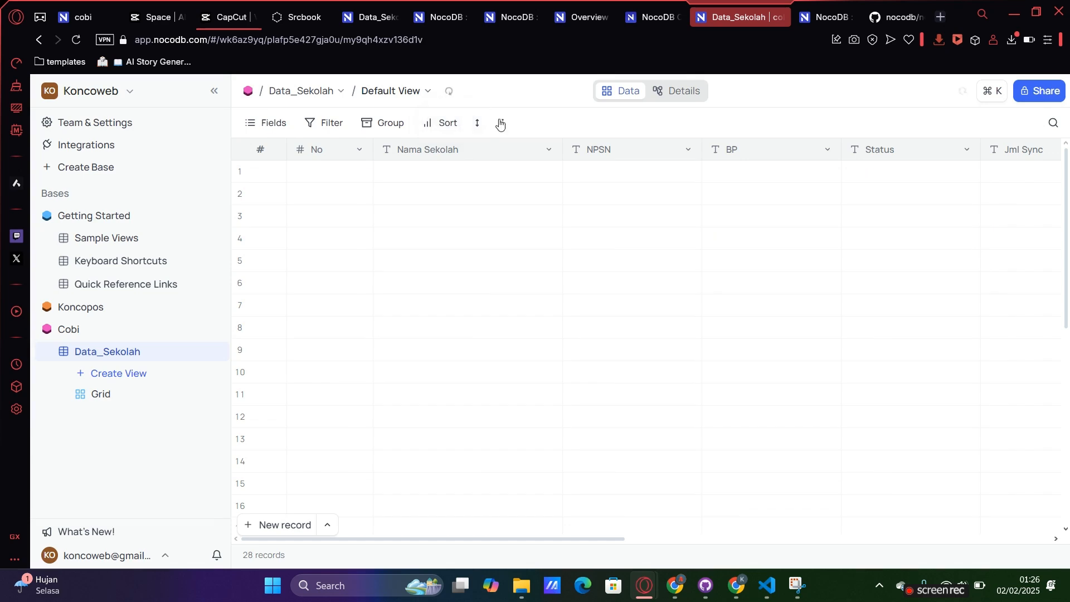
pyautogui.click(503, 123)
pyautogui.click(538, 118)
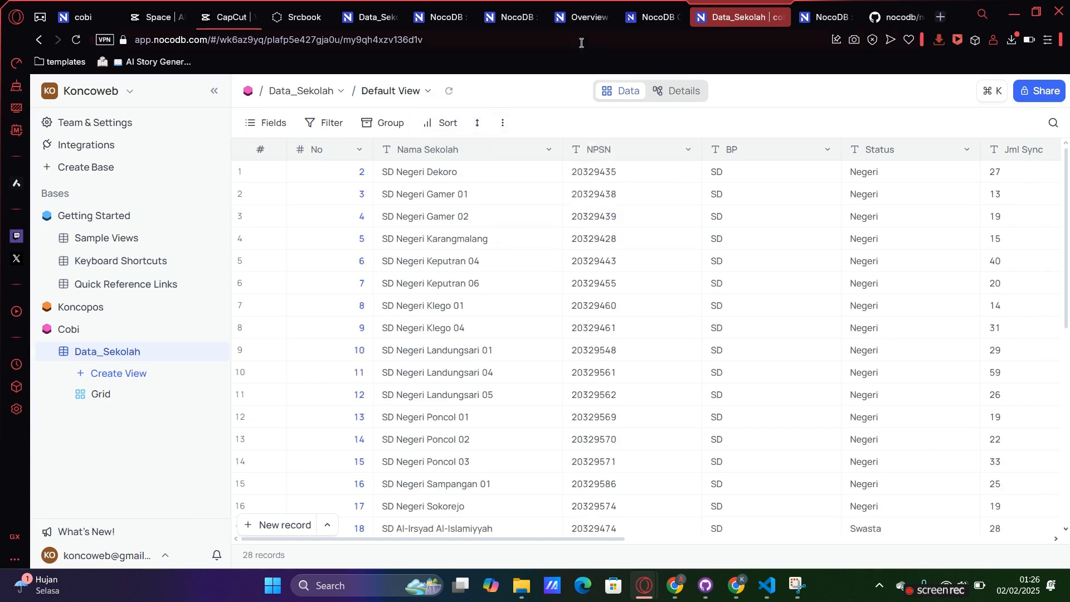
pyautogui.click(307, 4)
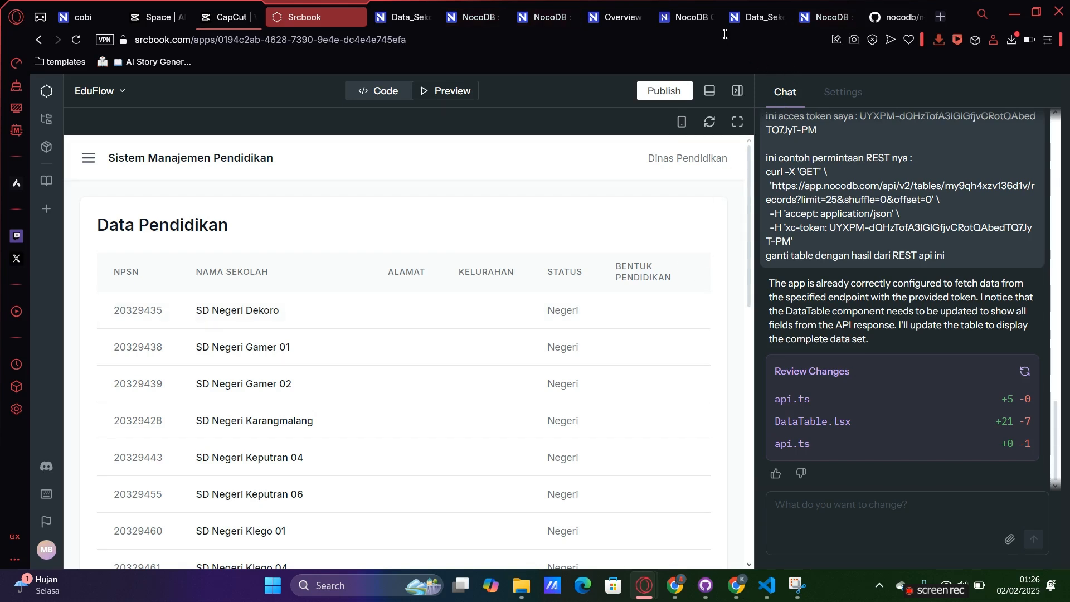
# Step: Open the NocoDB API documentation and copy the explanation of the sort parameter for listing Data_Sekolah records
pyautogui.moveTo(774, 10)
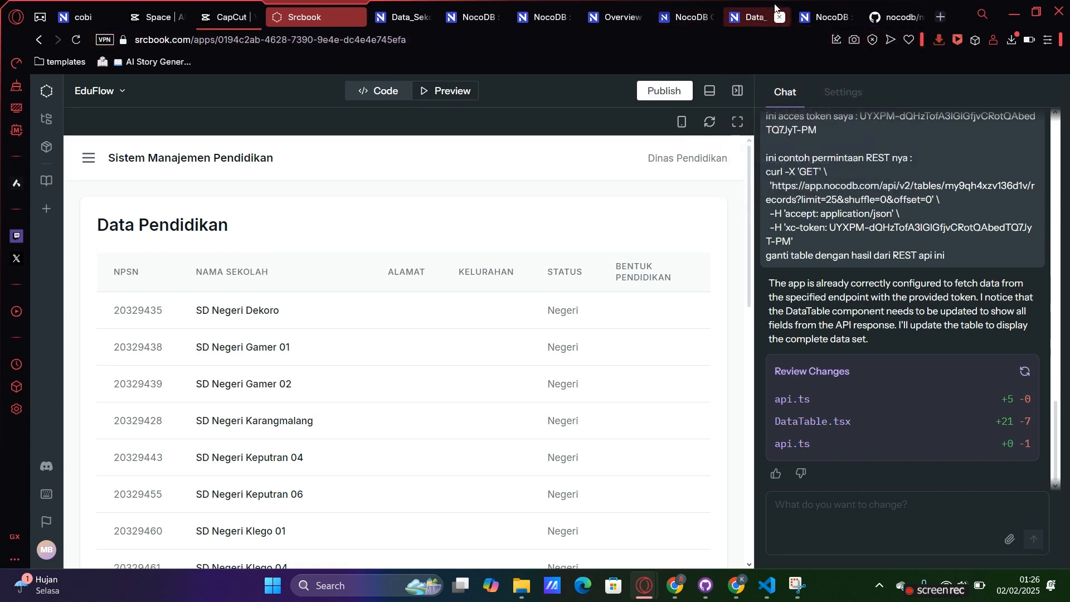
pyautogui.click(824, 16)
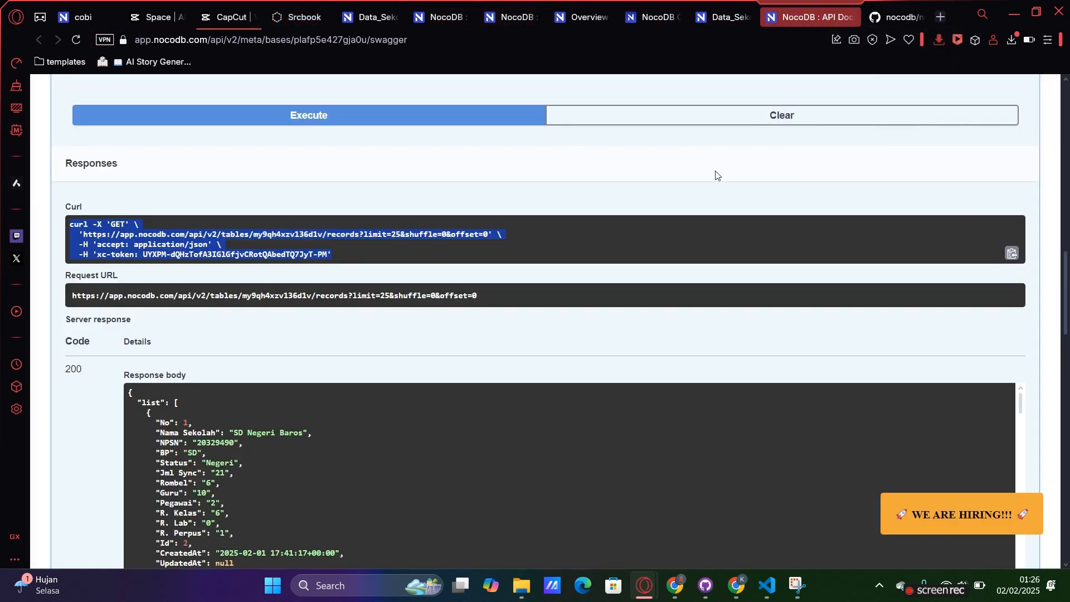
pyautogui.scroll(17, 715, 175)
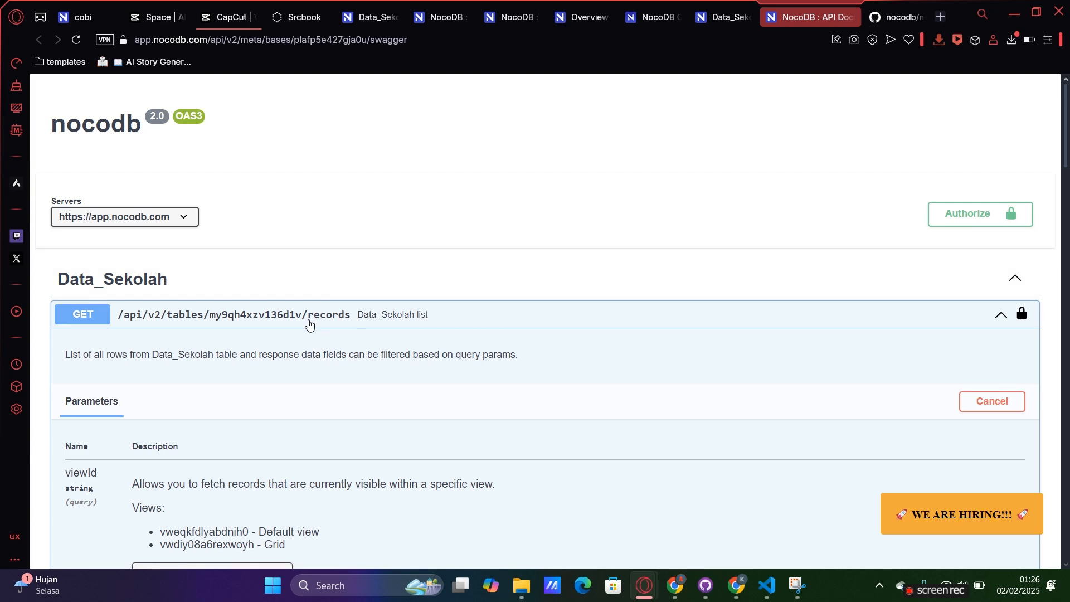
pyautogui.scroll(-7, 309, 323)
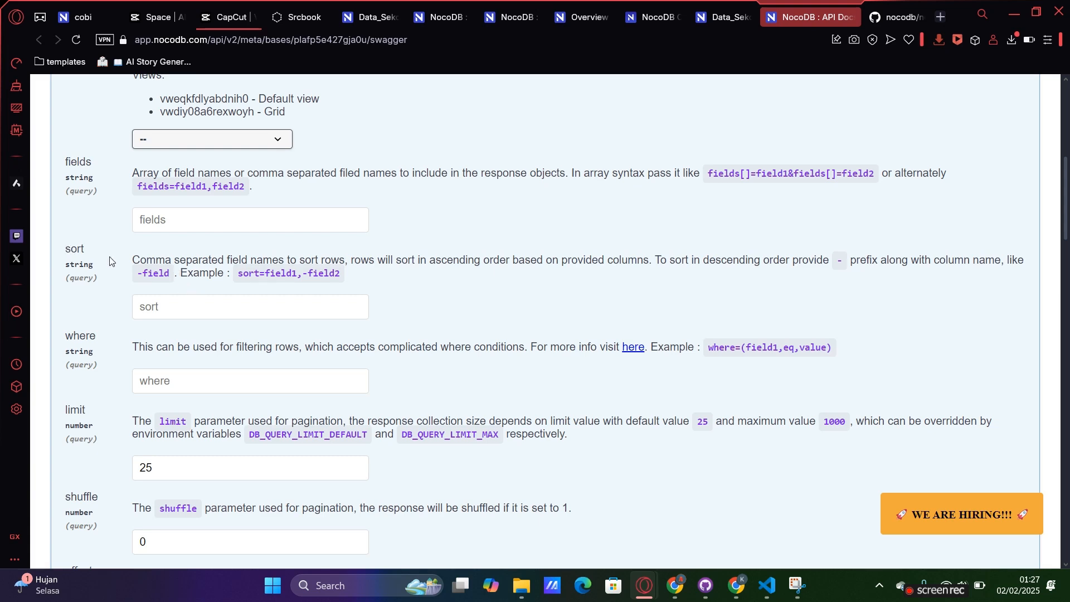
pyautogui.moveTo(135, 259); pyautogui.dragTo(365, 290)
pyautogui.rightClick(386, 262)
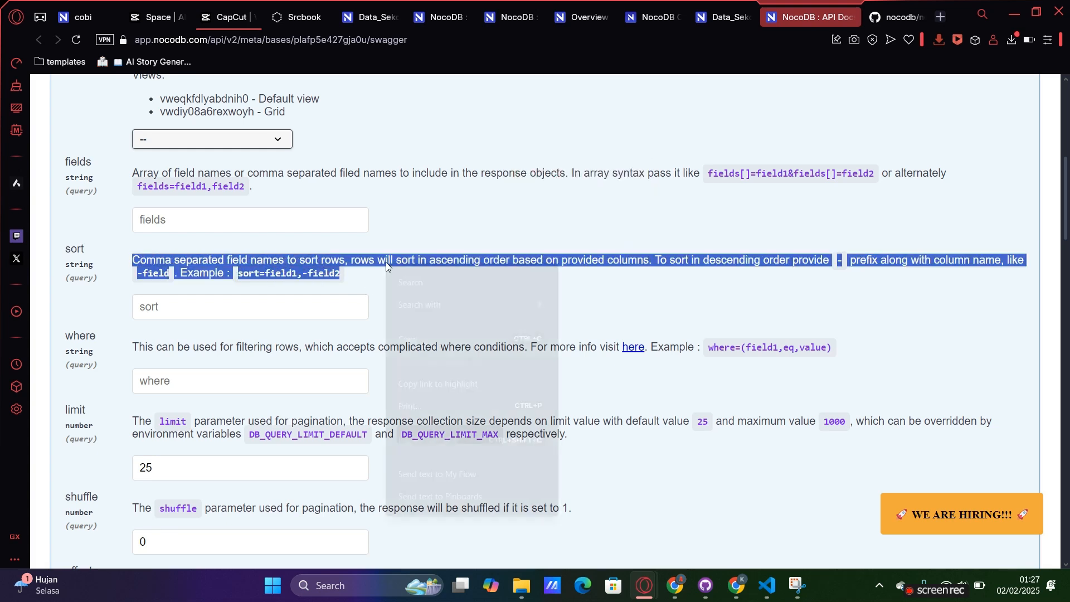
pyautogui.click(423, 340)
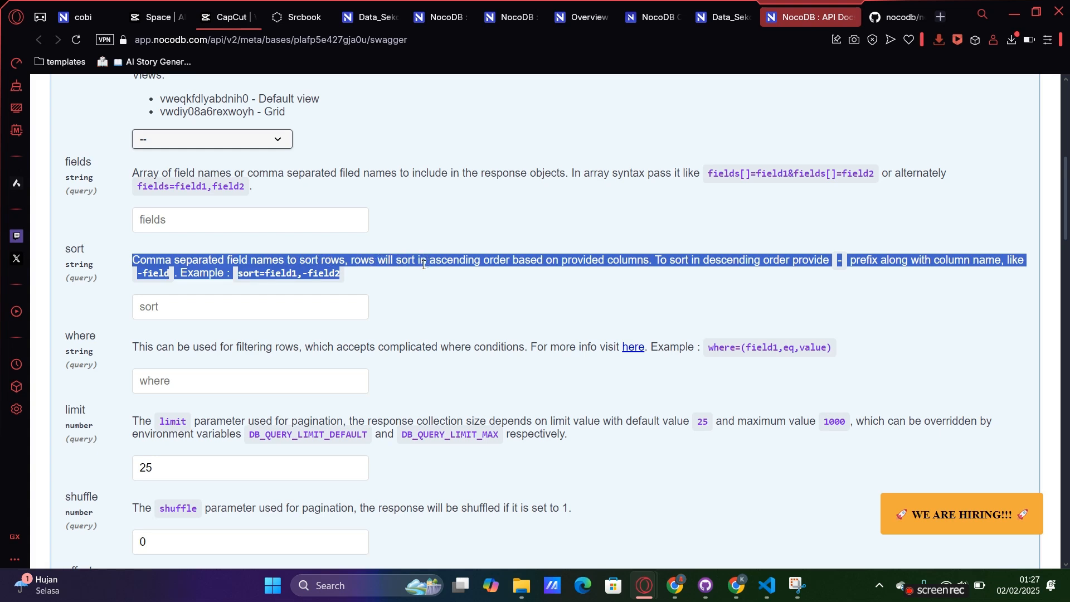
pyautogui.click(217, 300)
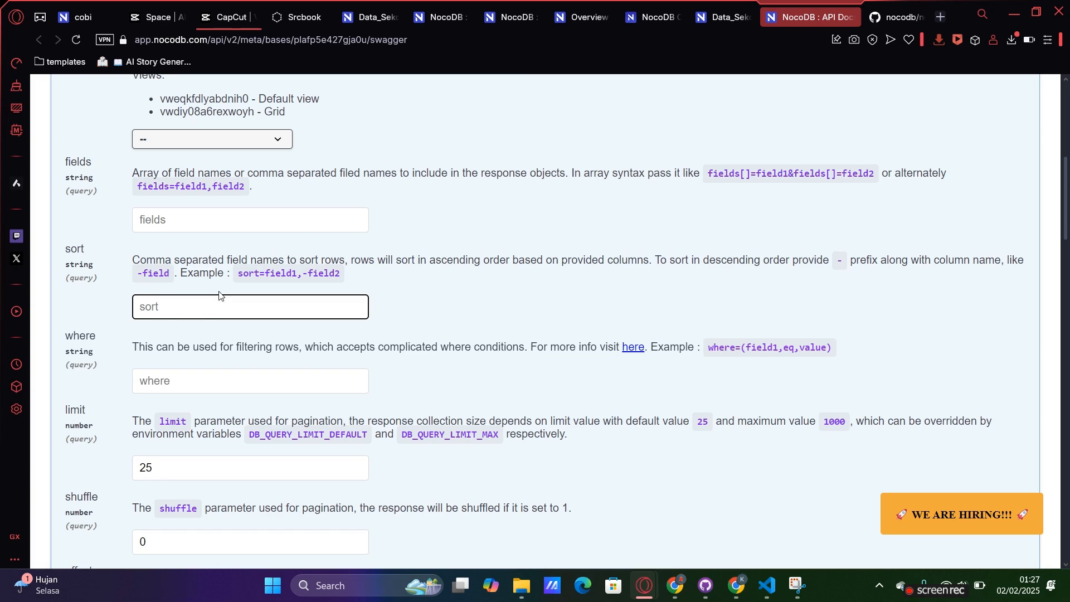
# Step: Change the Guru field of the Data_Sekolah table in NocoDB to the Number type, accept the conversion and view the column
pyautogui.click(723, 17)
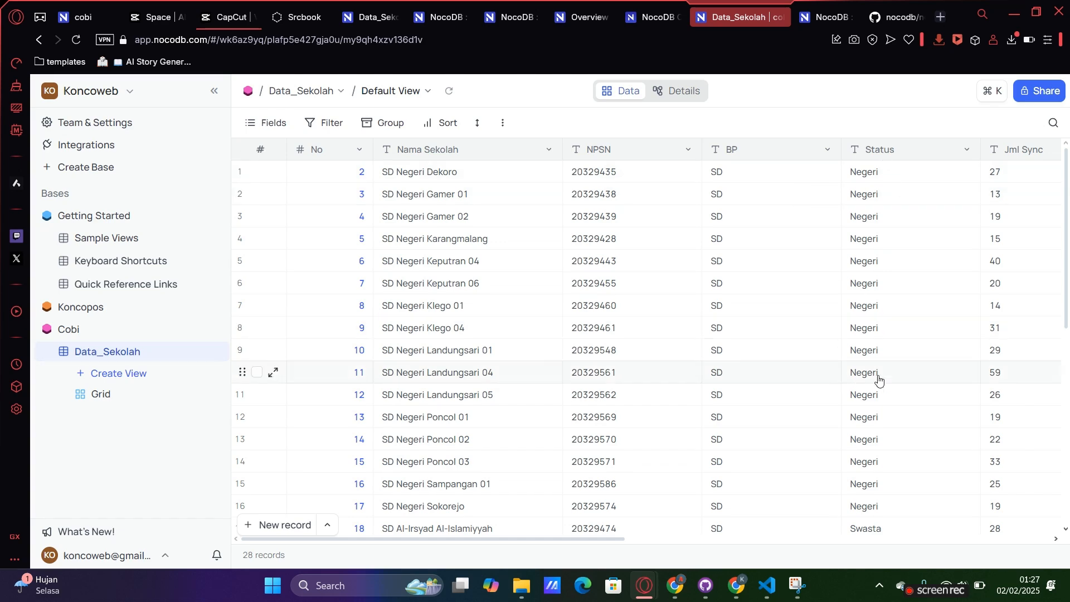
pyautogui.scroll(-5, 880, 379)
pyautogui.scroll(5, 879, 379)
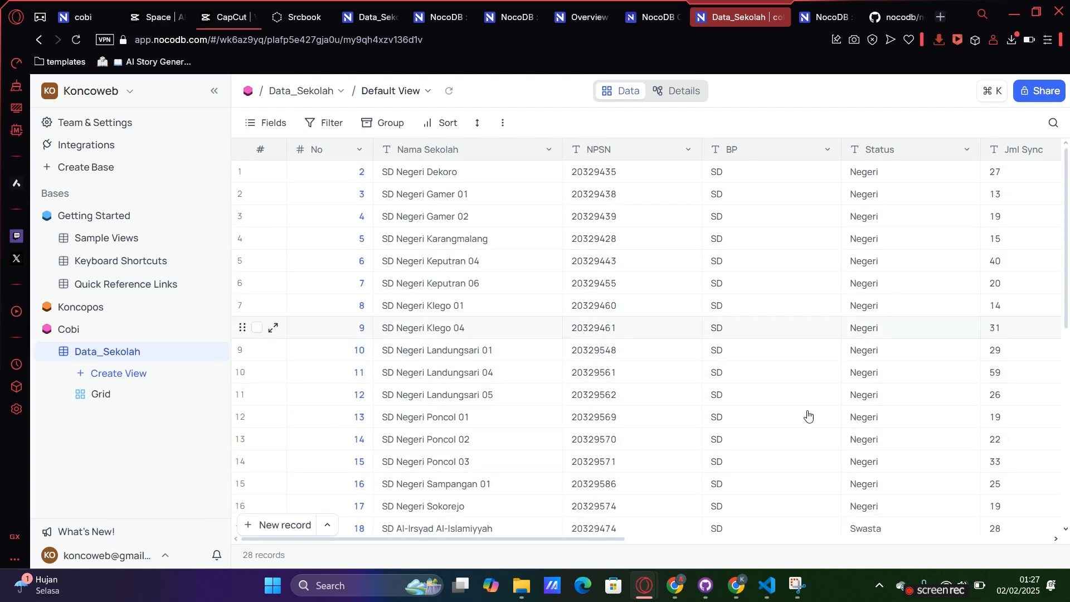
pyautogui.moveTo(615, 542); pyautogui.dragTo(846, 449)
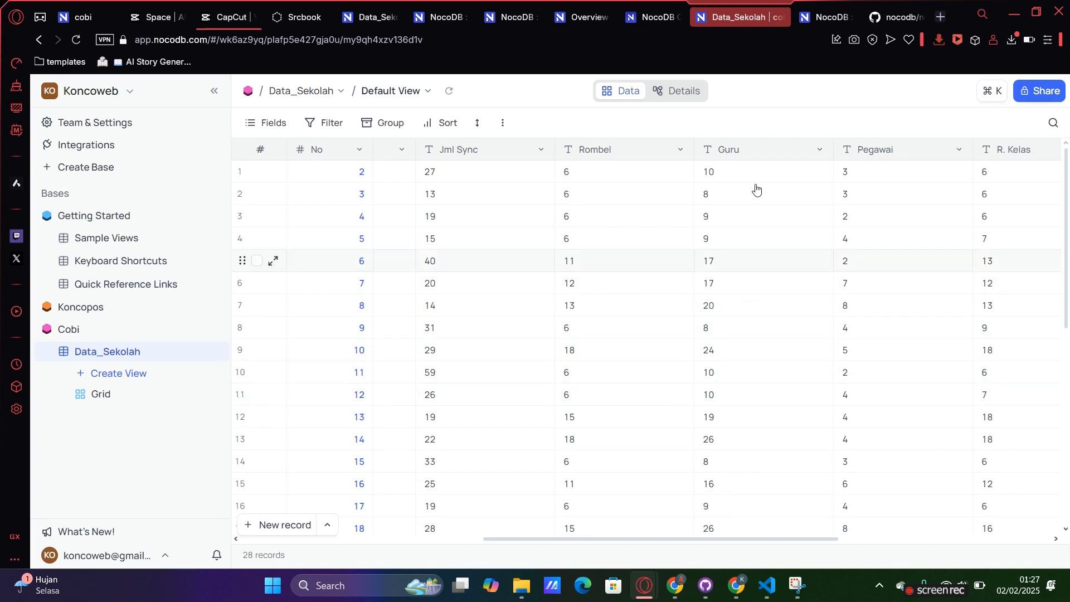
pyautogui.click(820, 151)
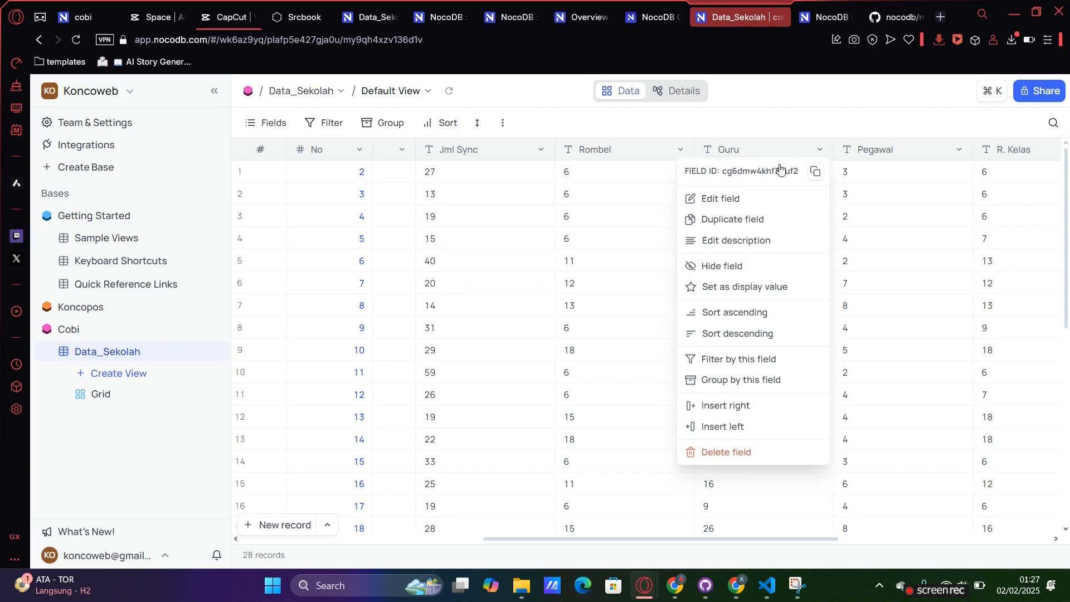
pyautogui.click(735, 200)
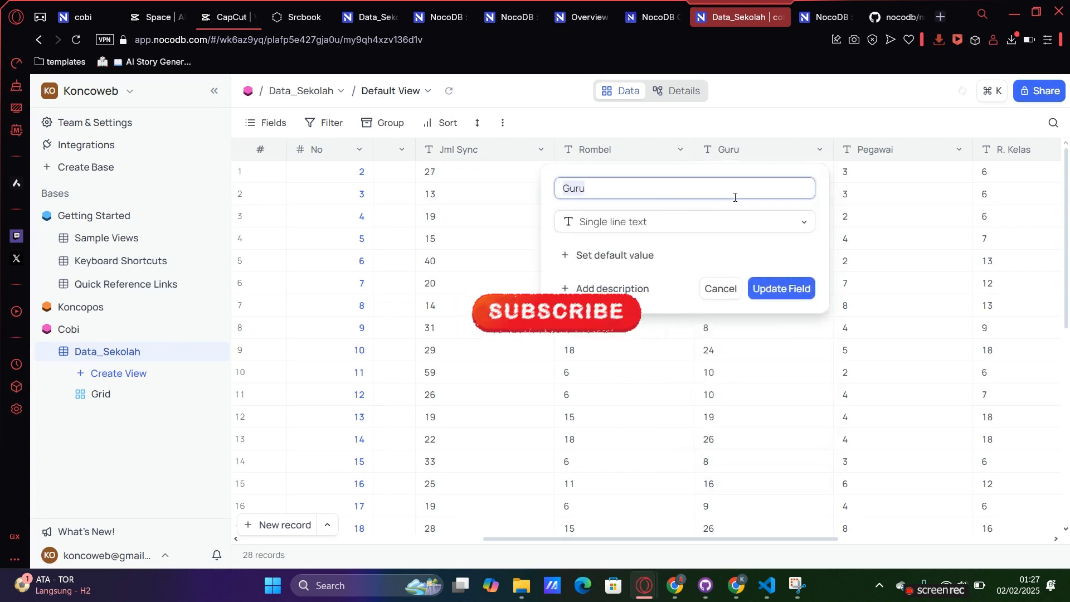
pyautogui.click(718, 222)
pyautogui.click(679, 306)
pyautogui.click(786, 315)
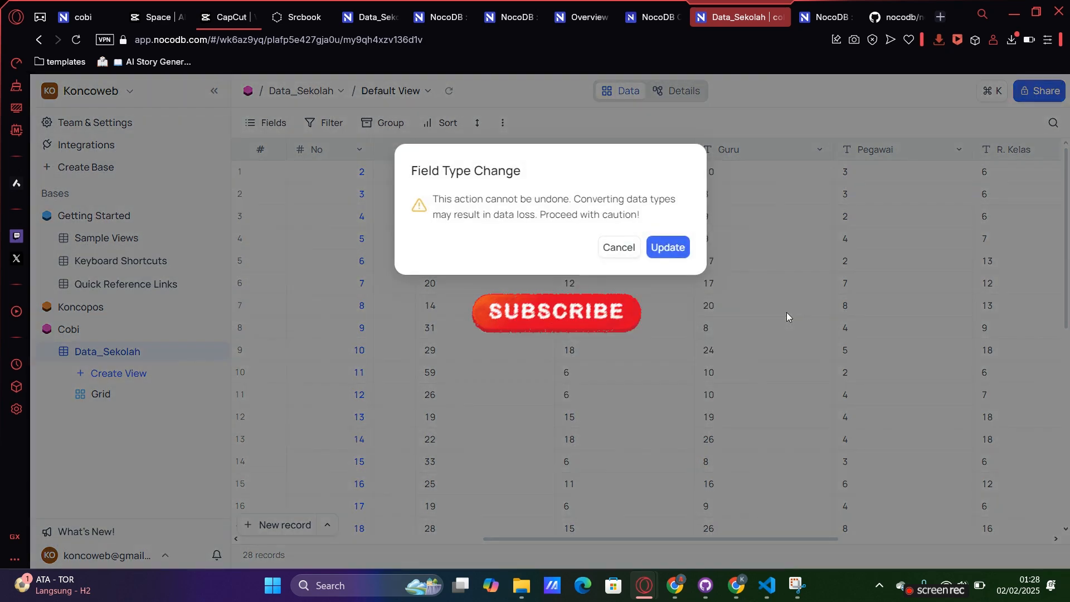
pyautogui.click(671, 245)
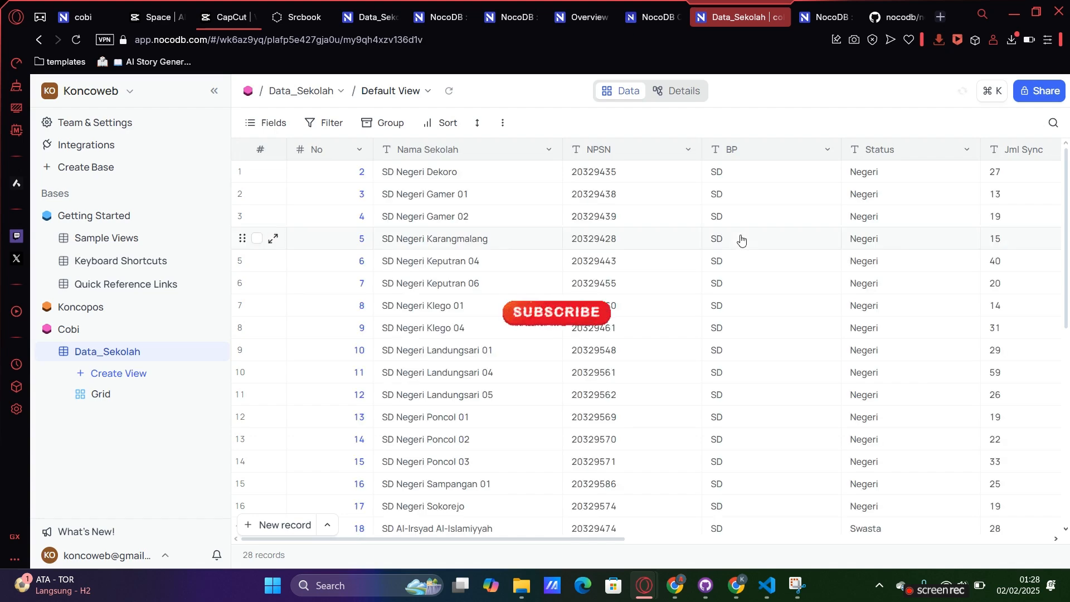
pyautogui.moveTo(617, 540); pyautogui.dragTo(911, 540)
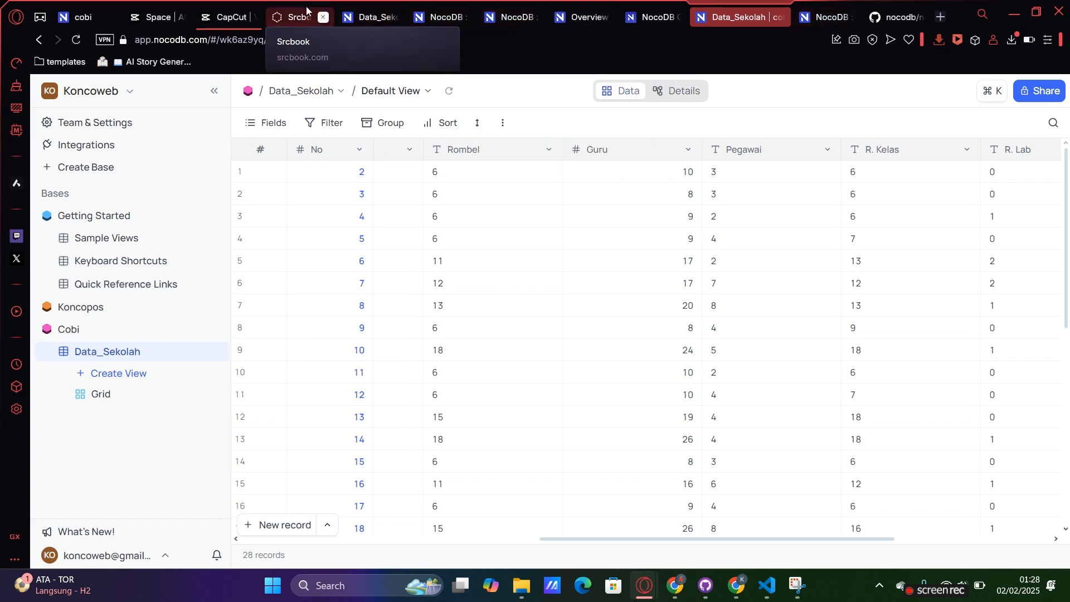
# Step: Return to the API documentation and copy the sort parameter's name together with its description
pyautogui.click(825, 17)
pyautogui.scroll(-4, 336, 256)
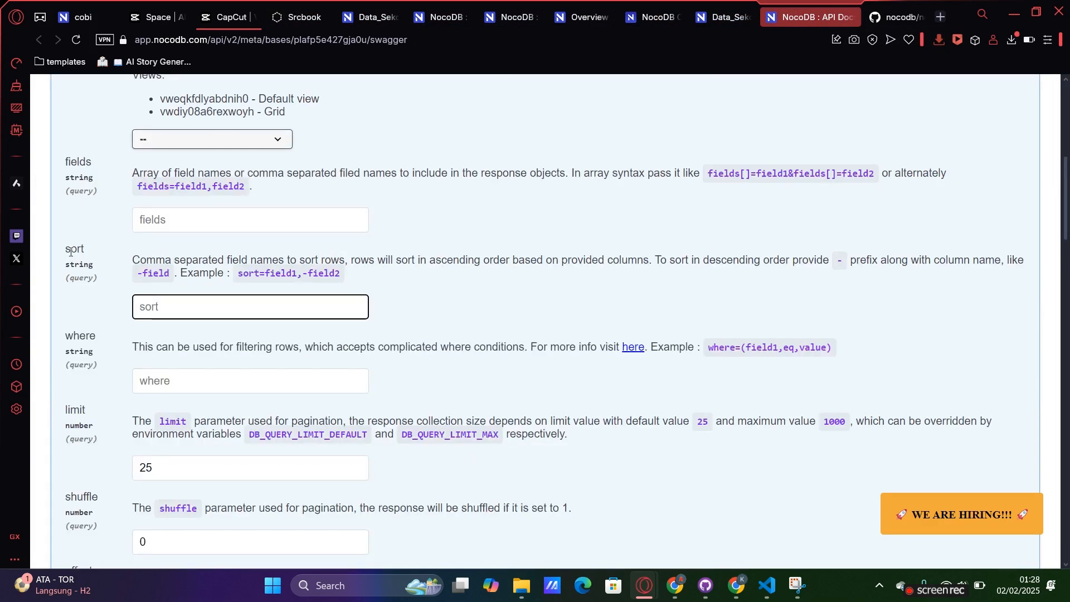
pyautogui.moveTo(68, 248); pyautogui.dragTo(430, 281)
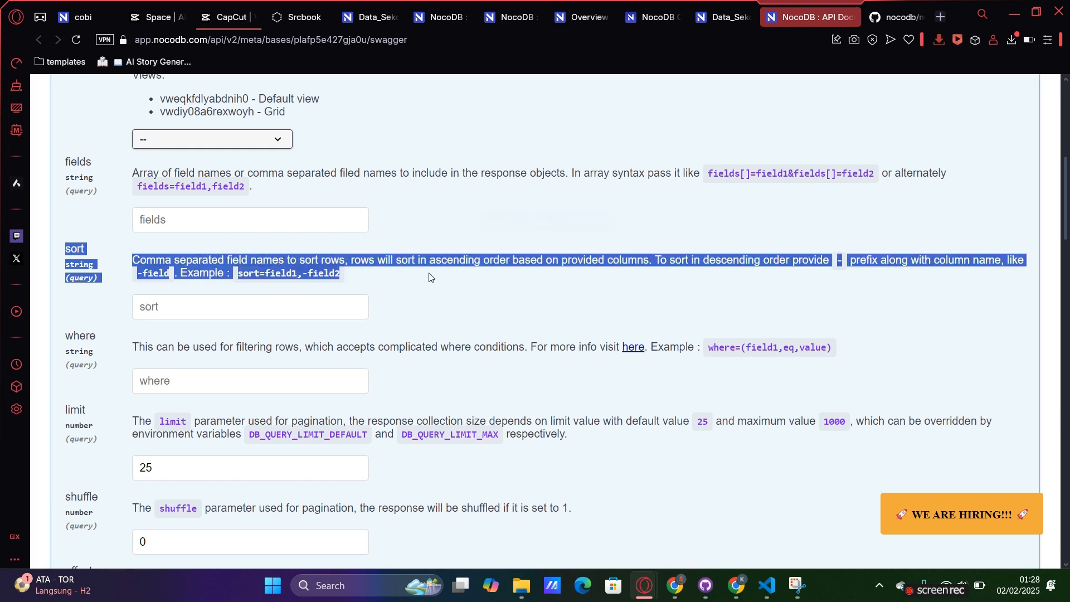
pyautogui.rightClick(429, 259)
pyautogui.click(465, 336)
# Step: Set the sort parameter to Guru, clear the earlier response and execute the Data_Sekolah list request again
pyautogui.click(205, 305)
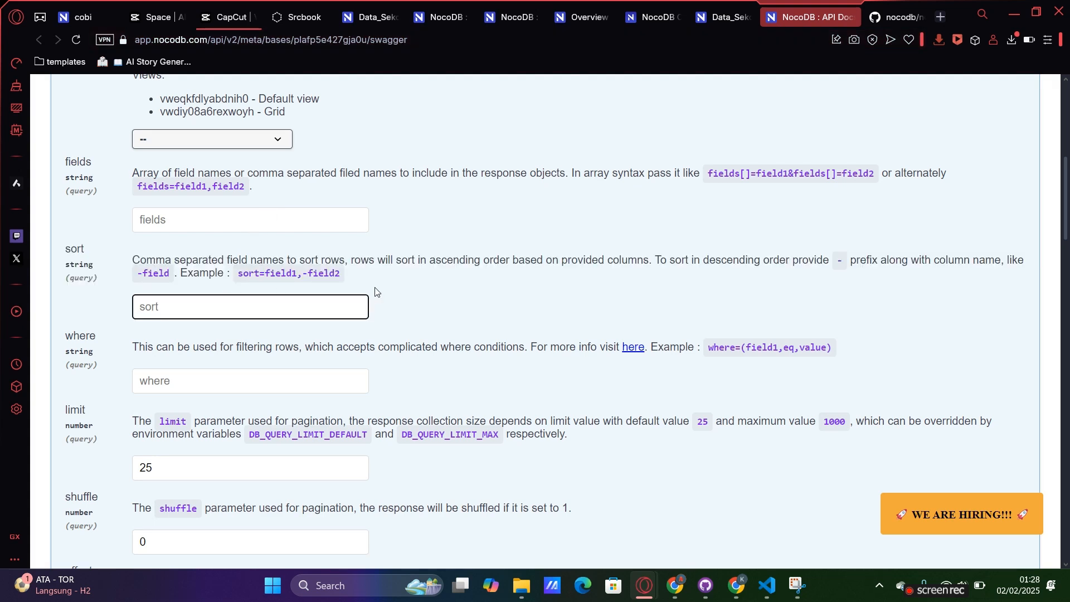
pyautogui.scroll(-8, 375, 292)
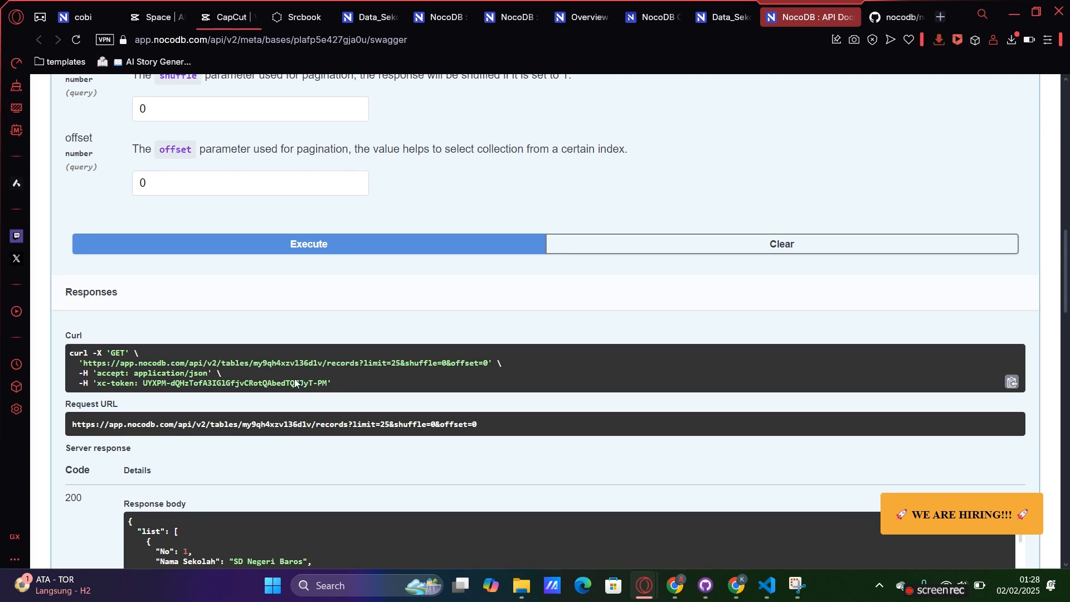
pyautogui.scroll(8, 189, 366)
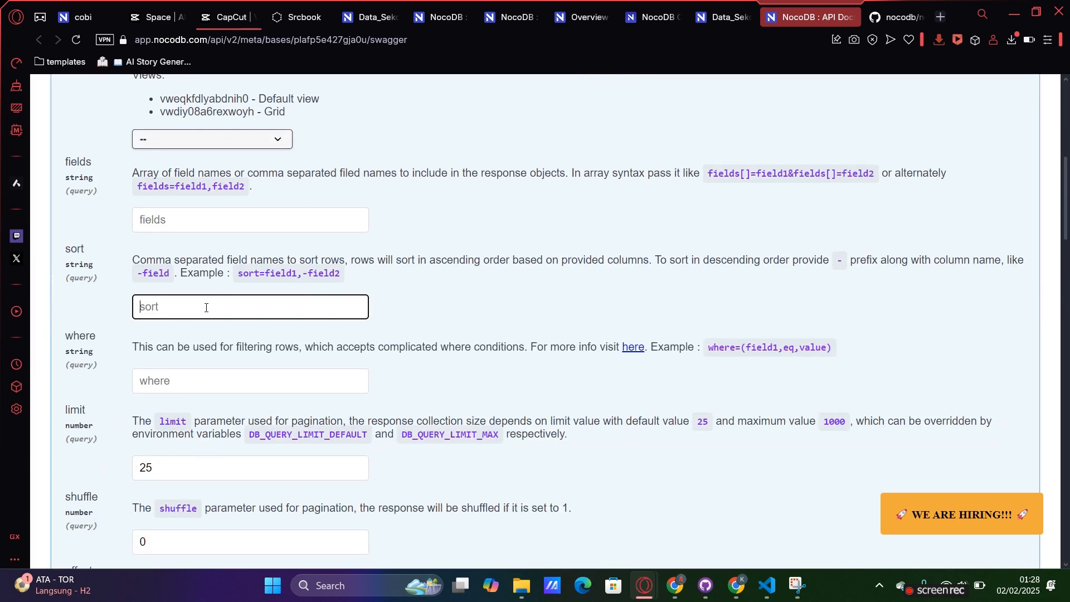
pyautogui.write('Guru')
pyautogui.scroll(-8, 372, 325)
pyautogui.click(647, 249)
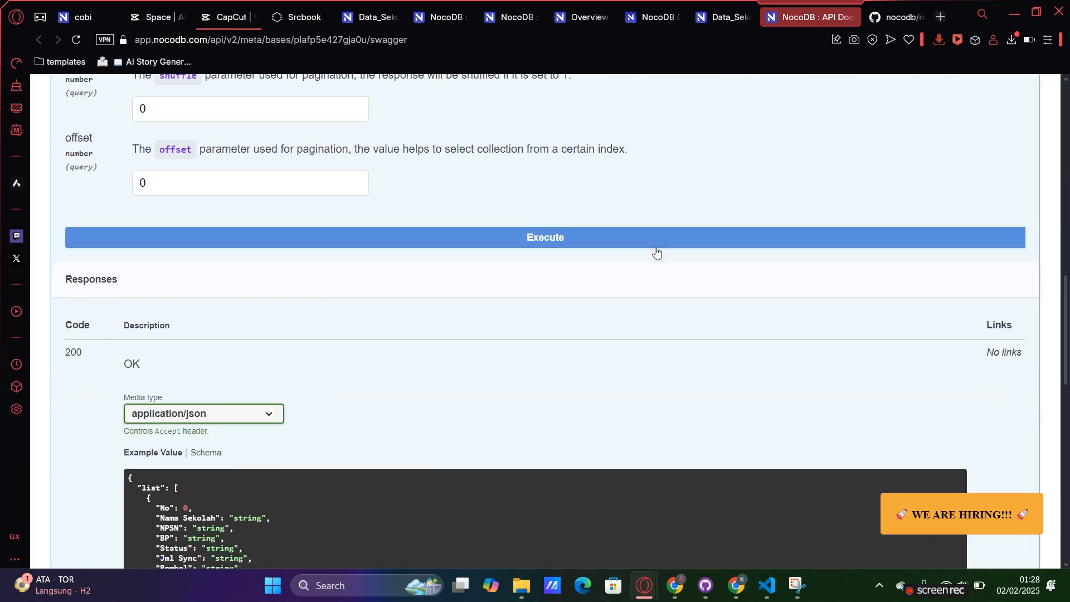
pyautogui.click(525, 248)
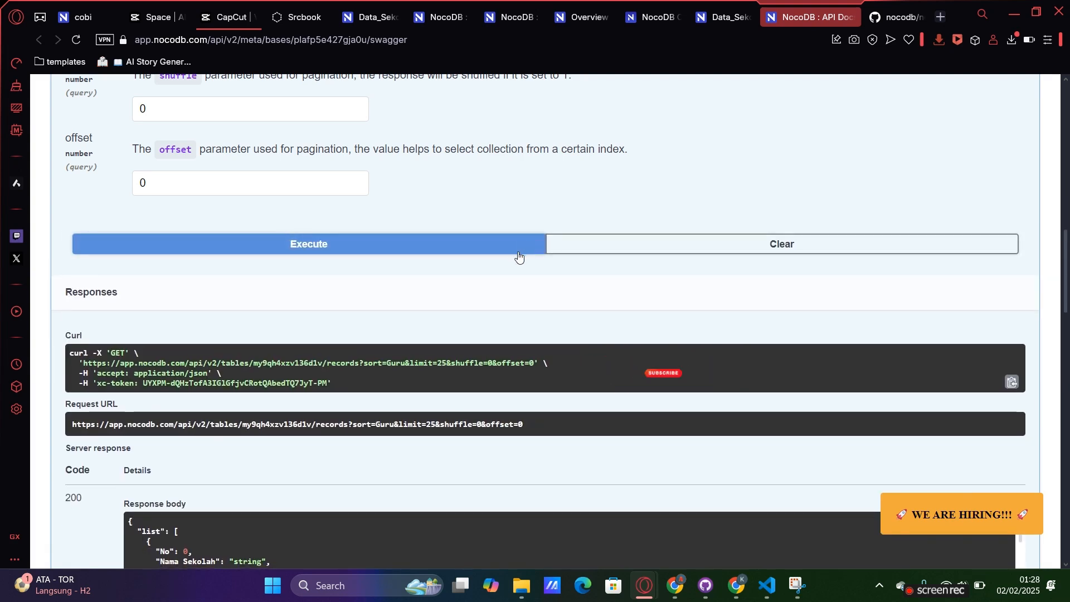
# Step: Check the sort=Guru part of the generated curl request and copy the entire command
pyautogui.moveTo(329, 362); pyautogui.dragTo(393, 363)
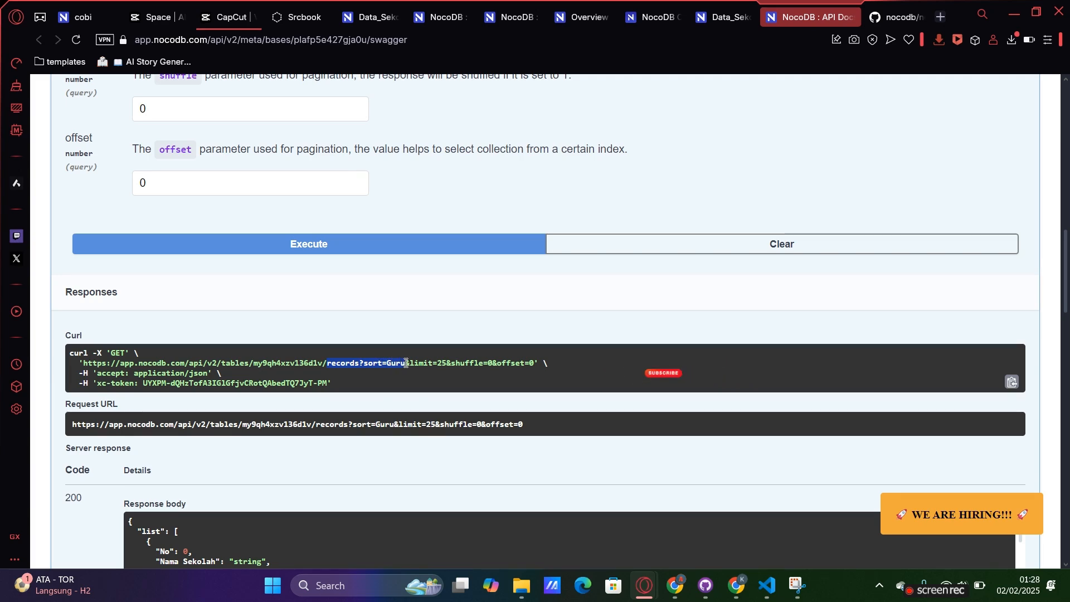
pyautogui.click(389, 389)
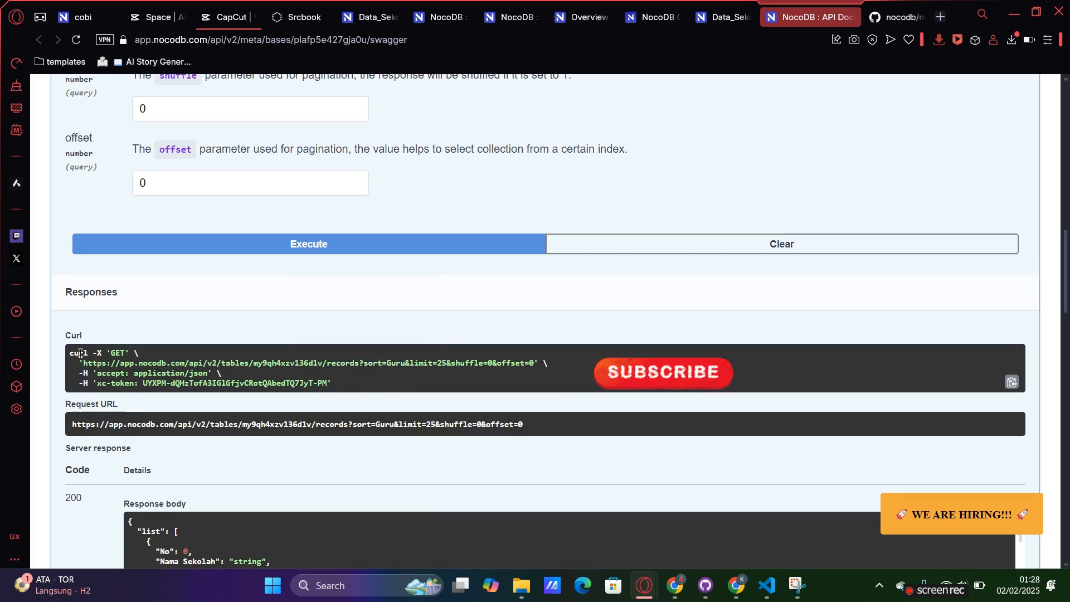
pyautogui.scroll(7, 238, 360)
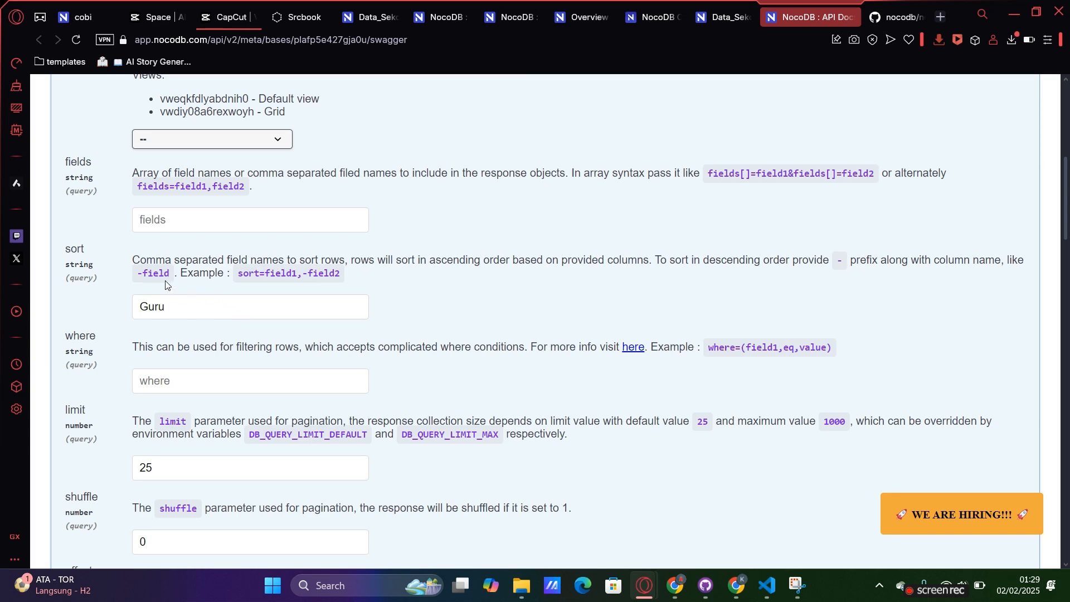
pyautogui.scroll(-8, 165, 284)
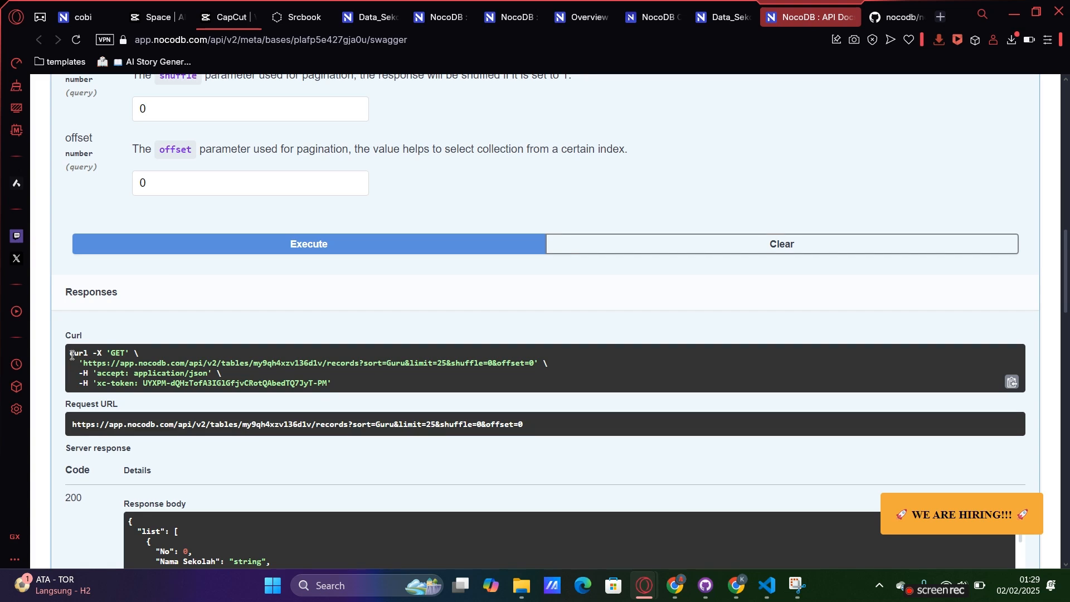
pyautogui.moveTo(72, 355); pyautogui.dragTo(331, 384)
pyautogui.rightClick(330, 366)
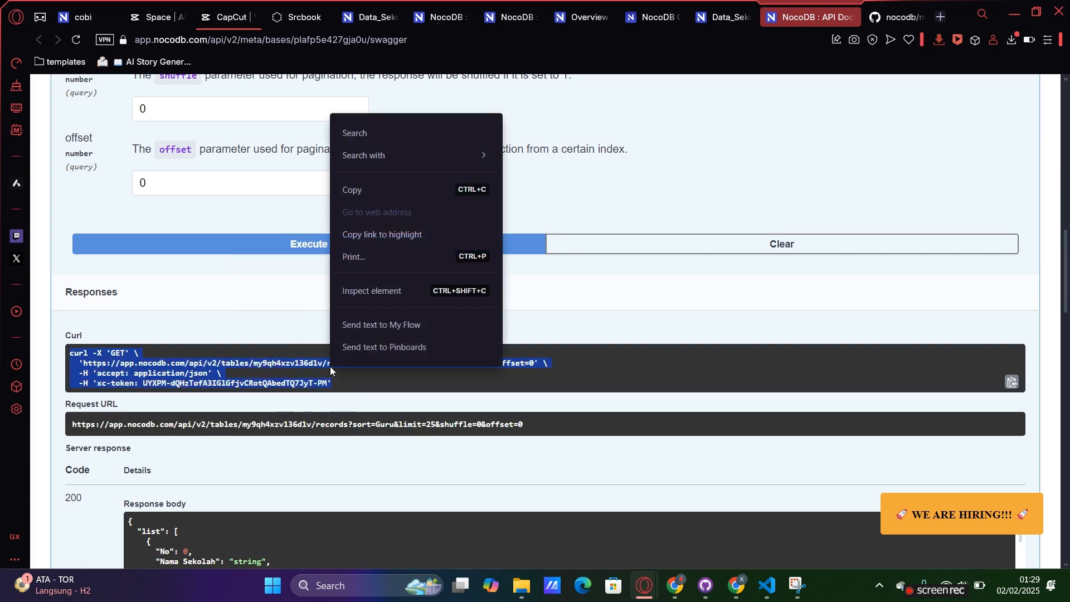
pyautogui.click(376, 189)
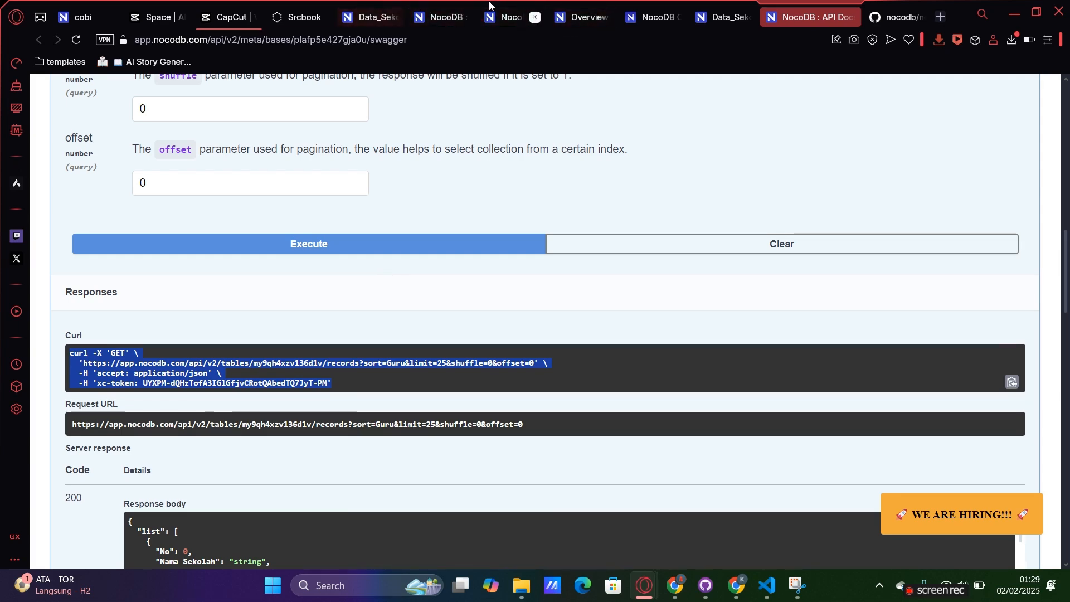
# Step: Switch to the Srcbook chat and write the request: Sekarang Tampilkan Field "Guru" dan sortir berdasarkan filed guru
pyautogui.click(309, 8)
pyautogui.click(812, 505)
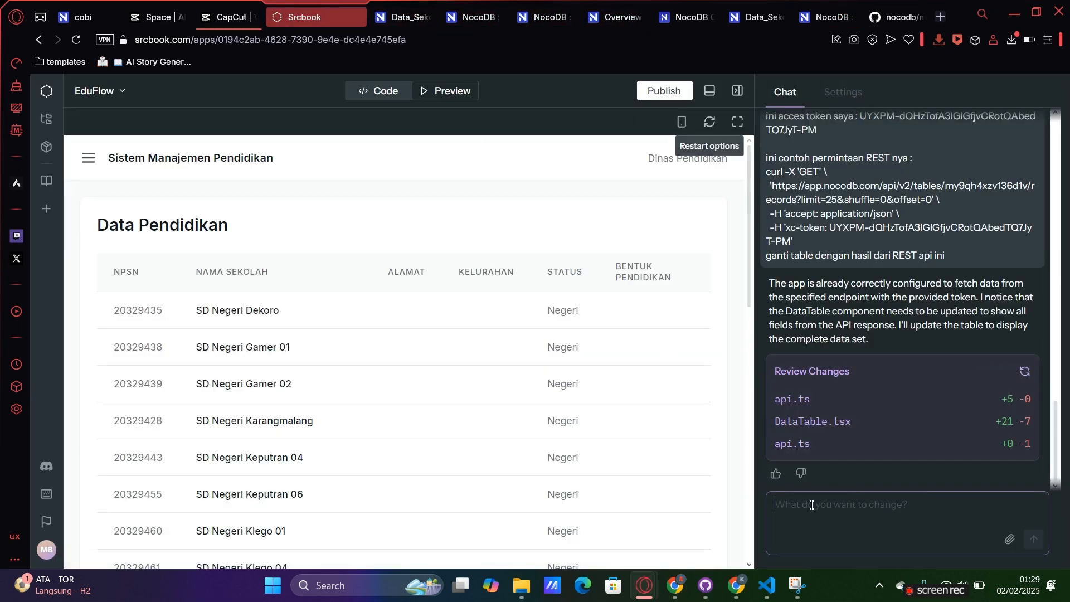
pyautogui.write('Sekarang Tamp')
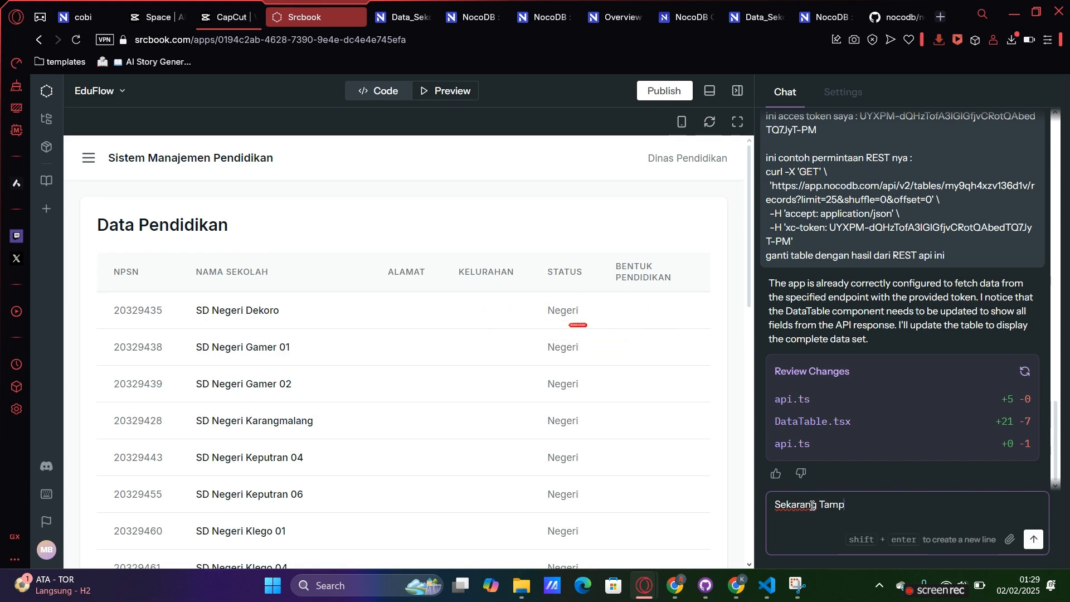
pyautogui.write('ilkan F')
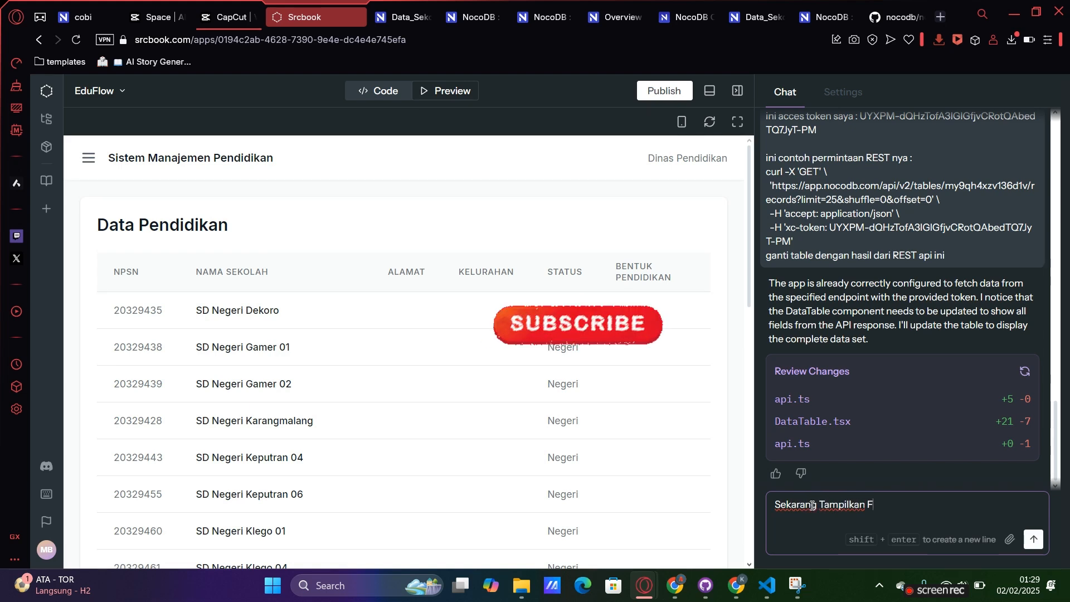
pyautogui.write('ield')
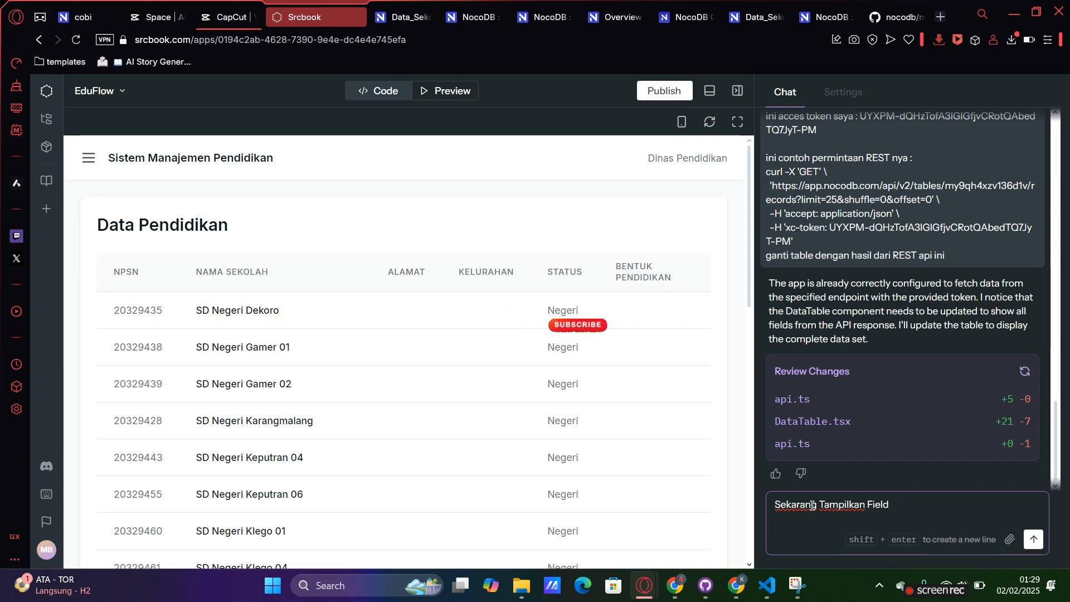
pyautogui.write(' "Guru')
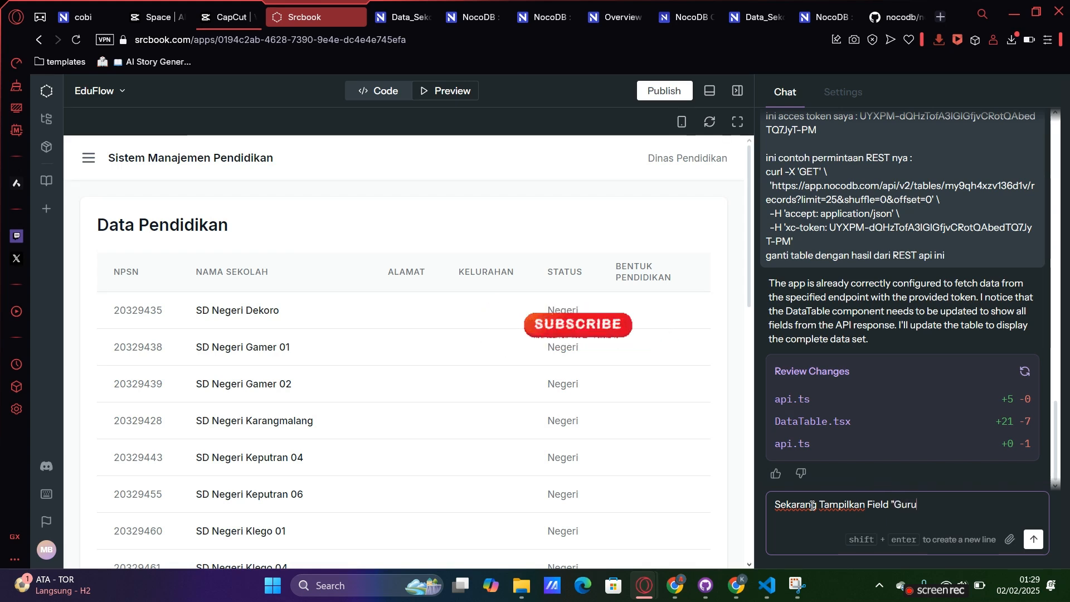
pyautogui.write('" dan sor')
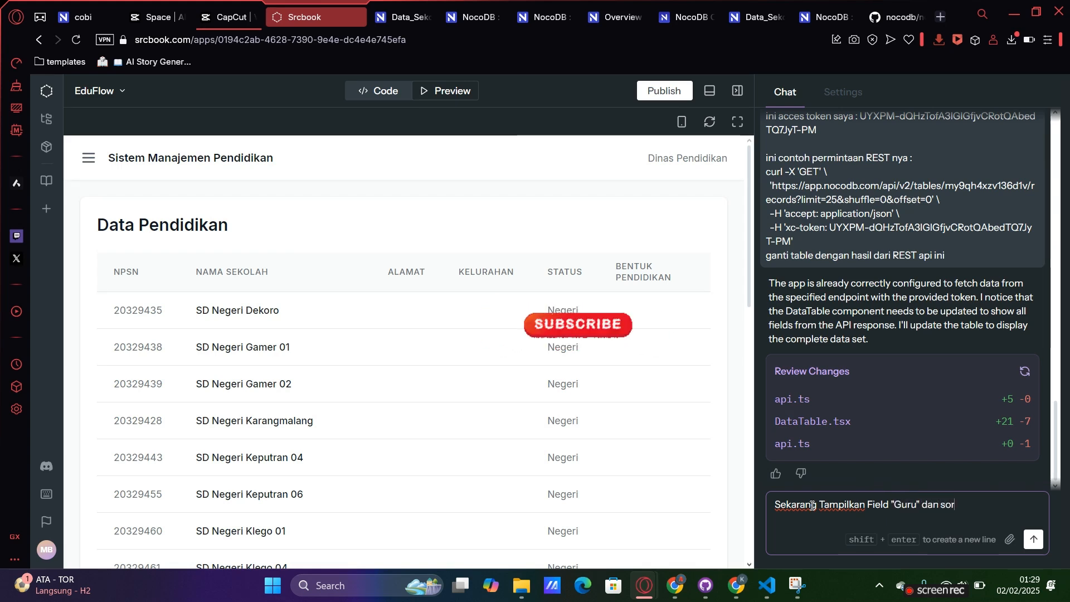
pyautogui.write('tir ber')
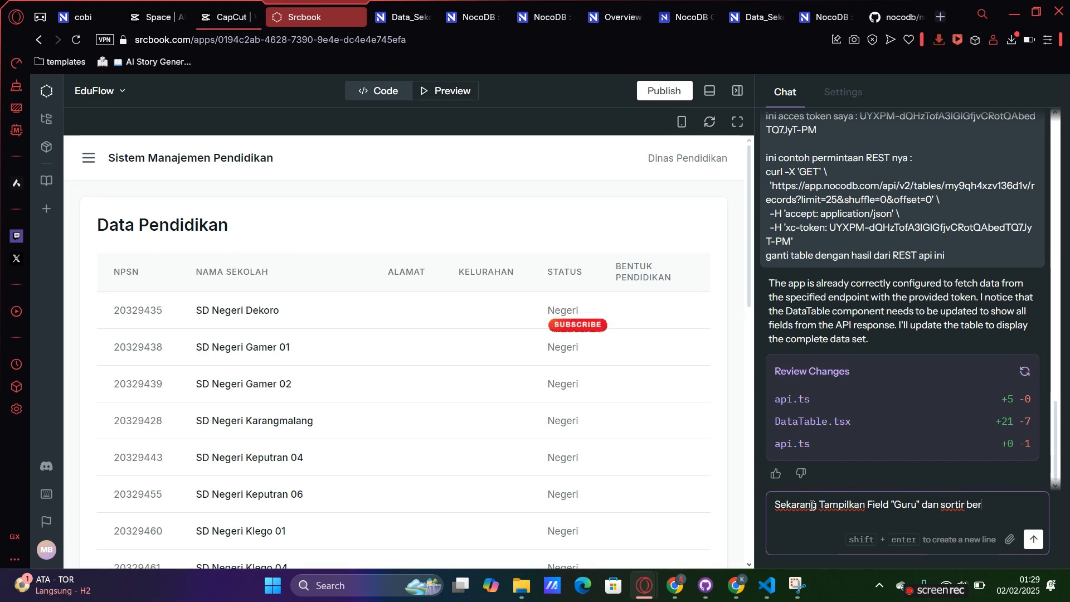
pyautogui.write('dasarkan filed gur')
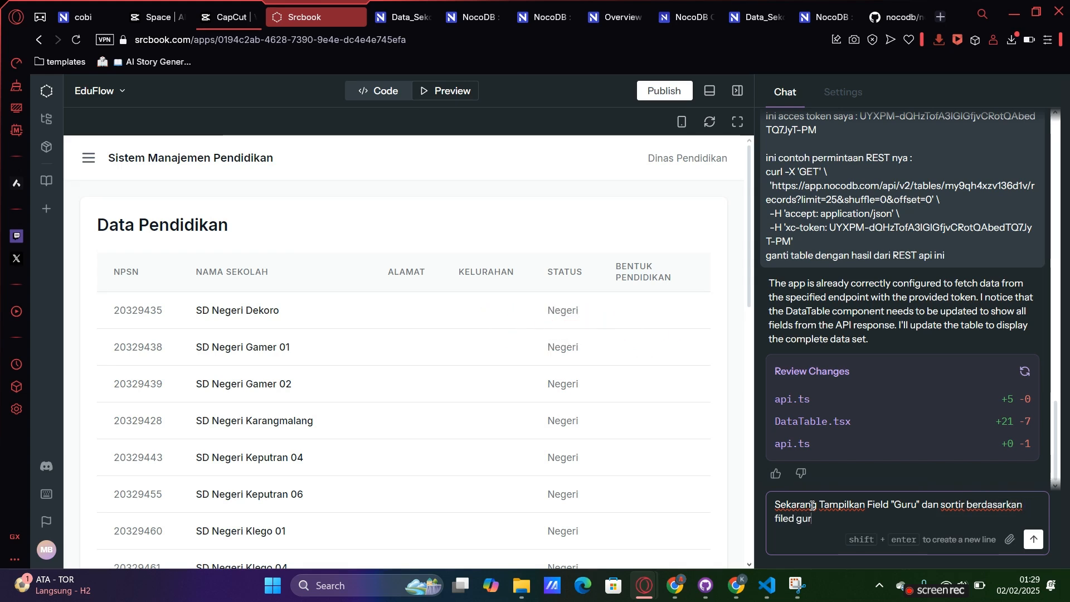
pyautogui.write('u')
# Step: Paste the copied curl command with its API access token on a new line of the request and send it
pyautogui.hotkey('shift', 'Return')
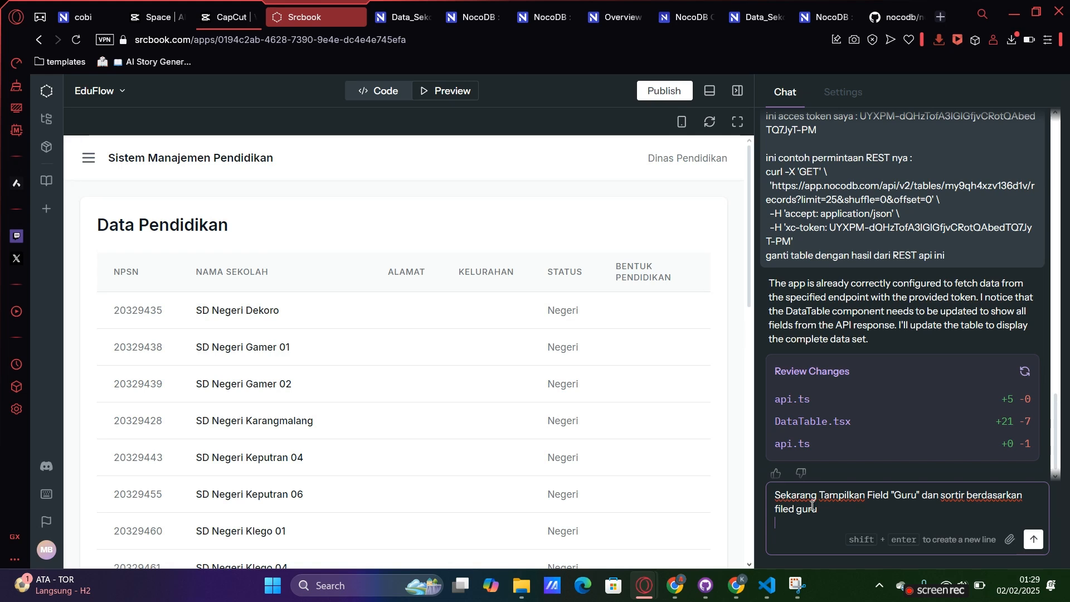
pyautogui.hotkey('ctrl', 'v')
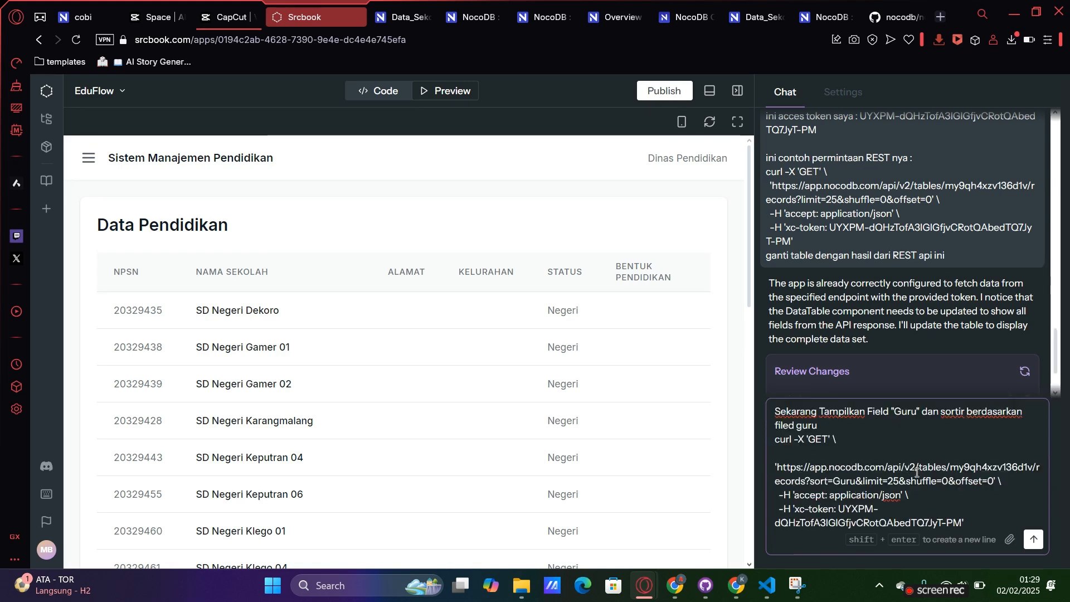
pyautogui.click(1032, 539)
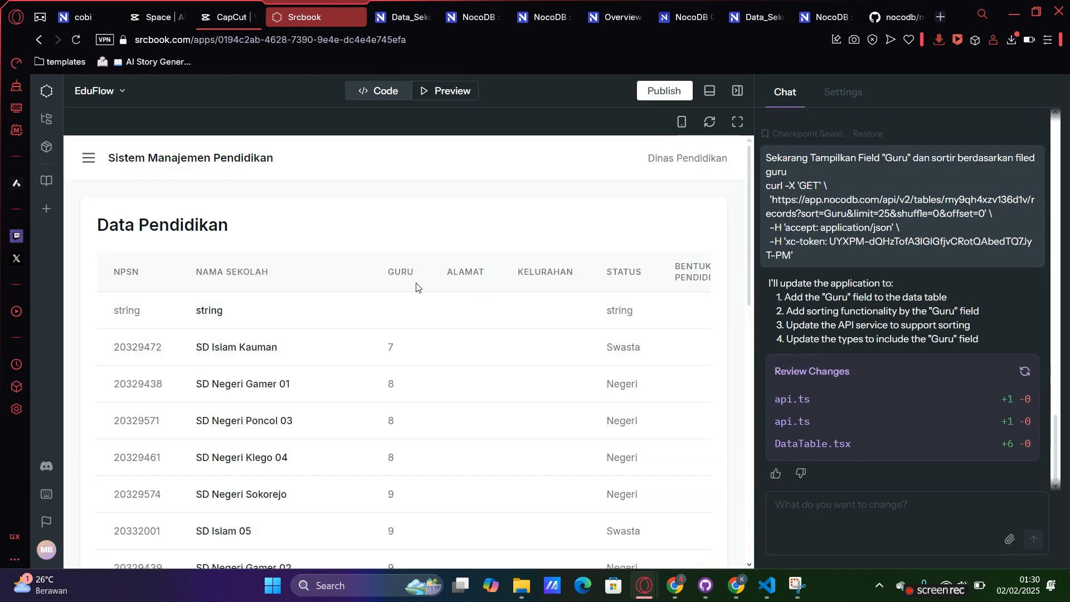
# Step: Examine the Guru column and the row order throughout the Data Pendidikan table in the app preview
pyautogui.scroll(-10, 417, 287)
pyautogui.scroll(15, 416, 287)
pyautogui.scroll(-5, 417, 289)
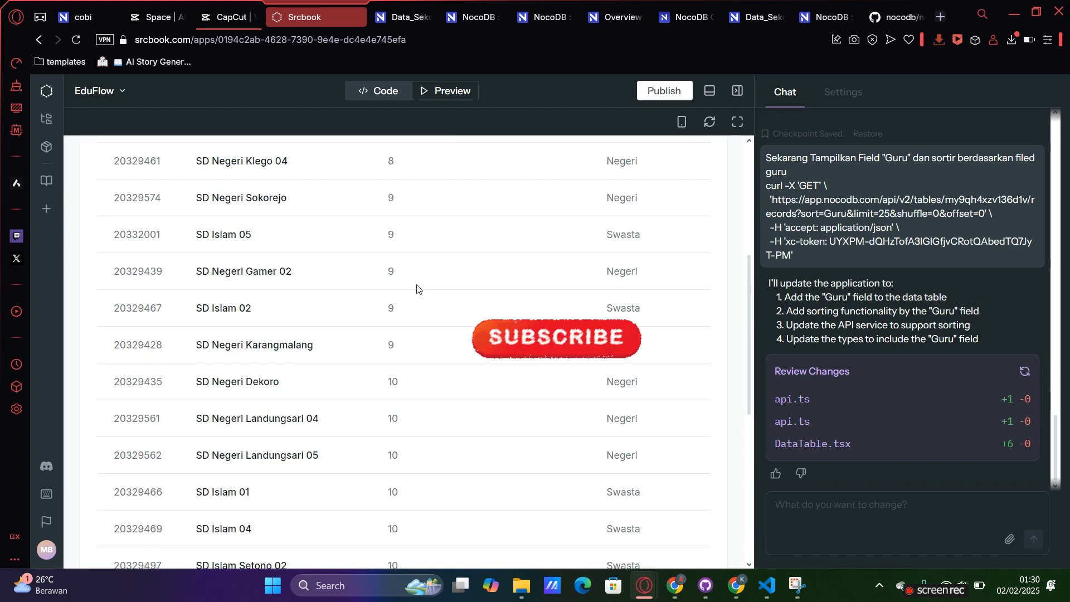
pyautogui.scroll(-2, 417, 288)
pyautogui.scroll(10, 417, 287)
pyautogui.click(802, 512)
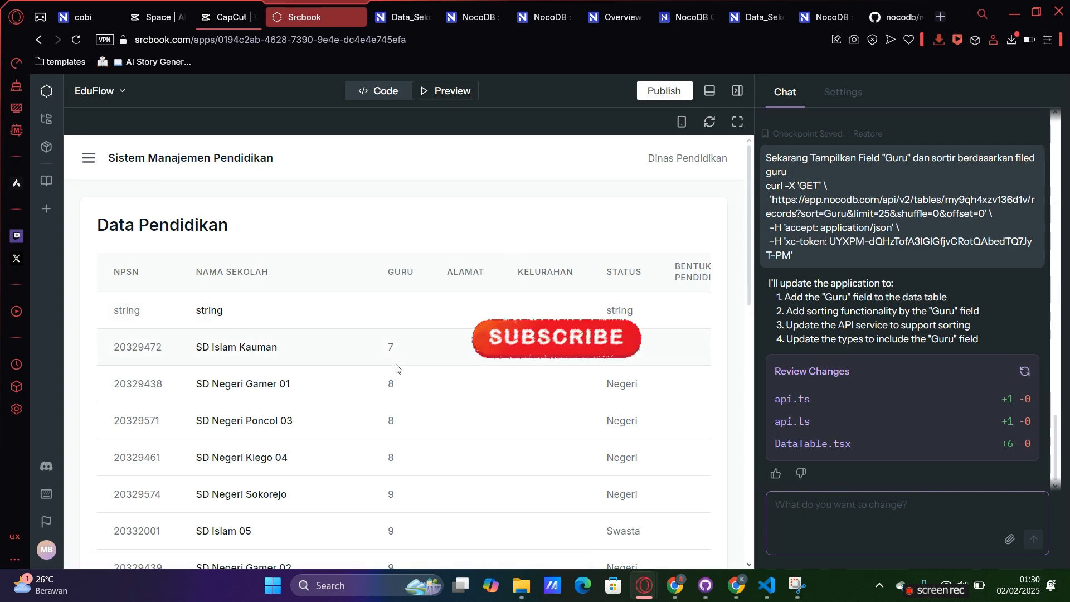
pyautogui.scroll(-12, 390, 360)
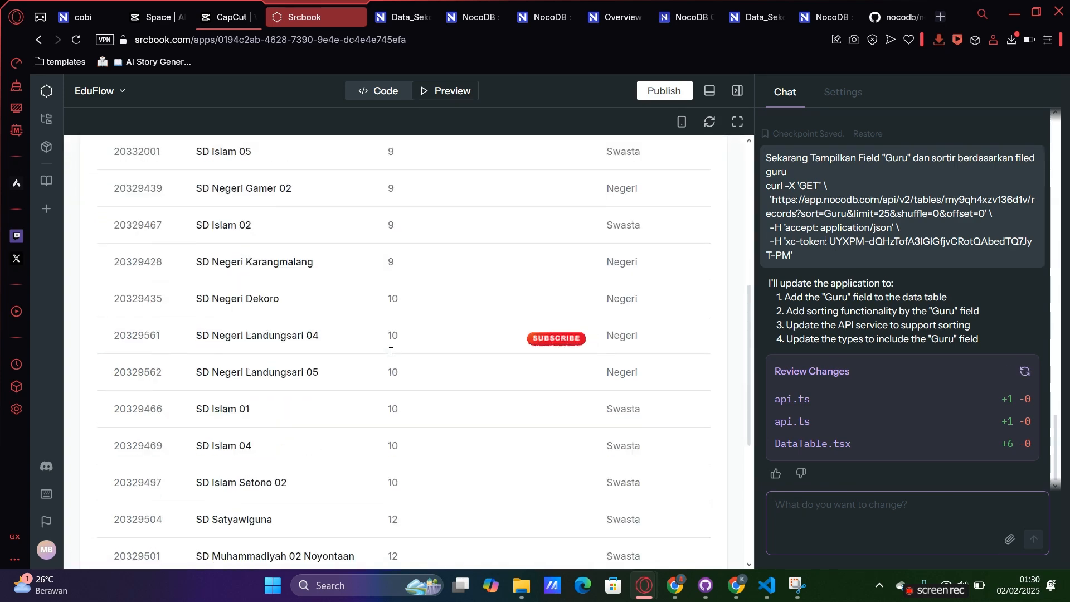
pyautogui.scroll(7, 390, 352)
pyautogui.scroll(5, 391, 351)
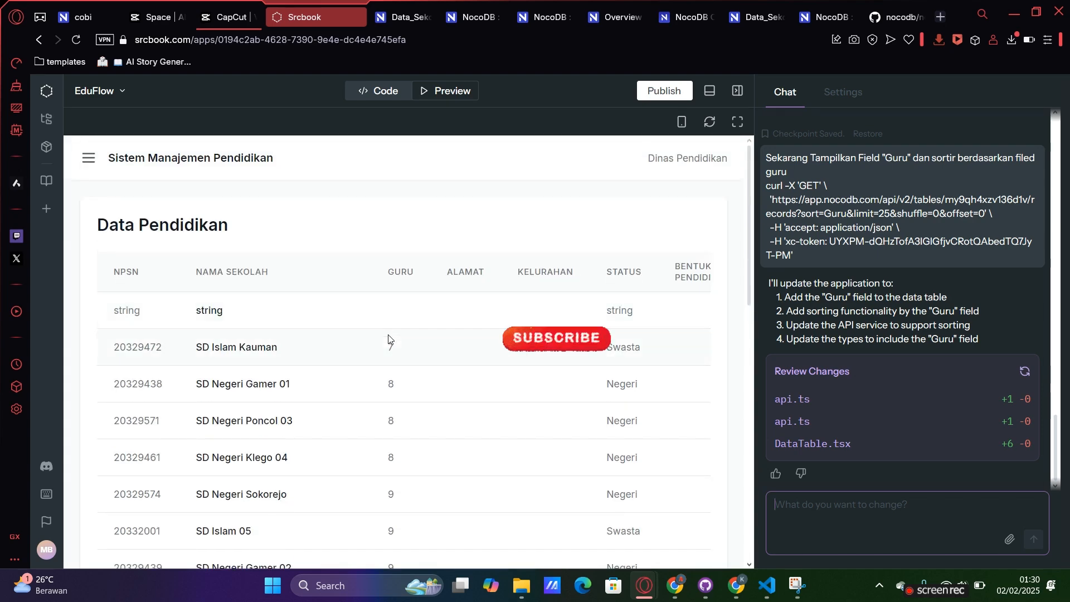
pyautogui.scroll(-6, 388, 357)
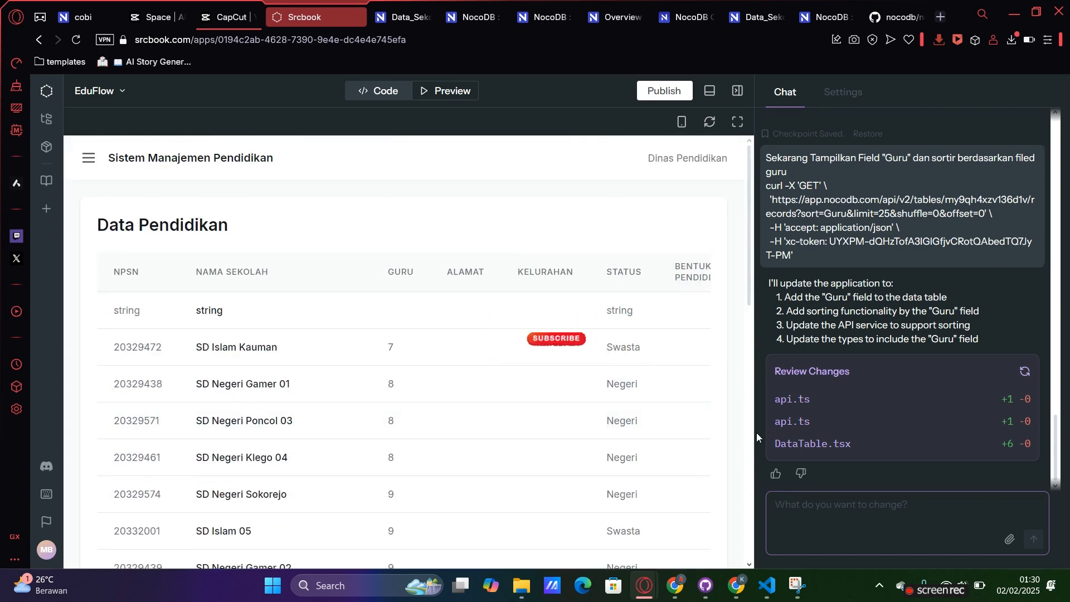
# Step: Send the chat request: buat kolom guru menjadi kolom yang bisa disortir
pyautogui.write('make')
pyautogui.press('BackSpace')
pyautogui.press('BackSpace')
pyautogui.press('BackSpace')
pyautogui.press('BackSpace')
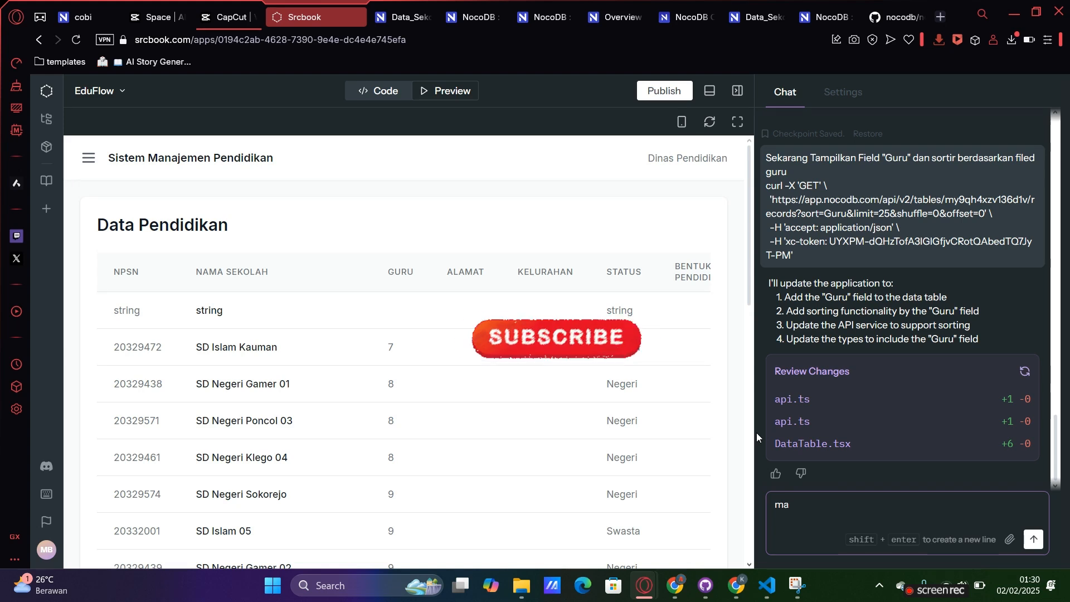
pyautogui.write('buat kol')
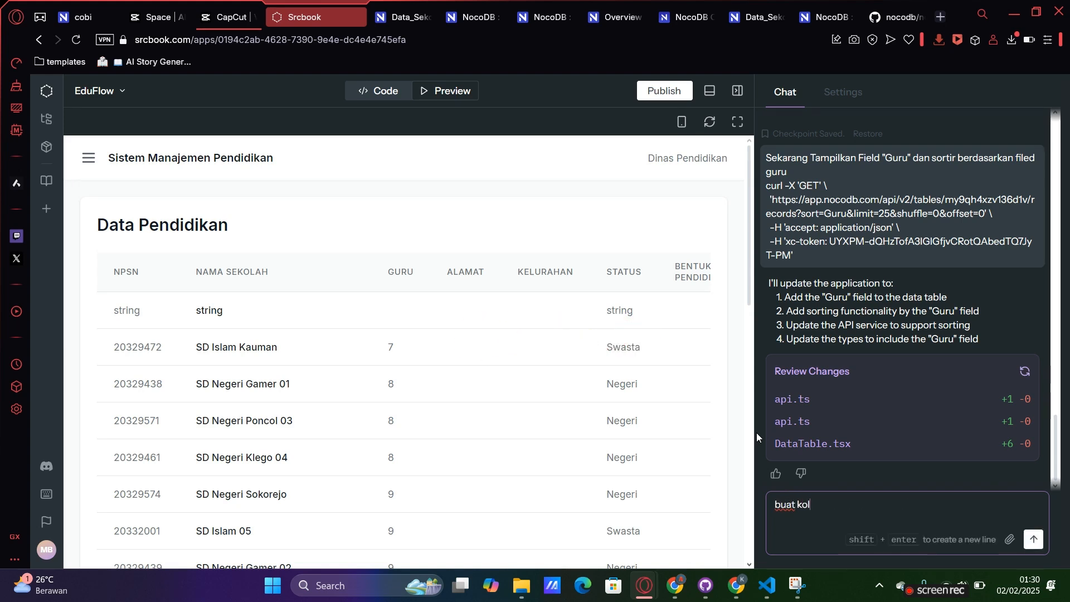
pyautogui.write('om guru menjadi kolom yang bisa i')
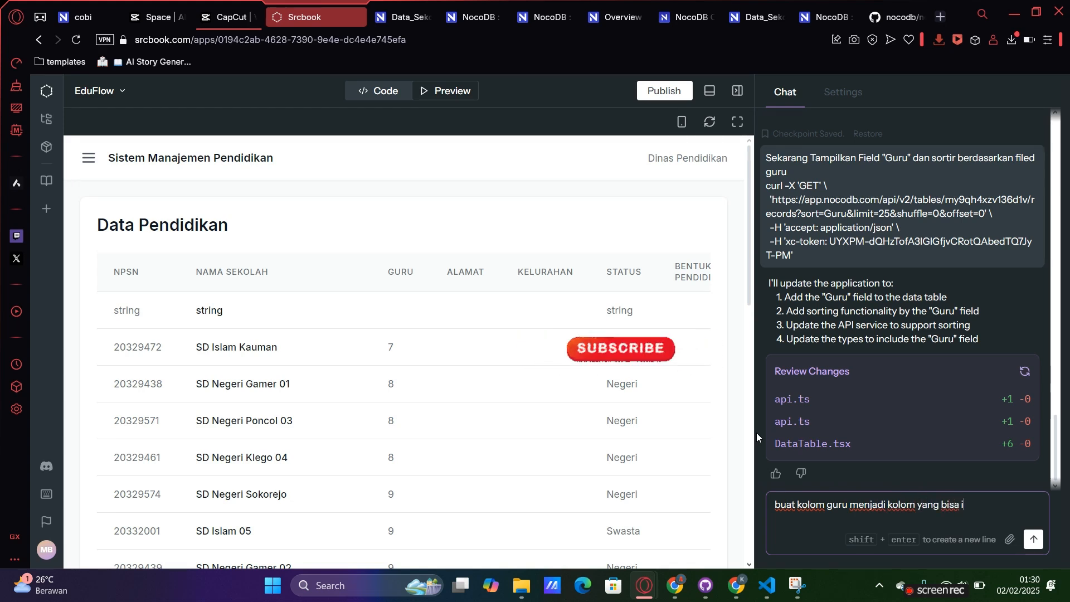
pyautogui.press('BackSpace')
pyautogui.write('disortir')
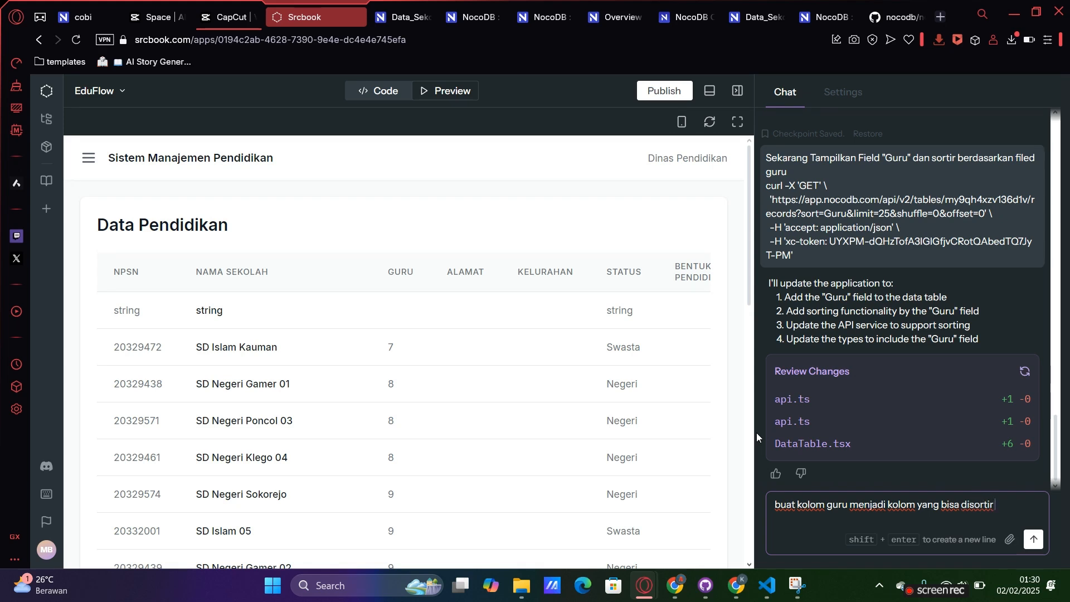
pyautogui.press('Return')
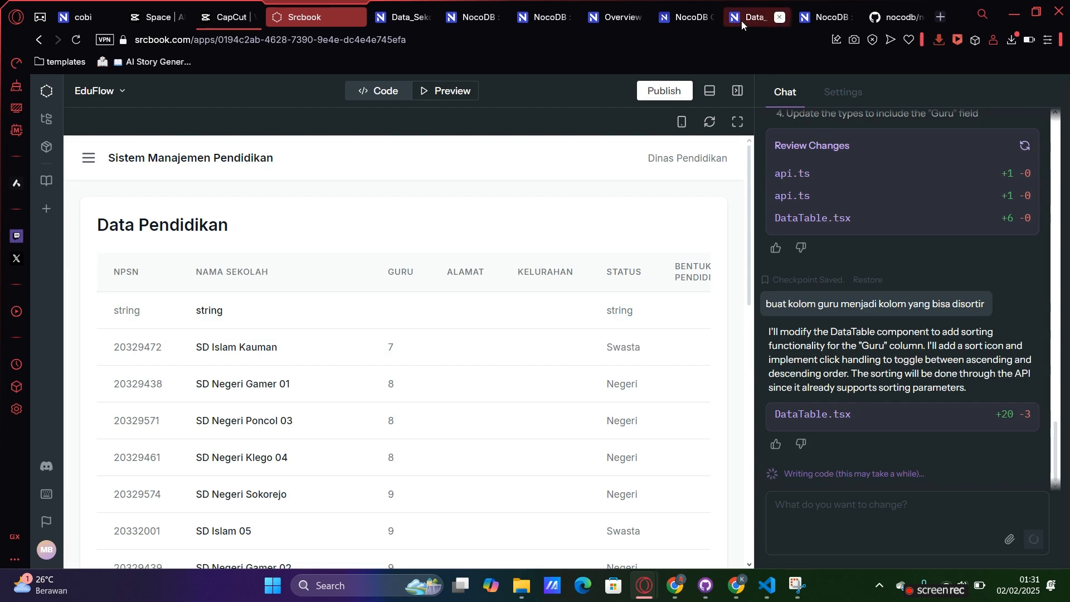
# Step: Review the sort parameter's description in the NocoDB API documentation and return to Srcbook
pyautogui.click(815, 18)
pyautogui.scroll(8, 596, 231)
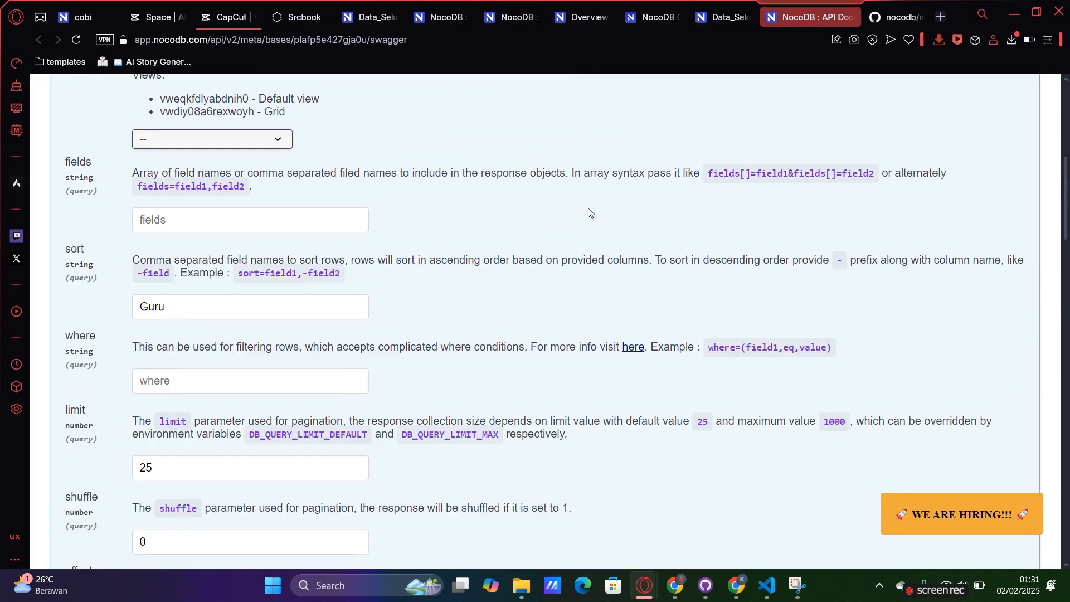
pyautogui.click(299, 9)
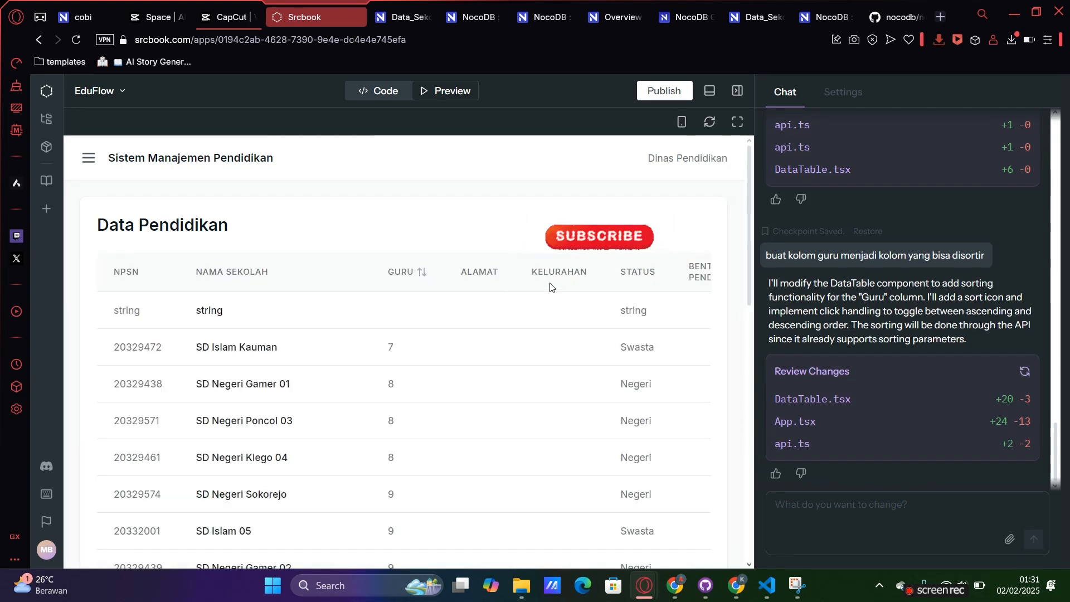
# Step: Test the Guru column's sorting in both descending and ascending order and look through the table rows
pyautogui.click(421, 272)
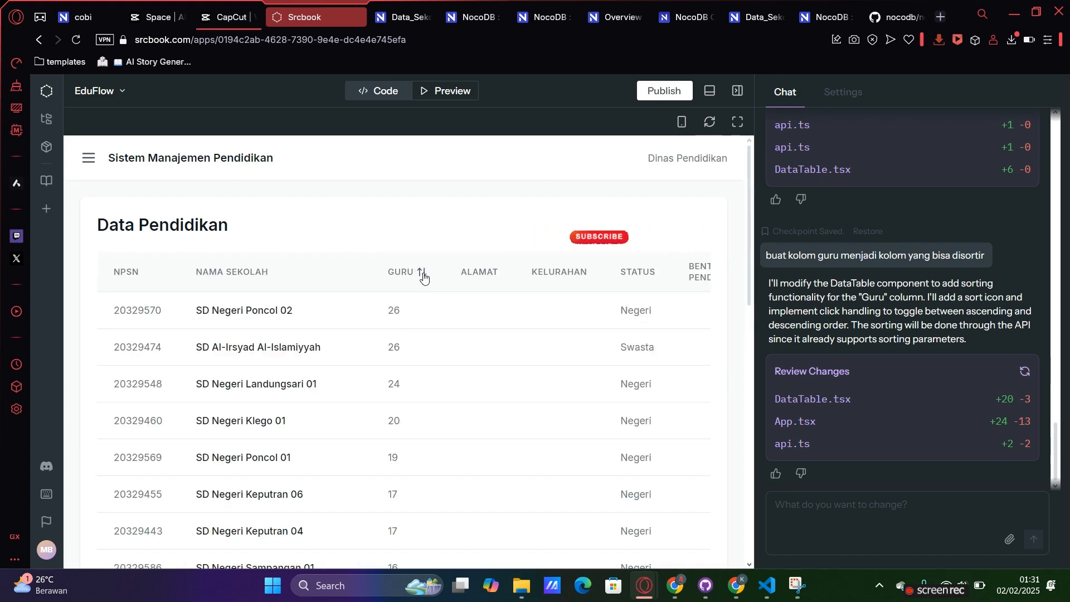
pyautogui.click(422, 273)
pyautogui.click(422, 274)
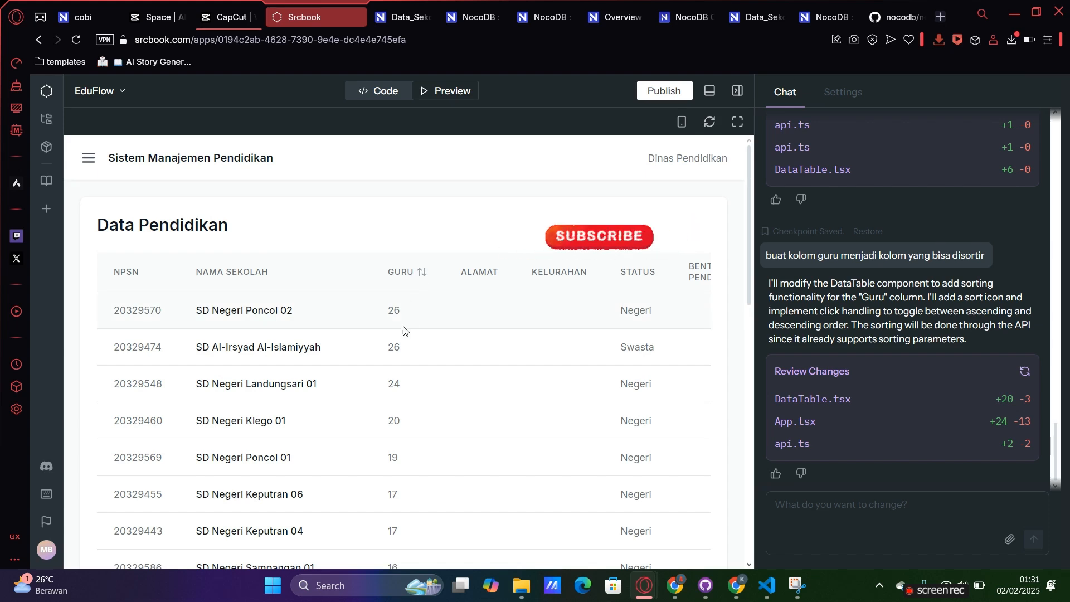
pyautogui.click(422, 275)
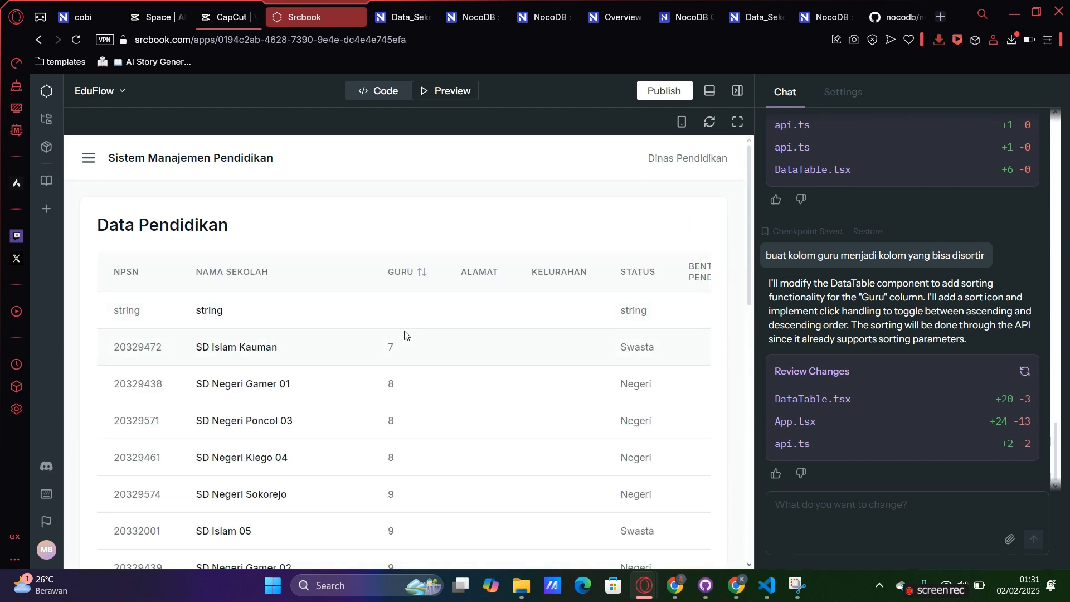
pyautogui.scroll(-10, 406, 459)
pyautogui.scroll(10, 406, 458)
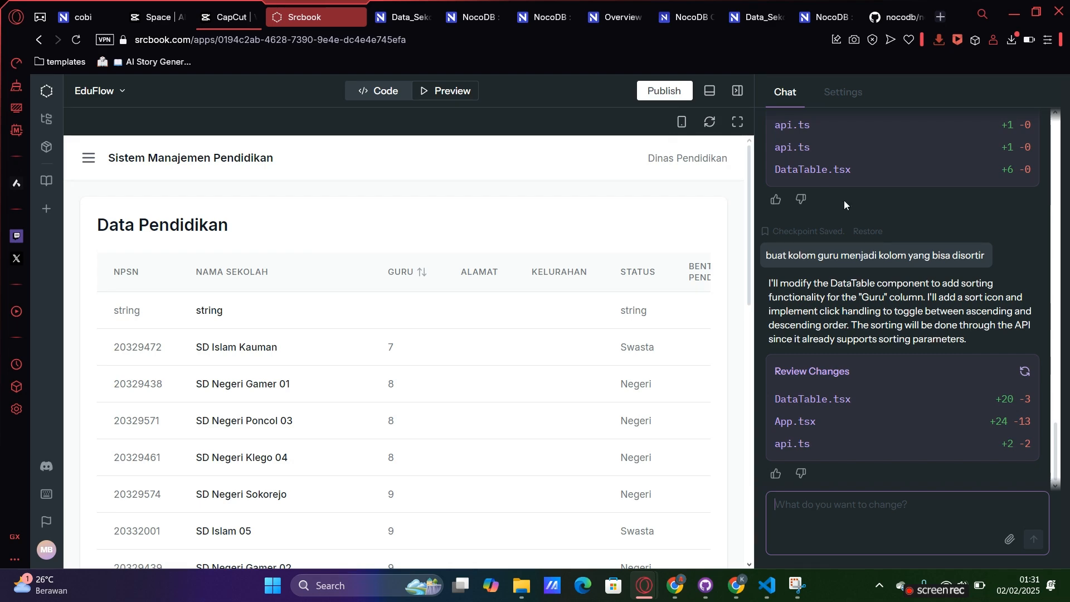
# Step: In the NocoDB API documentation, collapse the Data_Sekolah list request, expand Data_Sekolah create and review its example body
pyautogui.click(828, 16)
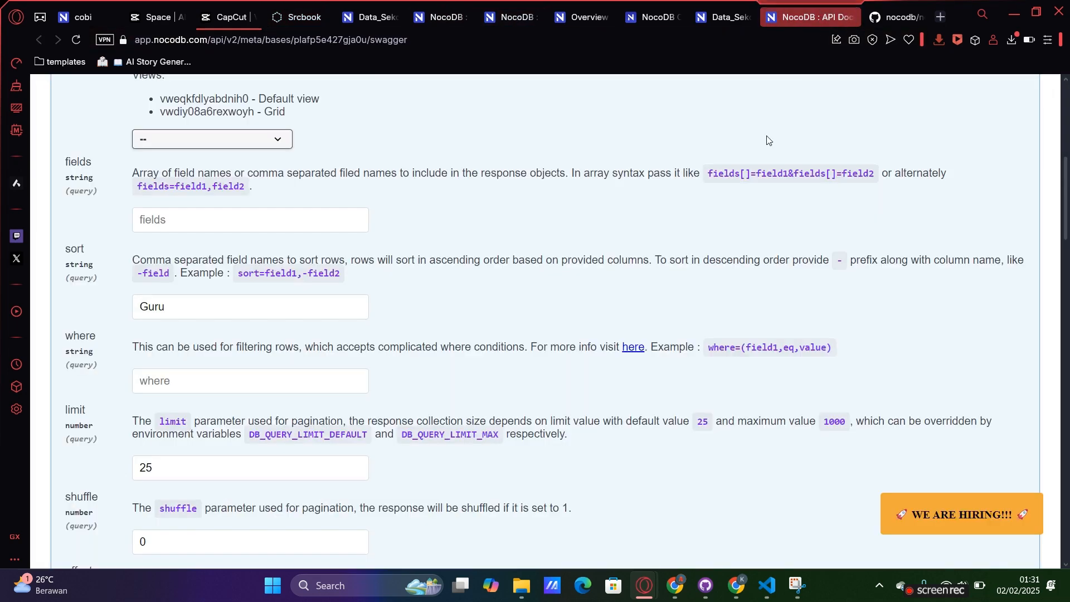
pyautogui.scroll(8, 766, 139)
pyautogui.click(299, 318)
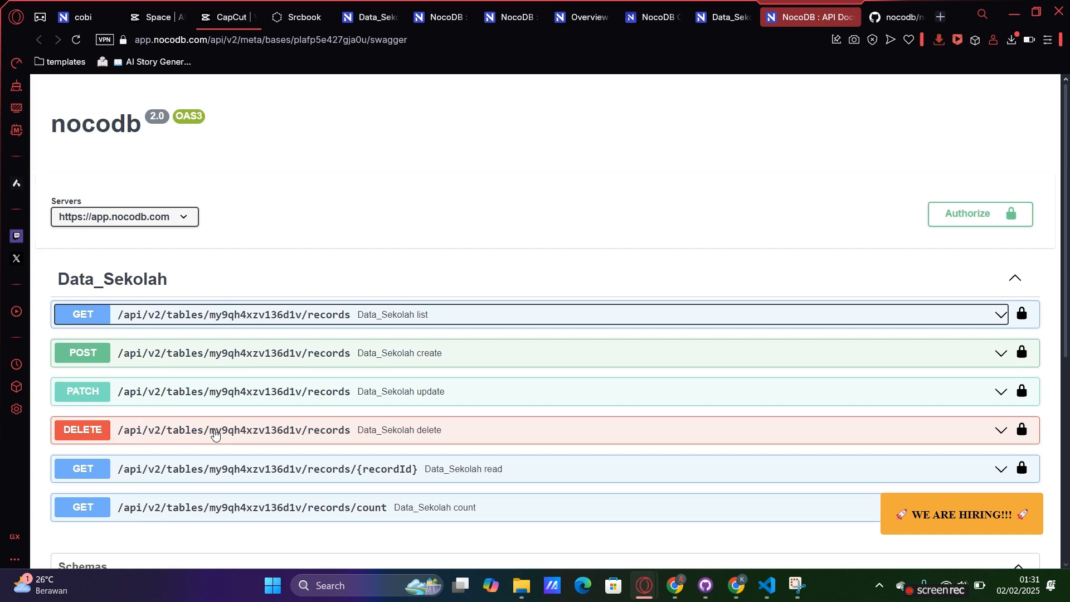
pyautogui.click(237, 363)
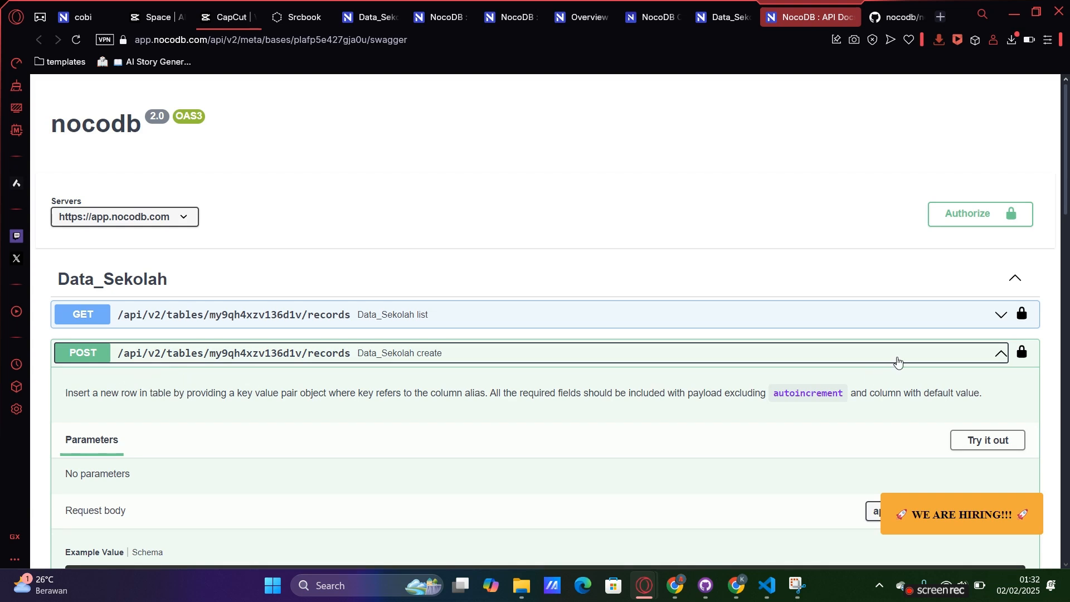
pyautogui.scroll(-8, 899, 362)
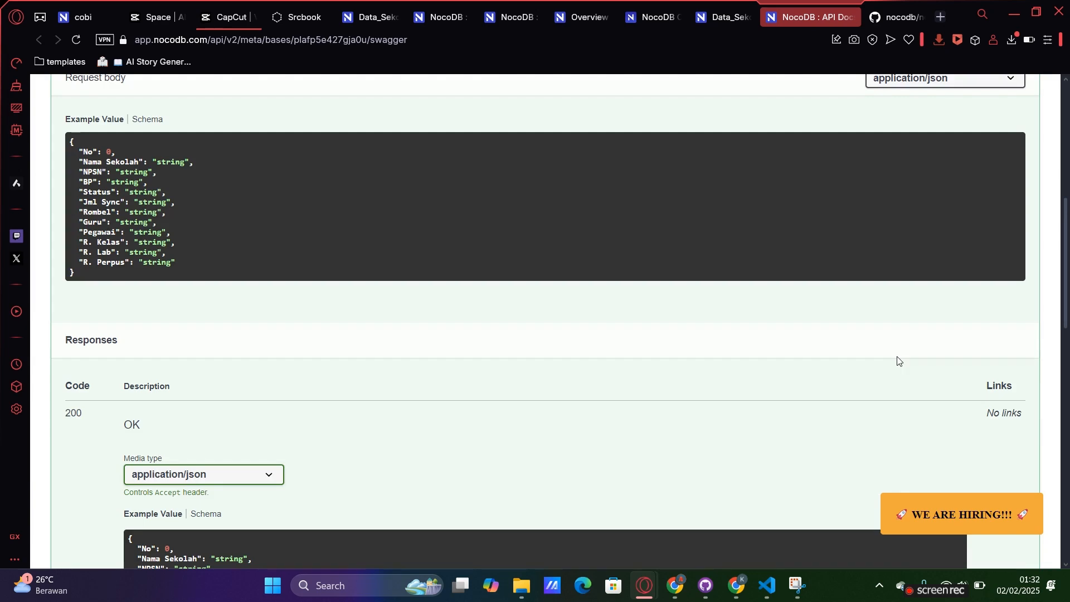
pyautogui.scroll(-8, 898, 361)
pyautogui.scroll(16, 898, 361)
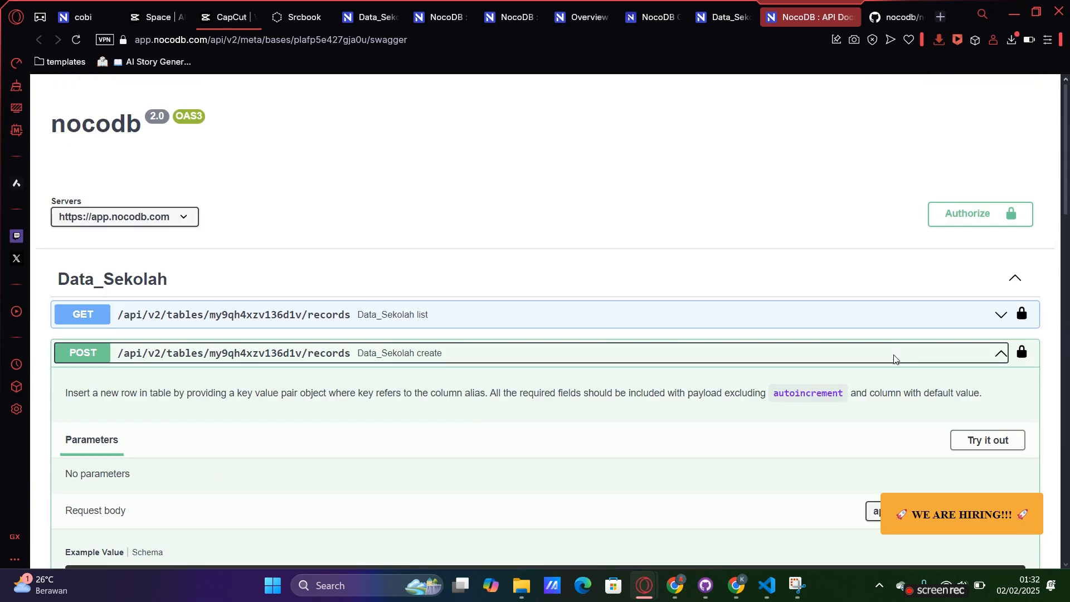
# Step: Enable trying out the Data_Sekolah create request and set Nama Sekolah to "sd panjang wetan 34" and NPSN to "23432" in its body
pyautogui.click(988, 440)
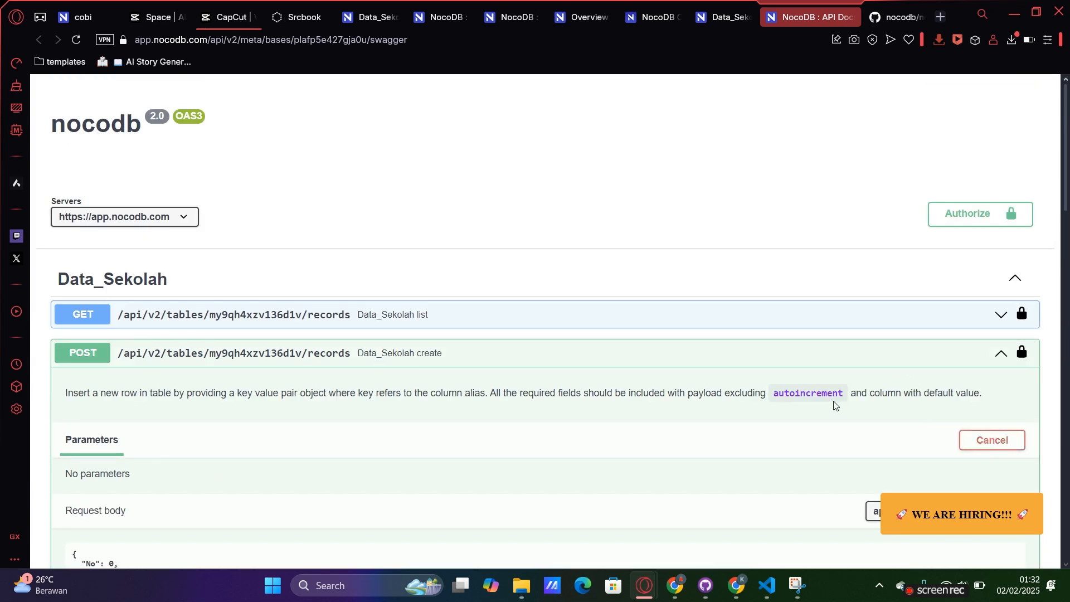
pyautogui.scroll(-8, 835, 405)
pyautogui.scroll(8, 817, 396)
pyautogui.scroll(-8, 817, 396)
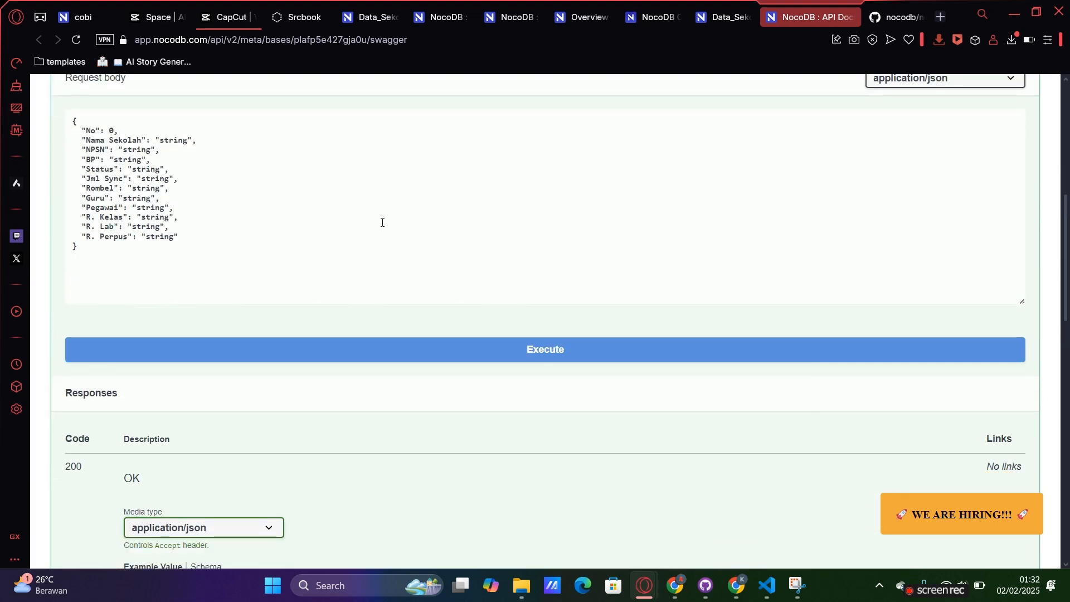
pyautogui.moveTo(187, 143); pyautogui.dragTo(160, 143)
pyautogui.write('S')
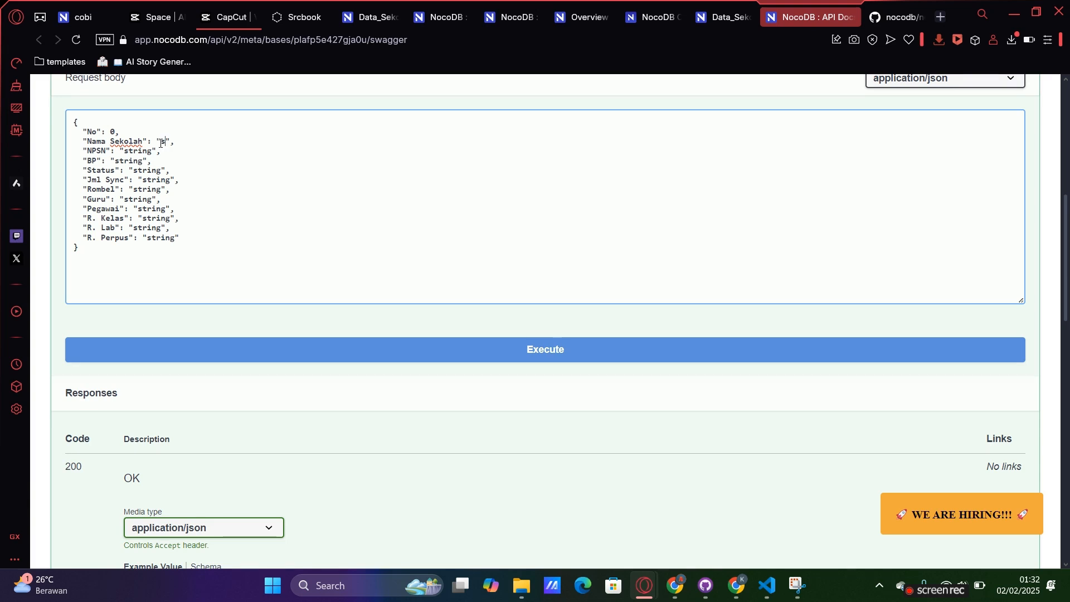
pyautogui.write('d panjang wetan 34')
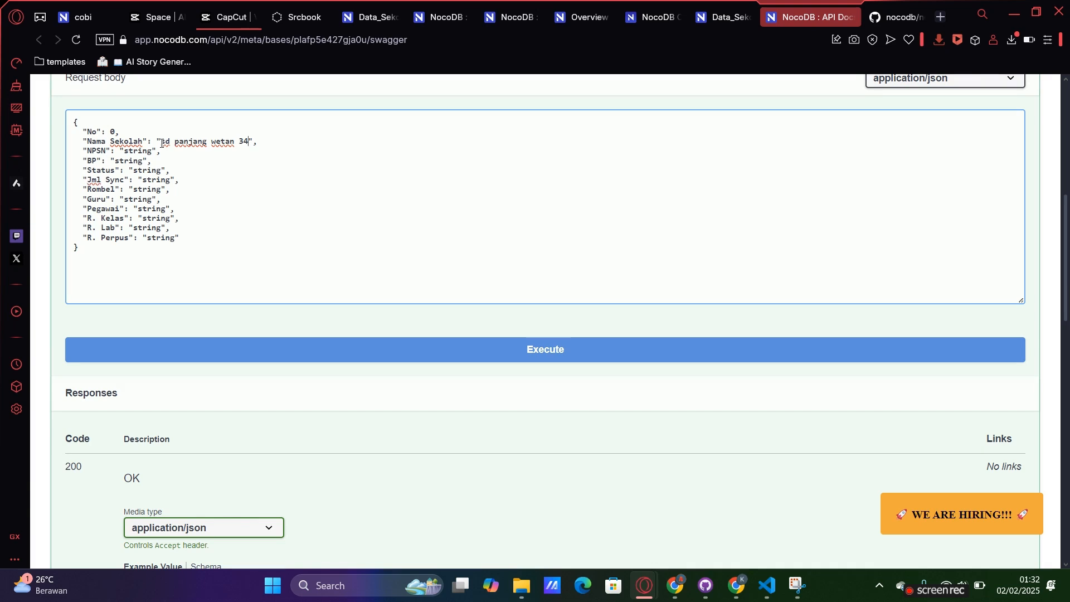
pyautogui.moveTo(153, 149); pyautogui.dragTo(124, 150)
pyautogui.press('BackSpace')
pyautogui.write('23432')
# Step: Consult the BP and Status columns in the Data_Sekolah table, and set BP to "SD" and Status to "Negri" in the create request body
pyautogui.moveTo(139, 161); pyautogui.dragTo(122, 161)
pyautogui.moveTo(116, 161); pyautogui.dragTo(115, 162)
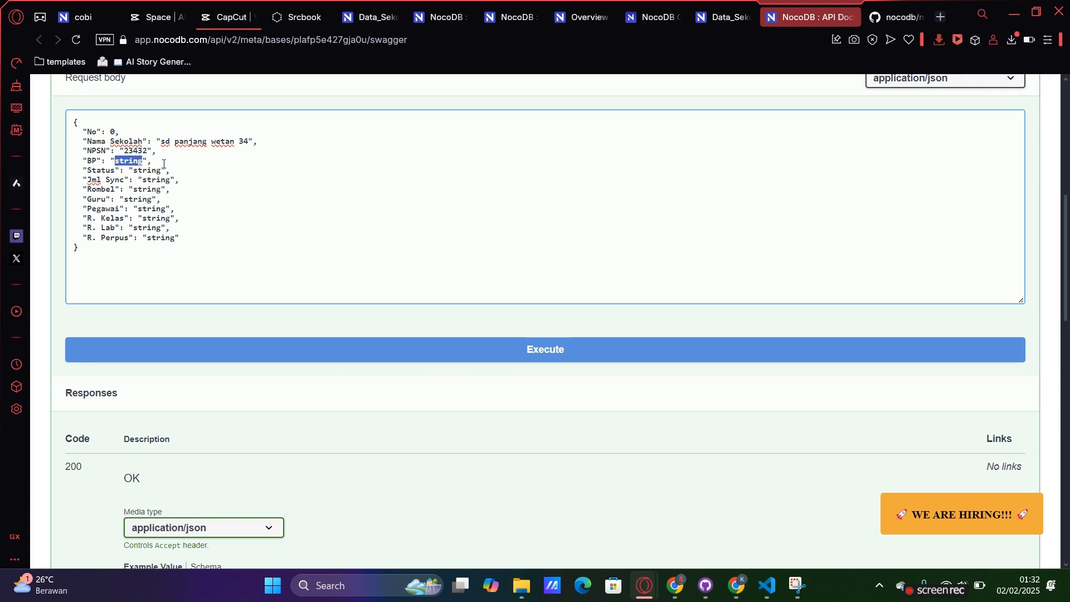
pyautogui.click(432, 9)
pyautogui.click(379, 17)
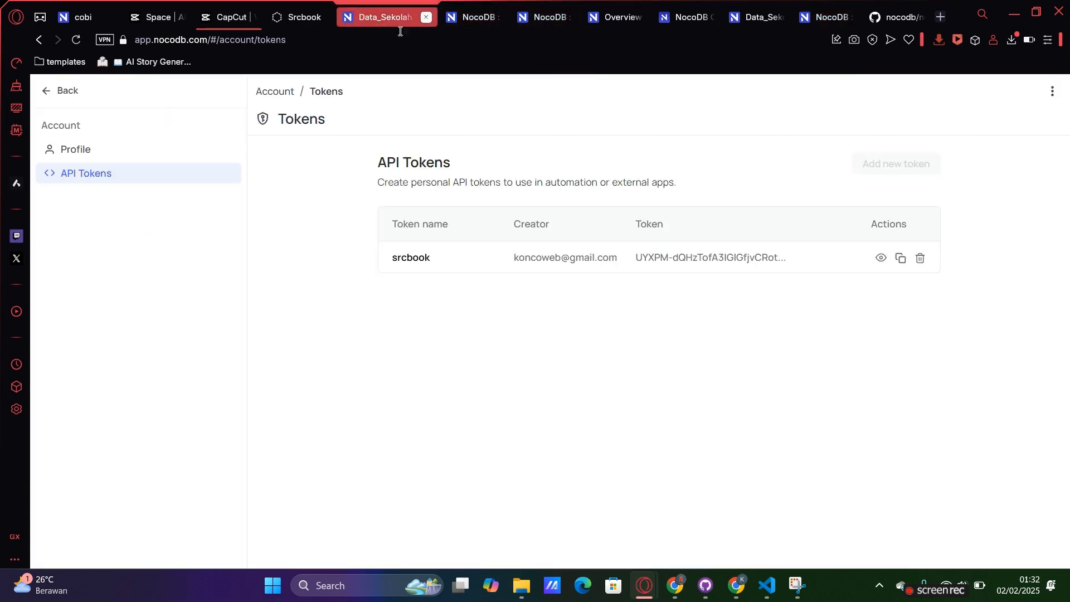
pyautogui.click(749, 17)
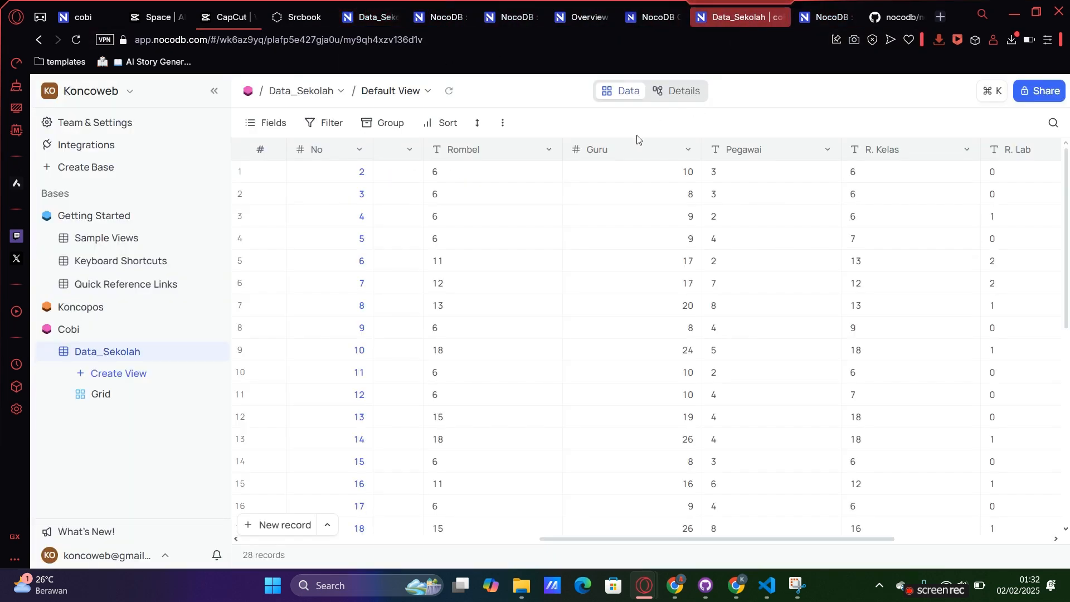
pyautogui.moveTo(628, 540); pyautogui.dragTo(404, 539)
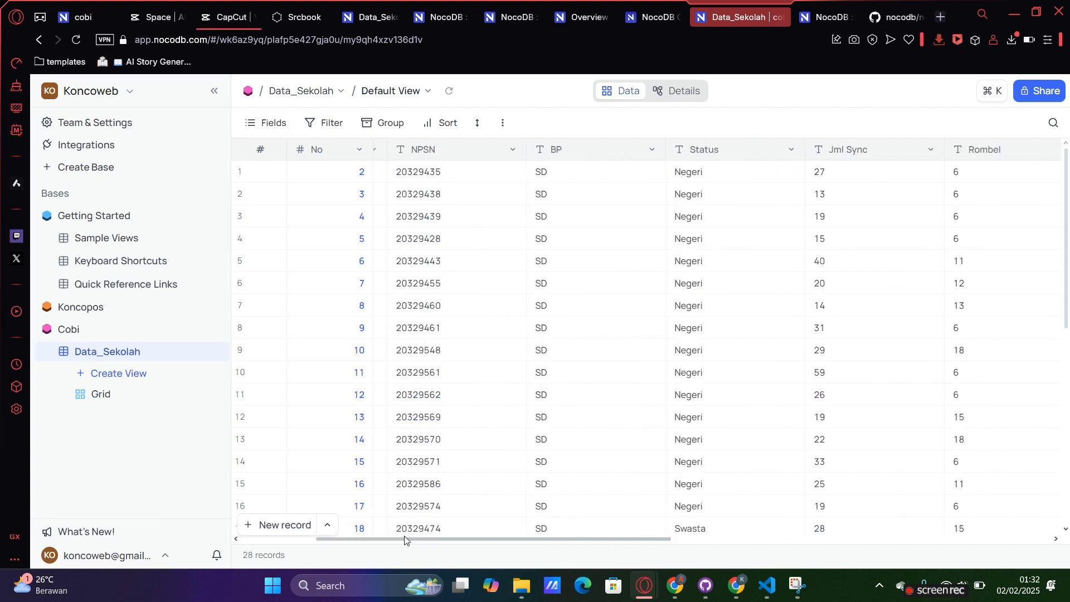
pyautogui.scroll(-8, 603, 225)
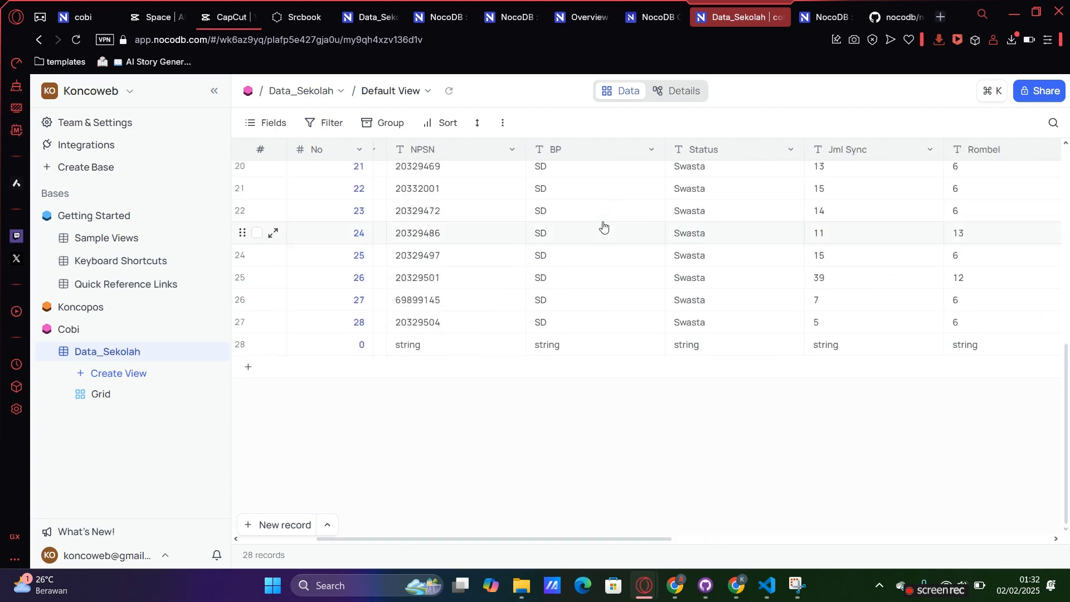
pyautogui.click(891, 16)
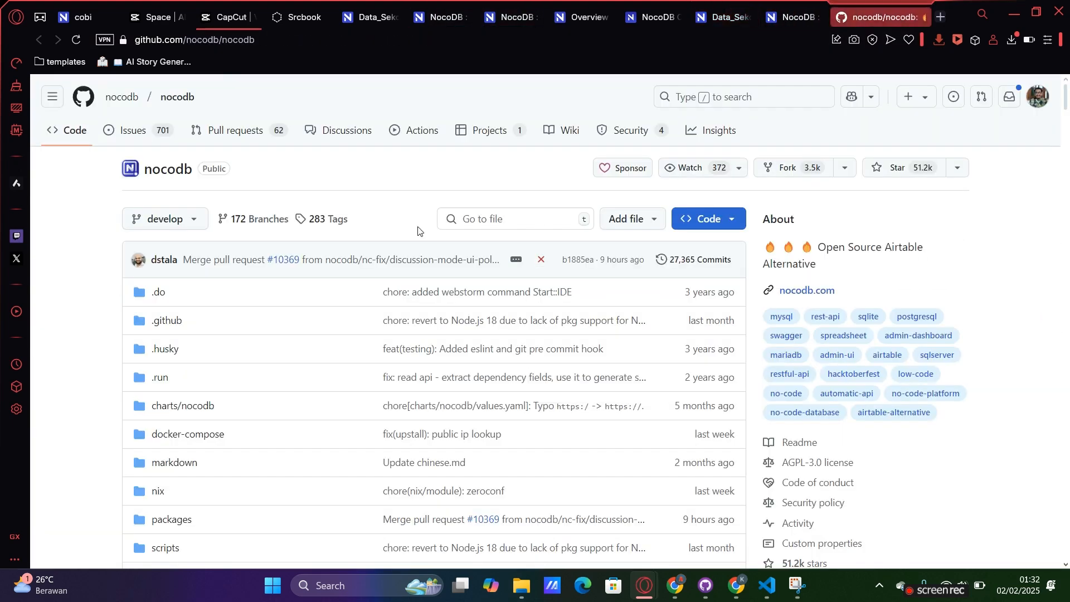
pyautogui.click(806, 16)
pyautogui.write('S')
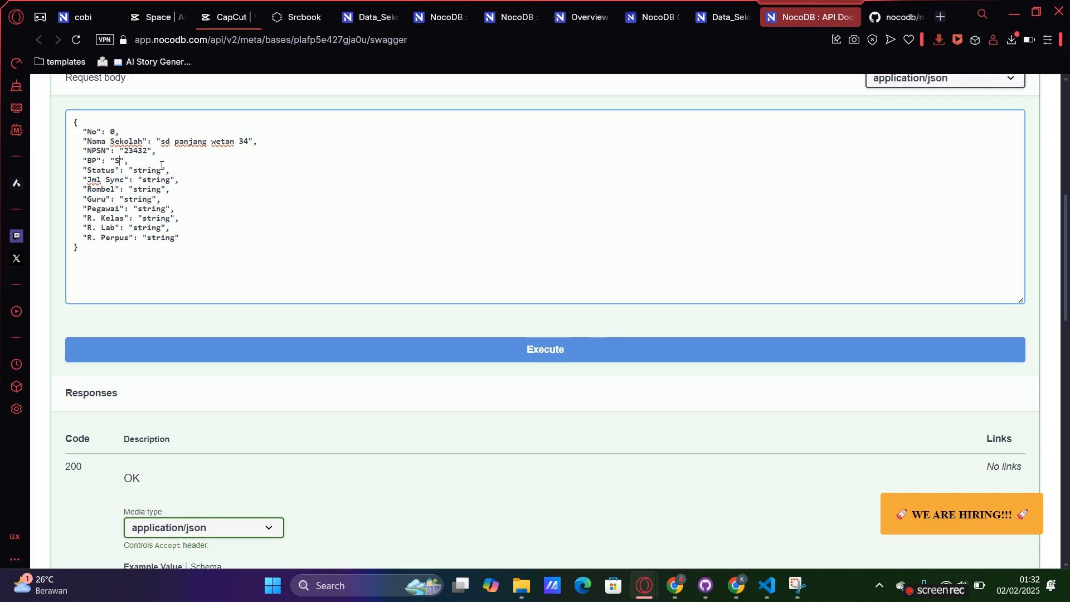
pyautogui.write('D')
pyautogui.moveTo(160, 170); pyautogui.dragTo(135, 171)
pyautogui.write('Negri')
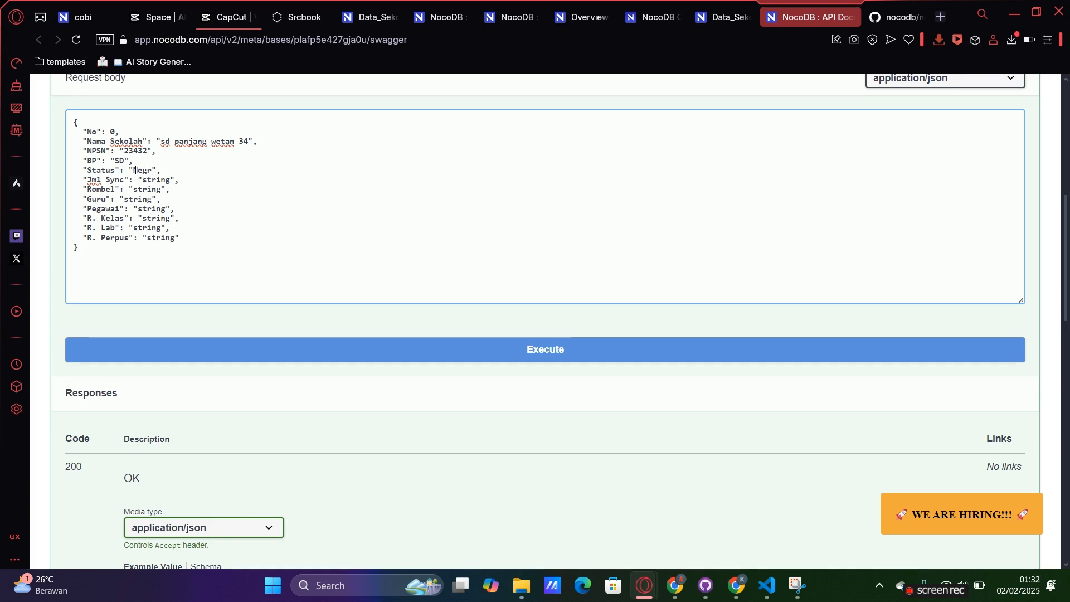
# Step: Set Jml Sync, Rombel, Guru, Pegawai and R. Kelas each to "12" in the create request body
pyautogui.moveTo(171, 179); pyautogui.dragTo(139, 209)
pyautogui.write('12')
pyautogui.write('12')
pyautogui.write('1')
pyautogui.write('2')
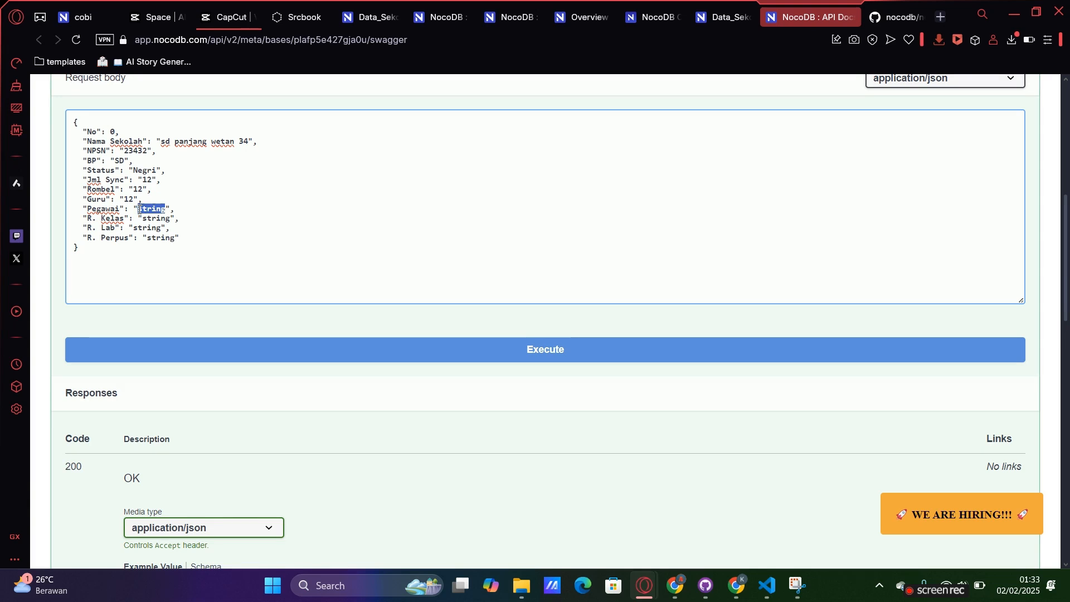
pyautogui.write('12')
pyautogui.moveTo(170, 217); pyautogui.dragTo(142, 218)
pyautogui.write('12')
# Step: Execute the Data_Sekolah create request and review its server response and the example responses
pyautogui.click(451, 359)
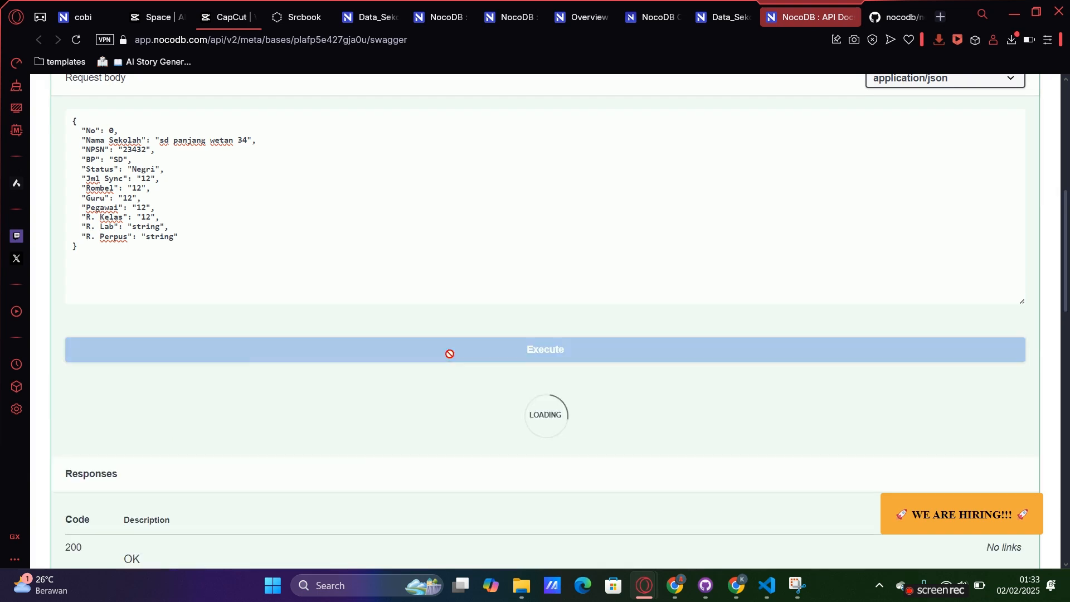
pyautogui.scroll(-7, 452, 358)
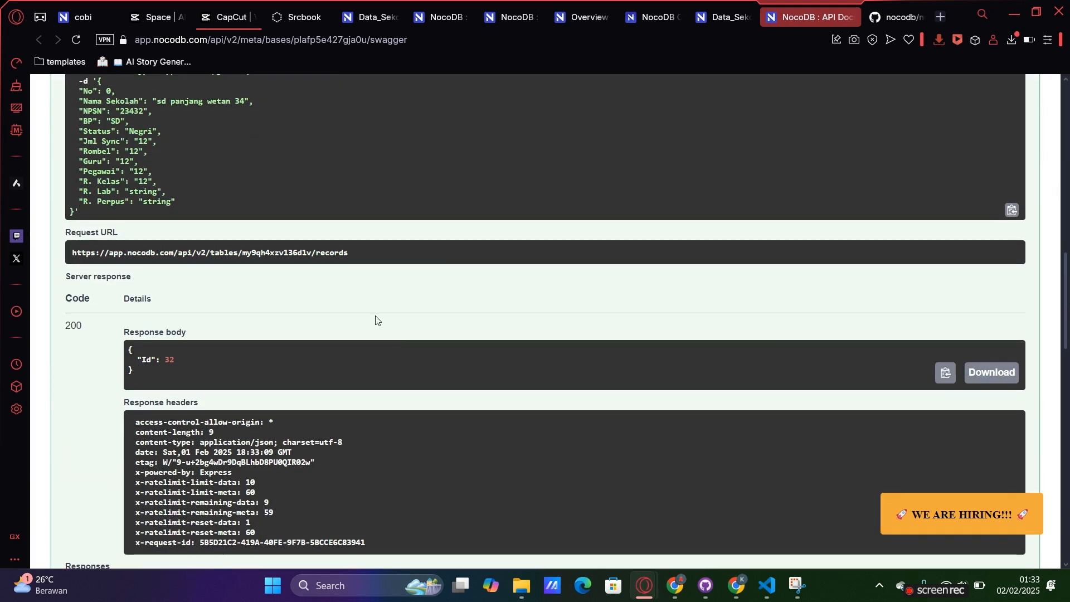
pyautogui.scroll(-2, 375, 320)
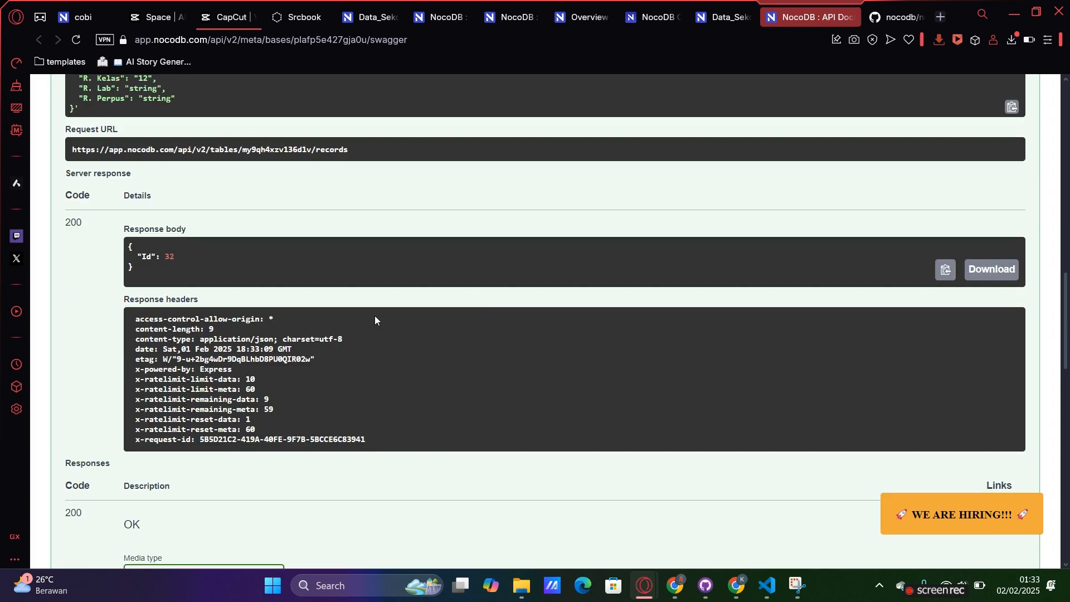
pyautogui.scroll(-6, 375, 320)
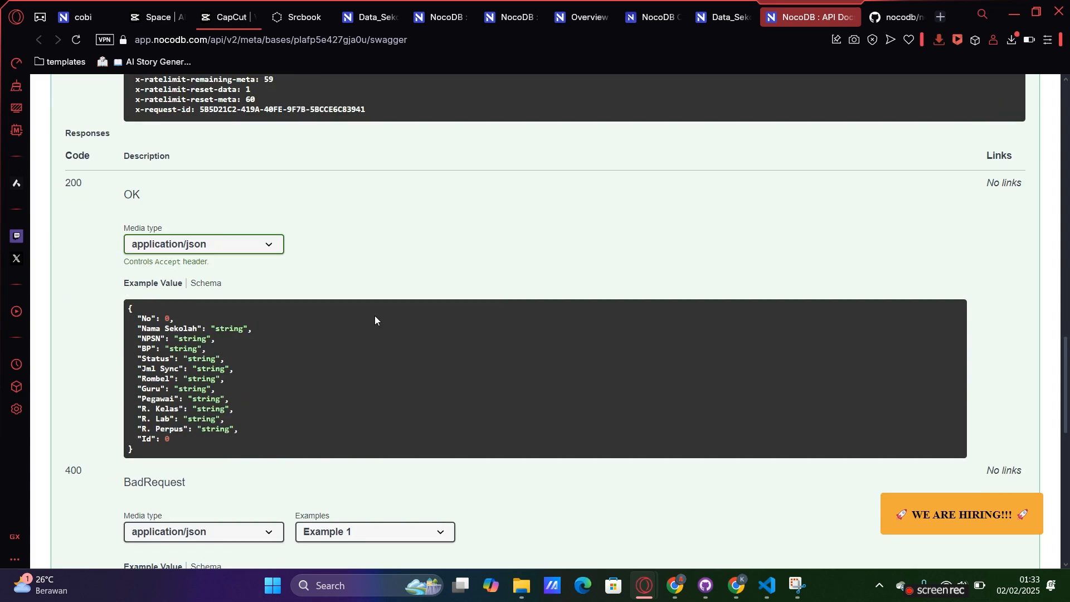
pyautogui.scroll(8, 375, 320)
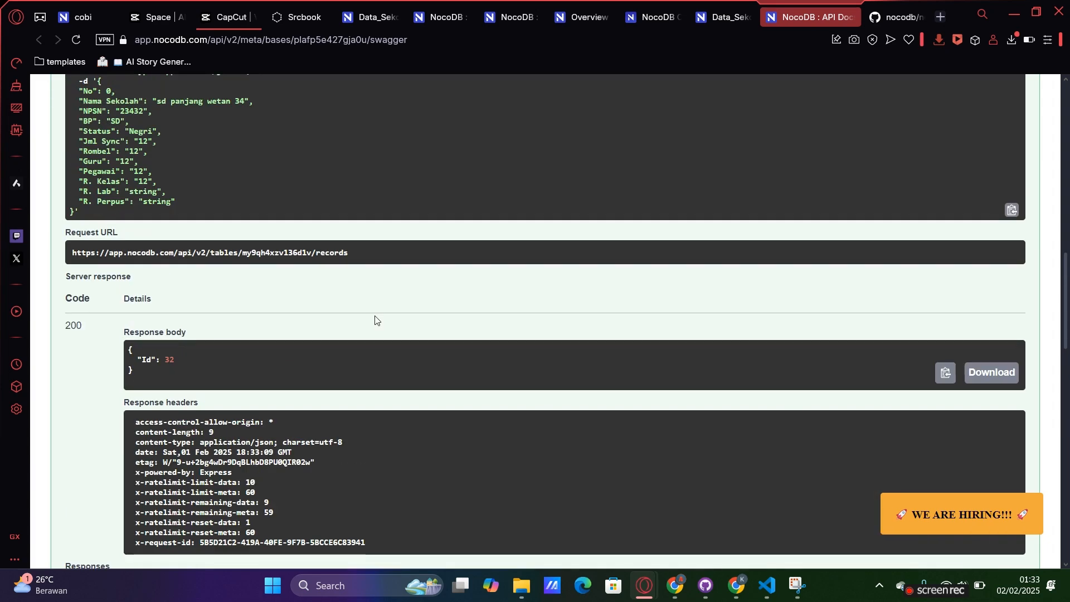
pyautogui.scroll(-8, 375, 317)
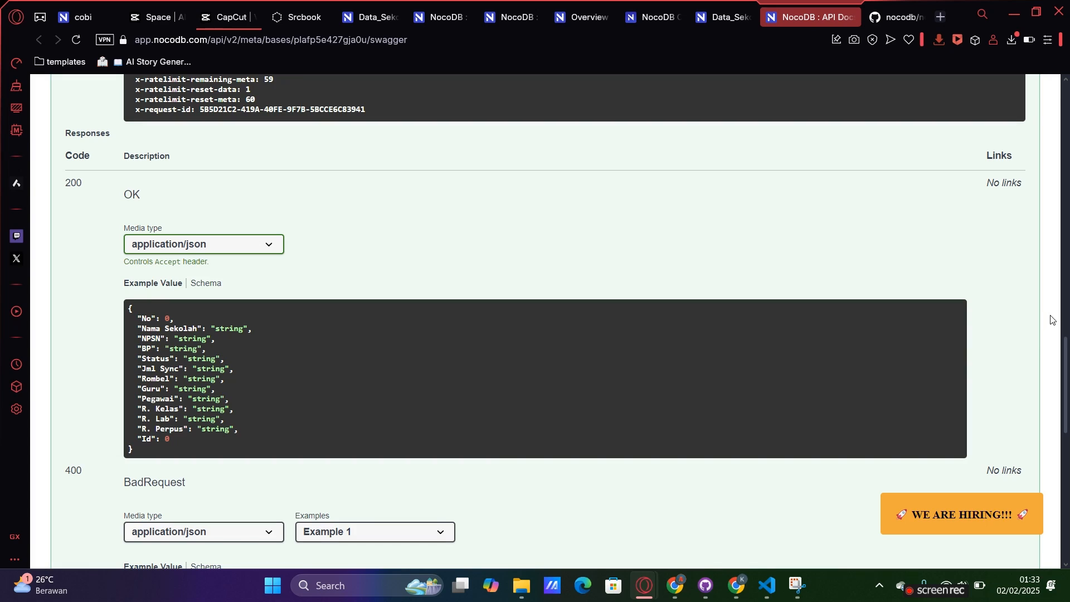
# Step: Change Guru to the unquoted number 12 in the request body, clear the previous response and execute the create request again
pyautogui.moveTo(1064, 342); pyautogui.dragTo(1061, 166)
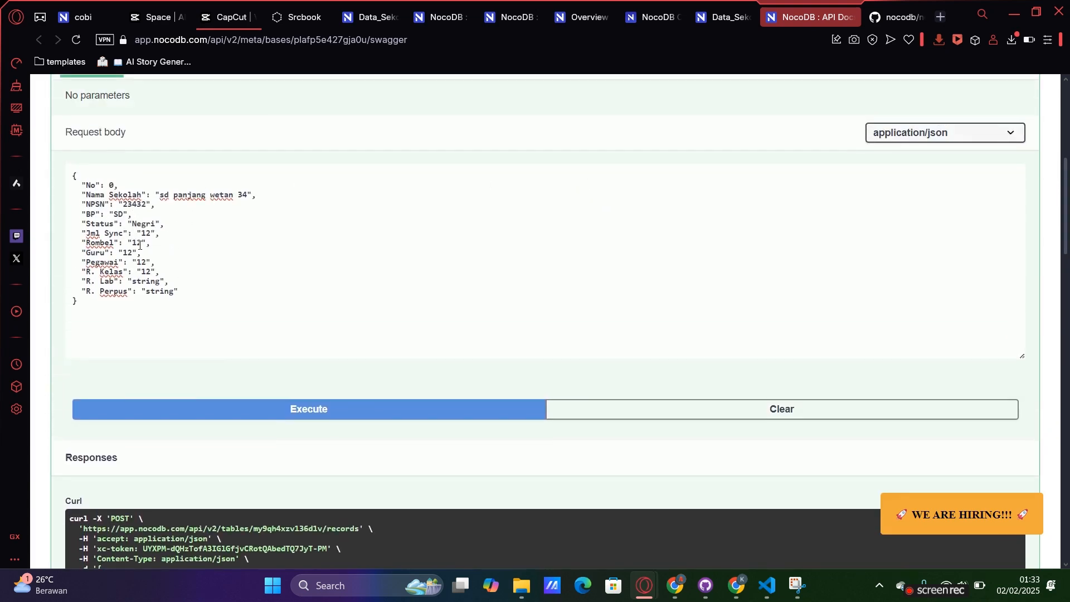
pyautogui.moveTo(138, 253); pyautogui.dragTo(134, 252)
pyautogui.press('BackSpace')
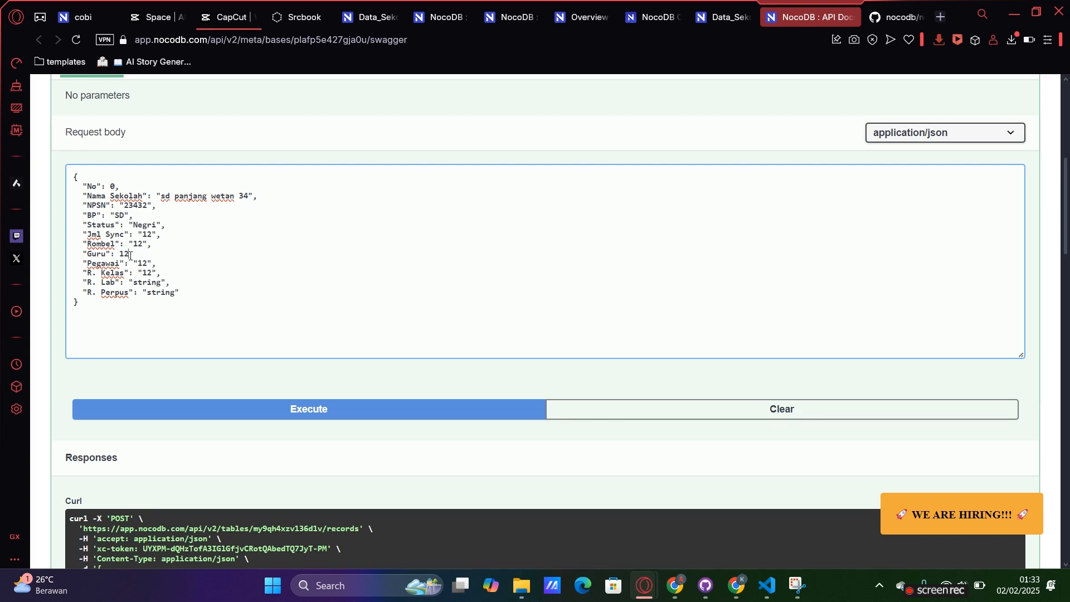
pyautogui.click(741, 410)
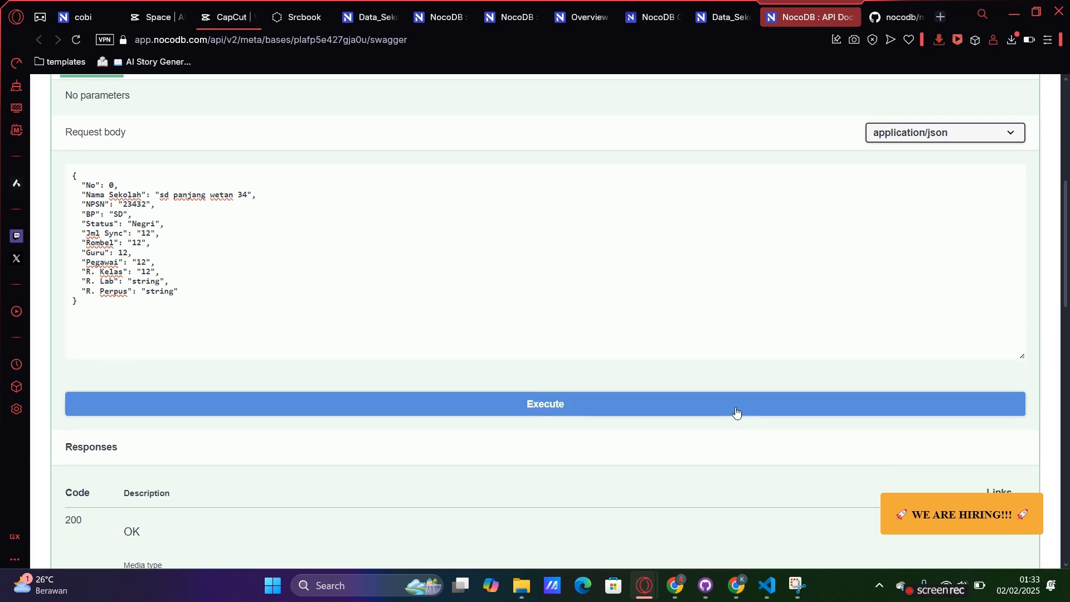
pyautogui.click(506, 405)
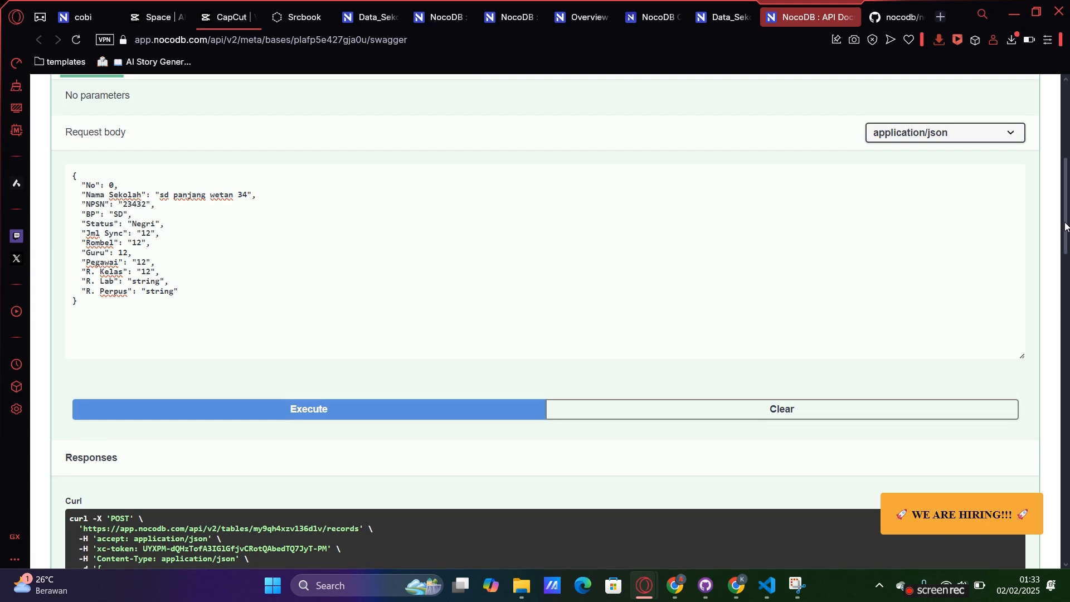
pyautogui.moveTo(1065, 220); pyautogui.dragTo(1066, 370)
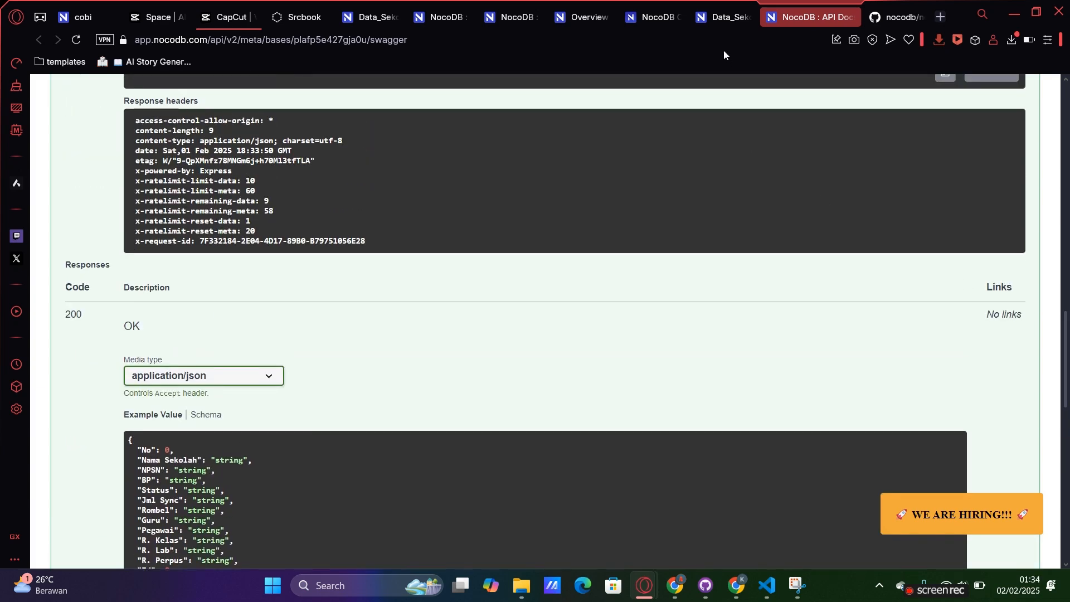
# Step: Reload the Data_Sekolah table in NocoDB and check its last rows for the records created through the API
pyautogui.click(724, 16)
pyautogui.scroll(8, 557, 218)
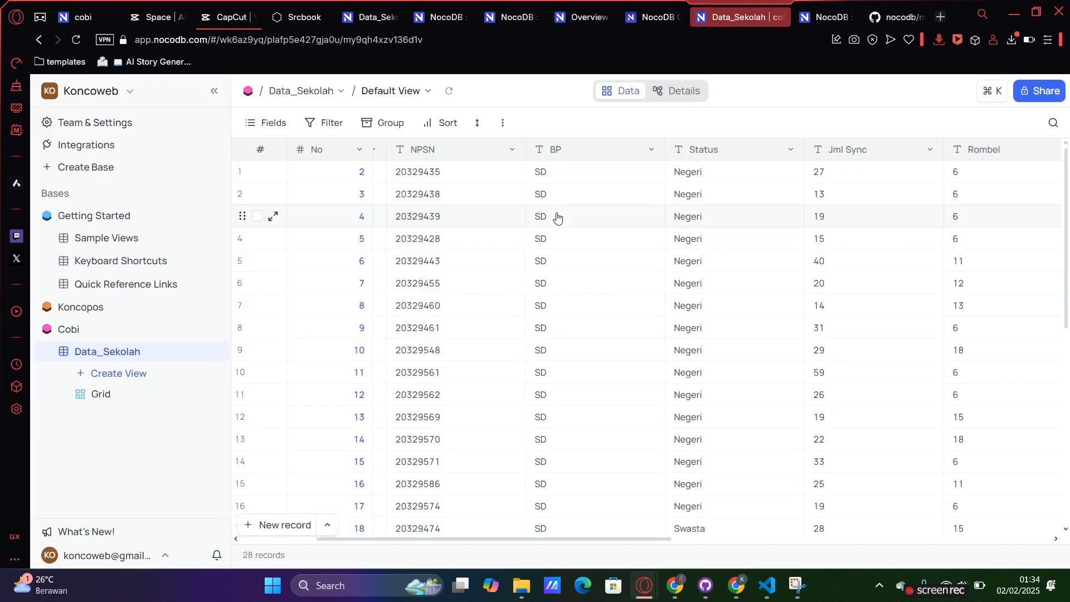
pyautogui.scroll(-7, 588, 284)
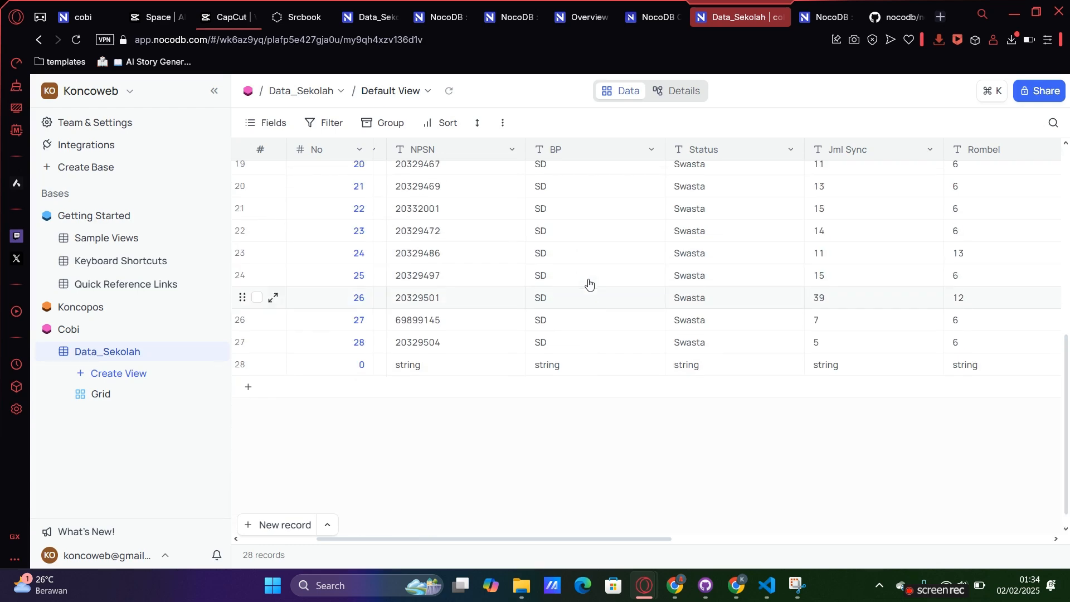
pyautogui.scroll(5, 589, 284)
pyautogui.moveTo(504, 539); pyautogui.dragTo(293, 537)
pyautogui.scroll(-5, 471, 412)
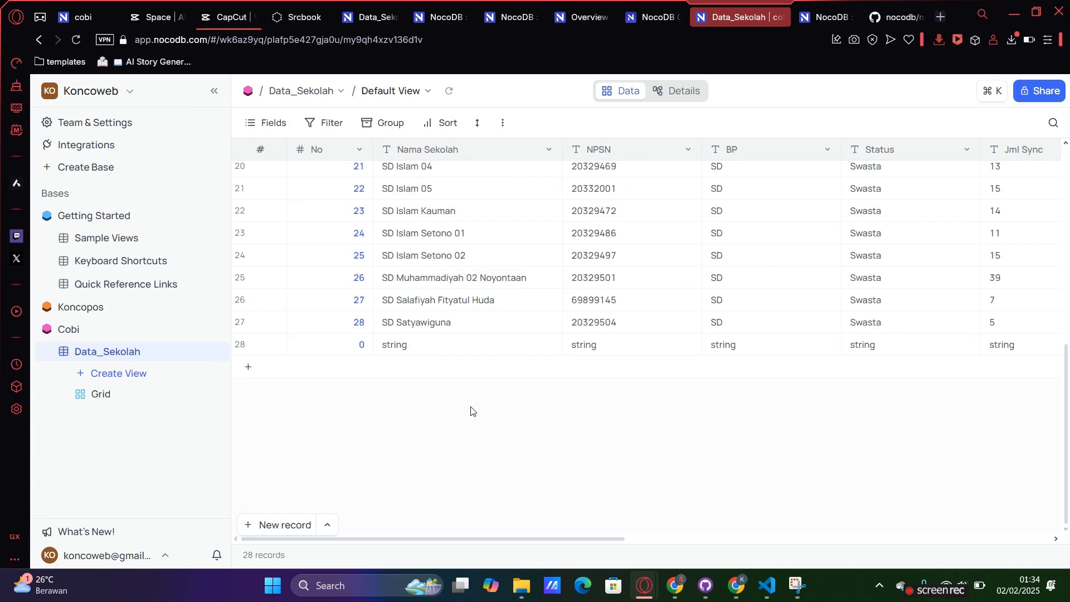
pyautogui.click(449, 95)
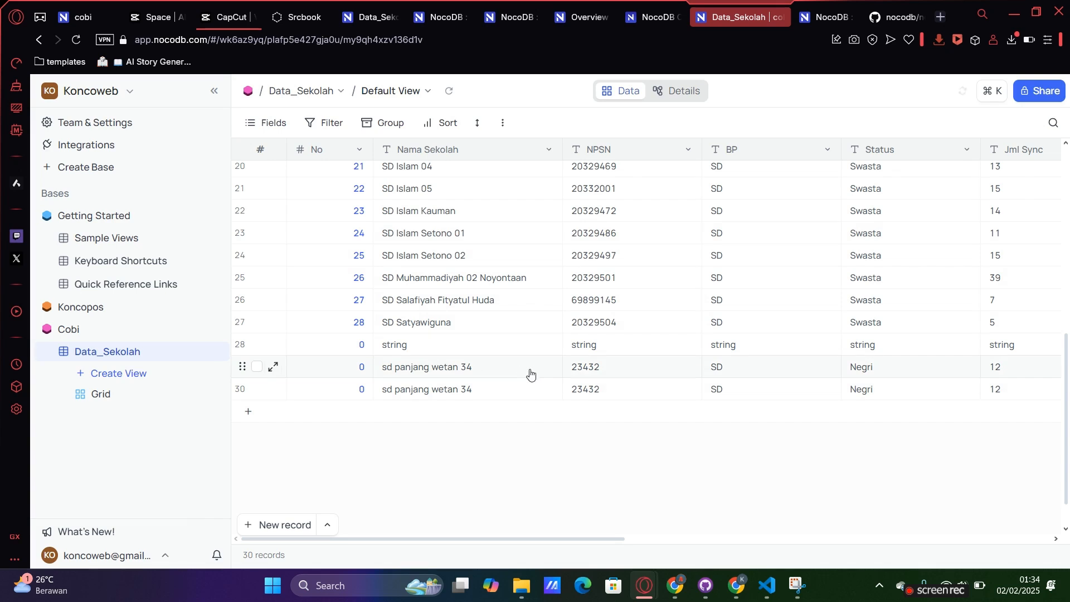
pyautogui.moveTo(419, 540); pyautogui.dragTo(298, 537)
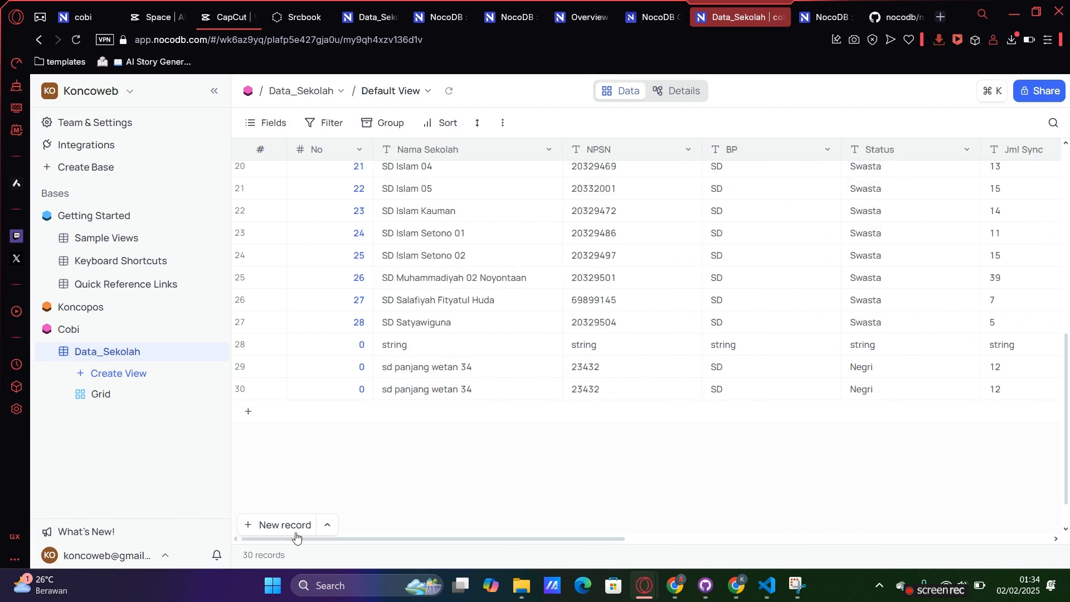
# Step: Delete the placeholder record filled with "string" values from the Data_Sekolah table
pyautogui.click(257, 345)
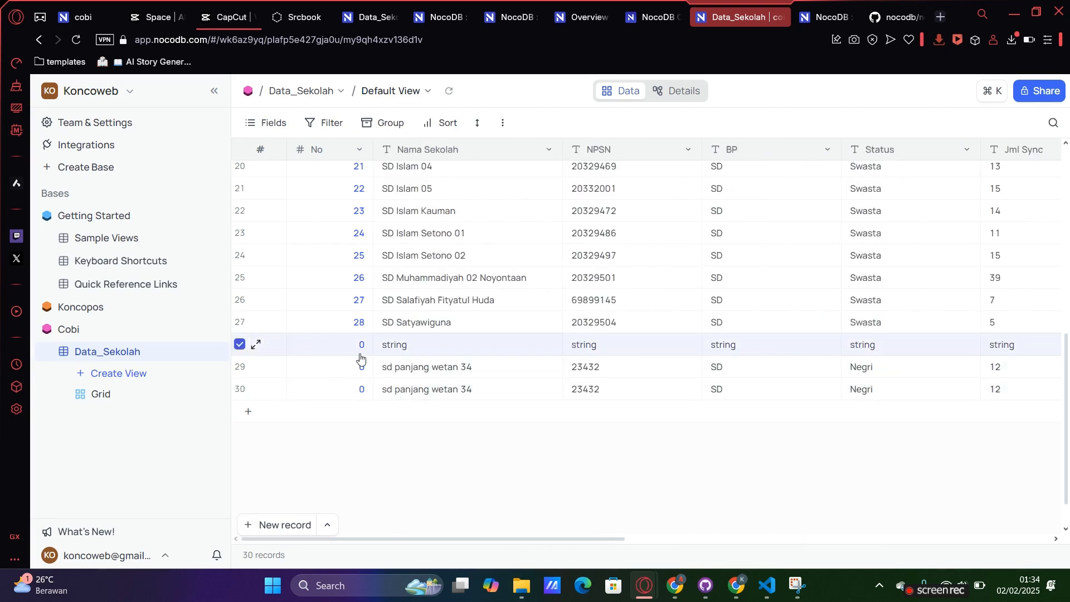
pyautogui.rightClick(267, 351)
pyautogui.click(346, 384)
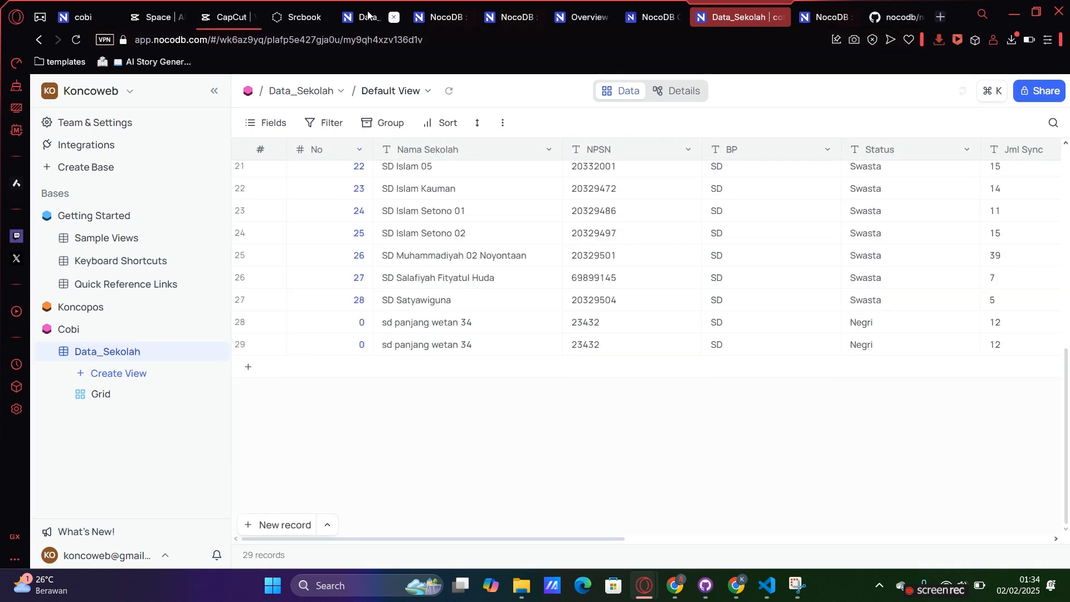
# Step: Look at the Srcbook app's school table, return to the API documentation and review the create request's details and server response
pyautogui.click(301, 15)
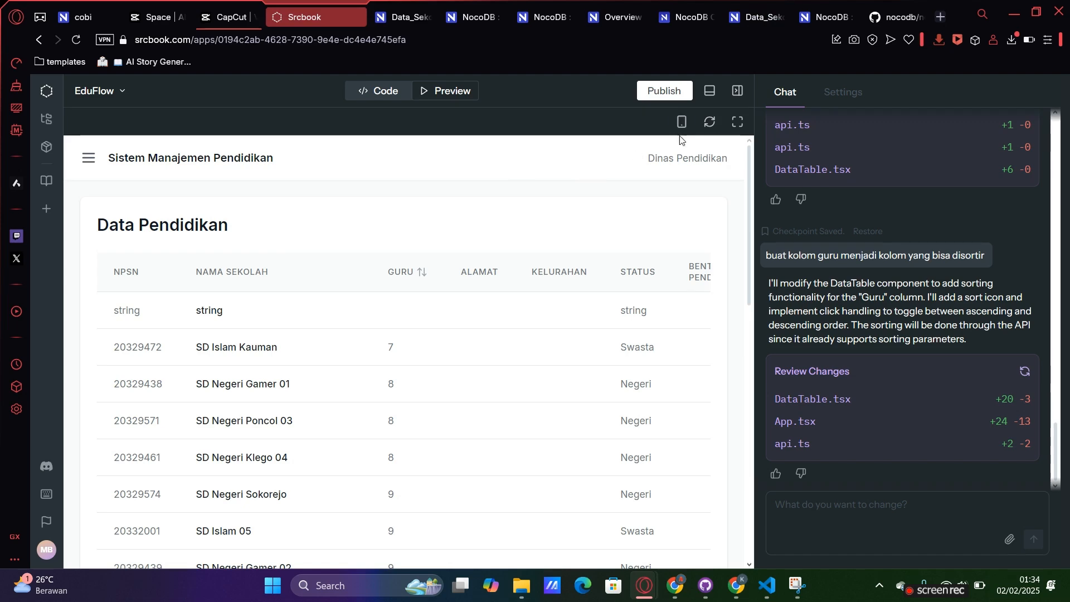
pyautogui.click(826, 17)
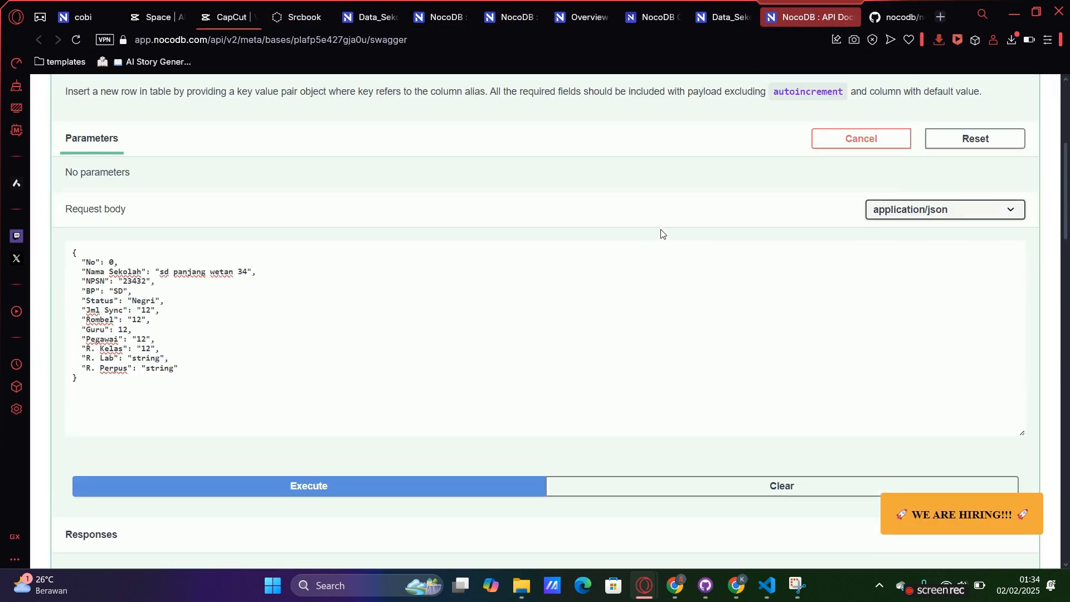
pyautogui.scroll(5, 663, 233)
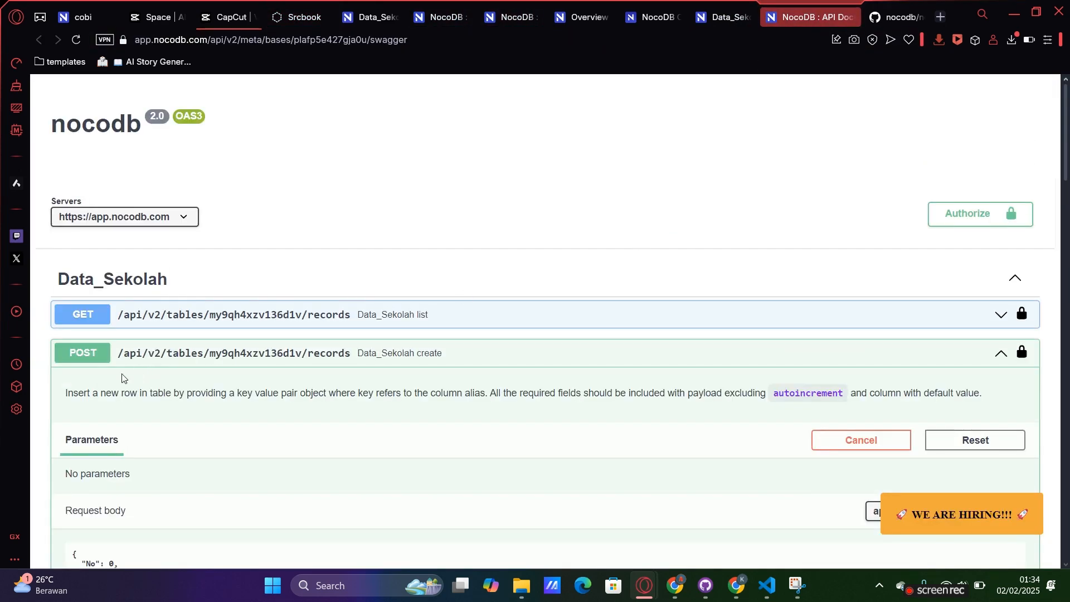
pyautogui.scroll(-15, 202, 372)
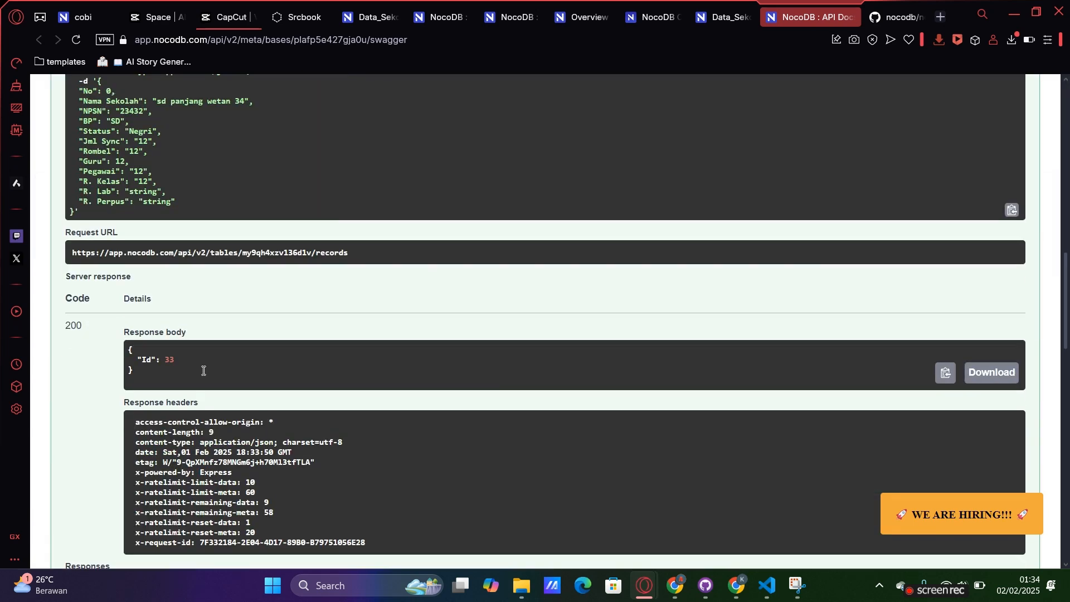
# Step: Copy the full curl command of the executed create request from the API documentation
pyautogui.scroll(8, 203, 372)
pyautogui.scroll(-9, 202, 371)
pyautogui.scroll(9, 203, 371)
pyautogui.moveTo(67, 469); pyautogui.dragTo(273, 208)
pyautogui.scroll(-7, 112, 485)
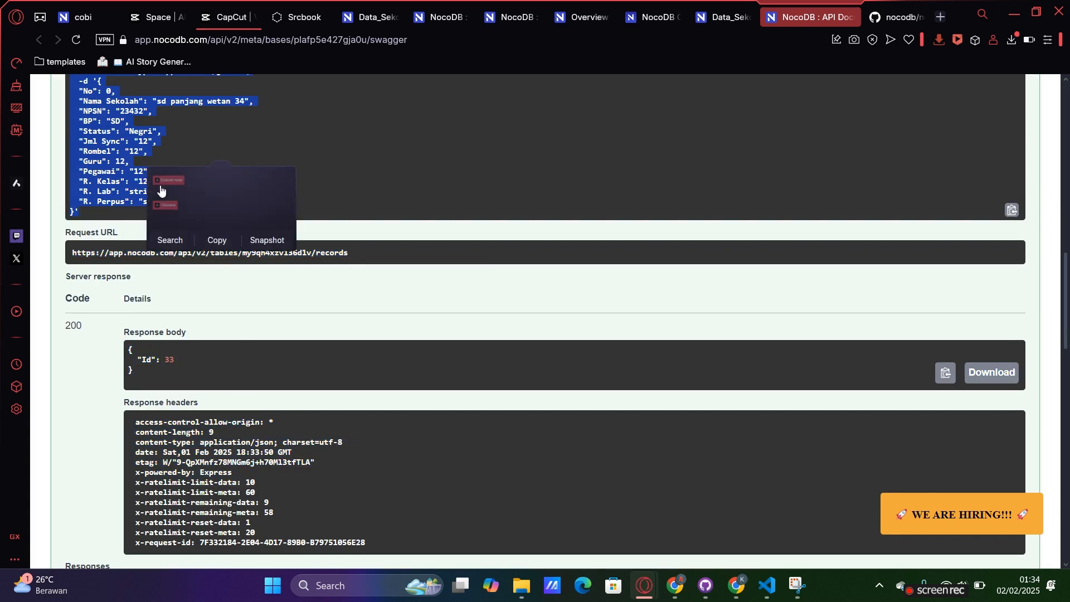
pyautogui.rightClick(113, 173)
pyautogui.click(145, 246)
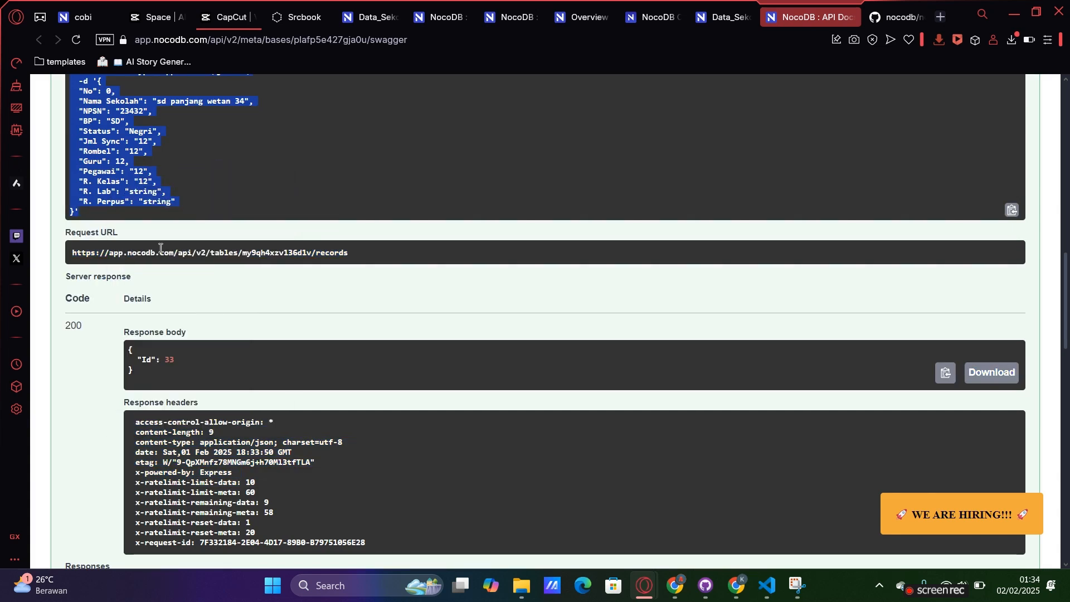
pyautogui.scroll(8, 160, 248)
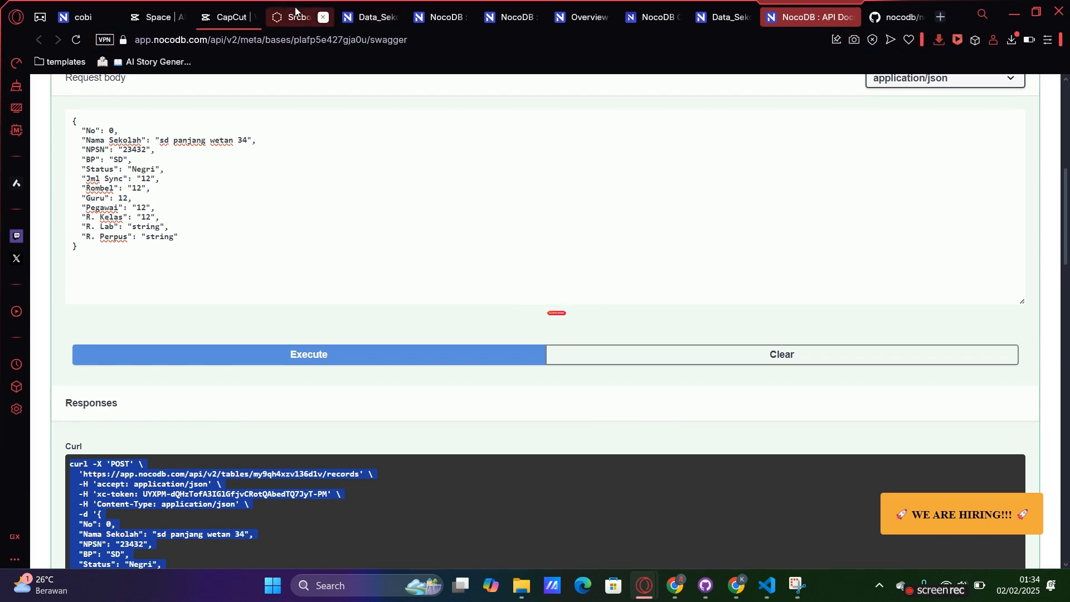
# Step: Switch to Srcbook and write the chat prompt "buat modal untuk memasukkan sekolah baru" with a second line "contoh RESTnya adalah :"
pyautogui.click(296, 17)
pyautogui.click(832, 508)
pyautogui.write('b')
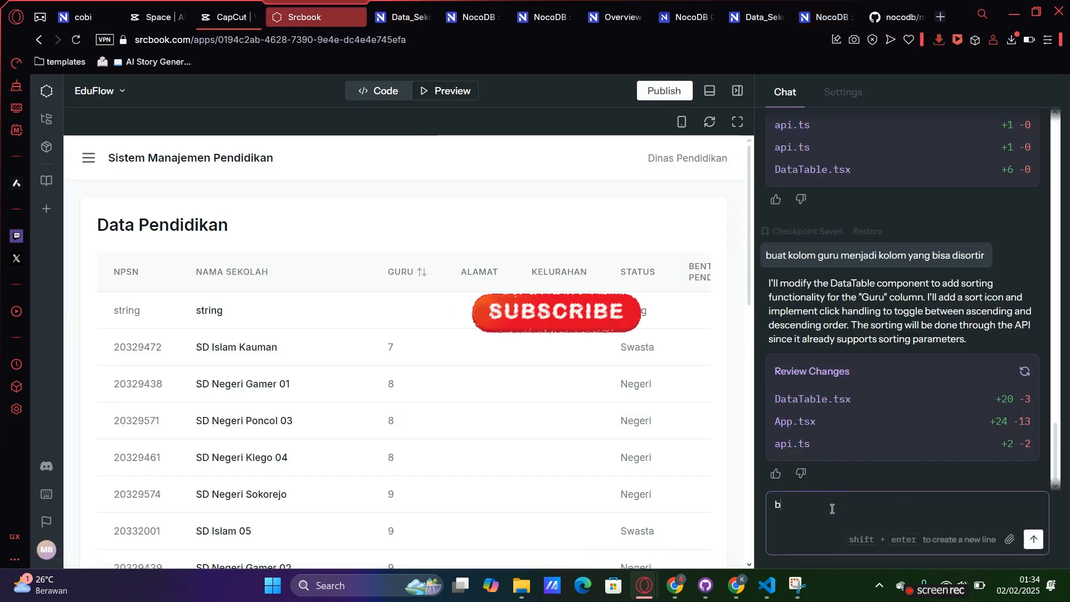
pyautogui.write('uat p')
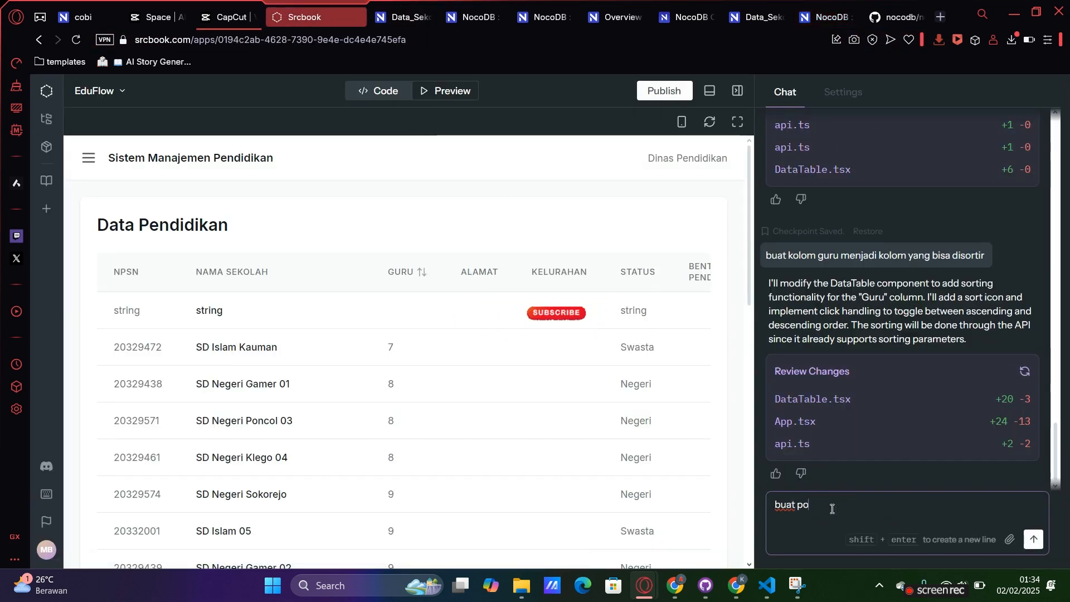
pyautogui.press('BackSpace')
pyautogui.write('mo')
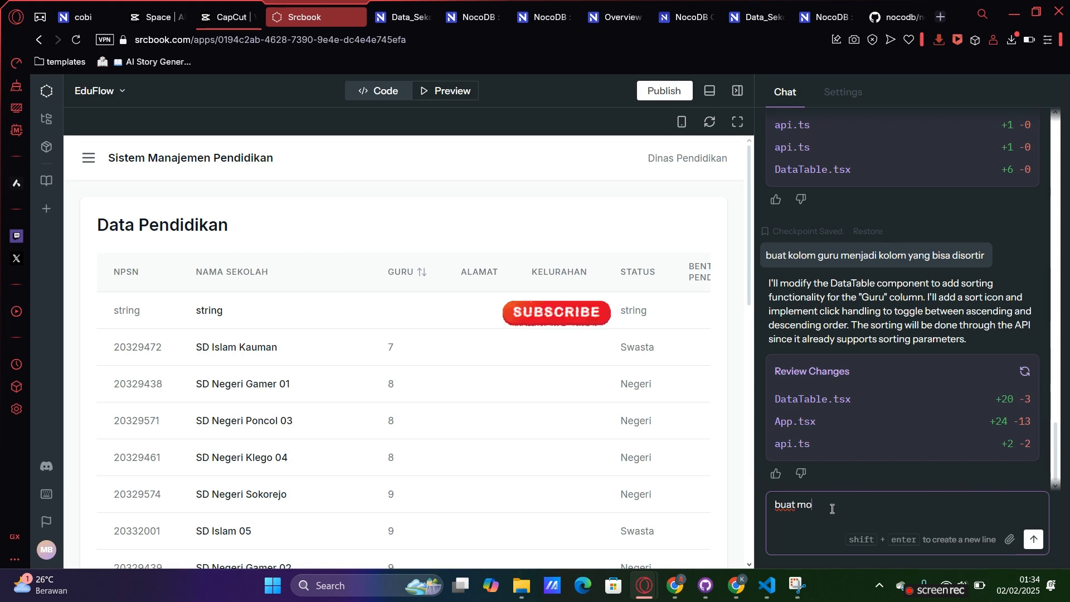
pyautogui.write('dal for inser')
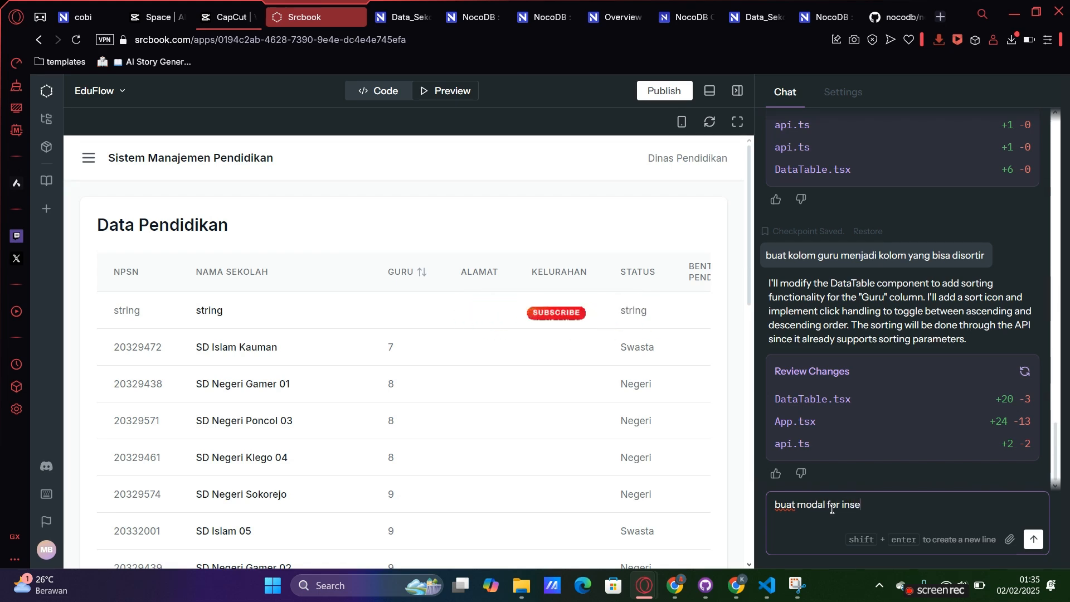
pyautogui.press('BackSpace')
pyautogui.press('BackSpace')
pyautogui.press('BackSpace')
pyautogui.press('BackSpace')
pyautogui.press('BackSpace')
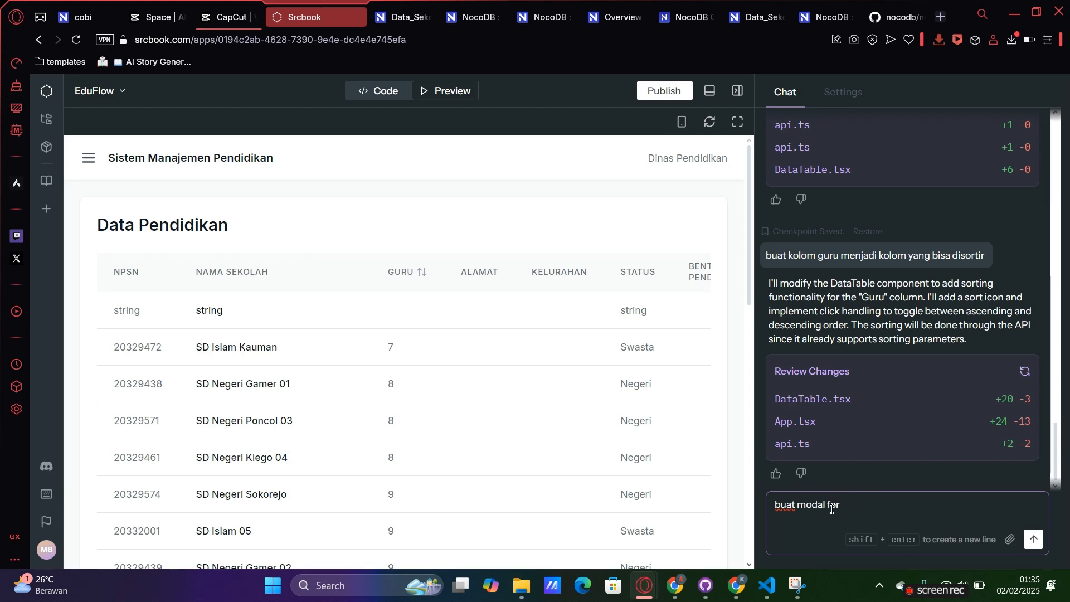
pyautogui.write('untuk memasukkan ')
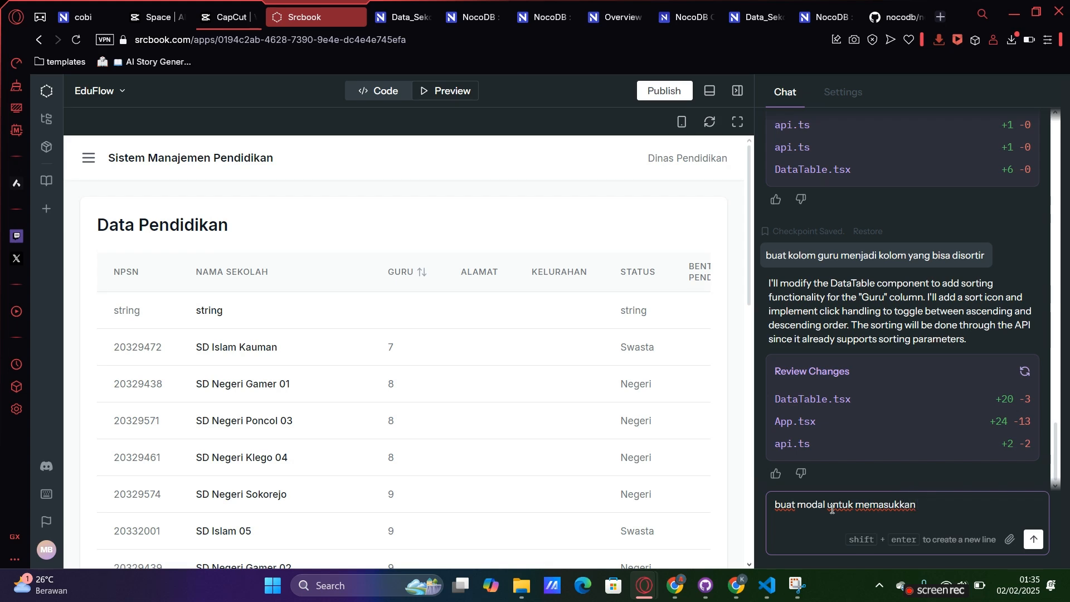
pyautogui.write('sekolah ba')
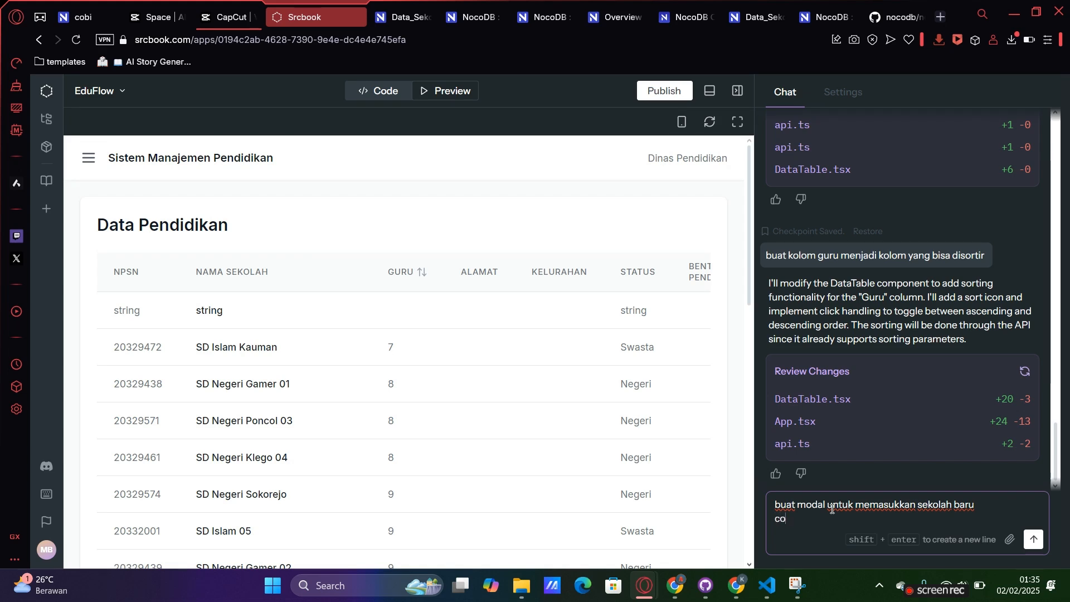
pyautogui.write('ru')
pyautogui.hotkey('shift', 'Return')
pyautogui.write('contoh RESTnya adalah :')
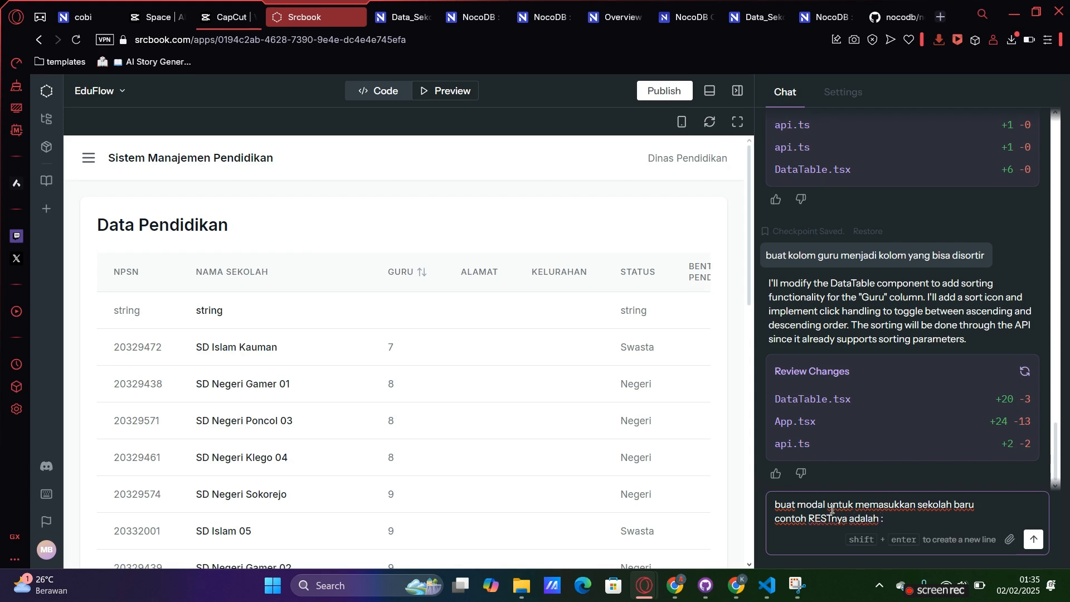
# Step: Paste the copied curl command with its xc-token API token below the prompt text and send the message
pyautogui.hotkey('ctrl', 'v')
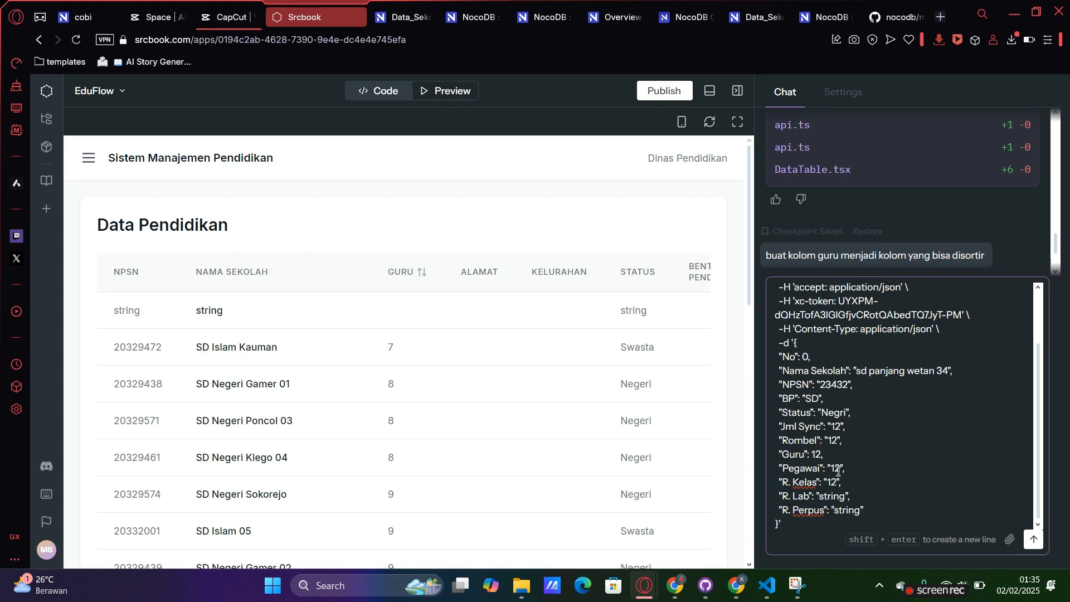
pyautogui.click(1032, 543)
pyautogui.click(1032, 544)
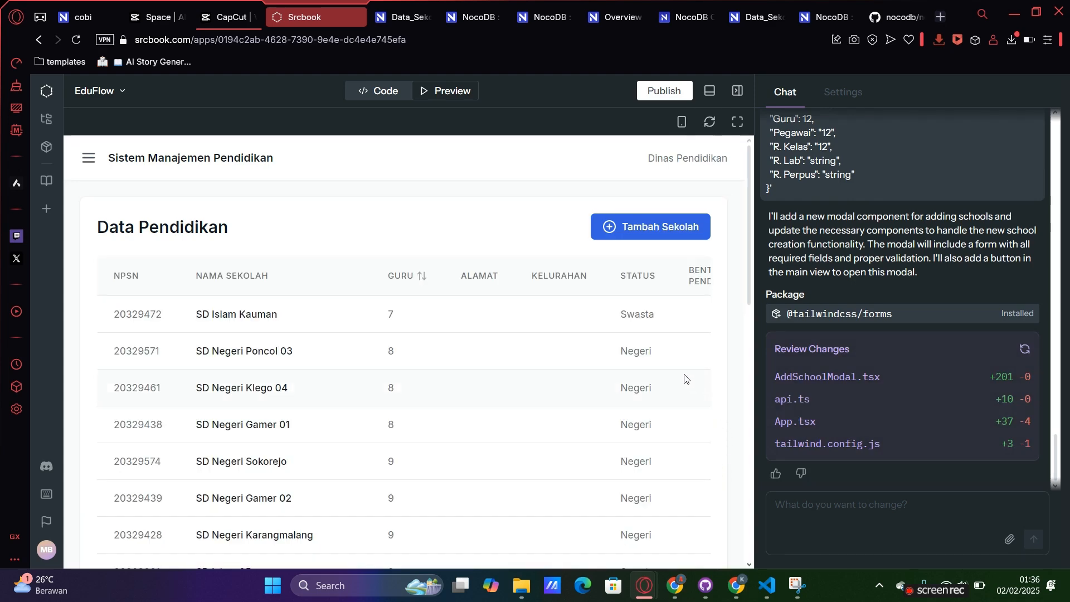
pyautogui.scroll(-10, 685, 379)
pyautogui.scroll(8, 685, 379)
pyautogui.scroll(-10, 685, 379)
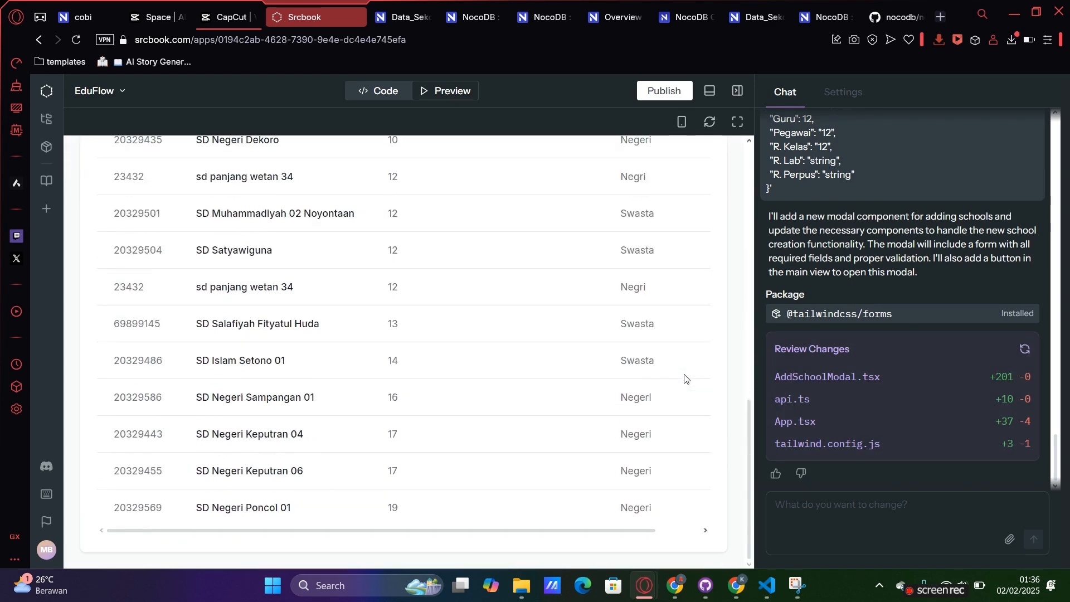
pyautogui.scroll(10, 685, 379)
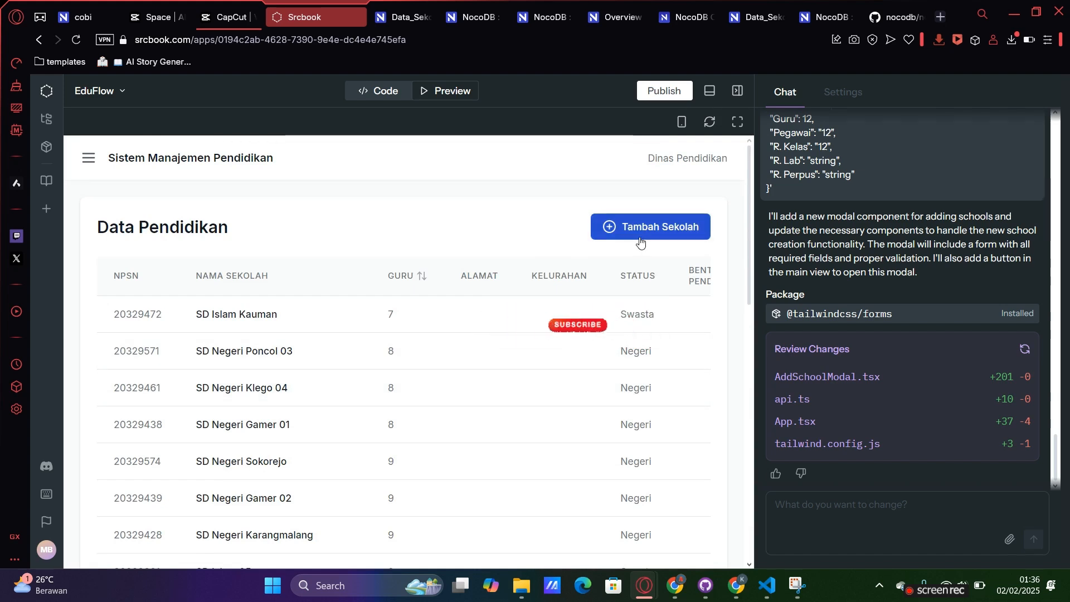
pyautogui.click(640, 239)
pyautogui.click(300, 272)
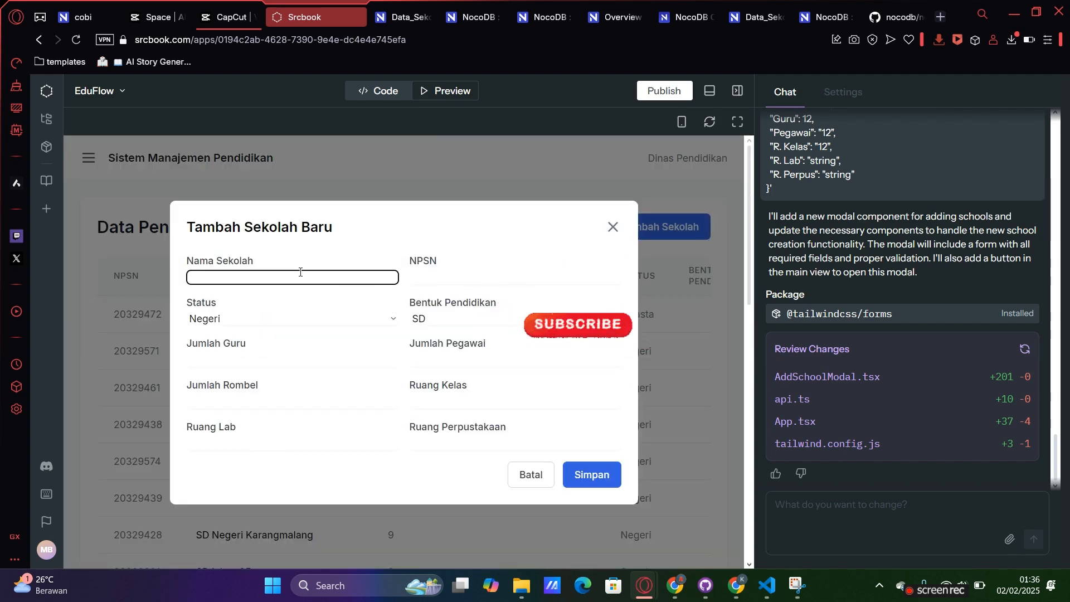
pyautogui.write('SD Kalisari')
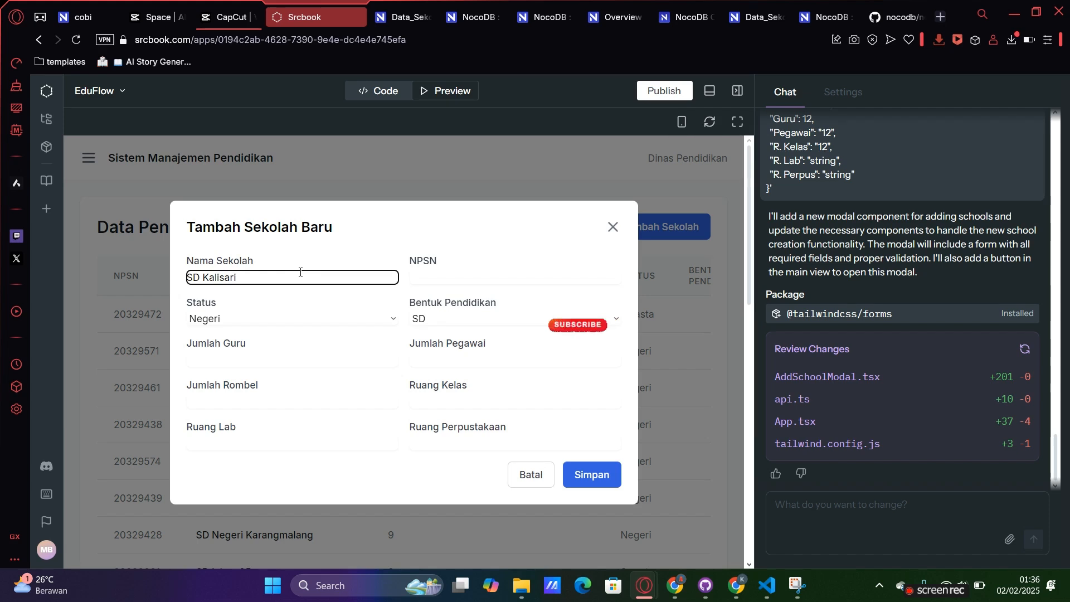
pyautogui.press('Tab')
pyautogui.write('1111111111')
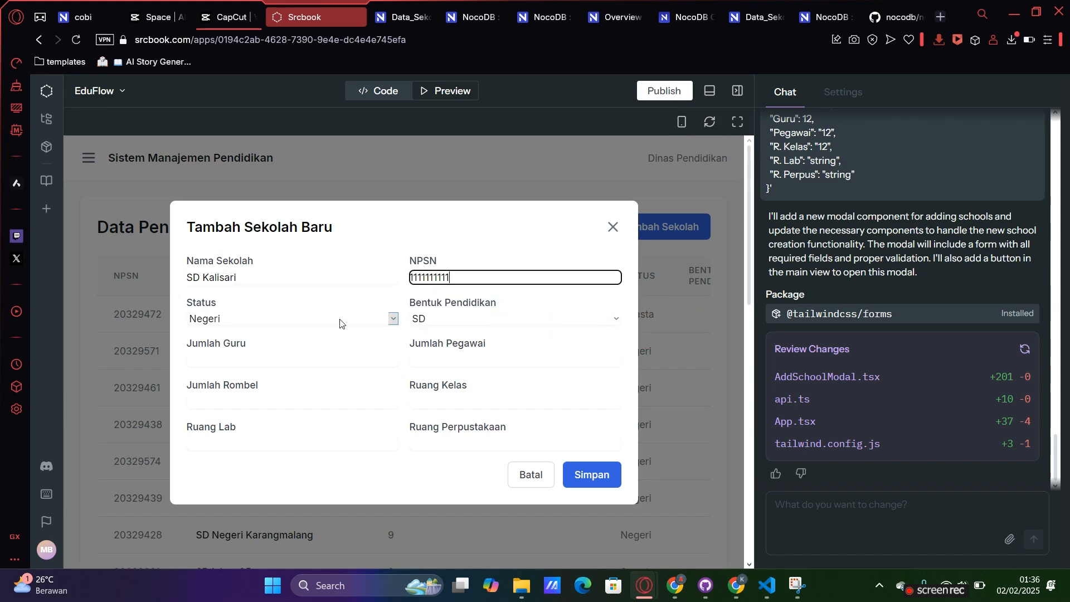
# Step: Set the new school's Status to Swasta and its Bentuk Pendidikan to SMP
pyautogui.click(340, 321)
pyautogui.click(331, 352)
pyautogui.click(430, 318)
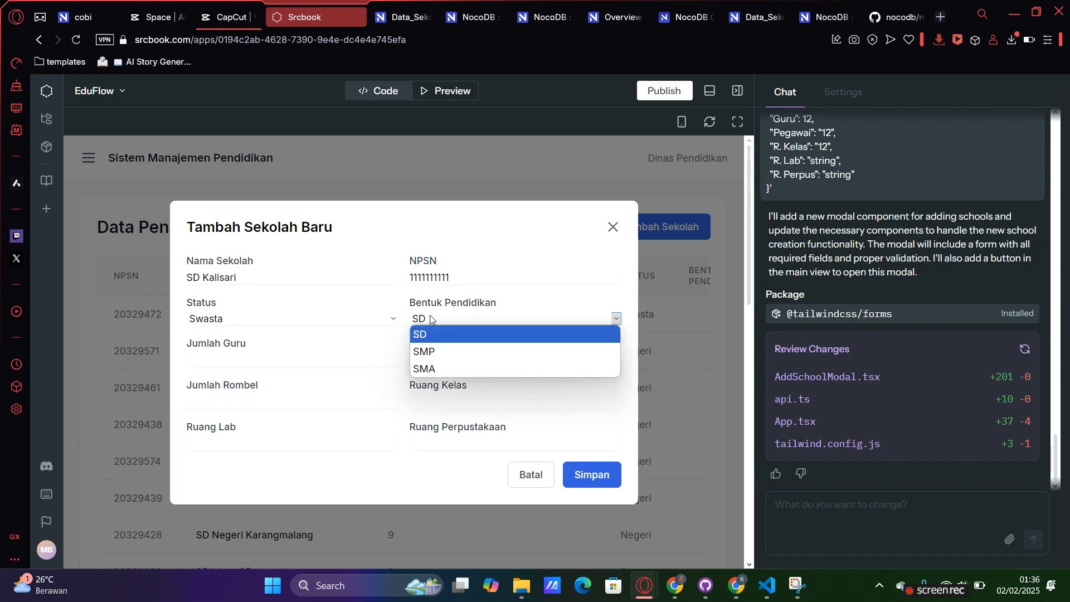
pyautogui.click(435, 351)
# Step: Enter Jumlah Guru 12, Jumlah Pegawai 34, Jumlah Rombel 99, Ruang Kelas 88 and Ruang Lab 88, fill in Ruang Perpustakaan, and save the school
pyautogui.click(323, 363)
pyautogui.write('1')
pyautogui.click(431, 362)
pyautogui.click(279, 406)
pyautogui.click(415, 405)
pyautogui.click(256, 439)
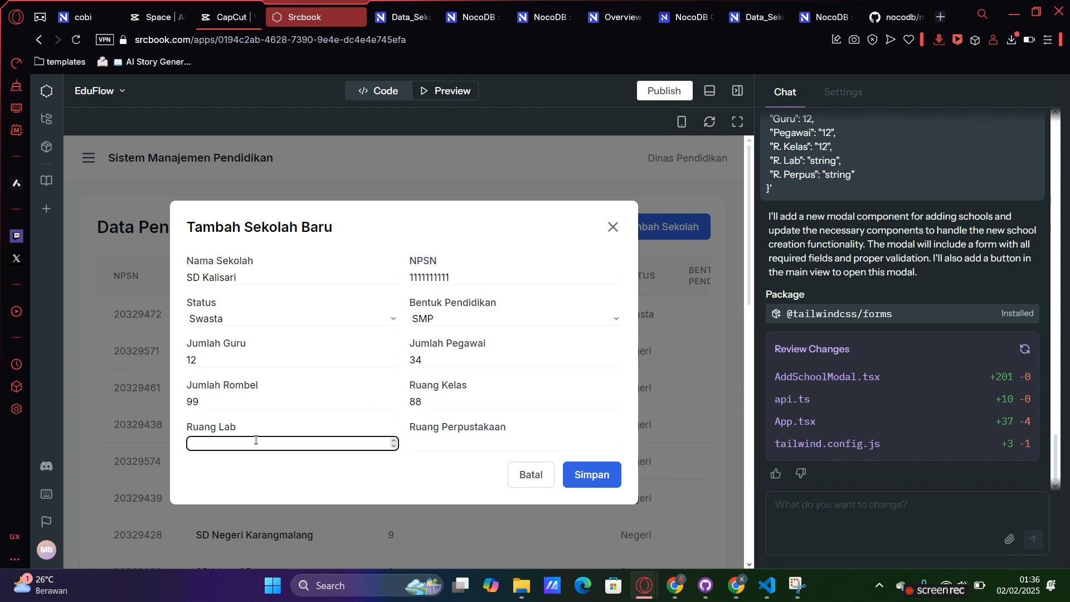
pyautogui.click(422, 440)
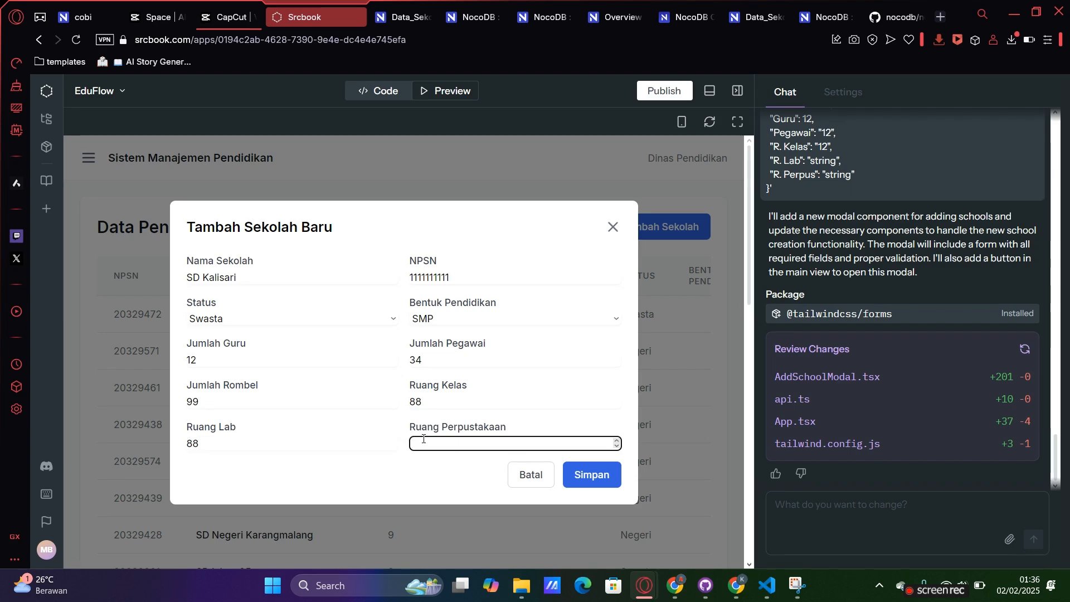
pyautogui.click(585, 476)
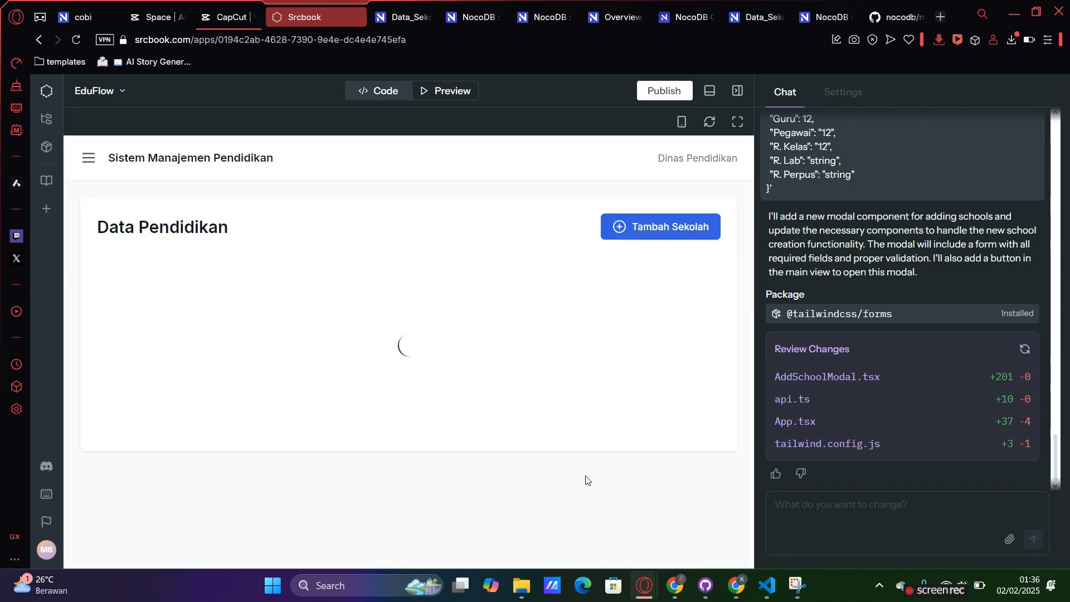
# Step: Check the app's table for SD Kalisari, then reload Data_Sekolah in NocoDB and inspect the record's columns
pyautogui.scroll(-4, 586, 479)
pyautogui.scroll(-5, 586, 479)
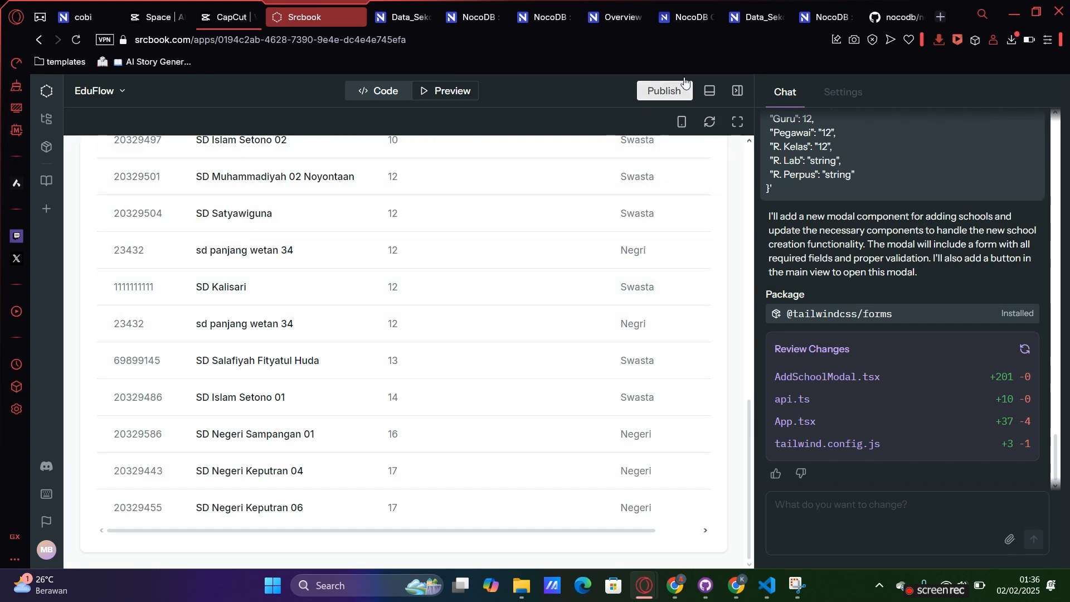
pyautogui.click(747, 13)
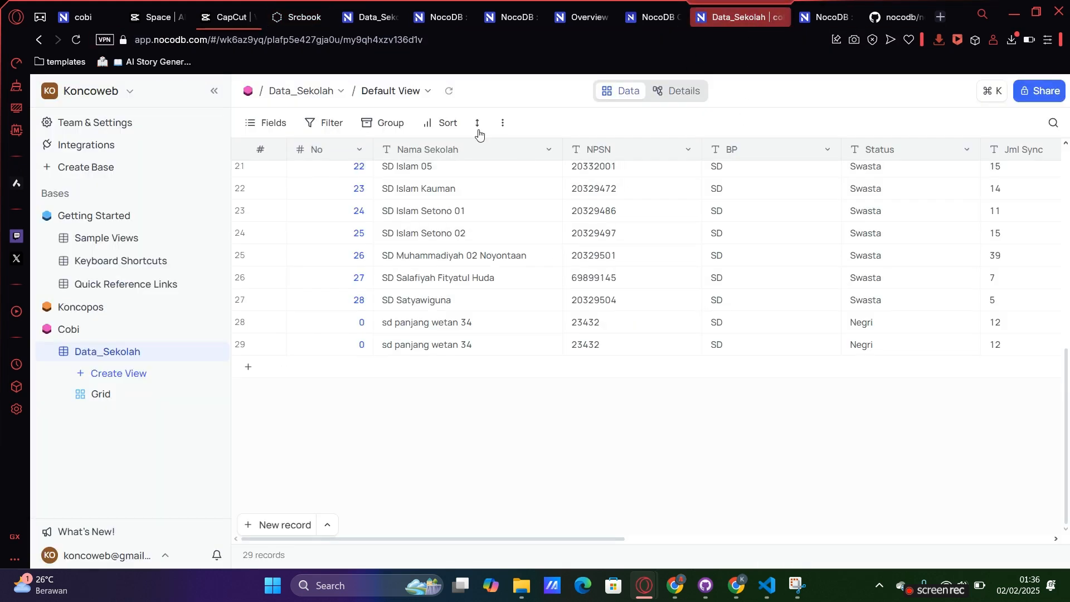
pyautogui.click(449, 92)
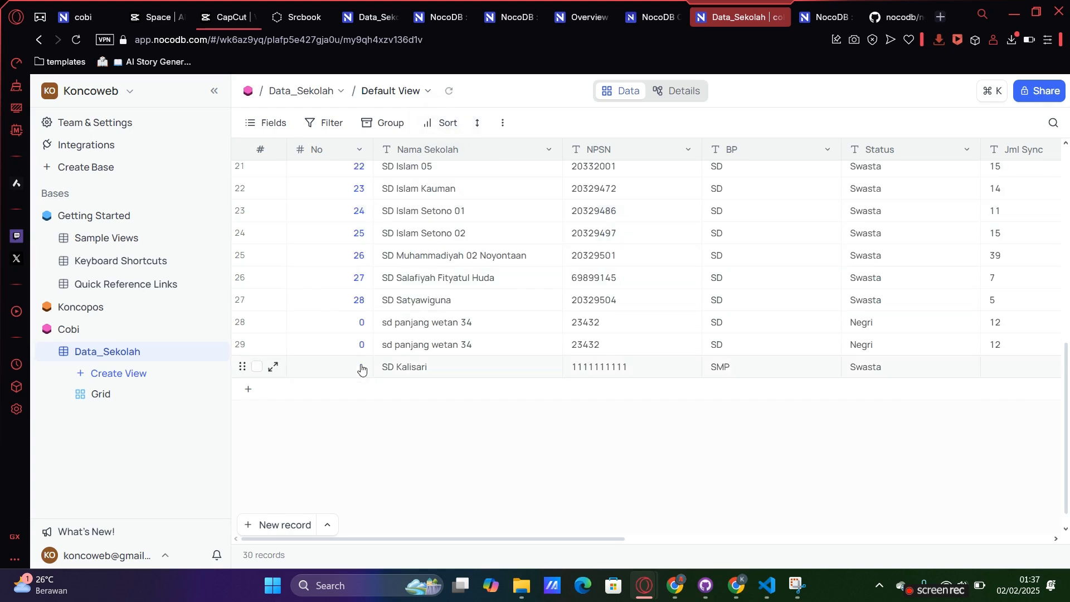
pyautogui.scroll(8, 385, 372)
pyautogui.scroll(-8, 385, 371)
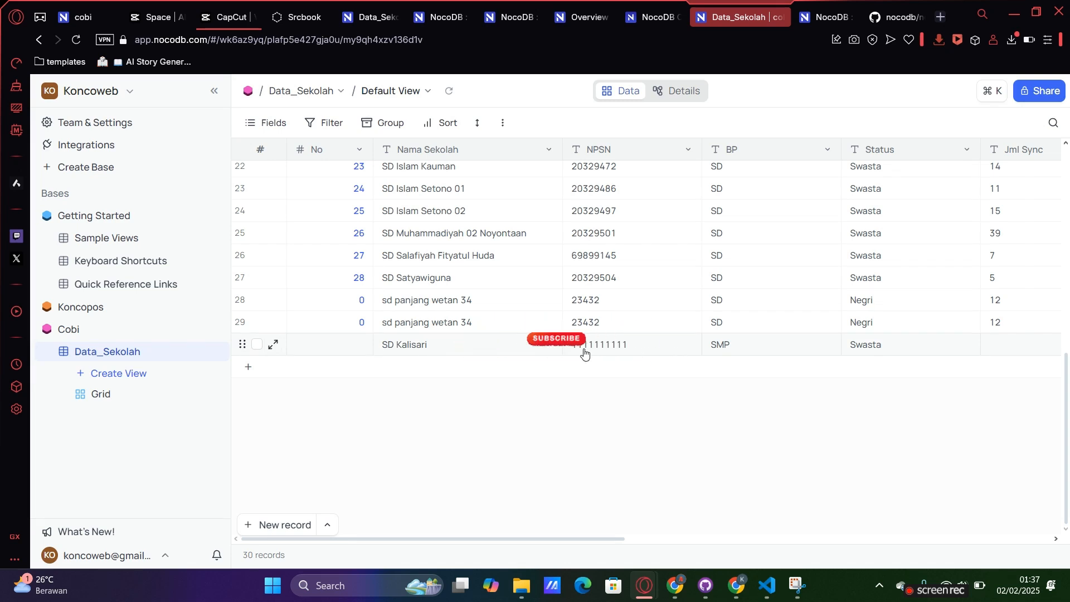
pyautogui.hscroll(2, 593, 537)
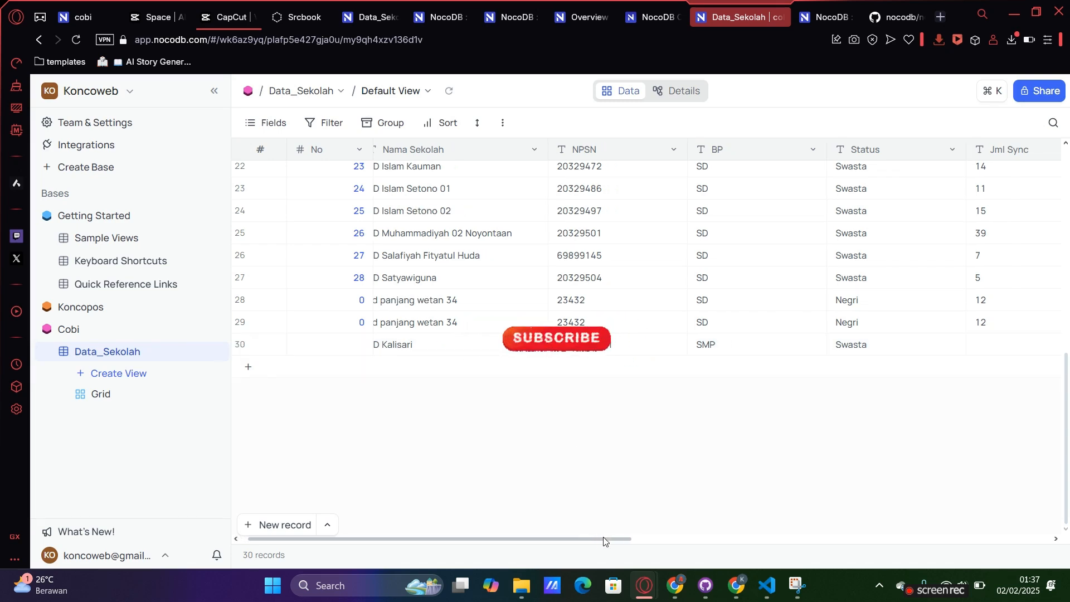
# Step: Review the No field's settings and available field types in Data_Sekolah, then close the editor without saving
pyautogui.click(358, 149)
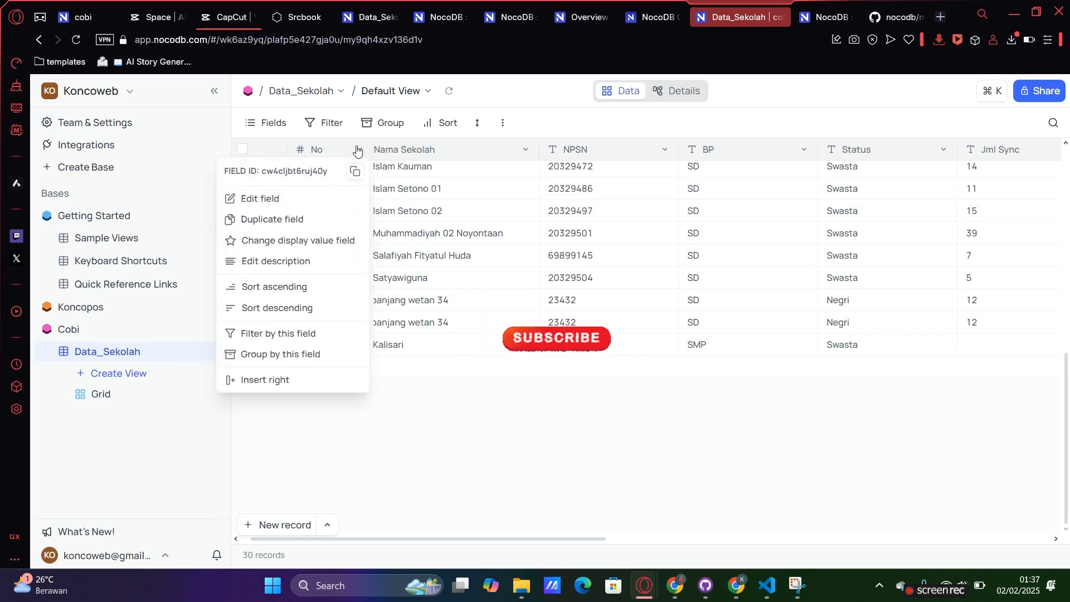
pyautogui.click(326, 208)
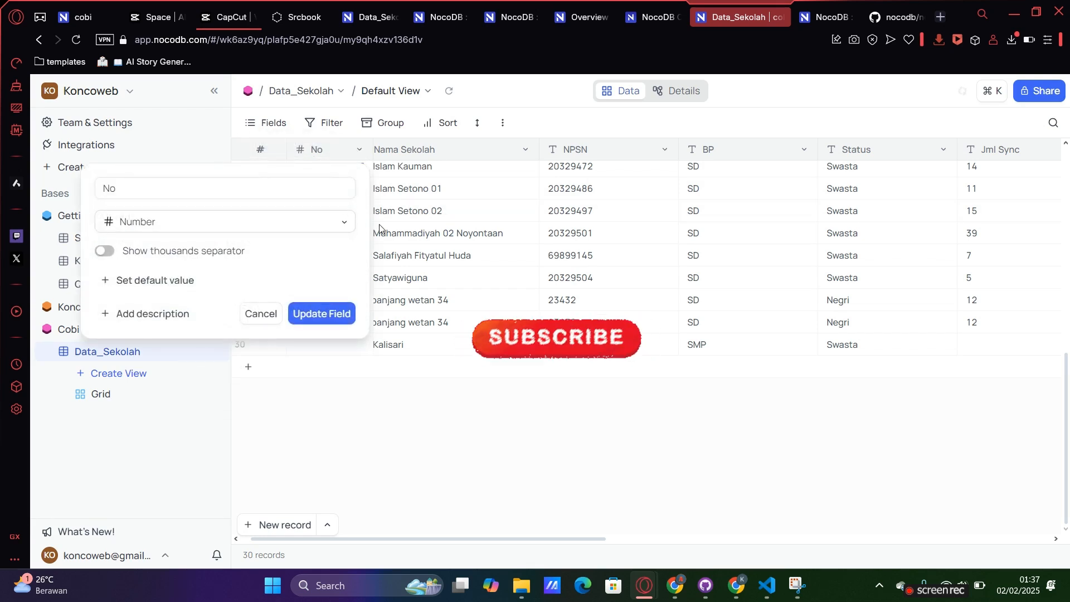
pyautogui.click(239, 225)
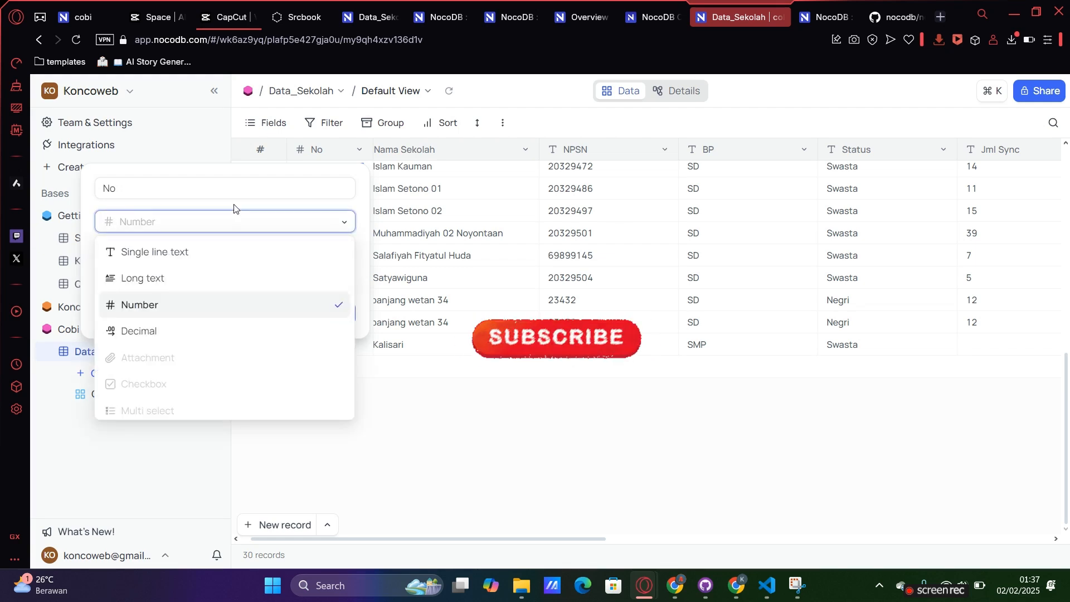
pyautogui.click(278, 223)
pyautogui.click(259, 313)
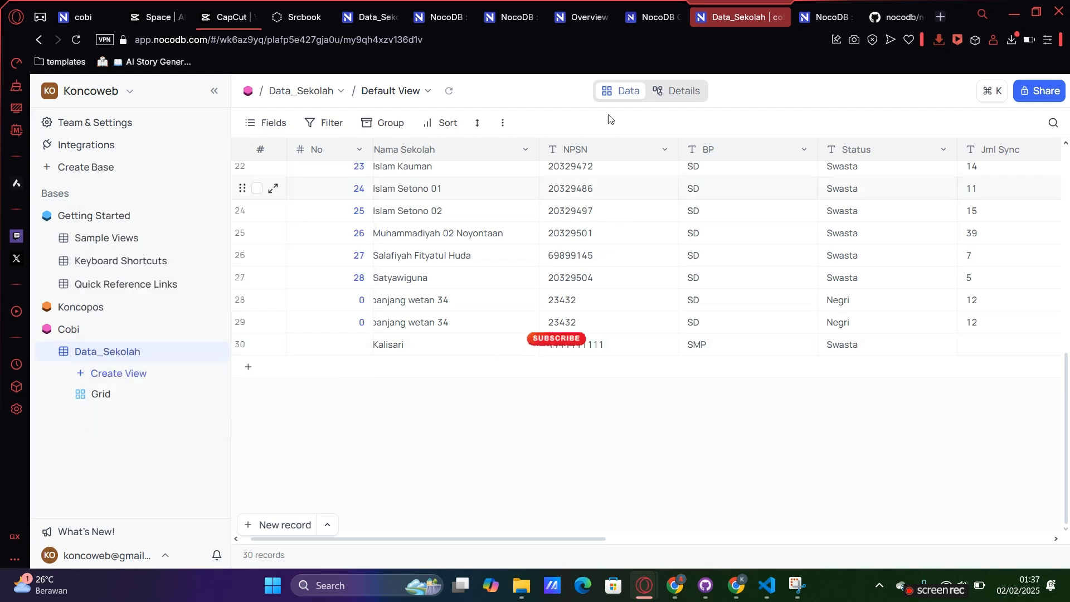
# Step: Return to the NocoDB API documentation, review the create request and its response, and collapse the Data_Sekolah create endpoint
pyautogui.click(301, 17)
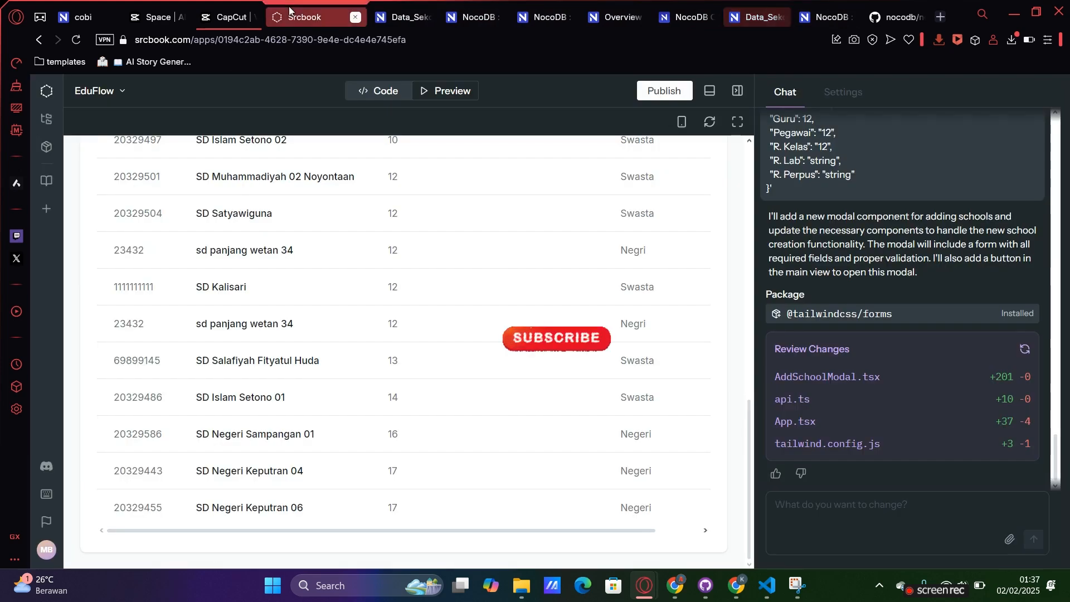
pyautogui.click(816, 16)
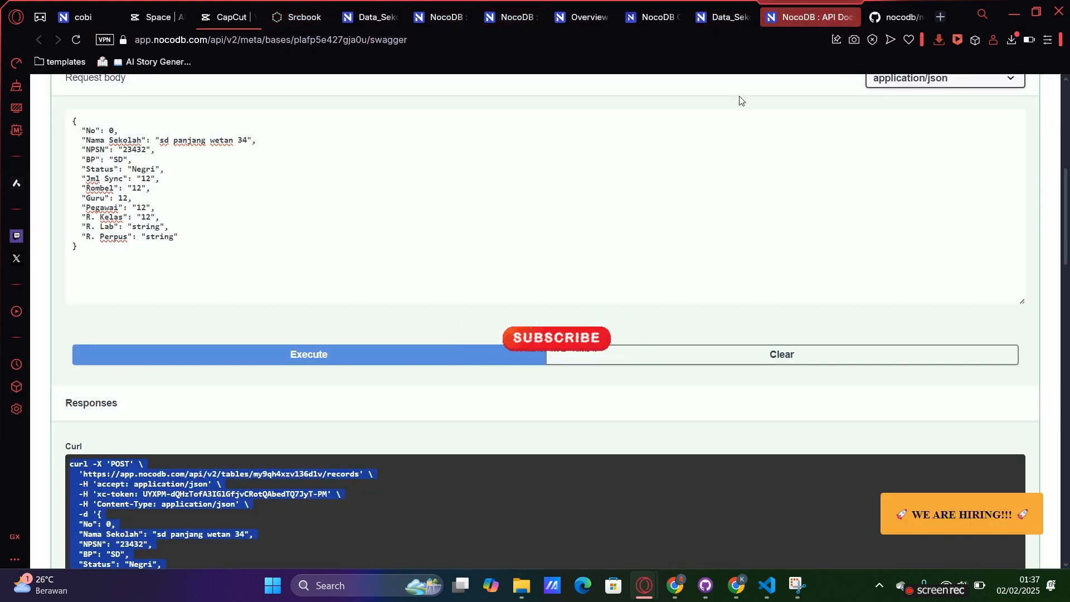
pyautogui.scroll(8, 696, 187)
pyautogui.scroll(-14, 697, 187)
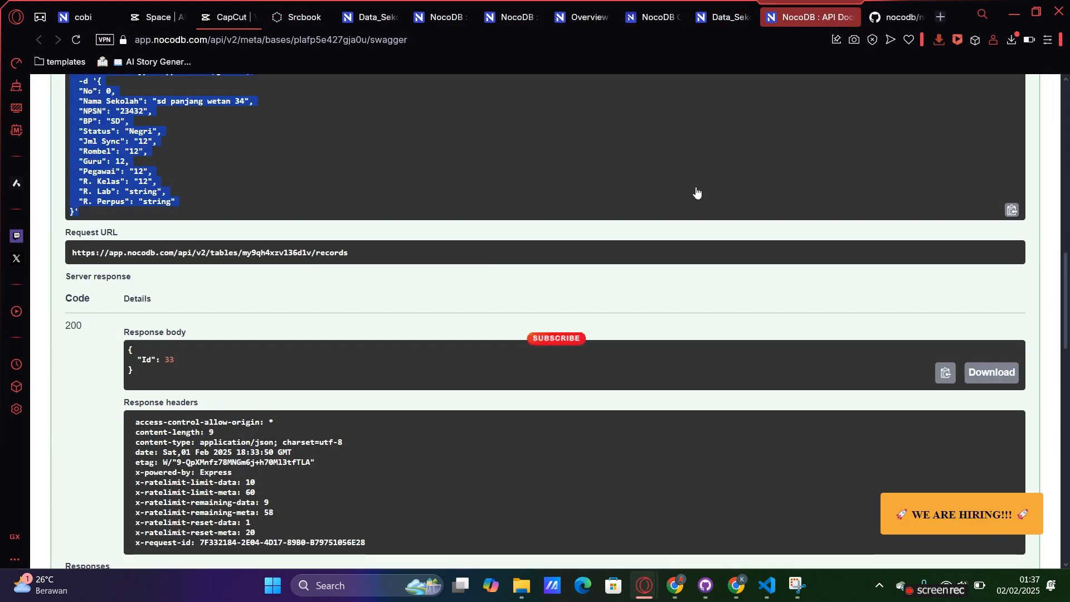
pyautogui.scroll(14, 697, 187)
pyautogui.click(758, 351)
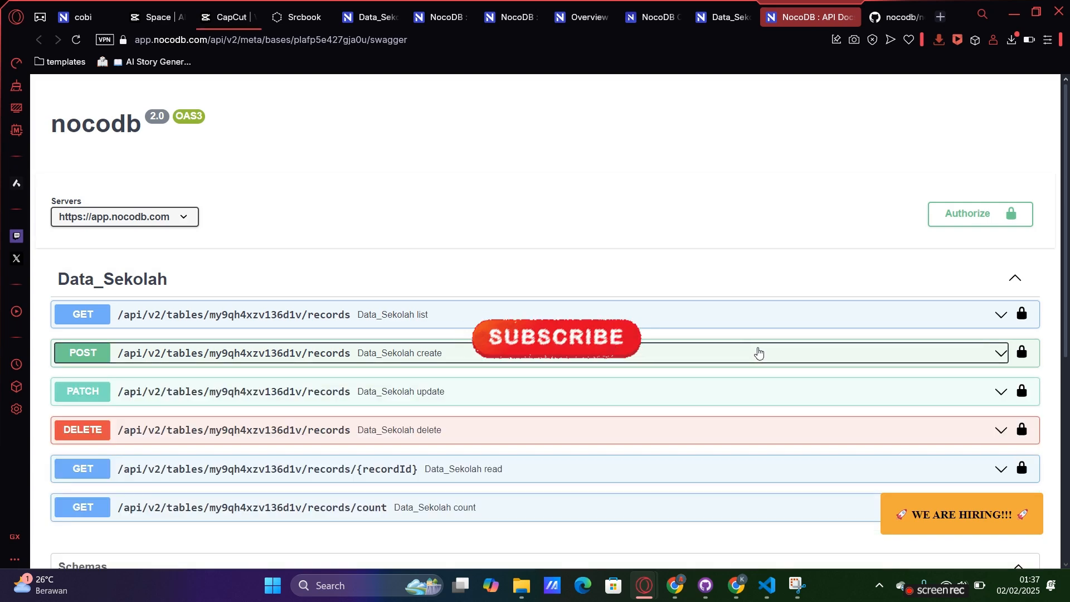
# Step: Expand the Data_Sekolah update endpoint, review its example request body, and enable trying out the request
pyautogui.click(430, 391)
pyautogui.scroll(-5, 430, 396)
pyautogui.scroll(5, 430, 395)
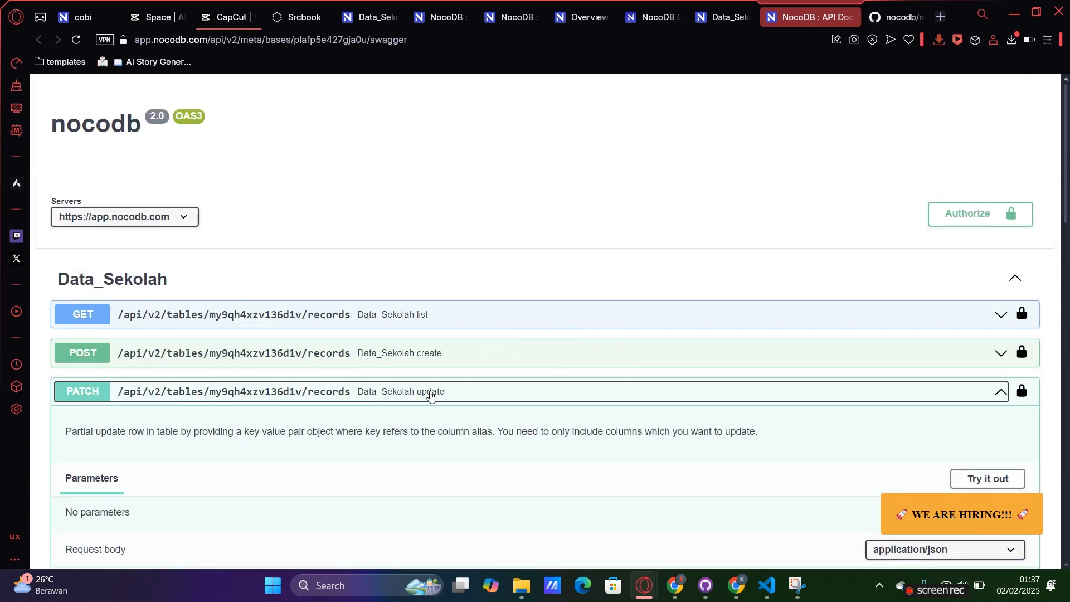
pyautogui.scroll(-5, 431, 394)
pyautogui.scroll(5, 430, 394)
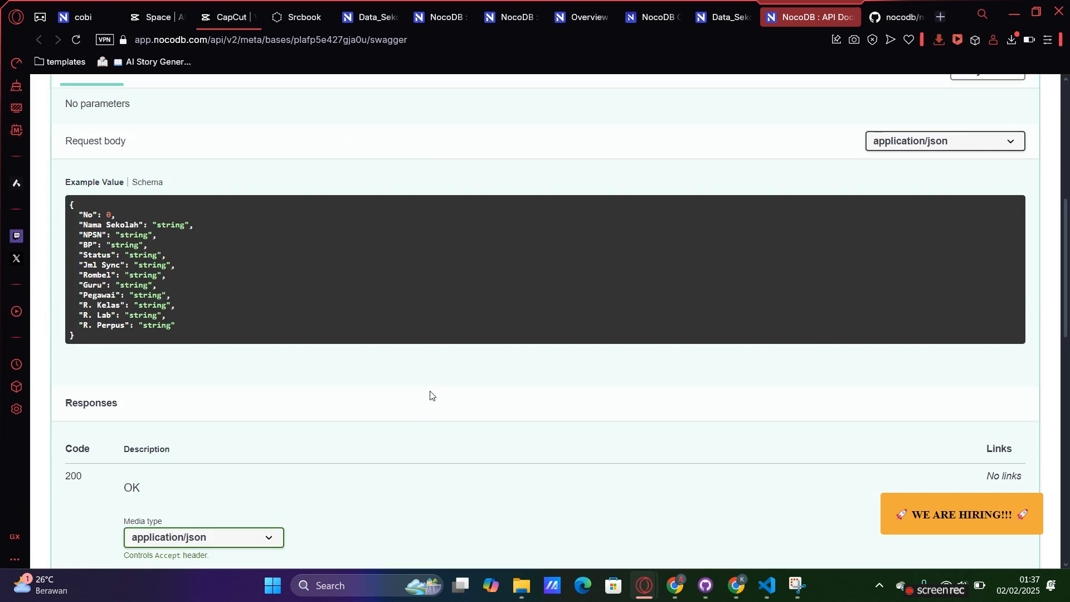
pyautogui.moveTo(1067, 193); pyautogui.dragTo(1068, 242)
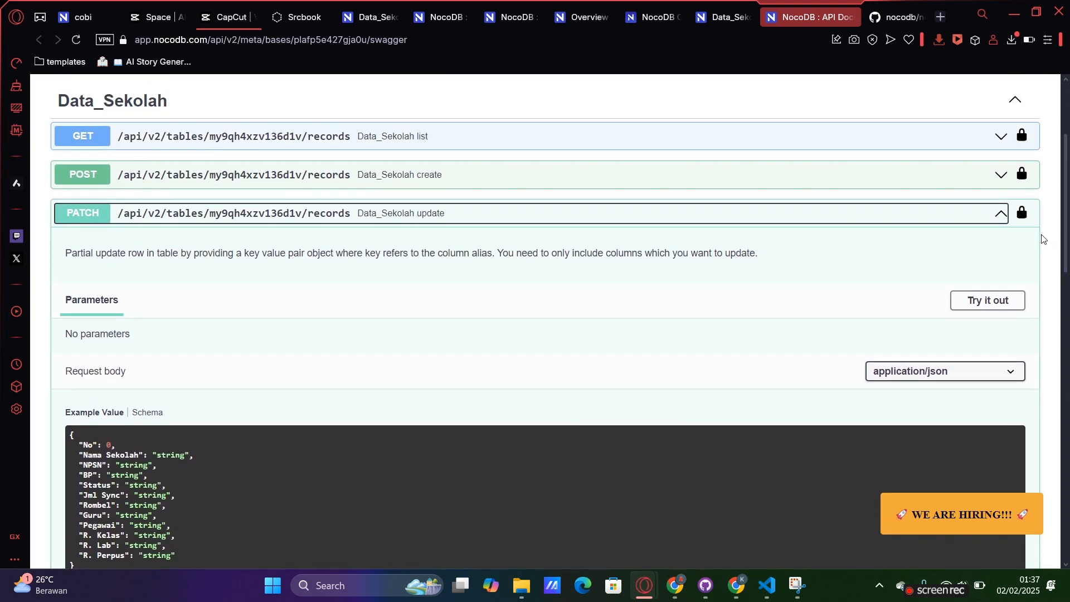
pyautogui.click(1005, 302)
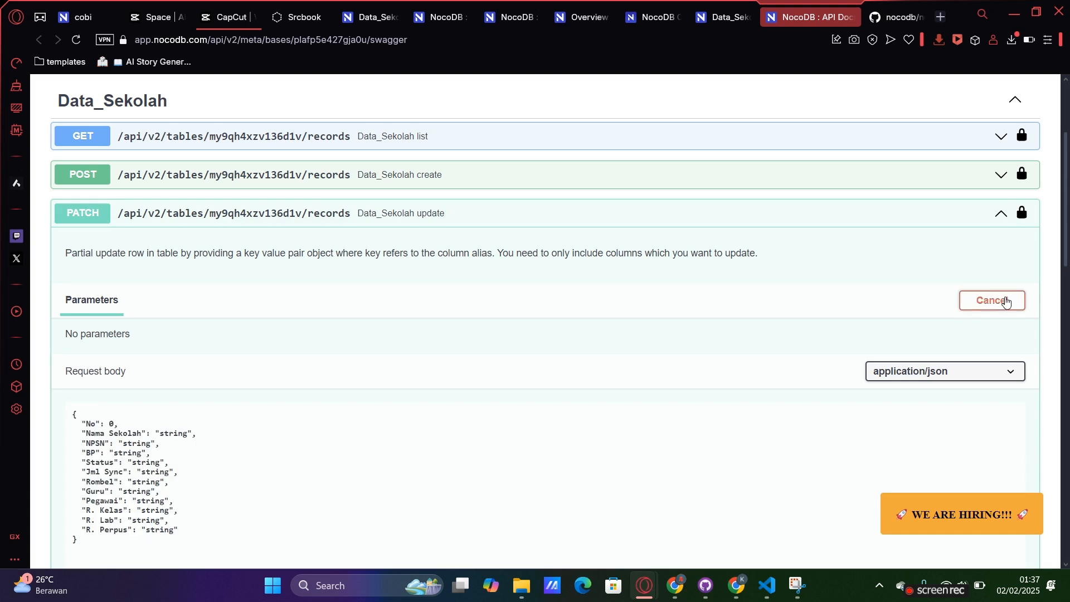
pyautogui.scroll(-2, 1066, 241)
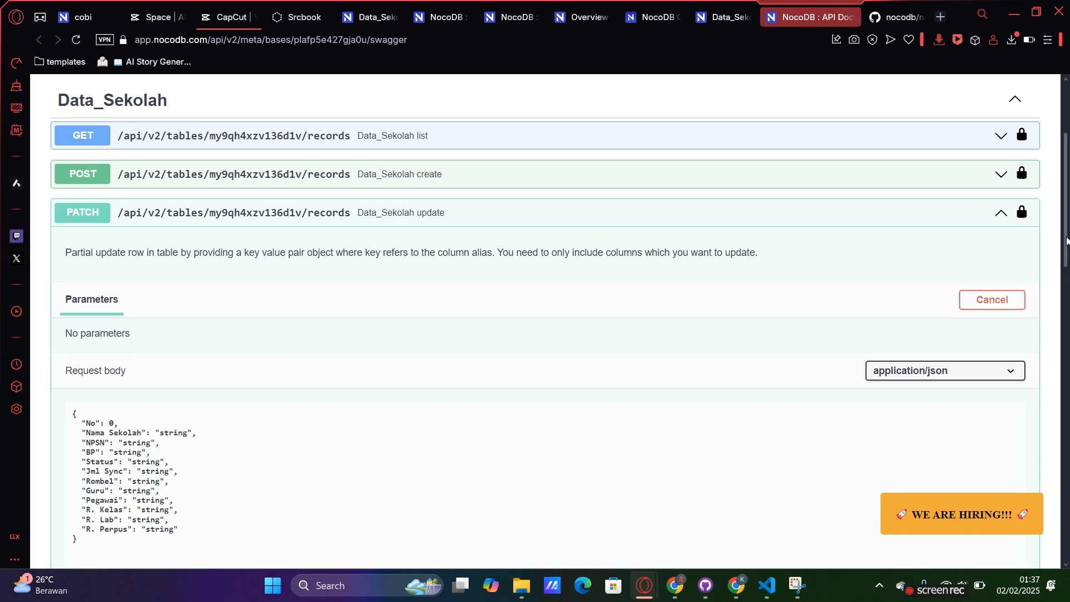
pyautogui.moveTo(1066, 258)
pyautogui.mouseDown()
pyautogui.moveTo(1066, 267)
pyautogui.moveTo(1066, 249)
pyautogui.mouseUp()
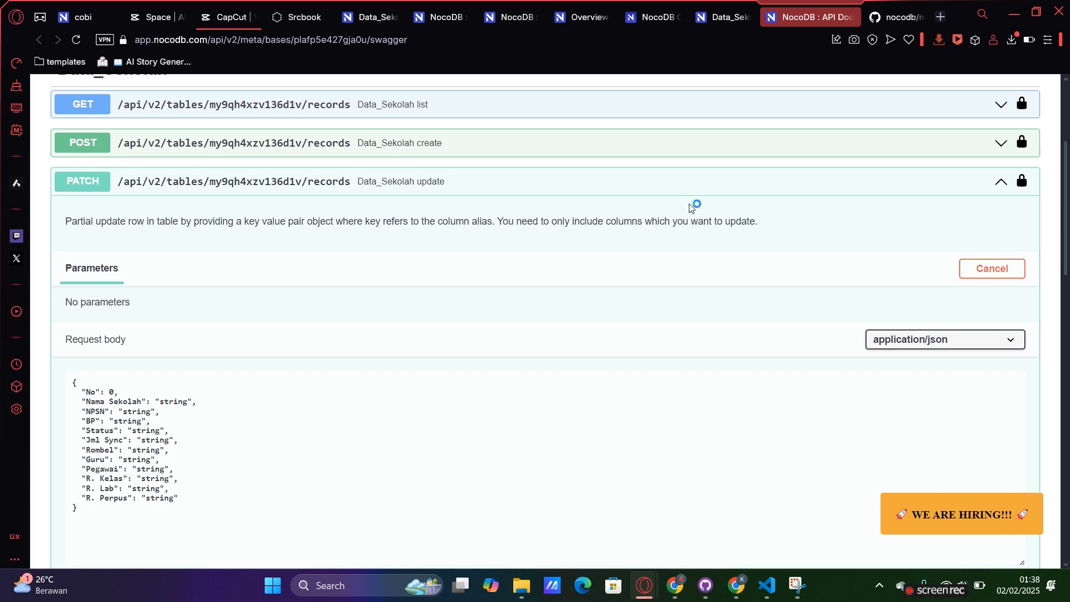
pyautogui.moveTo(1068, 194)
pyautogui.mouseDown()
pyautogui.moveTo(1066, 322)
pyautogui.moveTo(1064, 207)
pyautogui.mouseUp()
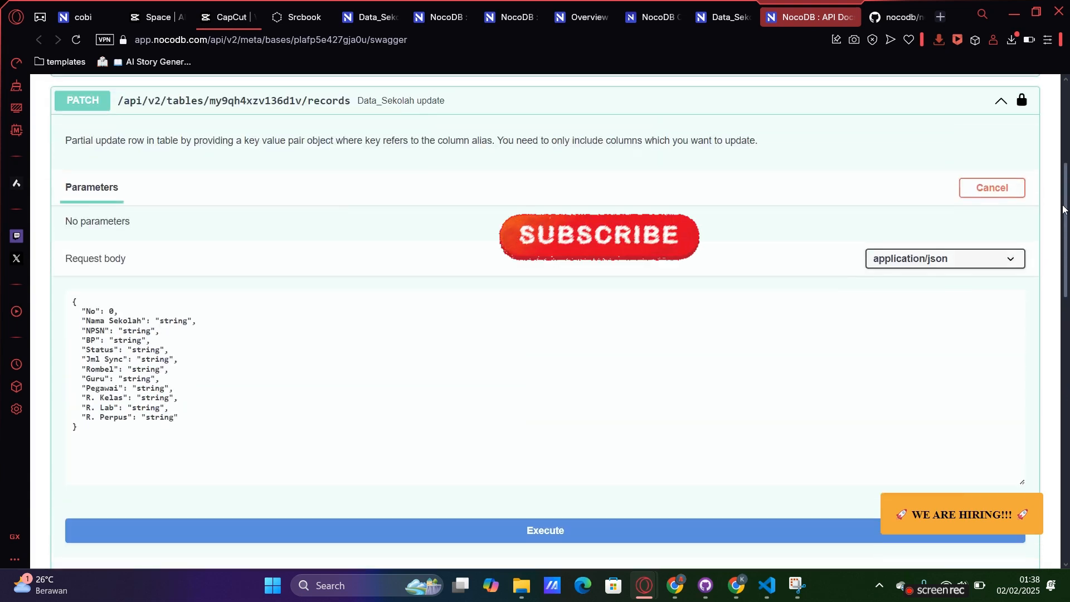
# Step: Look up the last school's name in the Data_Sekolah table and set Nama Sekolah to "SD Kalisari" in the update request body
pyautogui.moveTo(189, 322); pyautogui.dragTo(161, 321)
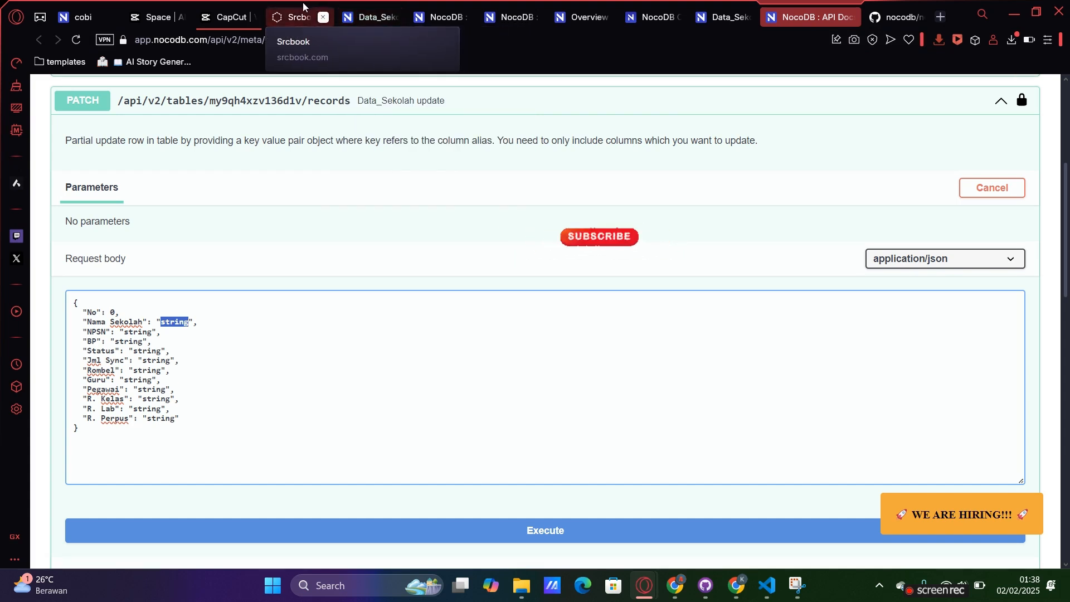
pyautogui.click(705, 12)
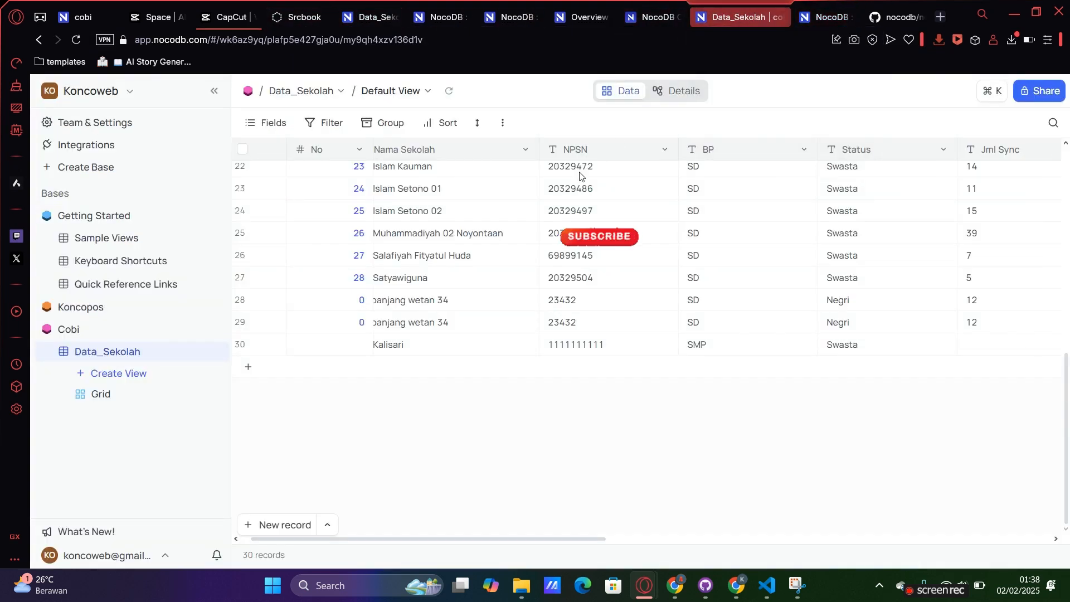
pyautogui.moveTo(394, 538); pyautogui.dragTo(348, 538)
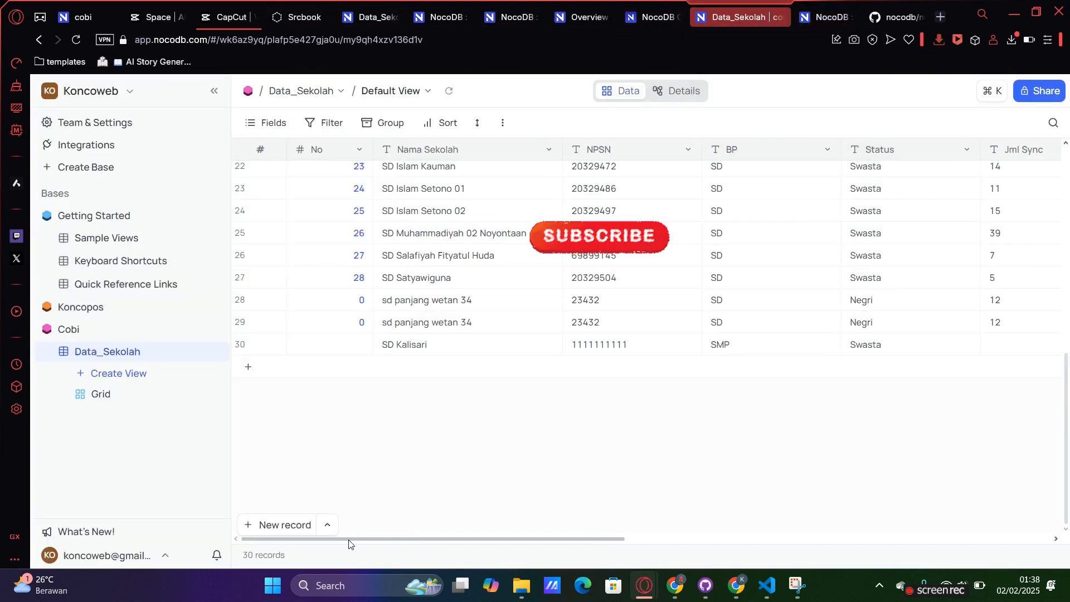
pyautogui.click(814, 17)
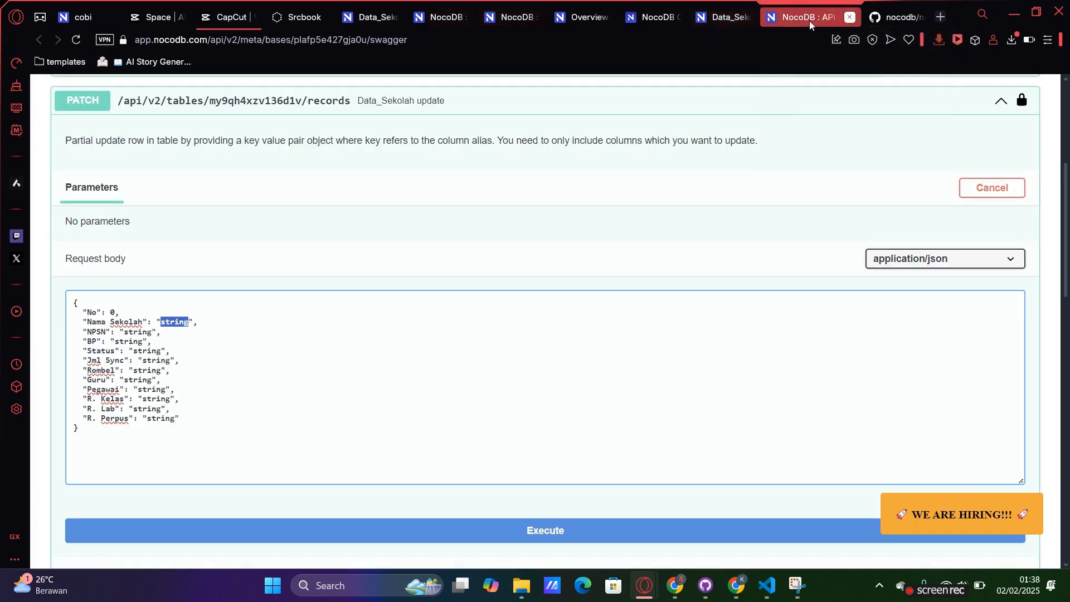
pyautogui.write('SD ')
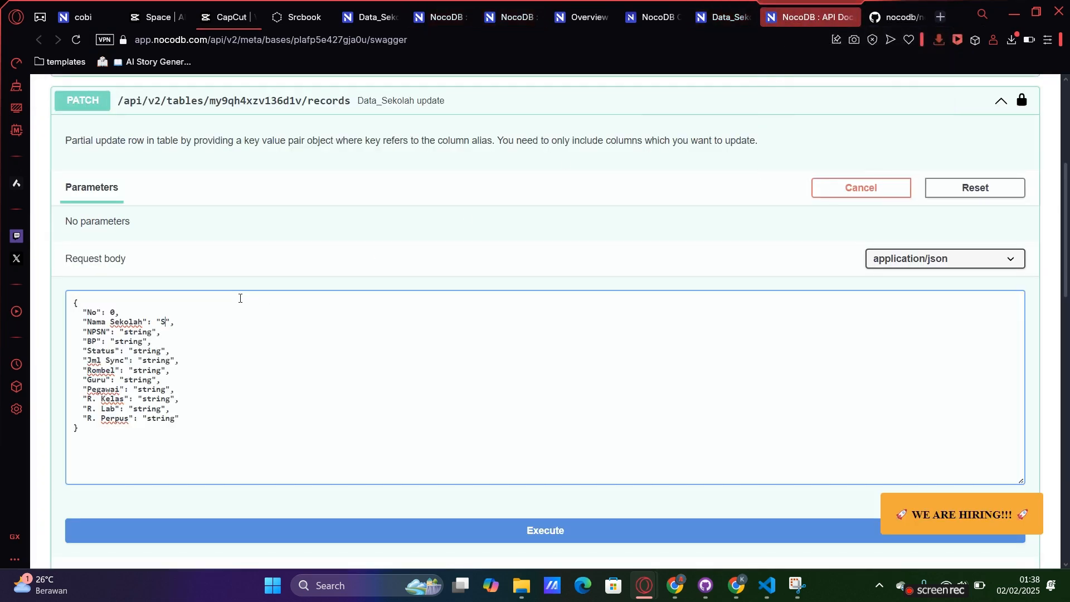
pyautogui.write('Kalisari')
# Step: Set R. Kelas to "1000" in the request body and try to execute the Data_Sekolah update
pyautogui.moveTo(170, 397); pyautogui.dragTo(144, 399)
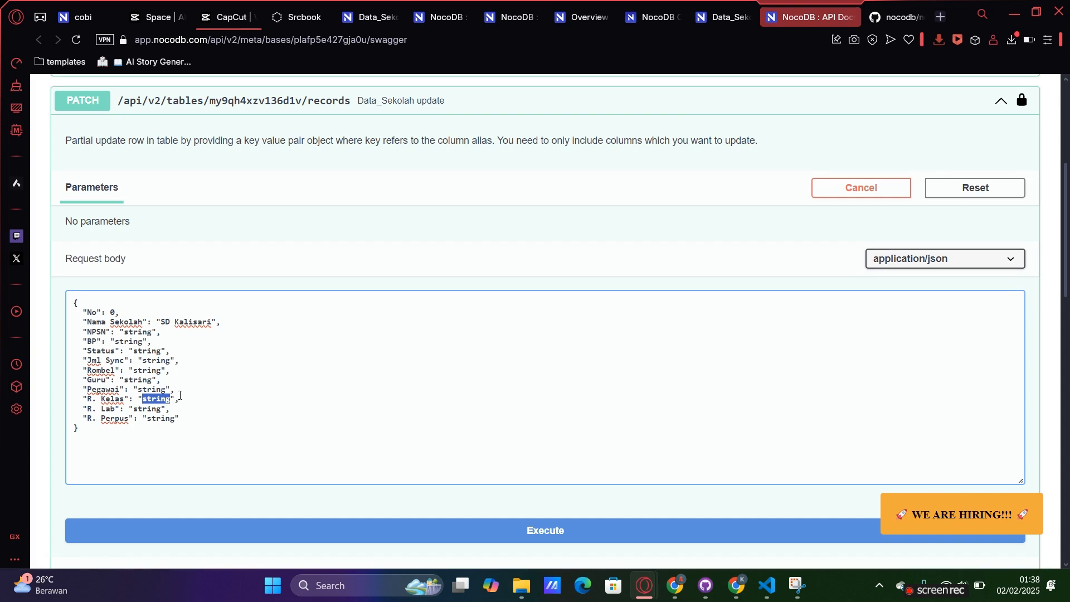
pyautogui.write('1000')
pyautogui.click(413, 530)
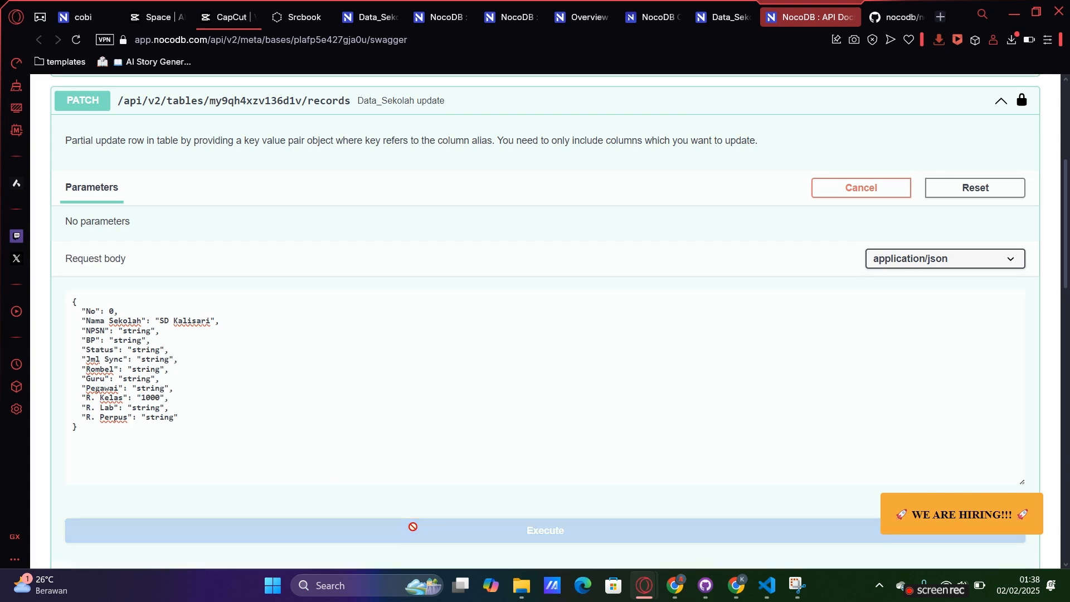
pyautogui.scroll(-6, 700, 415)
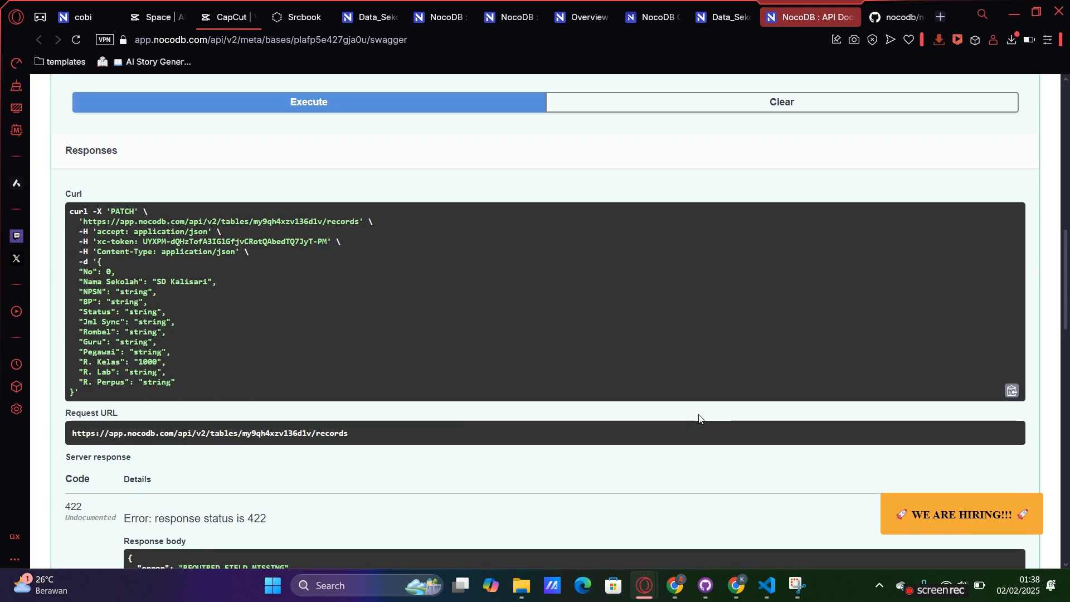
# Step: Reload the Data_Sekolah table in NocoDB and compare the SD Kalisari record's columns with the update request
pyautogui.click(724, 17)
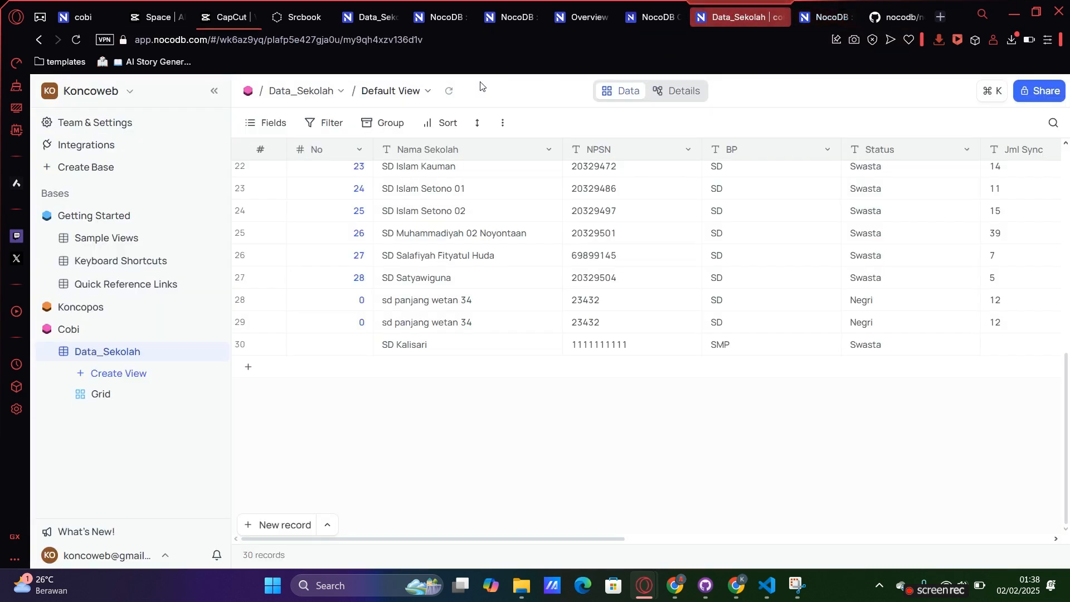
pyautogui.click(449, 94)
pyautogui.moveTo(599, 540); pyautogui.dragTo(752, 524)
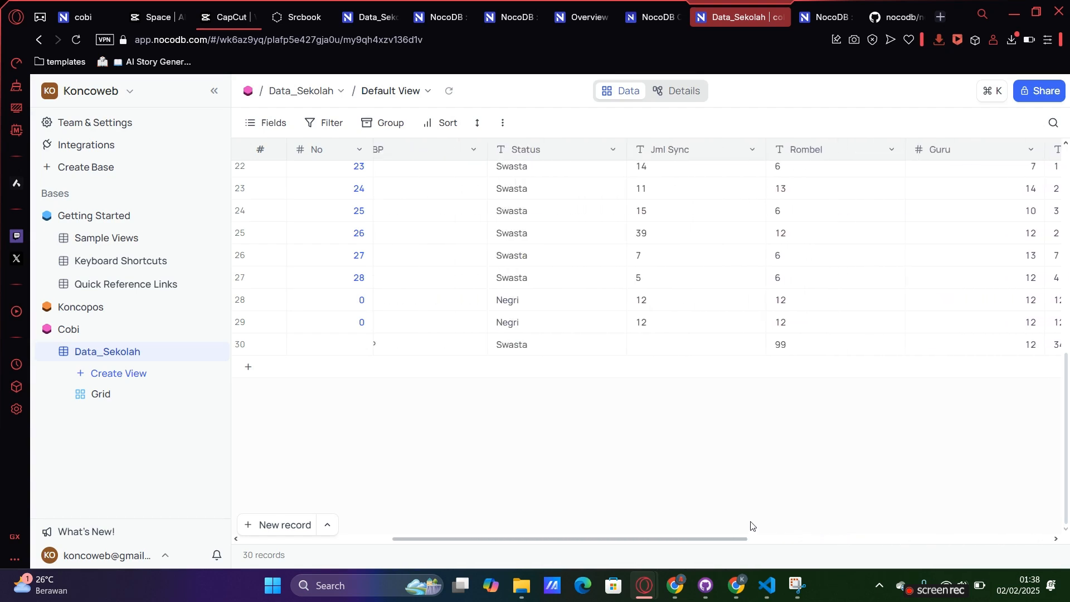
pyautogui.click(821, 12)
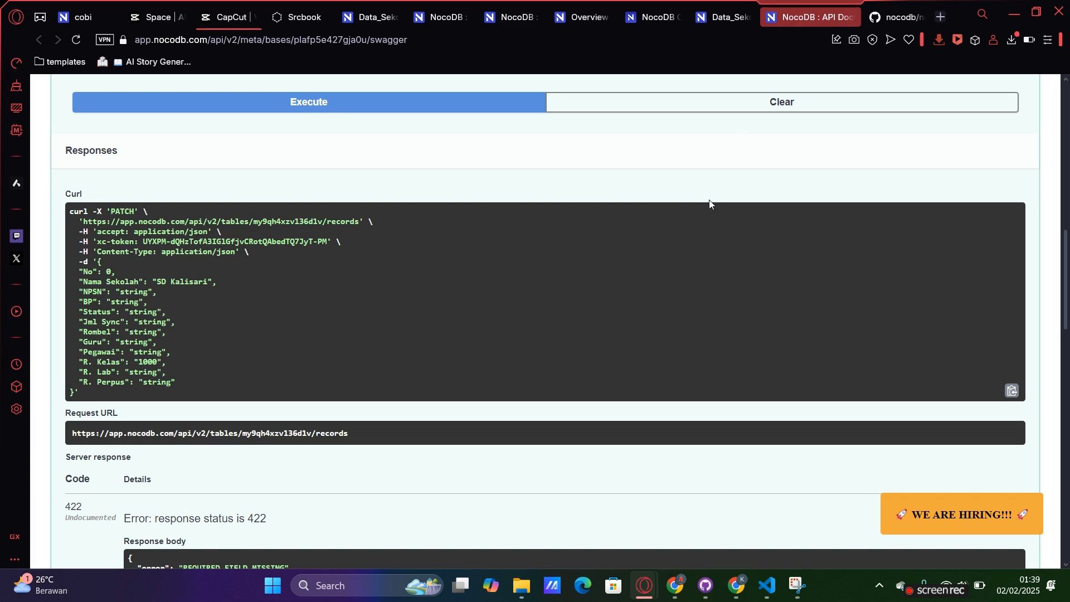
pyautogui.click(721, 15)
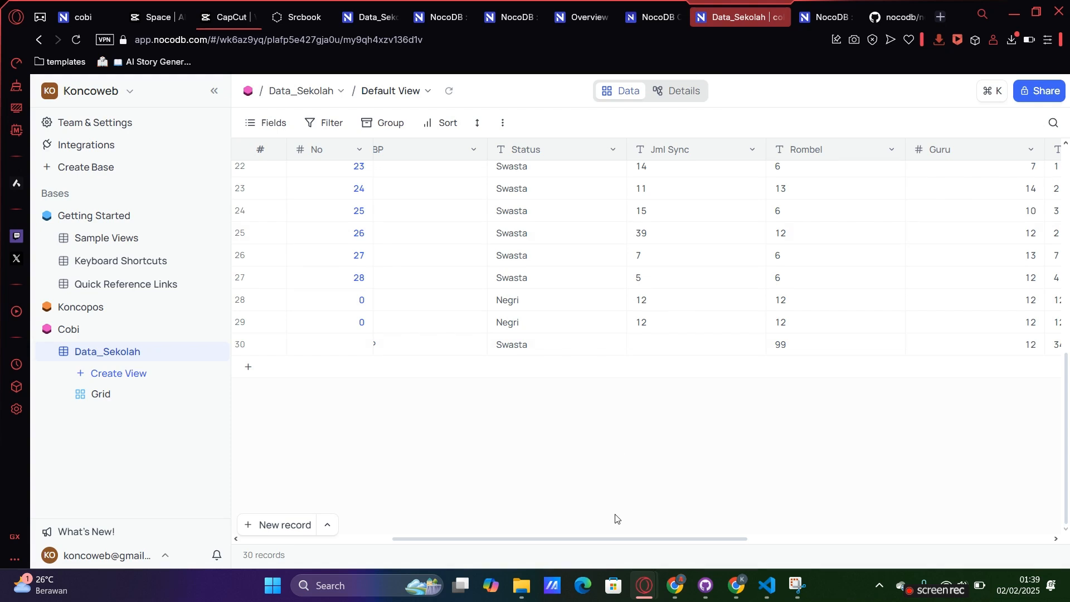
pyautogui.moveTo(621, 539); pyautogui.dragTo(826, 563)
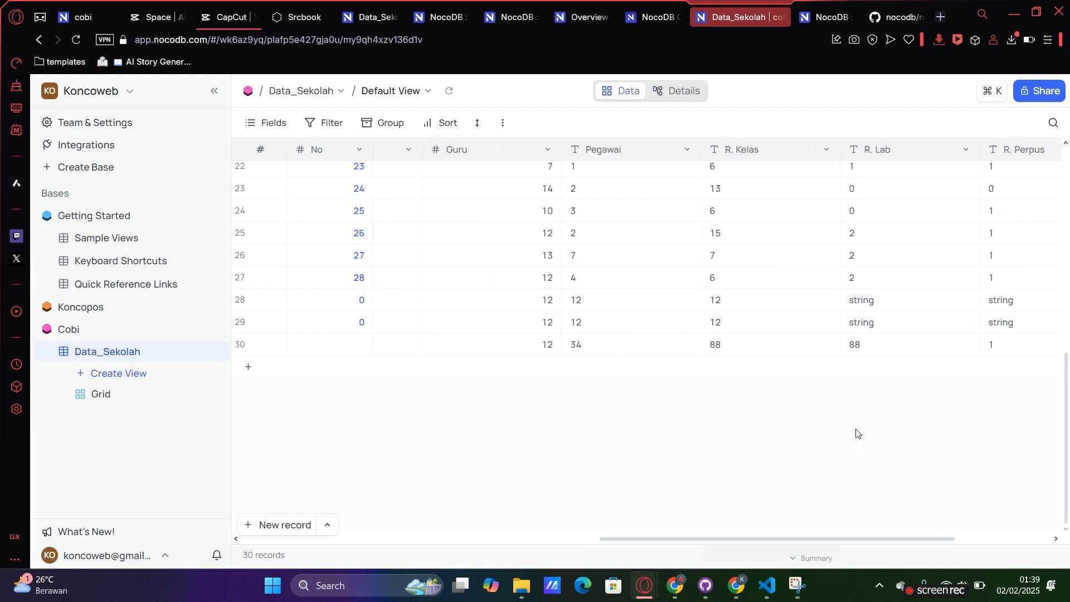
pyautogui.click(825, 16)
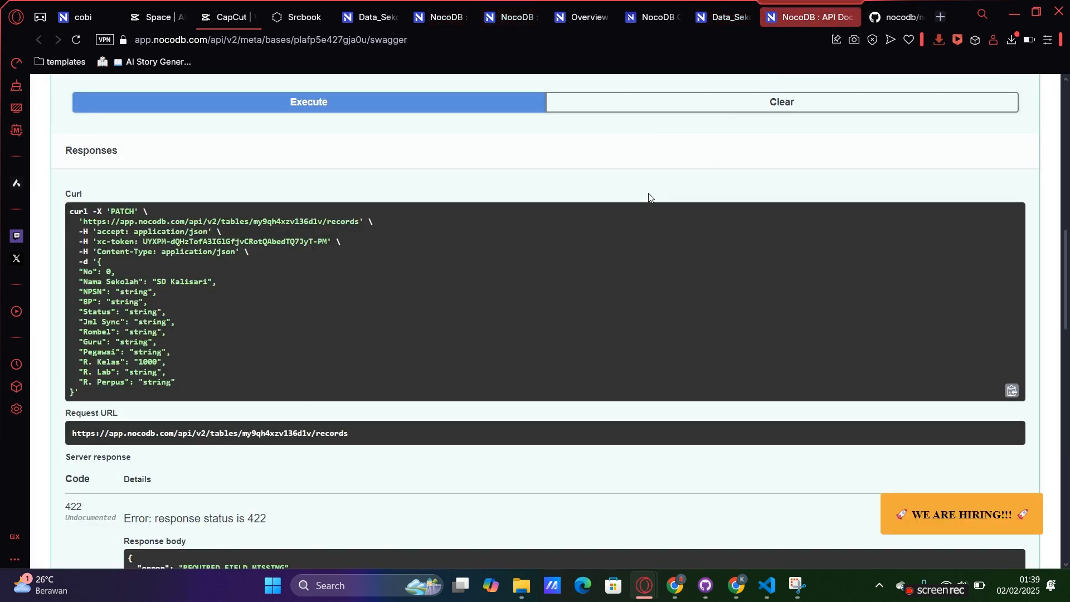
pyautogui.click(733, 16)
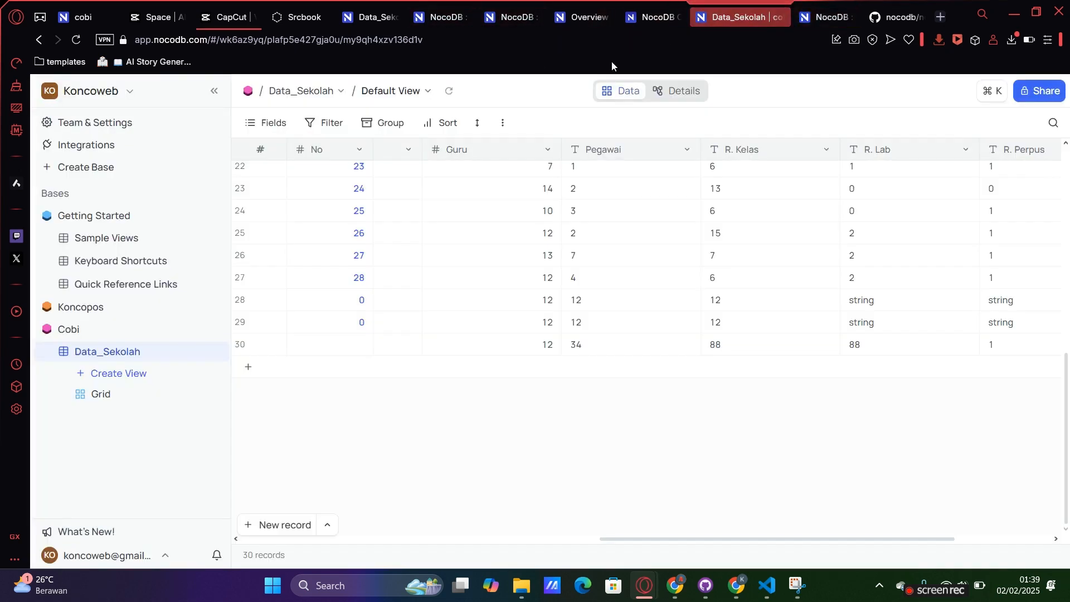
pyautogui.click(448, 90)
pyautogui.moveTo(696, 539); pyautogui.dragTo(911, 545)
pyautogui.moveTo(833, 545); pyautogui.dragTo(294, 529)
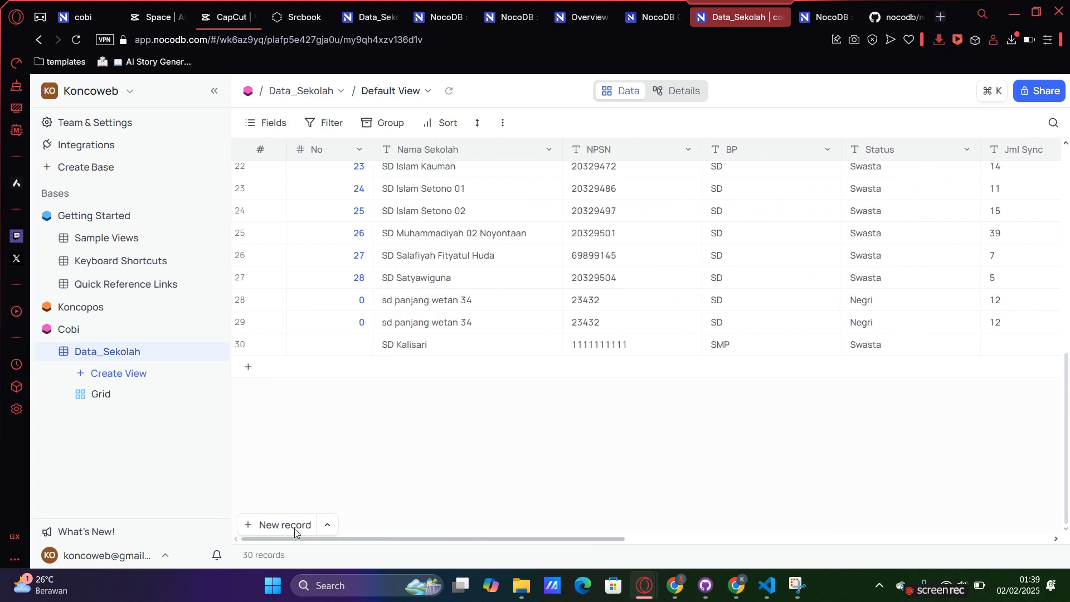
# Step: Return to the API documentation and examine the update request's server response, including its body, headers and documented response codes
pyautogui.click(878, 9)
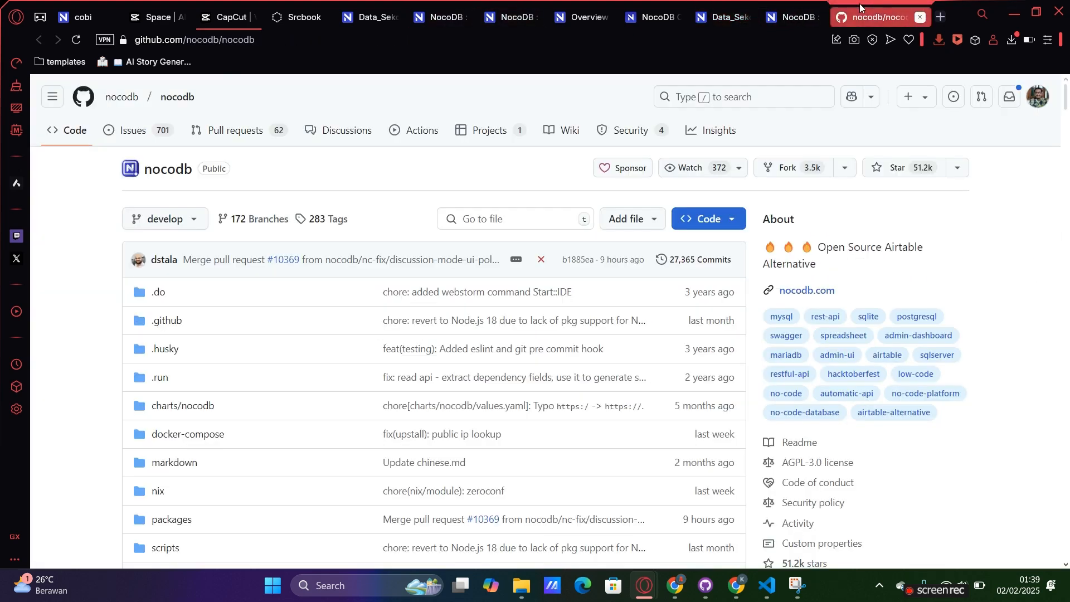
pyautogui.click(788, 7)
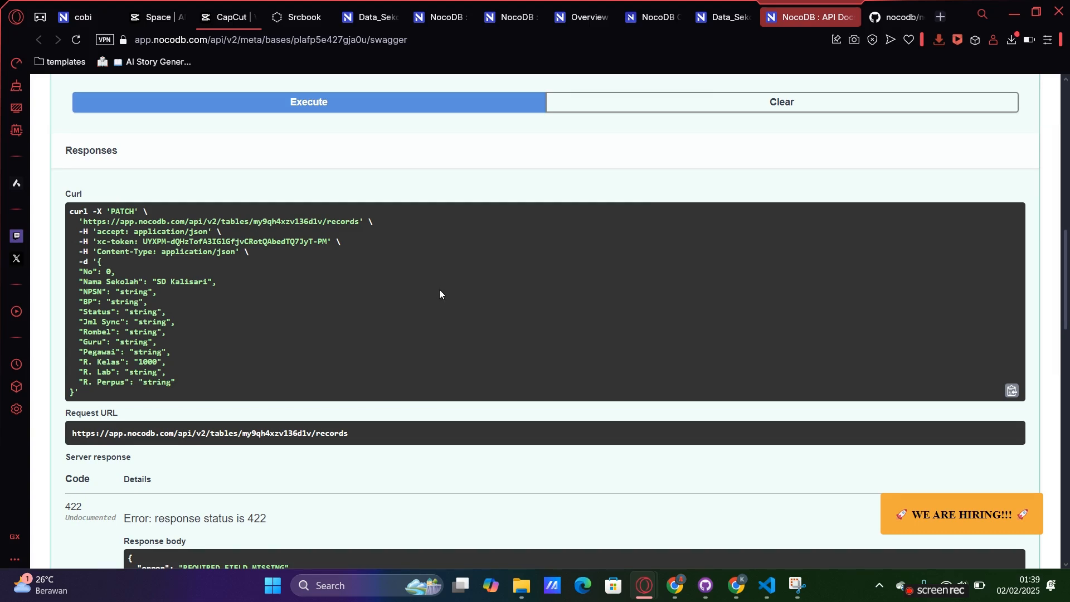
pyautogui.scroll(15, 439, 294)
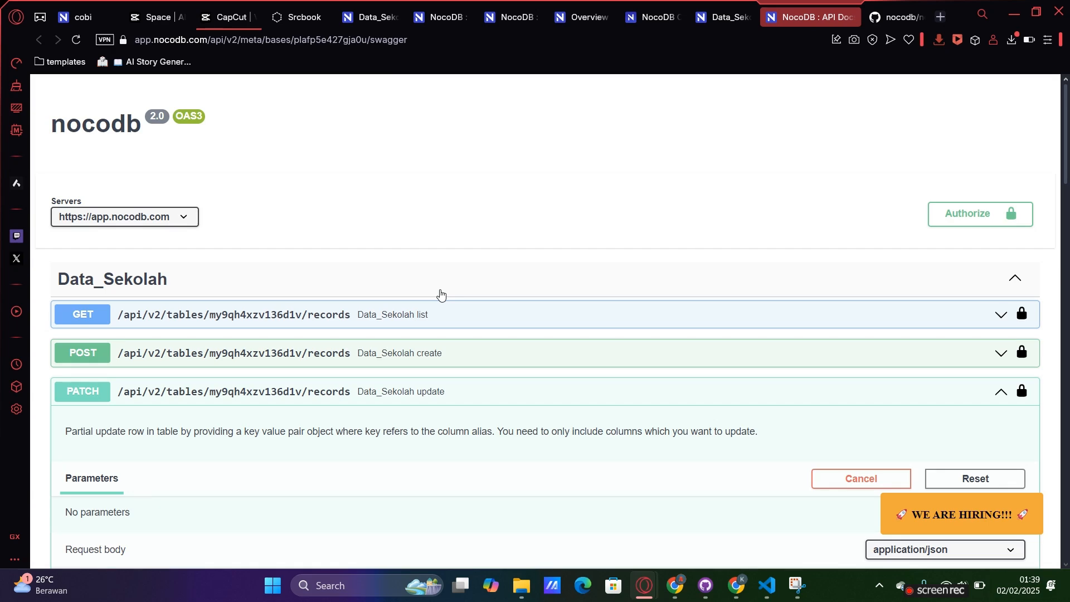
pyautogui.scroll(-15, 440, 294)
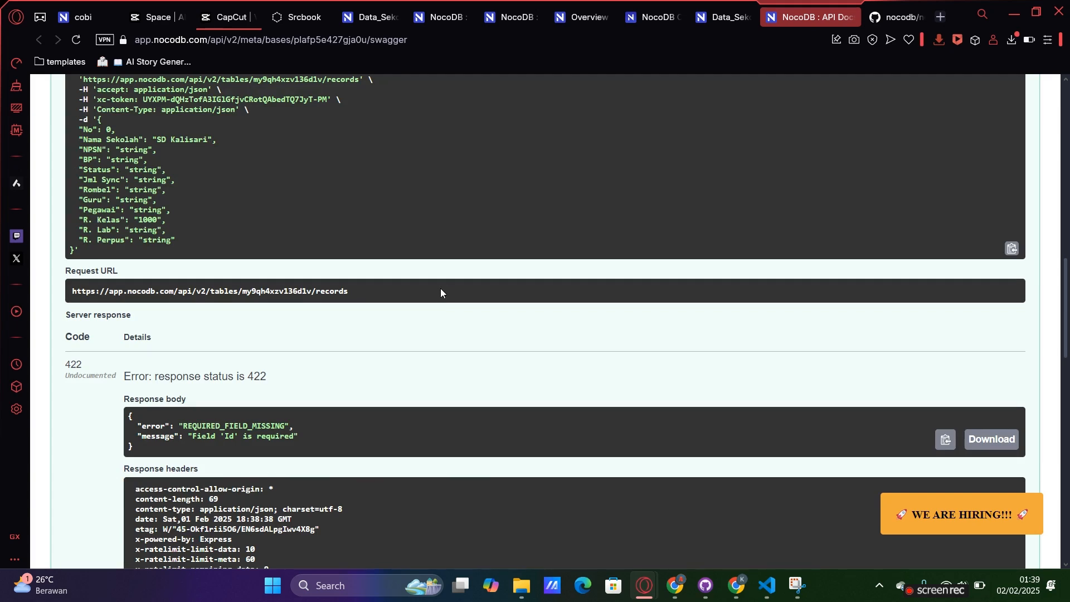
pyautogui.scroll(-1, 440, 292)
pyautogui.scroll(-7, 440, 292)
pyautogui.scroll(8, 440, 292)
pyautogui.scroll(-8, 440, 292)
pyautogui.scroll(8, 441, 293)
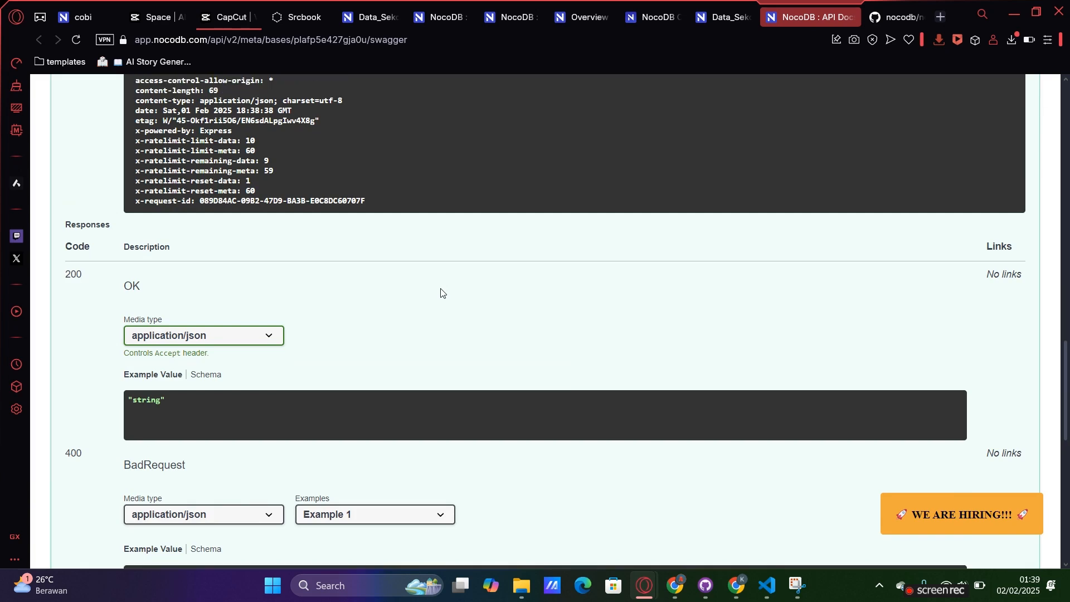
pyautogui.moveTo(1066, 265); pyautogui.dragTo(1064, 312)
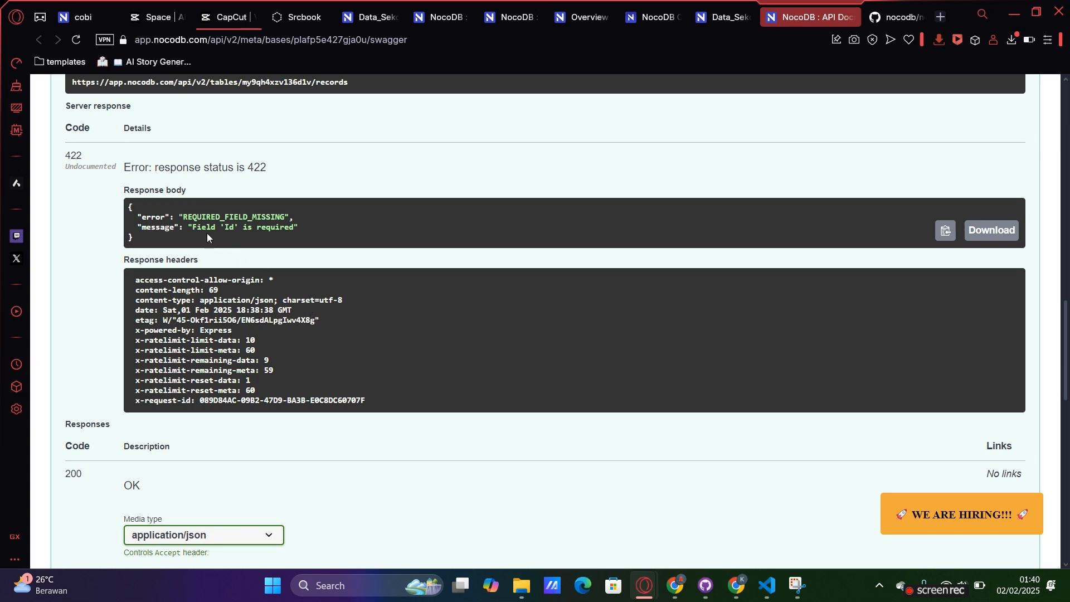
pyautogui.scroll(8, 209, 234)
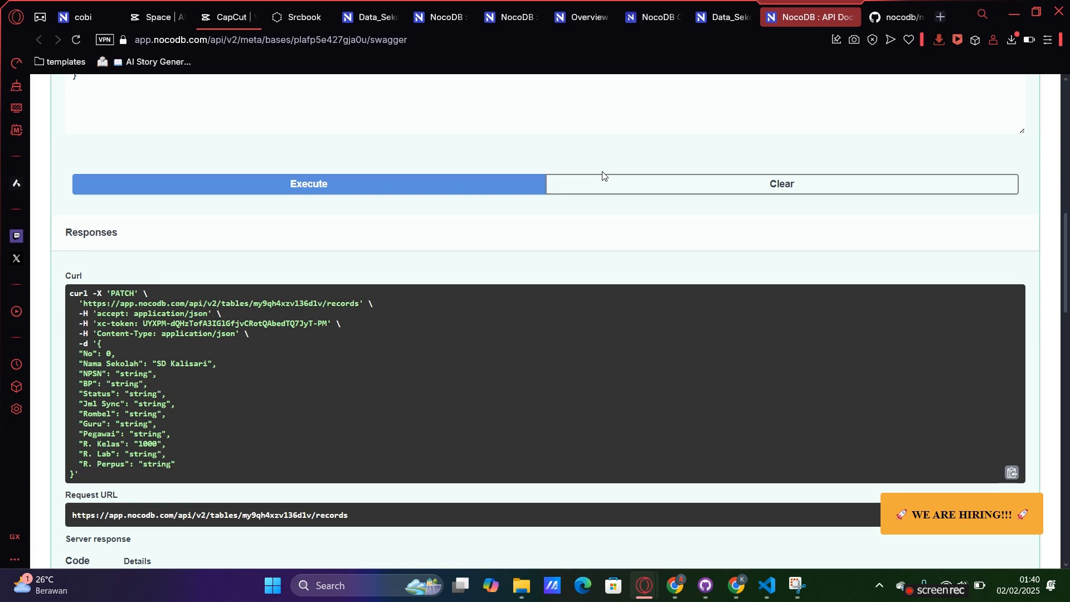
# Step: Open the Data_Sekolah list request in the API documentation and examine the Id field and page info in its response body
pyautogui.press('Home')
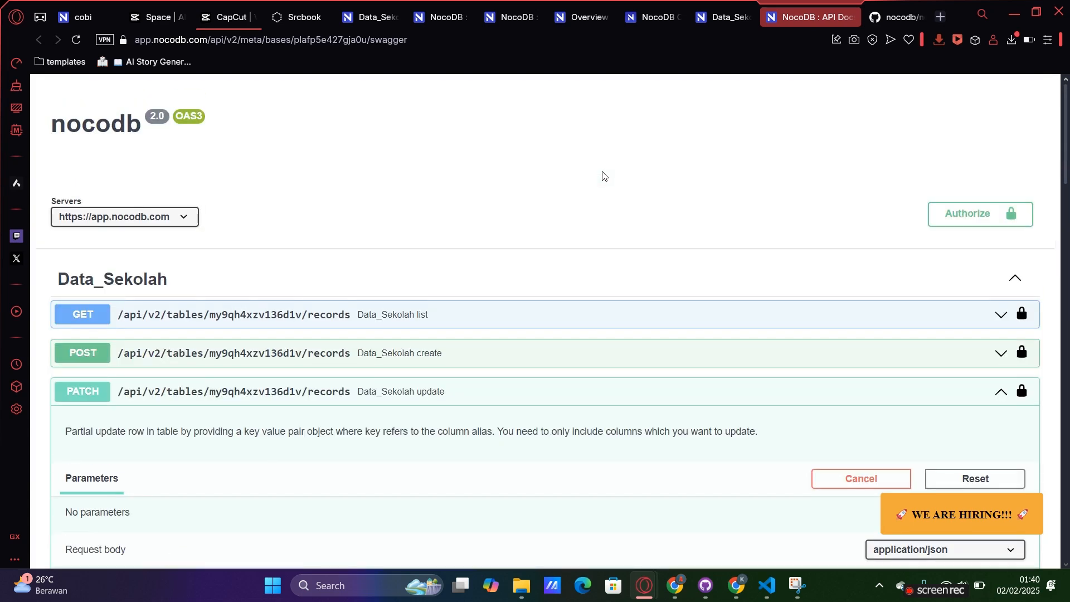
pyautogui.click(327, 314)
pyautogui.scroll(-10, 393, 303)
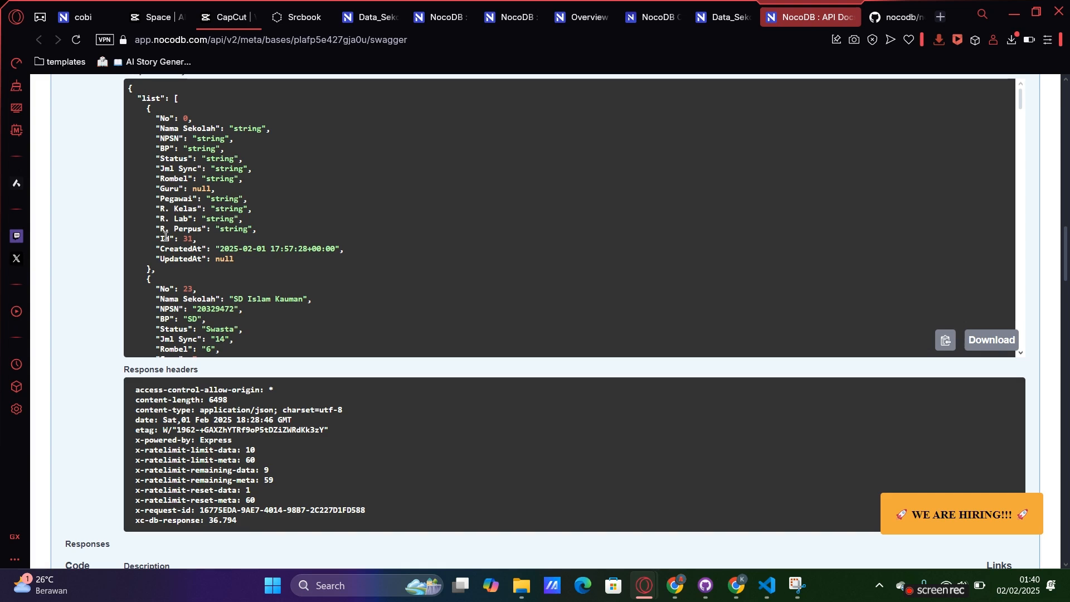
pyautogui.moveTo(155, 238); pyautogui.dragTo(217, 244)
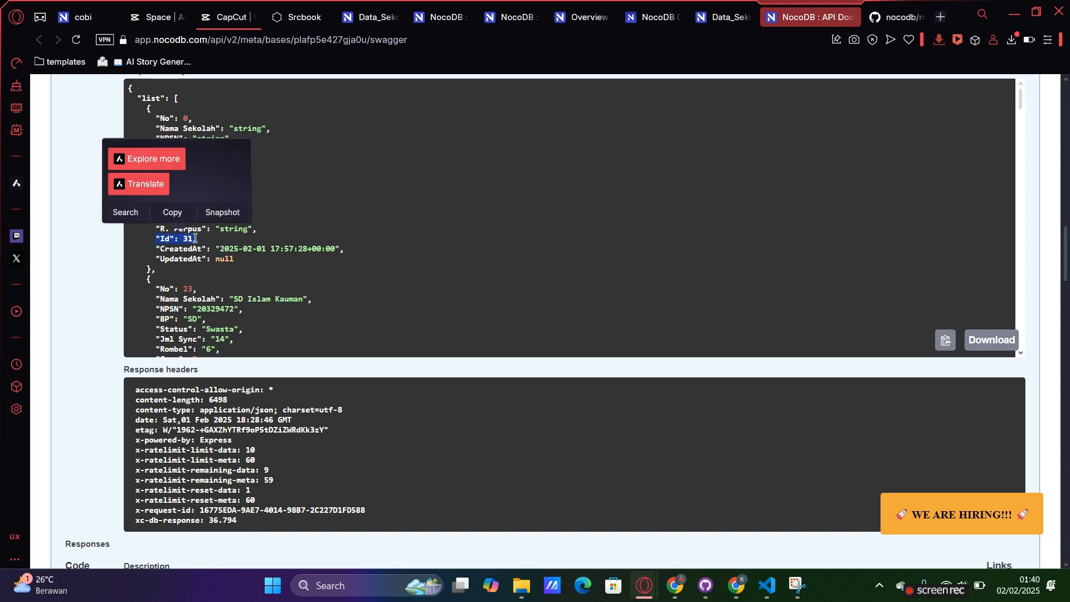
pyautogui.click(217, 243)
pyautogui.scroll(-4, 720, 141)
pyautogui.scroll(-4, 720, 147)
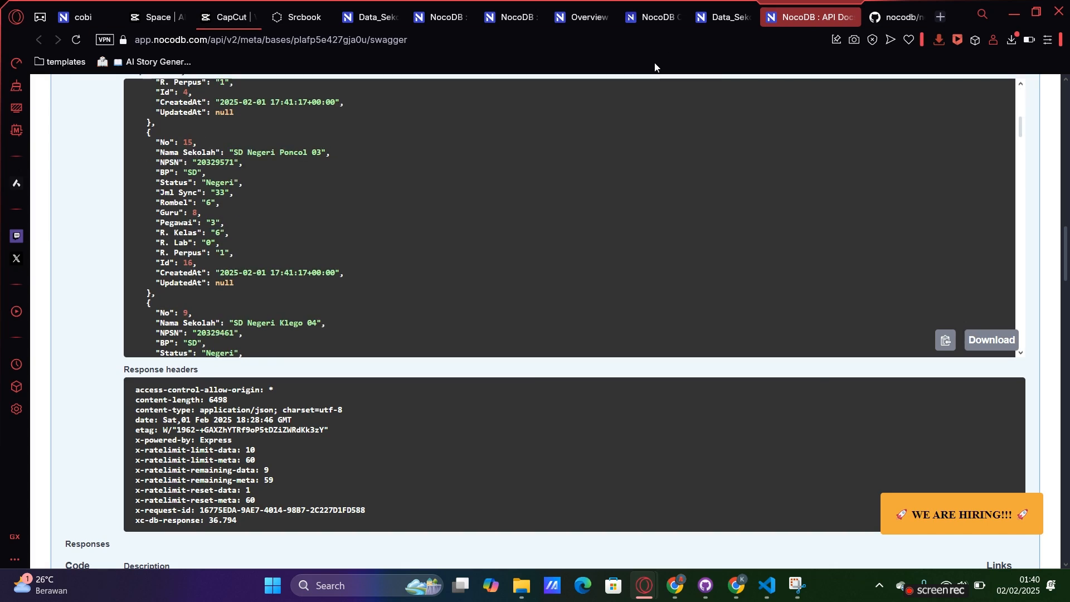
pyautogui.scroll(-5, 665, 187)
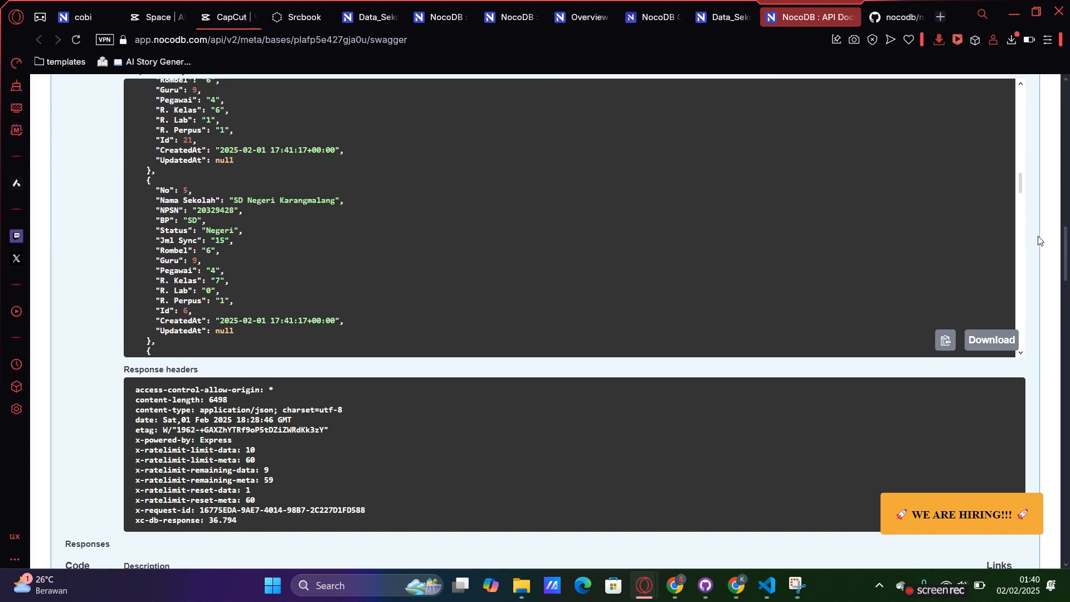
pyautogui.moveTo(1020, 182); pyautogui.dragTo(1021, 334)
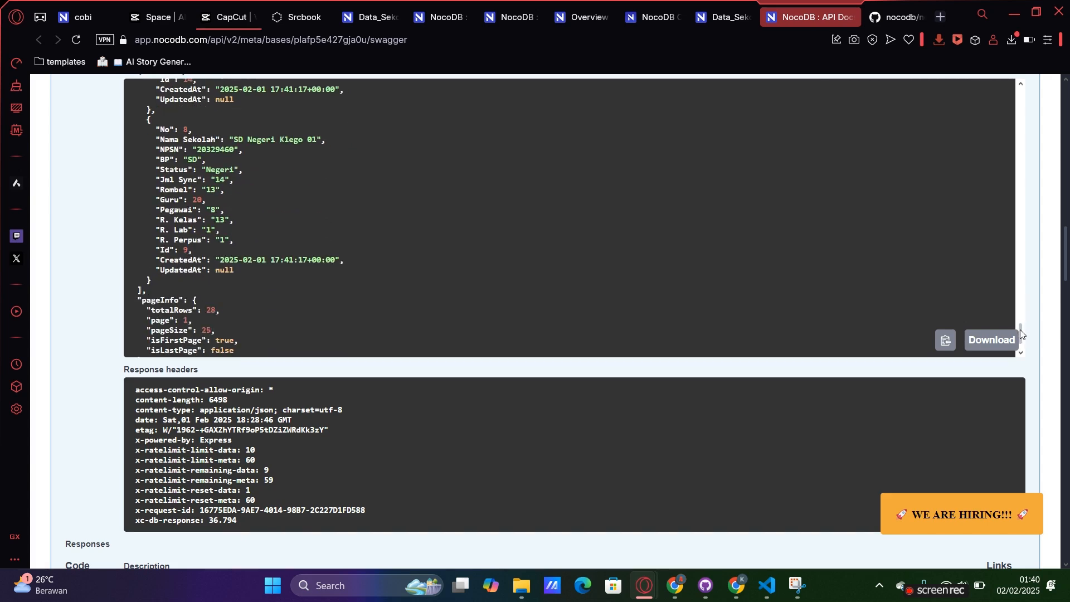
# Step: Switch to Srcbook and send the chat request 'update table agar menunjukkan kolom "Id"', checking the Id field name in the API response
pyautogui.click(304, 17)
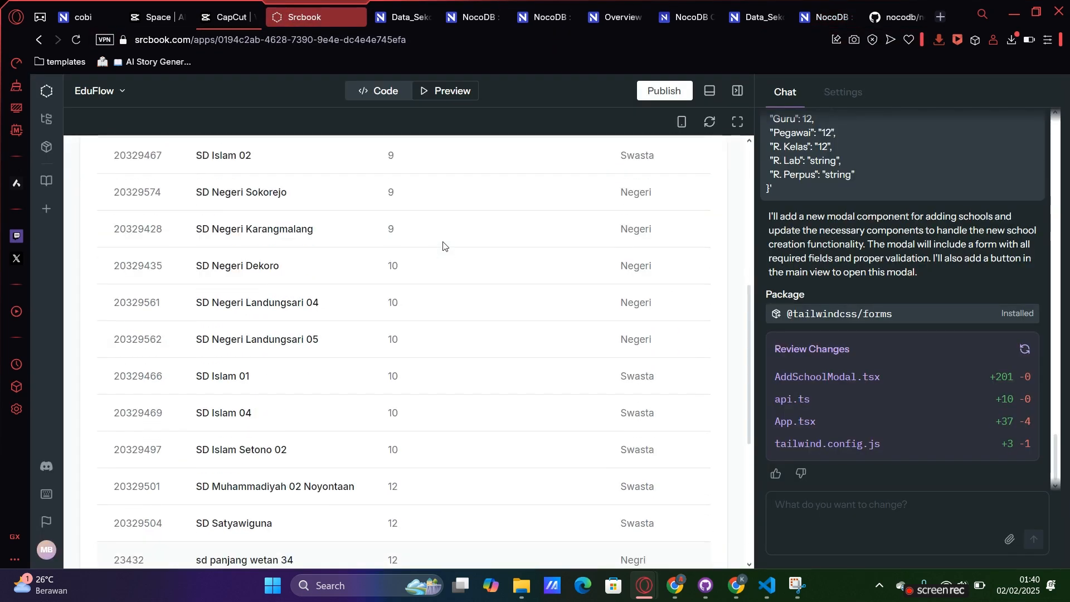
pyautogui.click(836, 500)
pyautogui.write('upda')
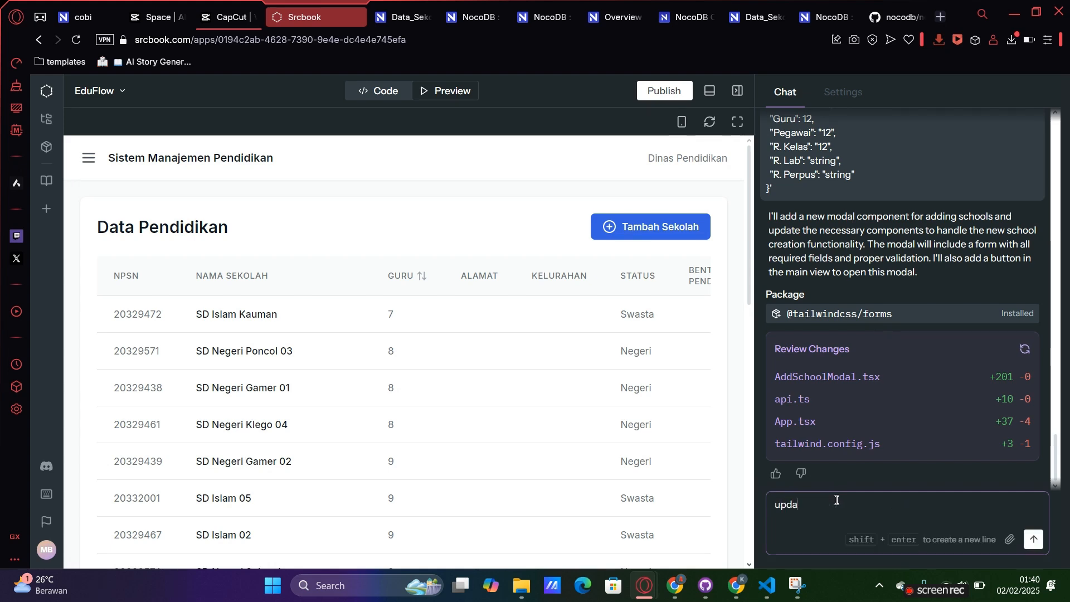
pyautogui.write('te table agar menunjukka')
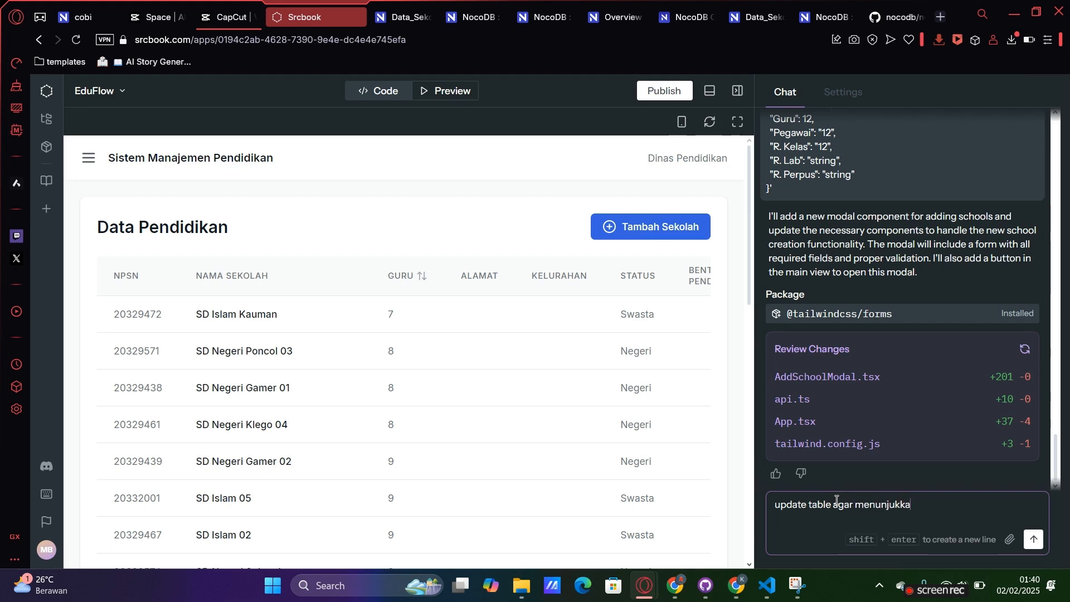
pyautogui.write('n kolom Id')
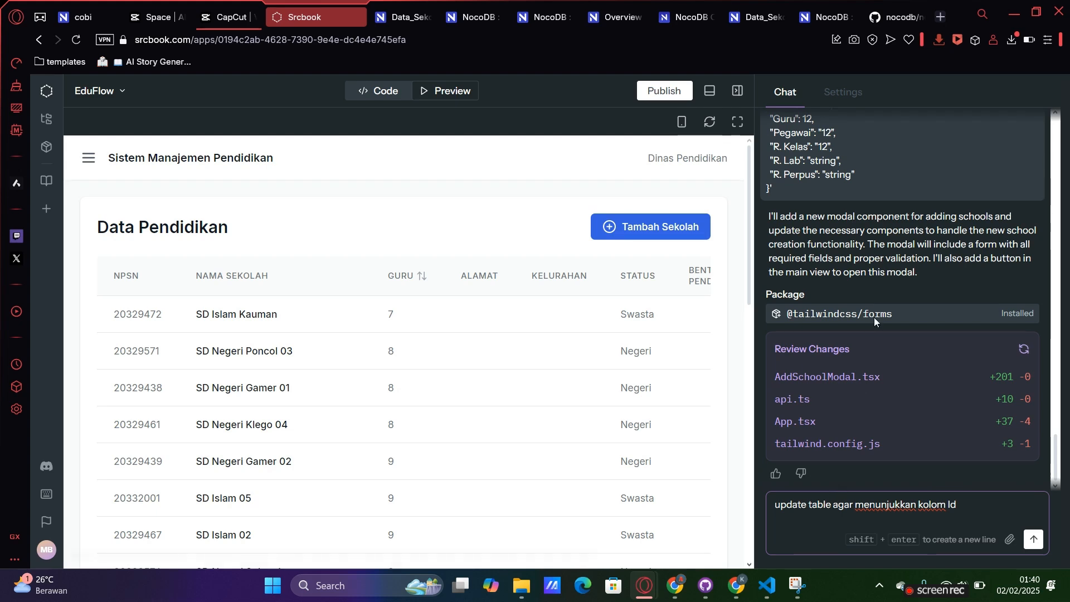
pyautogui.click(822, 12)
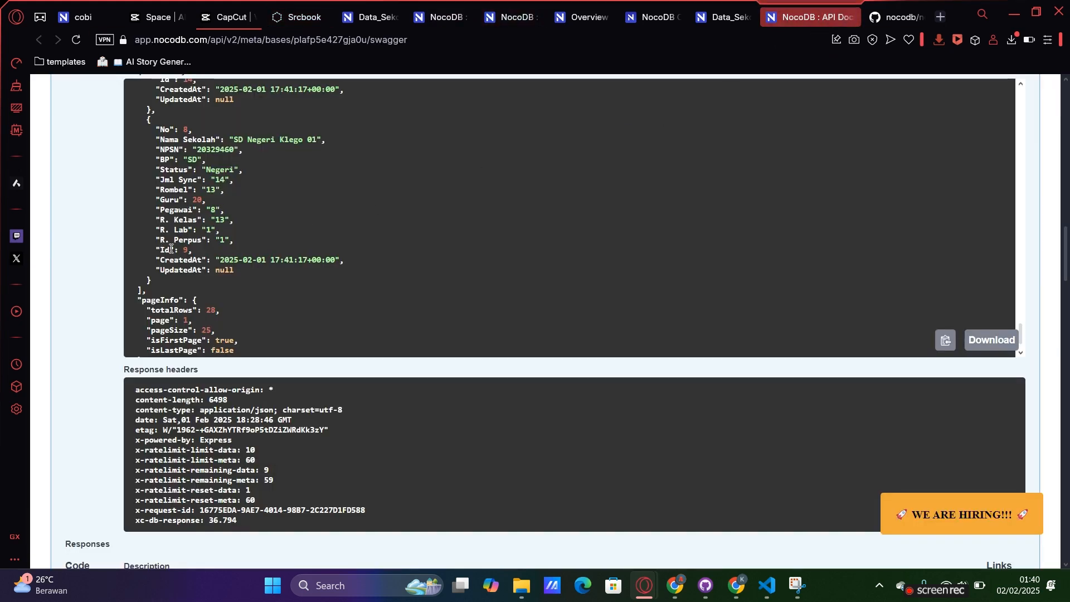
pyautogui.moveTo(159, 249); pyautogui.dragTo(193, 251)
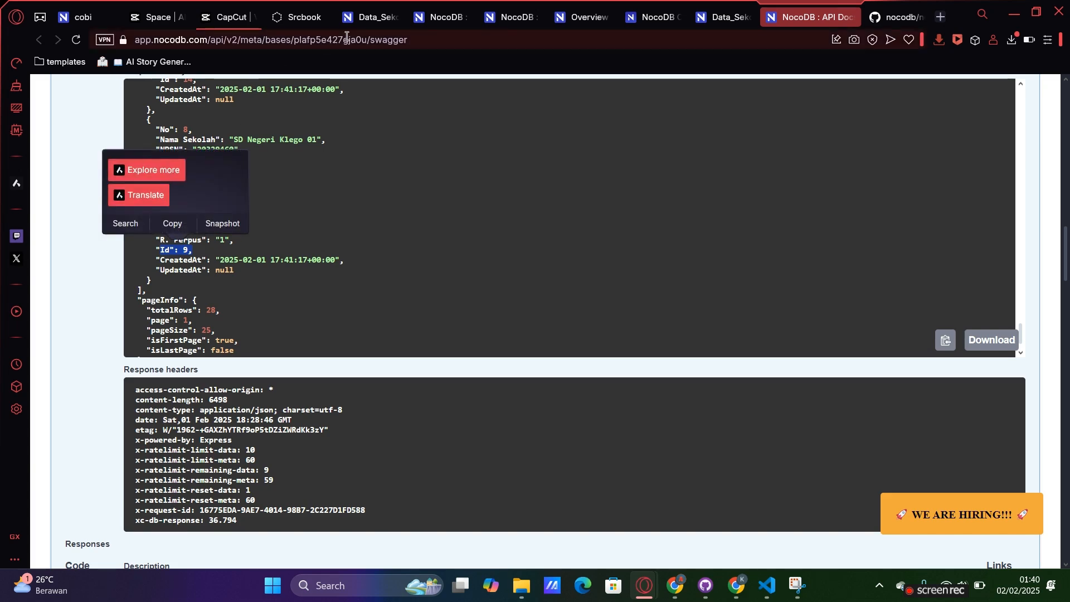
pyautogui.click(301, 17)
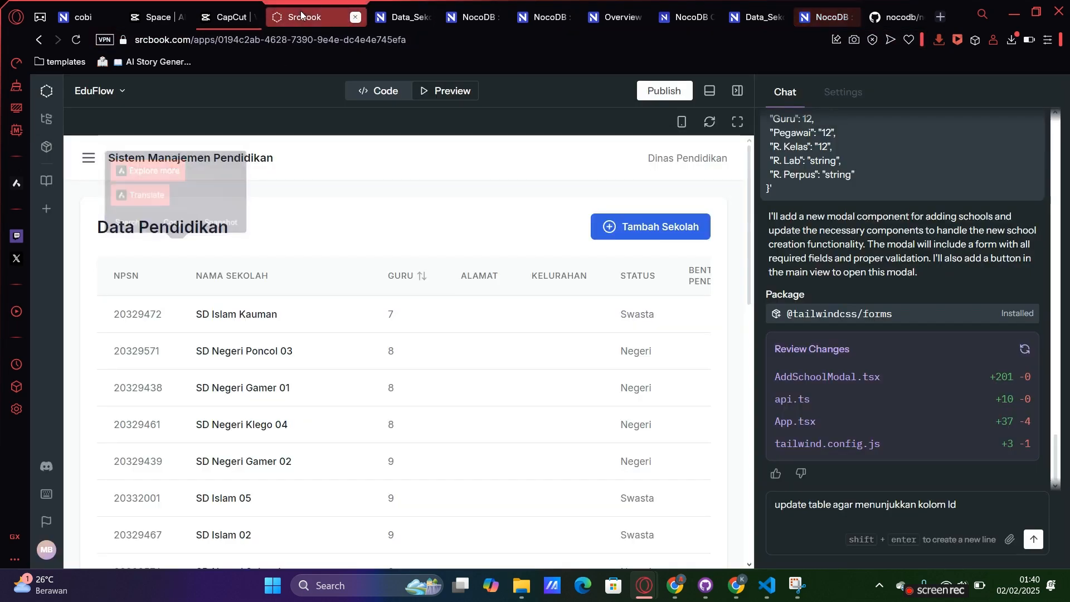
pyautogui.click(966, 502)
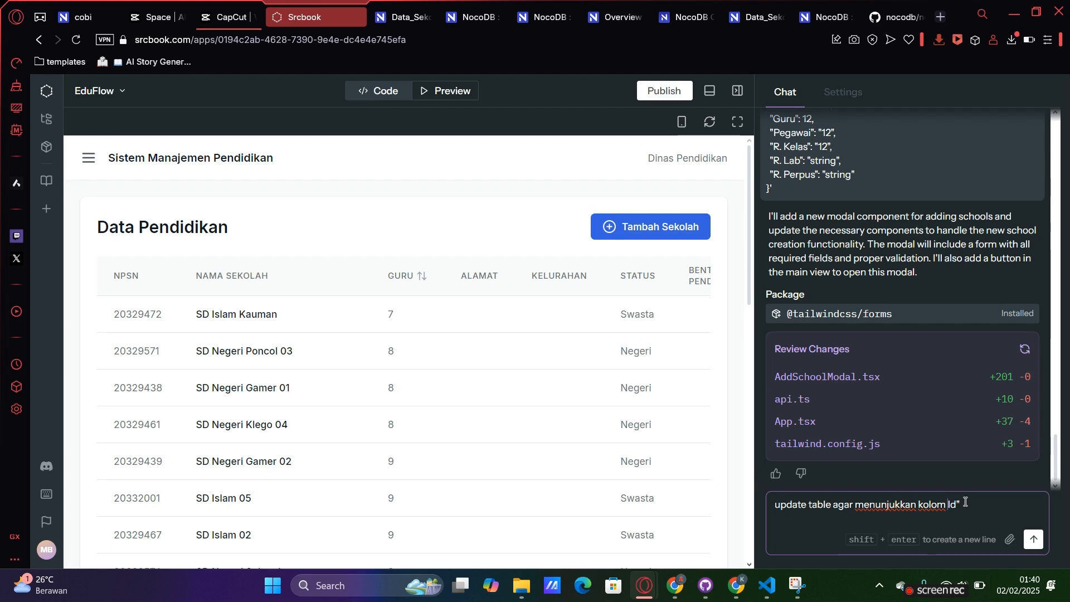
pyautogui.write('"')
pyautogui.click(1034, 539)
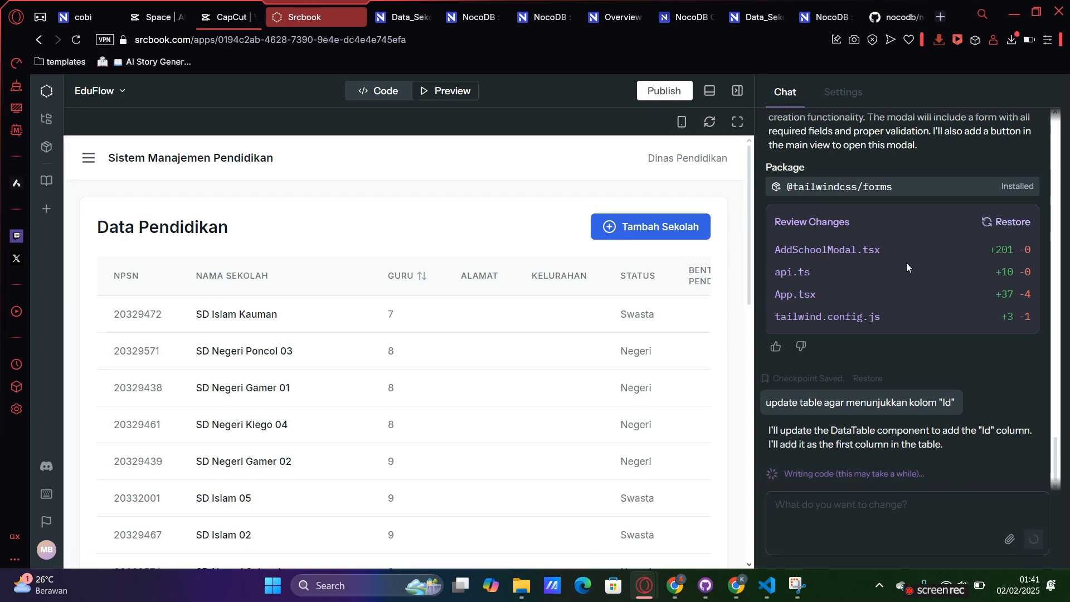
# Step: Compare the Id field in the API list response with the columns and rows of the Data_Sekolah table in NocoDB
pyautogui.click(814, 18)
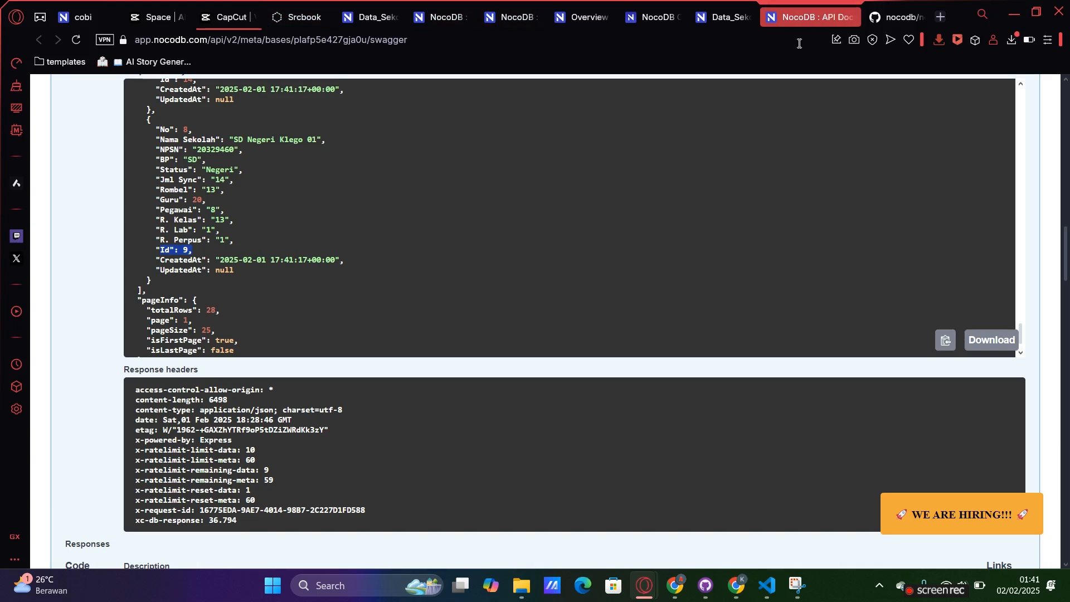
pyautogui.click(189, 251)
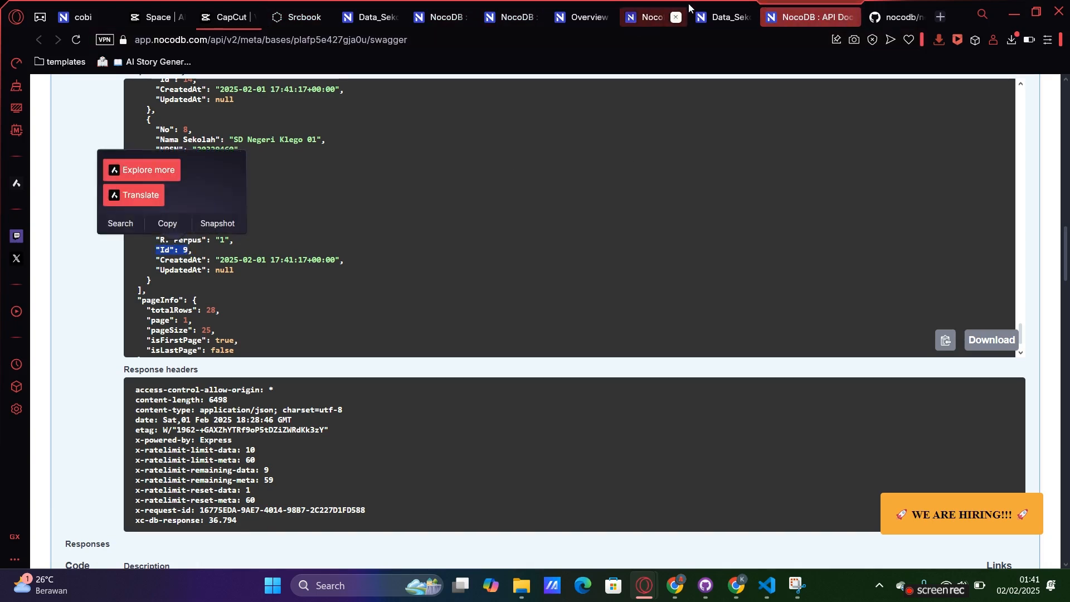
pyautogui.click(721, 17)
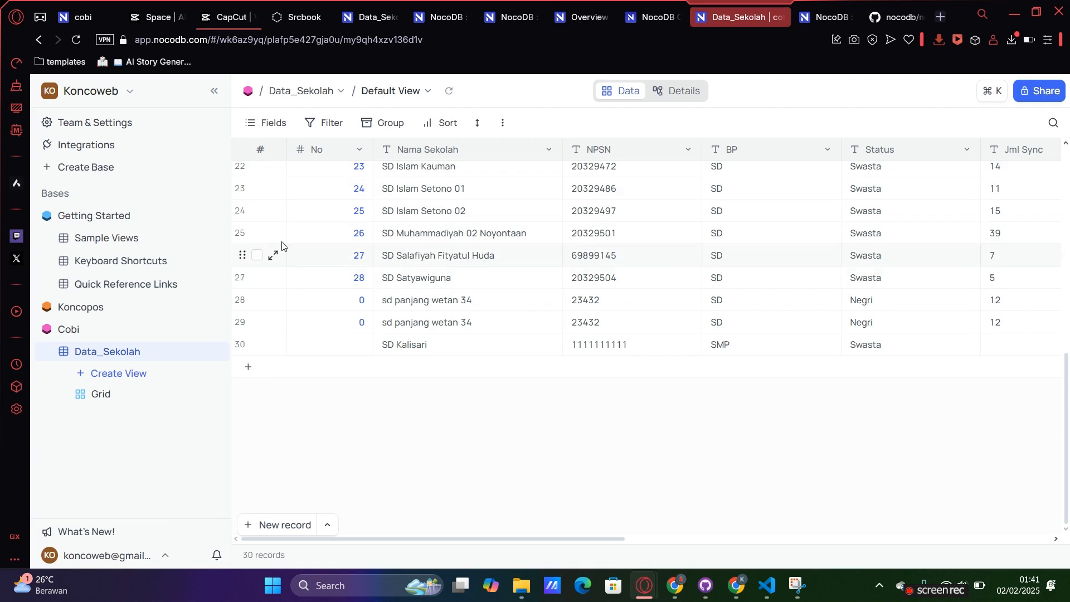
pyautogui.scroll(10, 267, 216)
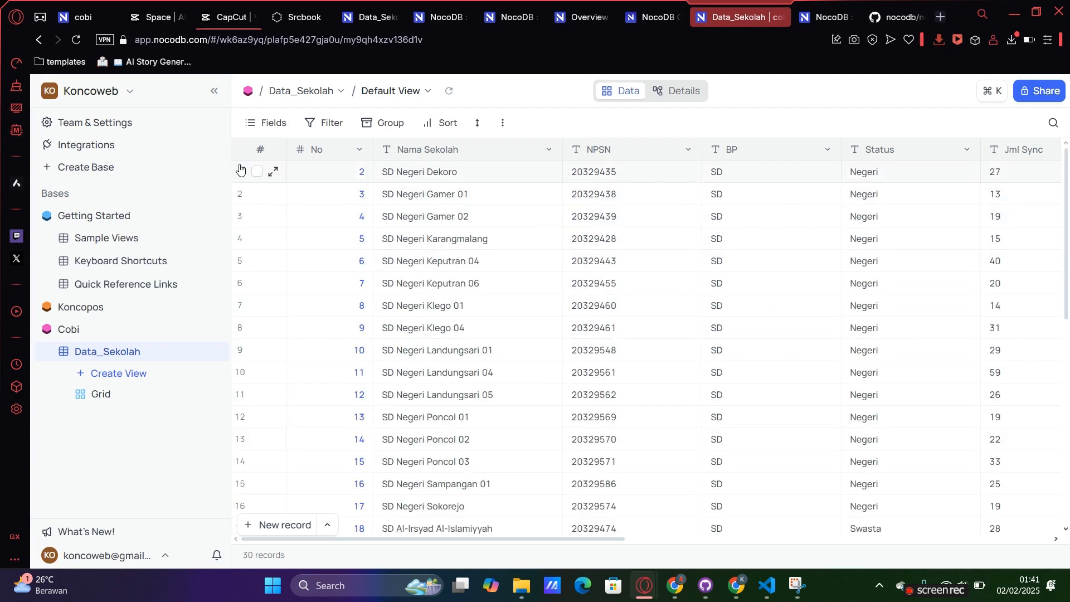
pyautogui.scroll(-10, 240, 245)
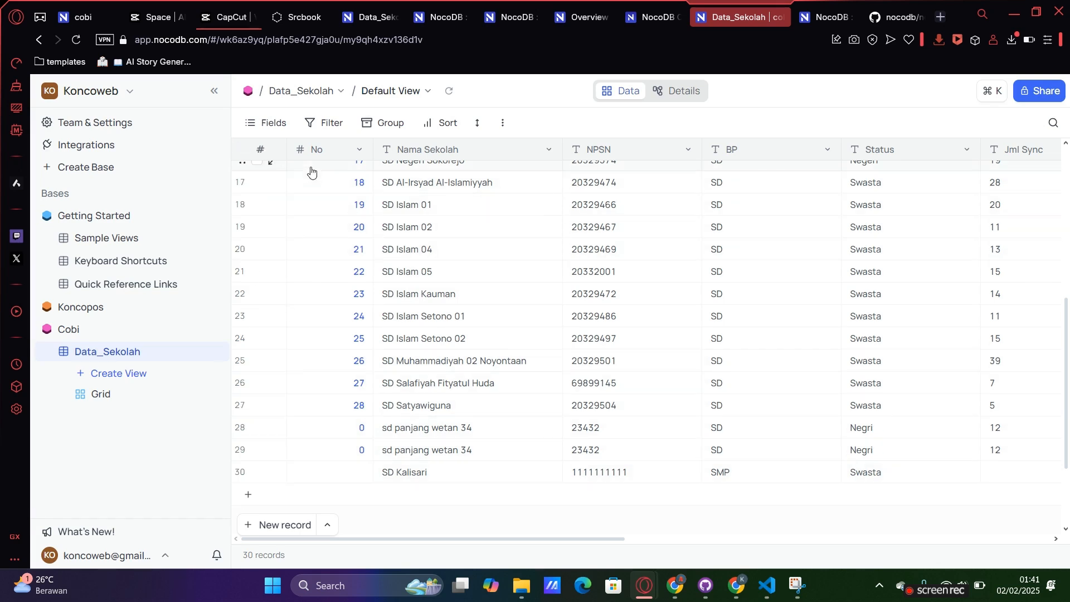
# Step: Return to Srcbook and check the ID column in the Data Pendidikan table preview
pyautogui.click(298, 17)
pyautogui.scroll(-10, 351, 277)
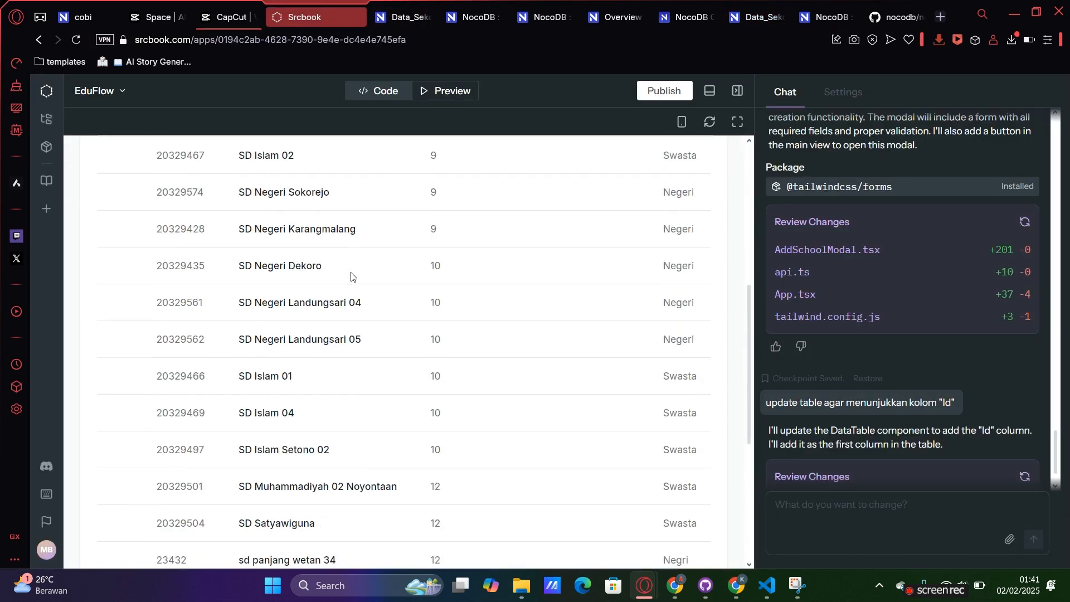
pyautogui.scroll(10, 351, 277)
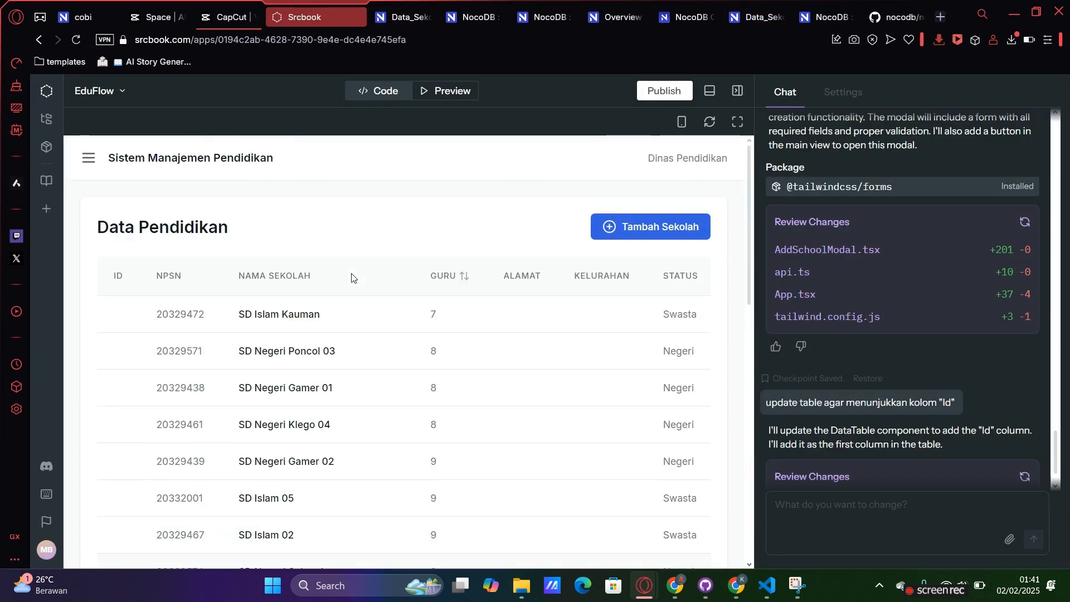
pyautogui.scroll(-6, 352, 277)
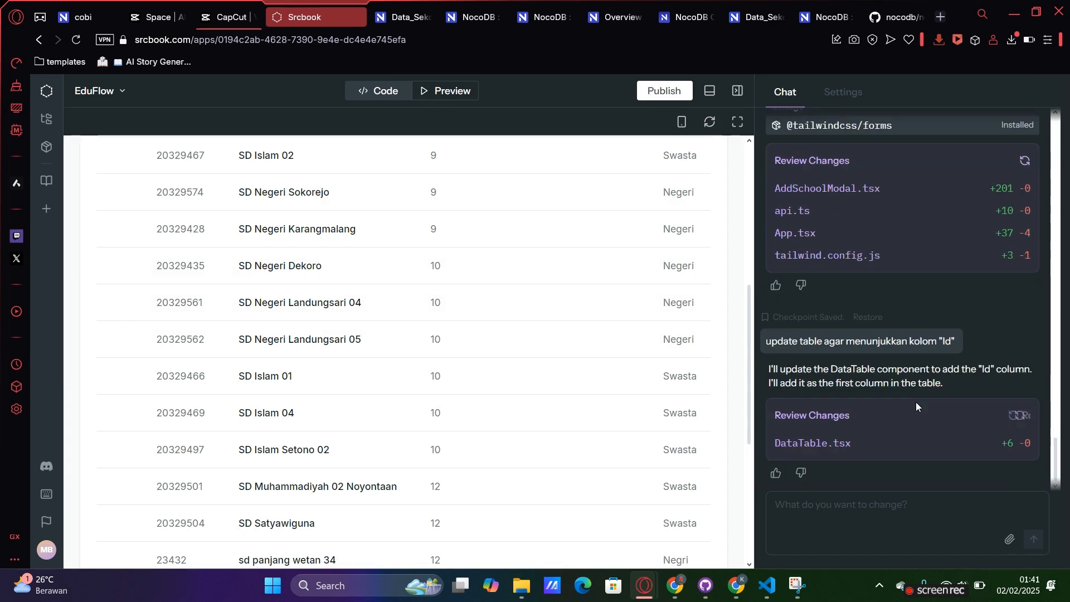
# Step: Check the Id field and page info at the end of the API list response, and look back through the Srcbook chat history
pyautogui.click(822, 19)
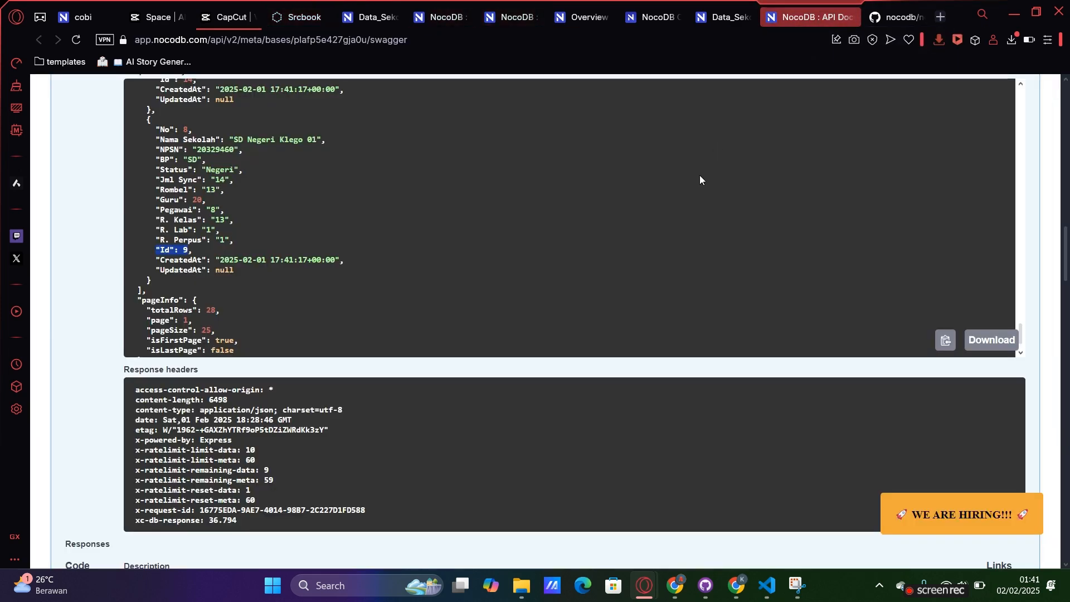
pyautogui.scroll(-1, 207, 261)
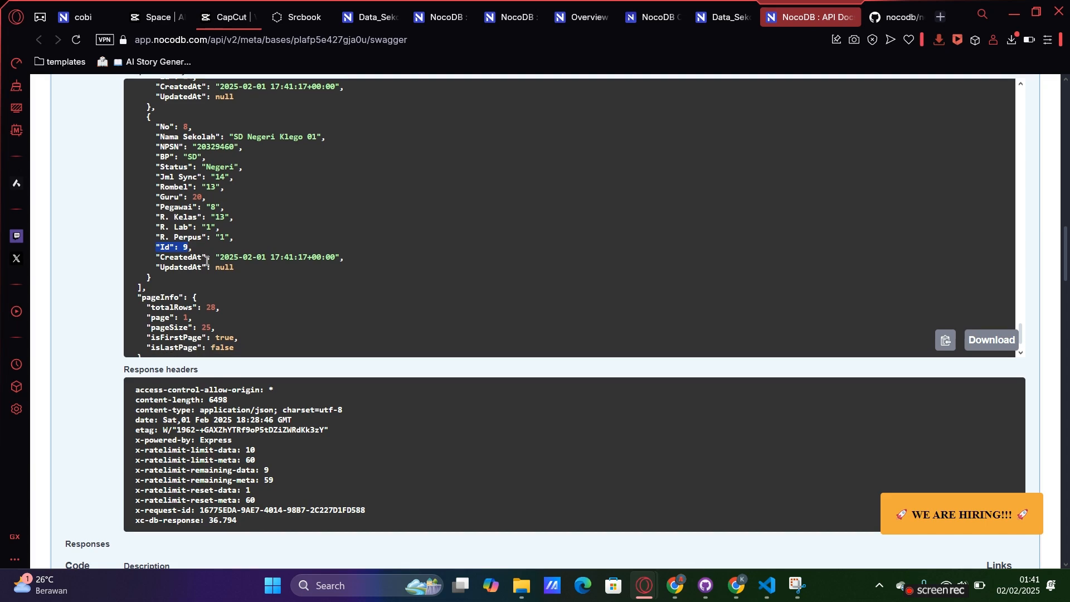
pyautogui.scroll(-2, 207, 261)
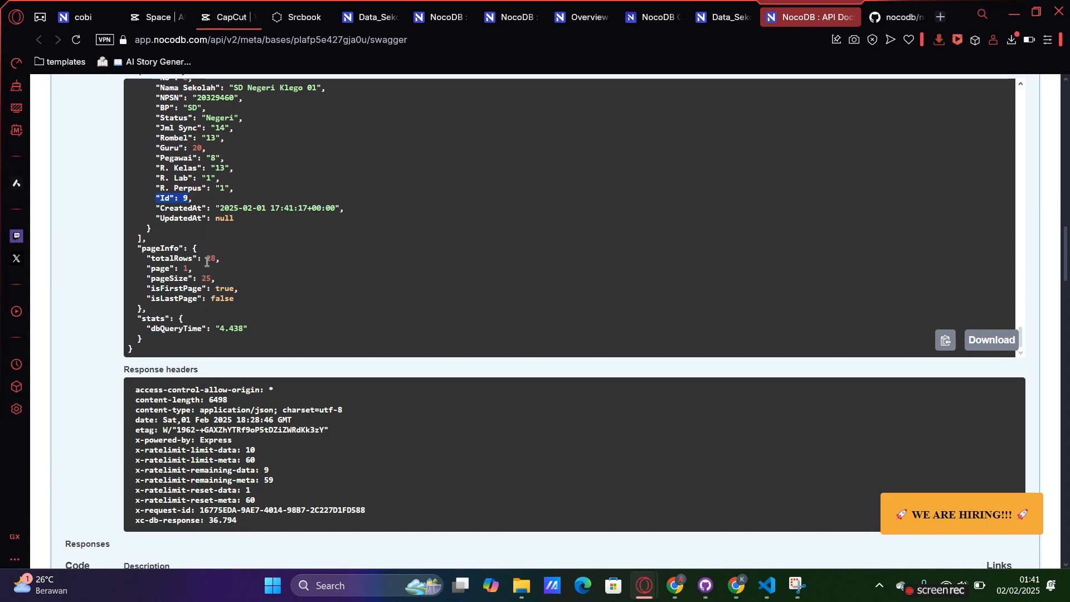
pyautogui.scroll(5, 207, 261)
pyautogui.click(288, 12)
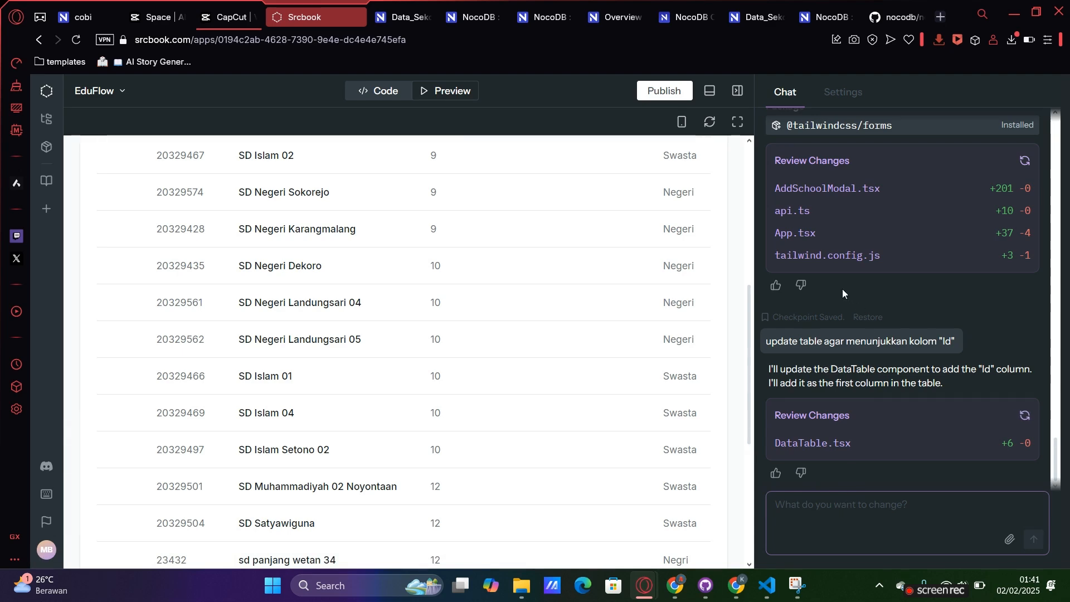
pyautogui.scroll(5, 838, 283)
# Step: In the API documentation, clear the old Data_Sekolah list response and execute the request again, keeping the sort by Guru
pyautogui.click(829, 10)
pyautogui.scroll(-3, 757, 196)
pyautogui.scroll(6, 969, 261)
pyautogui.click(1066, 167)
pyautogui.click(1066, 252)
pyautogui.click(1066, 217)
pyautogui.press('pageup')
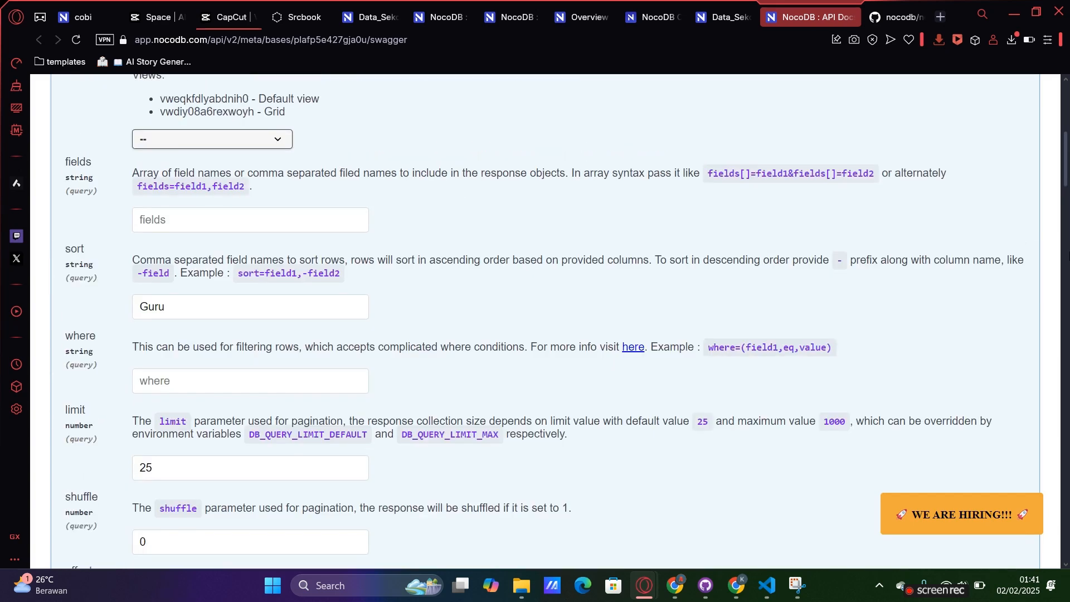
pyautogui.click(1067, 252)
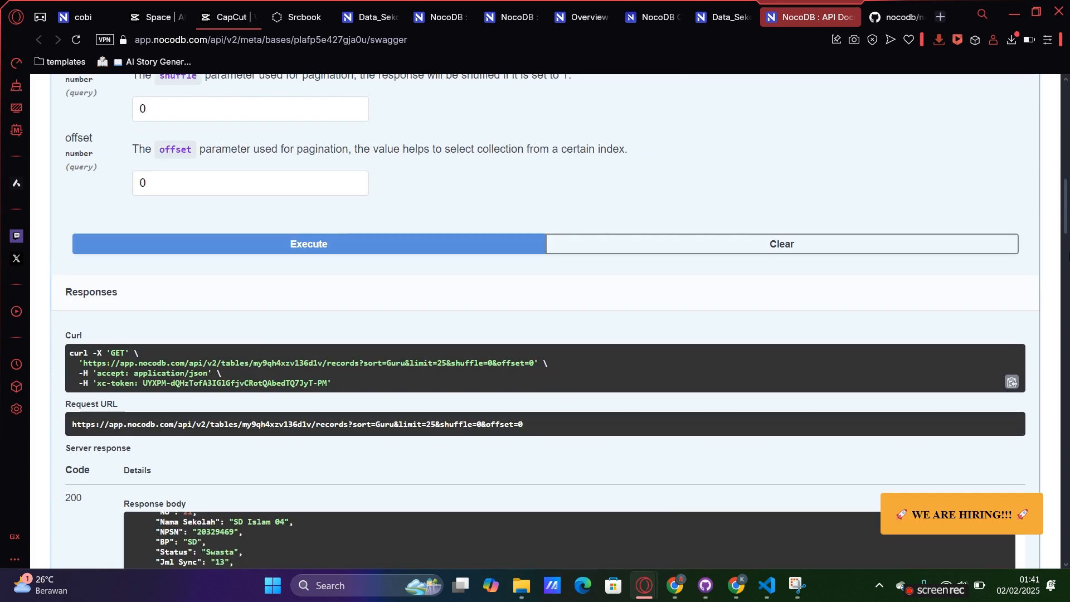
pyautogui.click(779, 242)
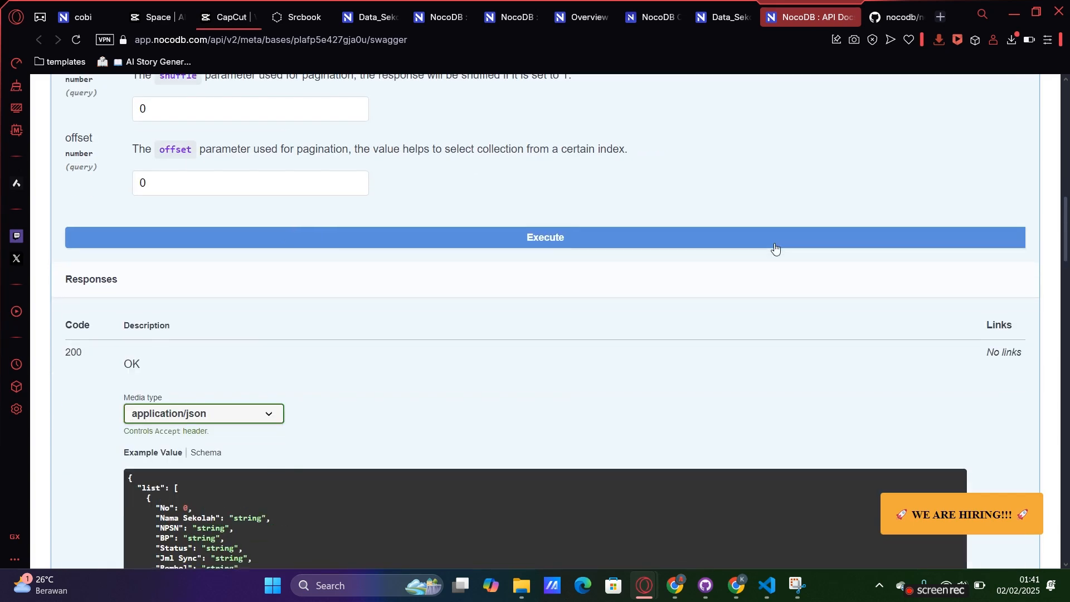
pyautogui.click(543, 243)
# Step: Examine the Id field of the first record in the new list response and compare it with the Srcbook table and earlier chat requests
pyautogui.scroll(-1, 829, 290)
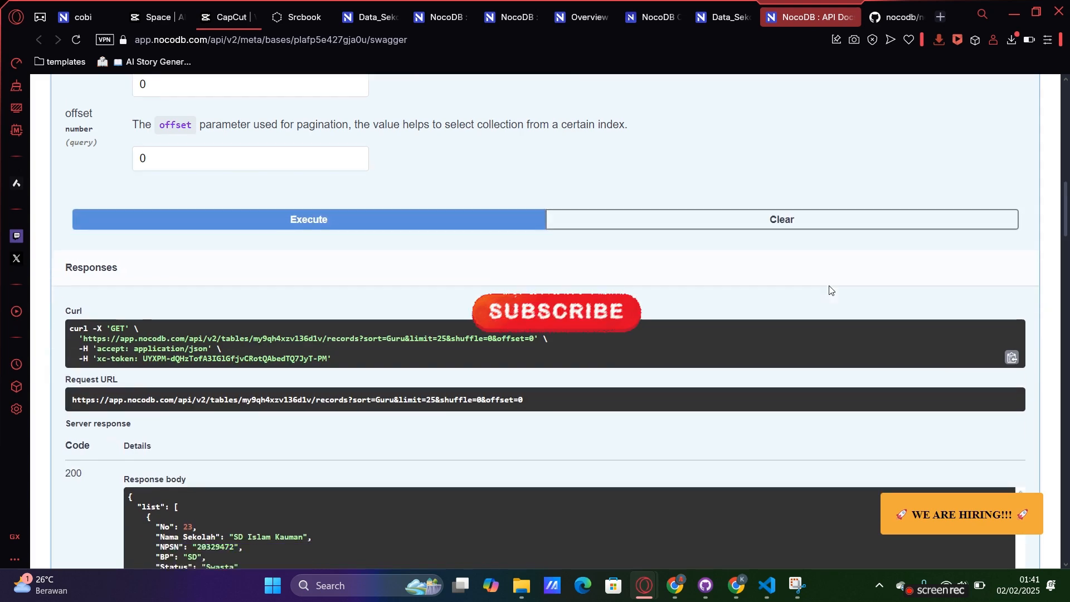
pyautogui.scroll(-5, 829, 290)
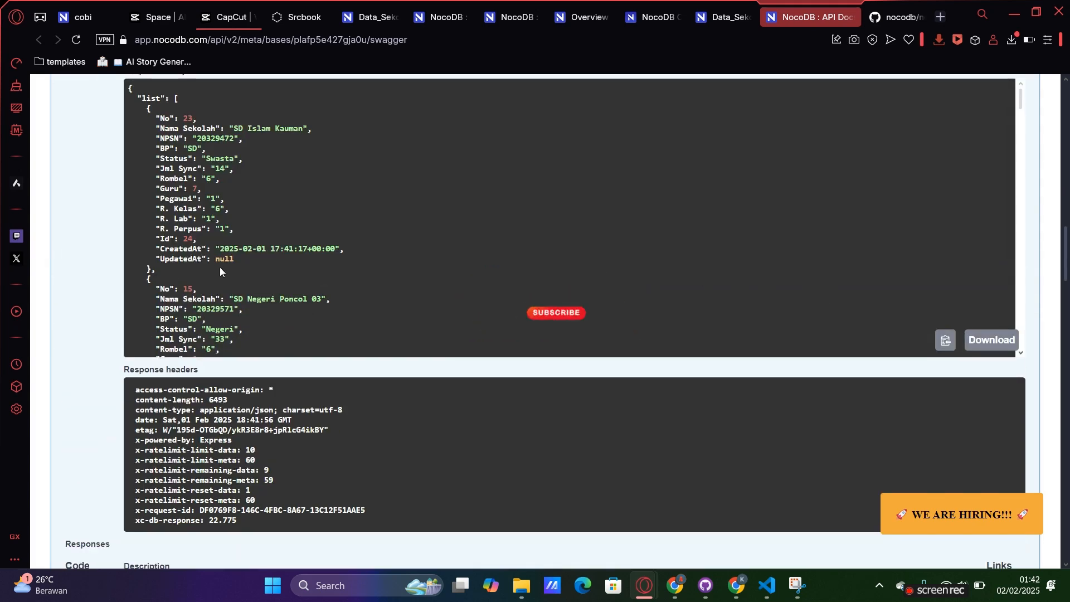
pyautogui.moveTo(159, 239); pyautogui.dragTo(175, 239)
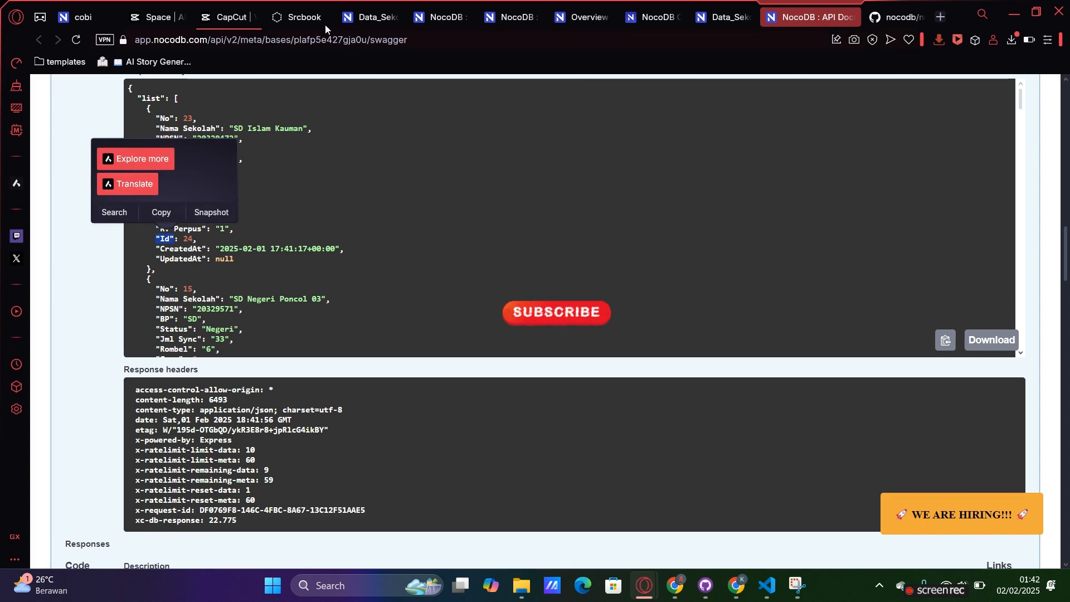
pyautogui.click(309, 16)
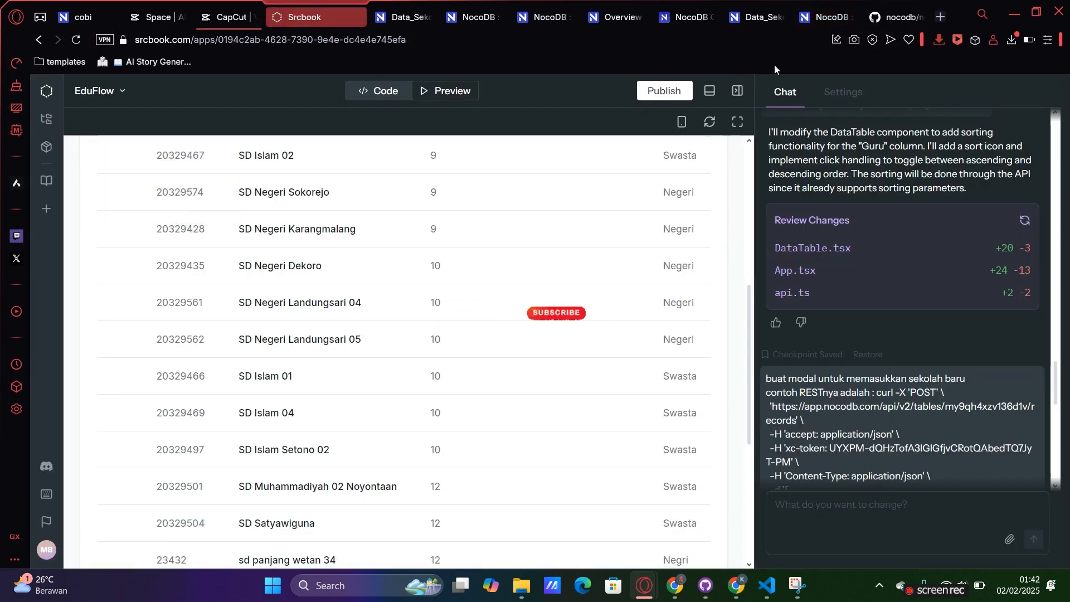
pyautogui.click(814, 17)
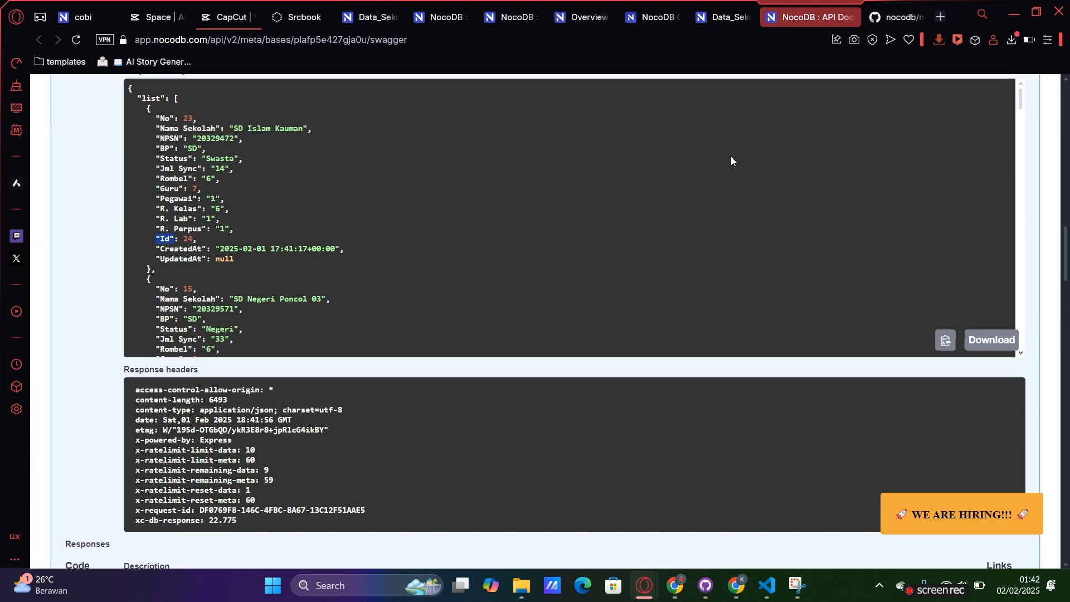
# Step: Switch to Srcbook and send the AI chat request "Kolom Id berbentuk Number bukan strings"
pyautogui.click(304, 16)
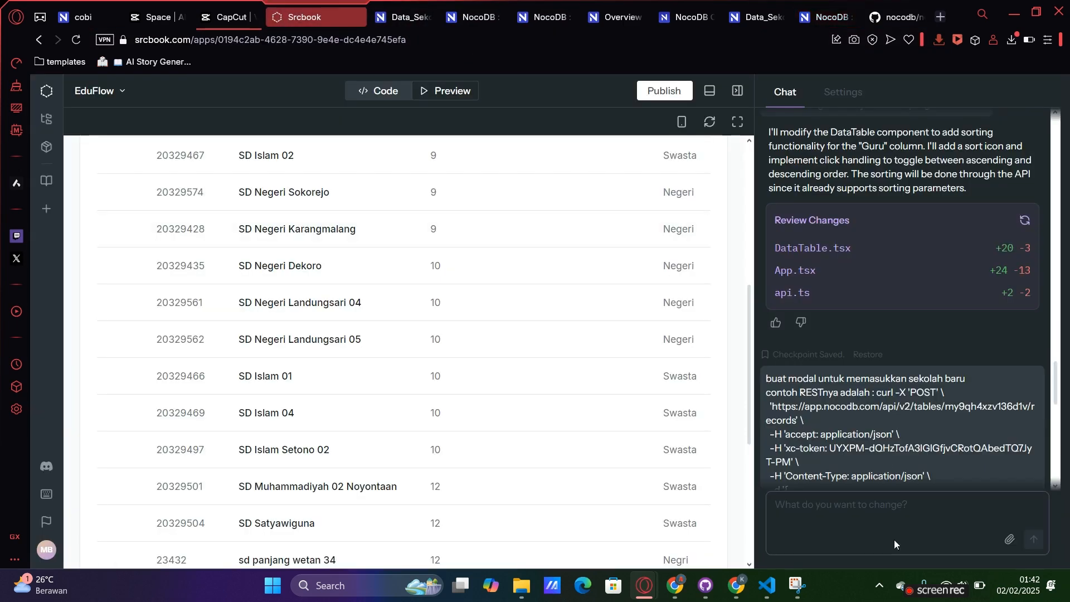
pyautogui.click(895, 522)
pyautogui.write('Kolom Id be')
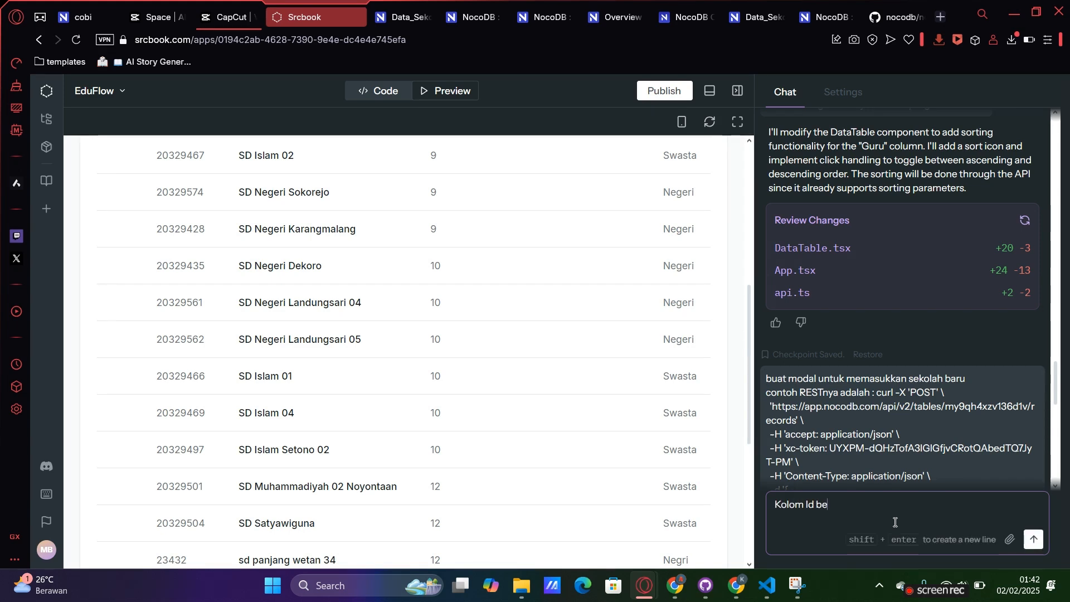
pyautogui.write('rbentuk Number bukan str')
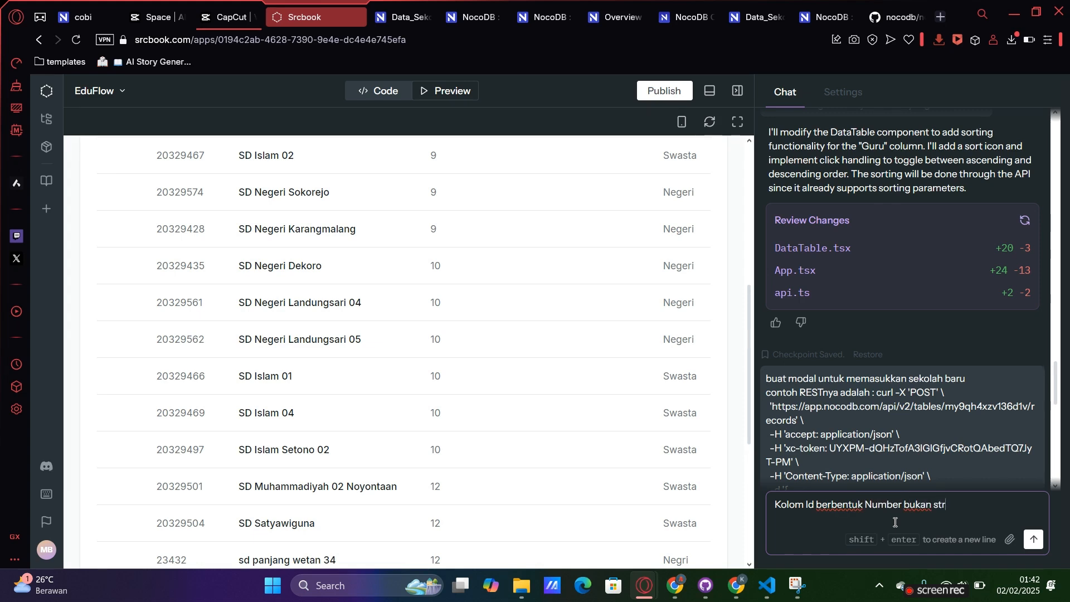
pyautogui.write('gs')
pyautogui.press('Return')
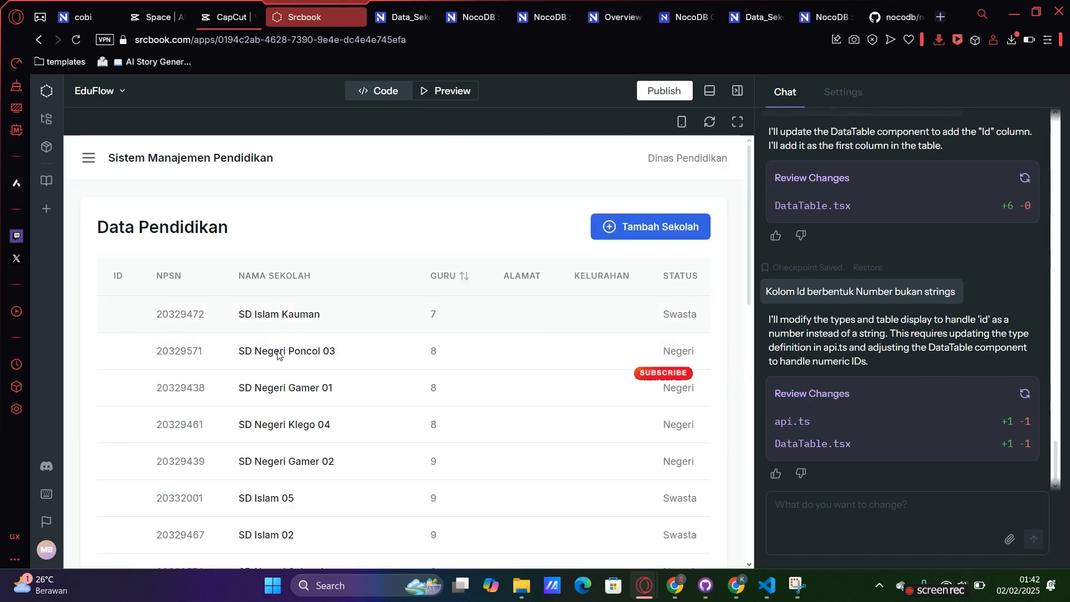
# Step: Draft the chat message: kolom Id masih belum tampil, pastikan kamu mengaksesnya sama persi seperti "Id"
pyautogui.click(799, 502)
pyautogui.write('k')
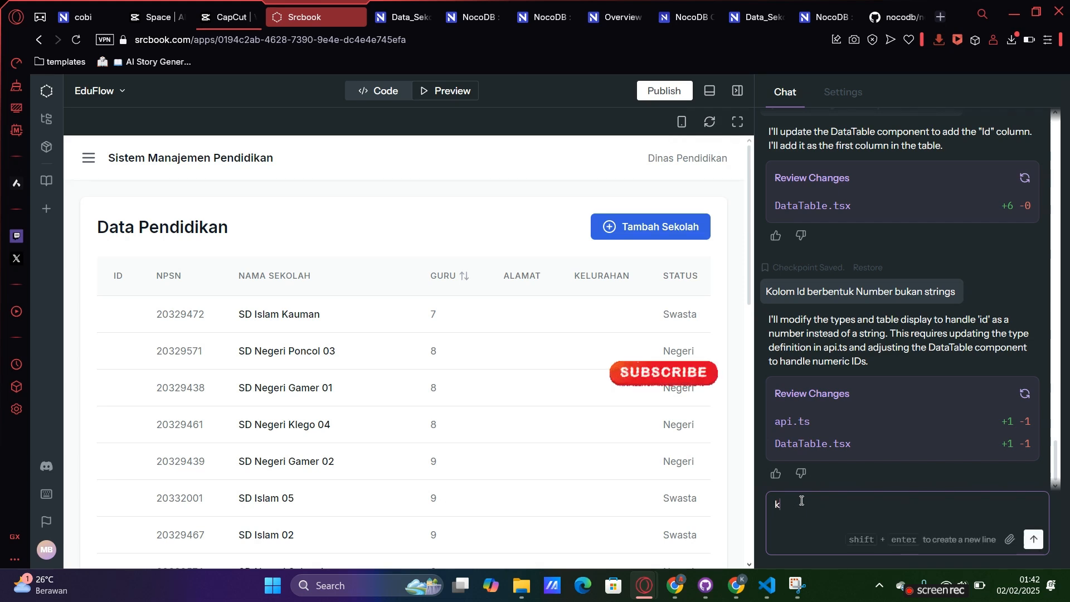
pyautogui.write('olom Id masih b')
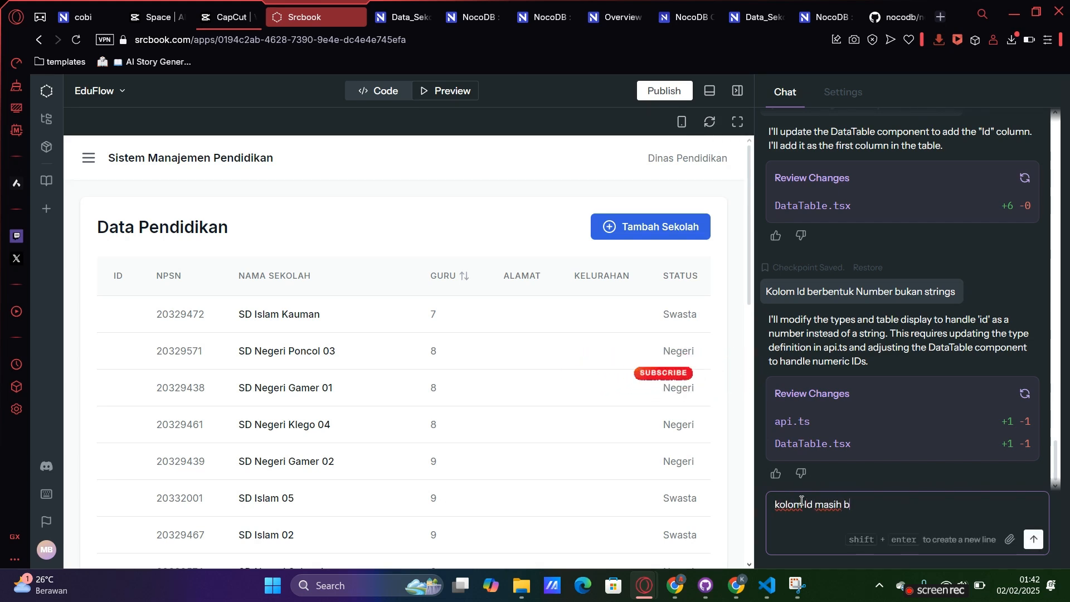
pyautogui.write('elum tamp')
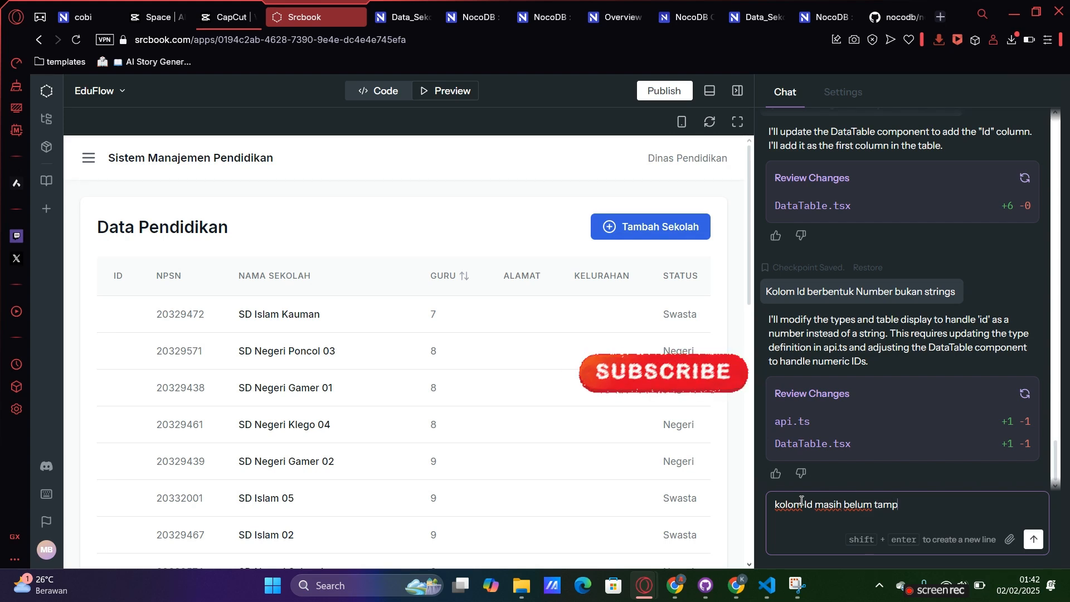
pyautogui.write('il, past')
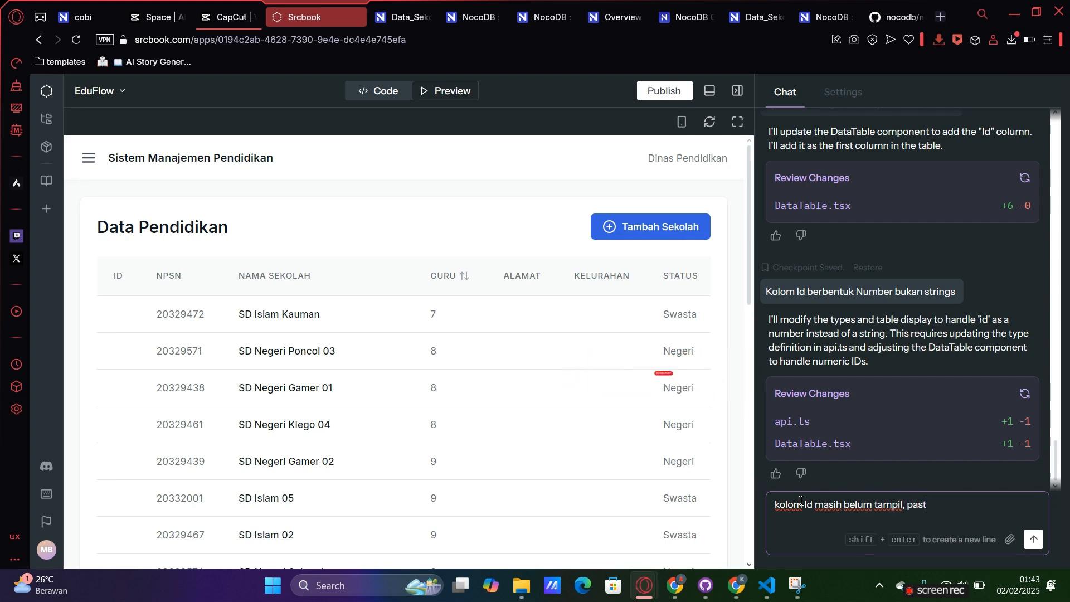
pyautogui.write('ikan kamu')
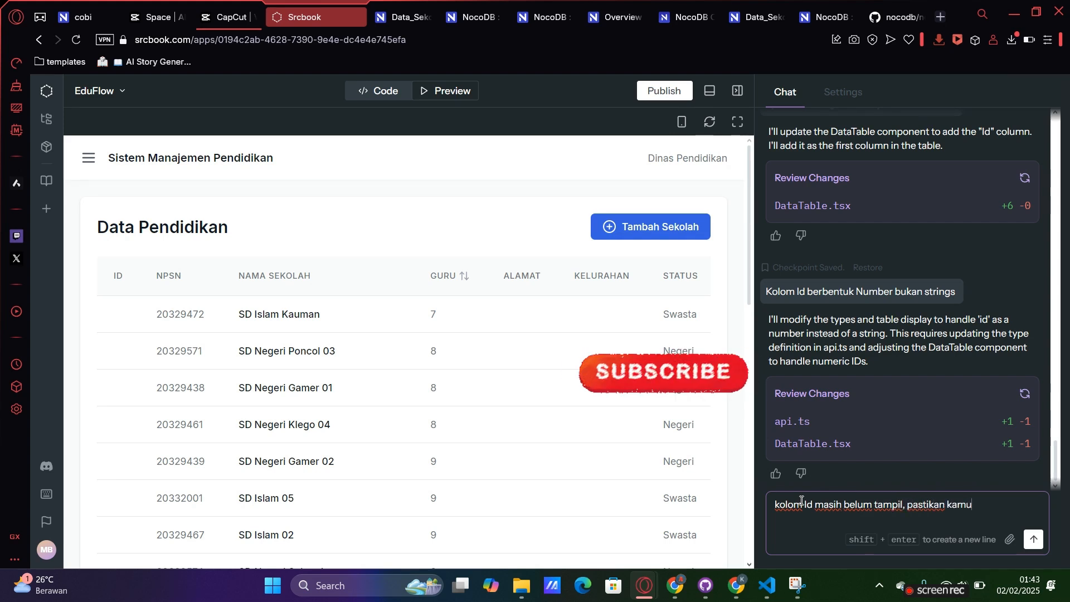
pyautogui.write(' mengaksesnya sama persi se')
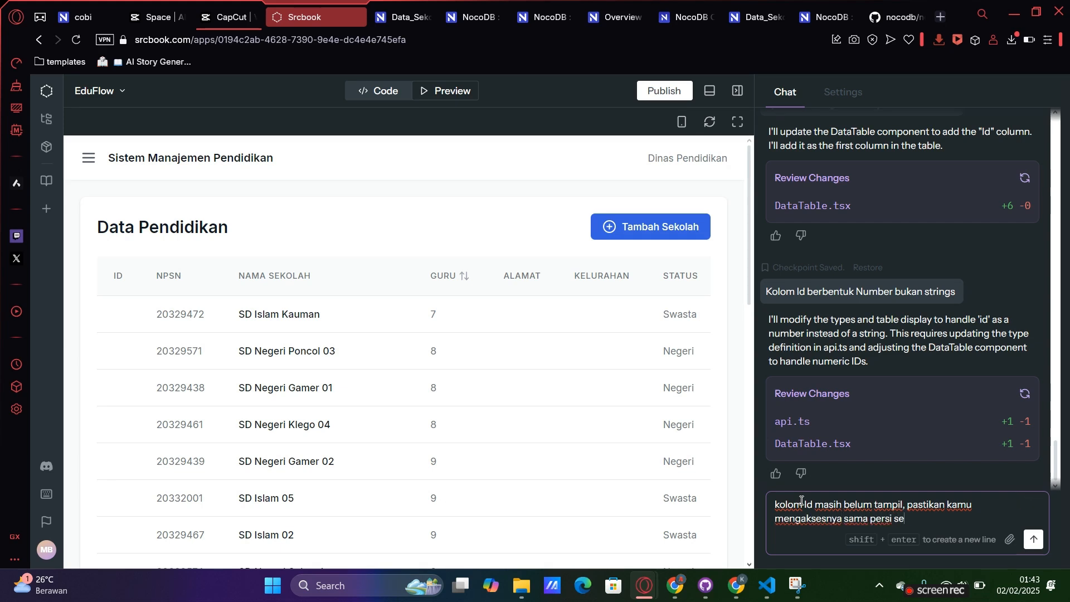
pyautogui.write('perti "Id')
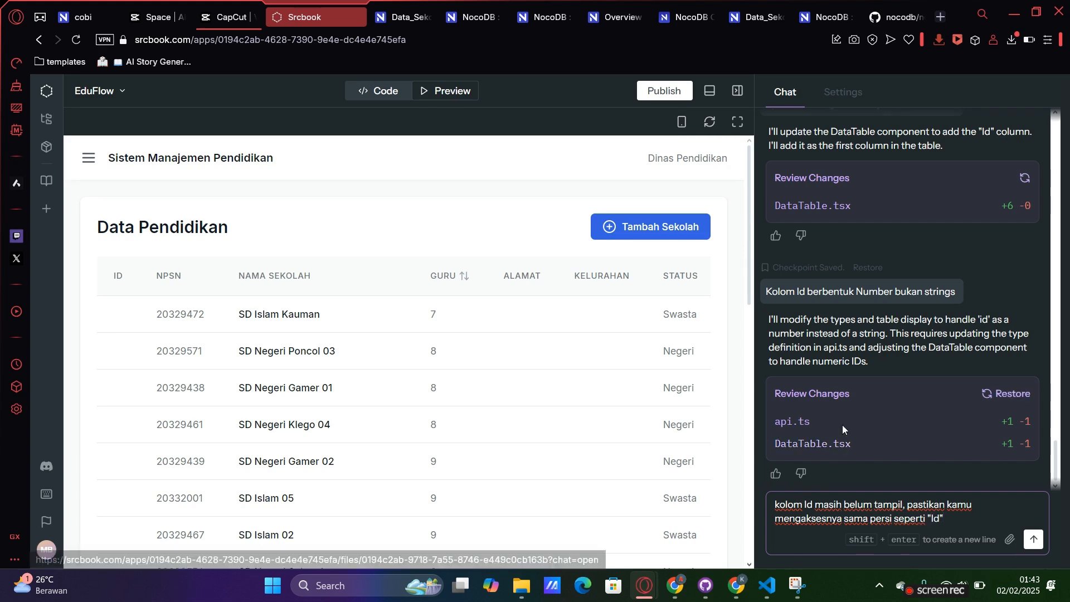
# Step: In the NocoDB API documentation, set viewId to the default view vweqkfdlyabdnih0 and execute the Data_Sekolah list request sorted by Guru
pyautogui.click(817, 8)
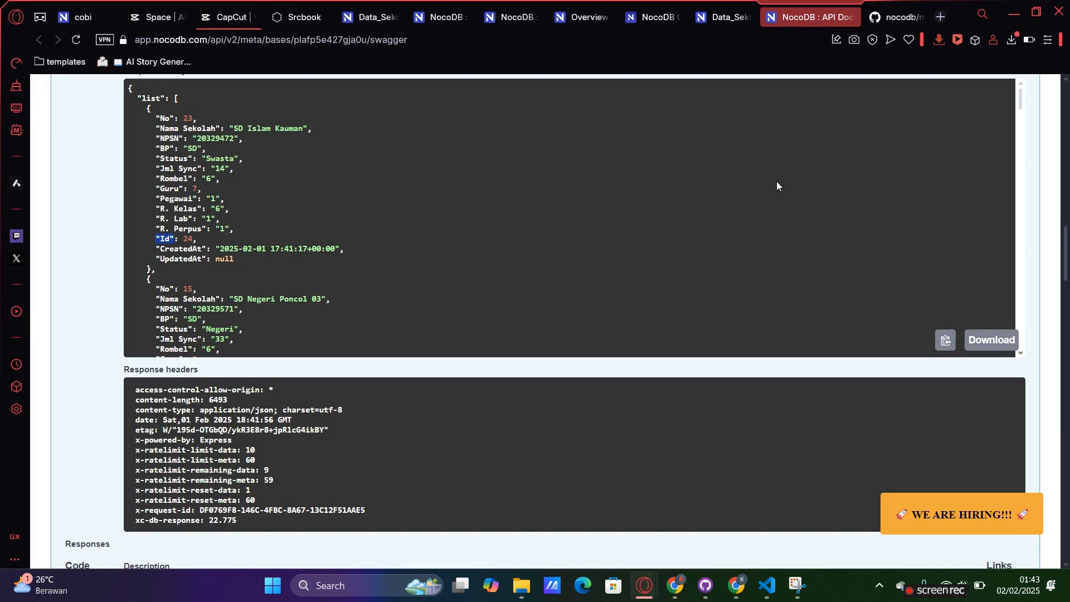
pyautogui.moveTo(1067, 272); pyautogui.dragTo(1044, 162)
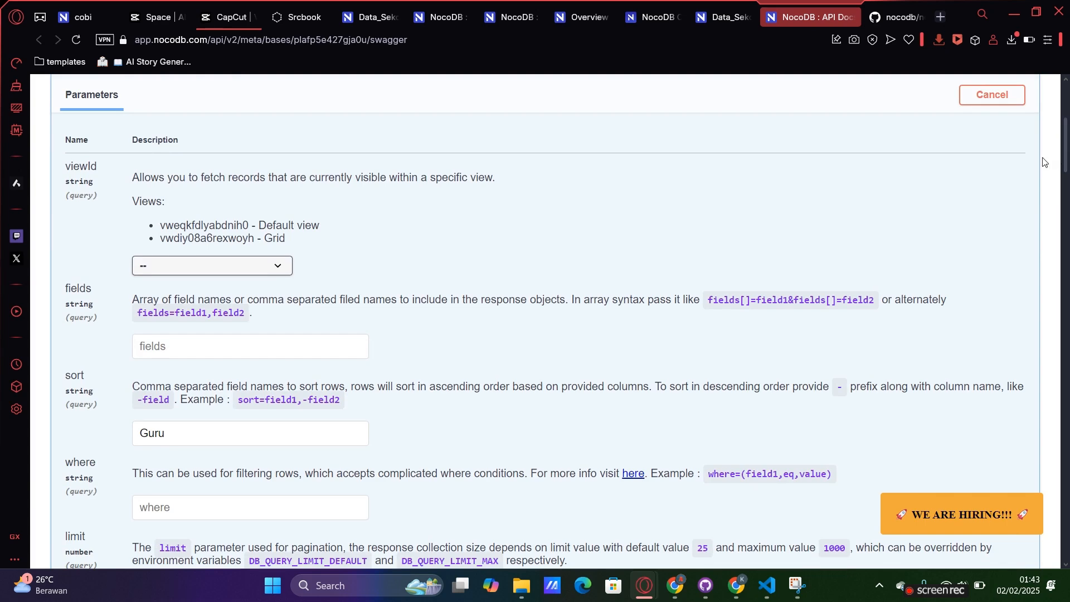
pyautogui.click(280, 266)
pyautogui.click(266, 299)
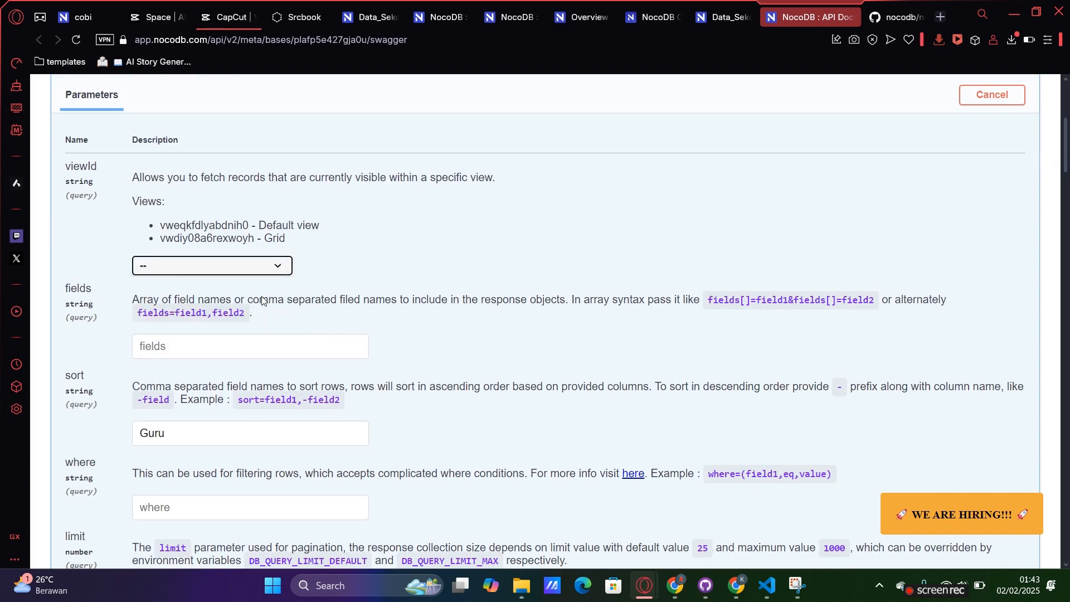
pyautogui.scroll(-6, 651, 257)
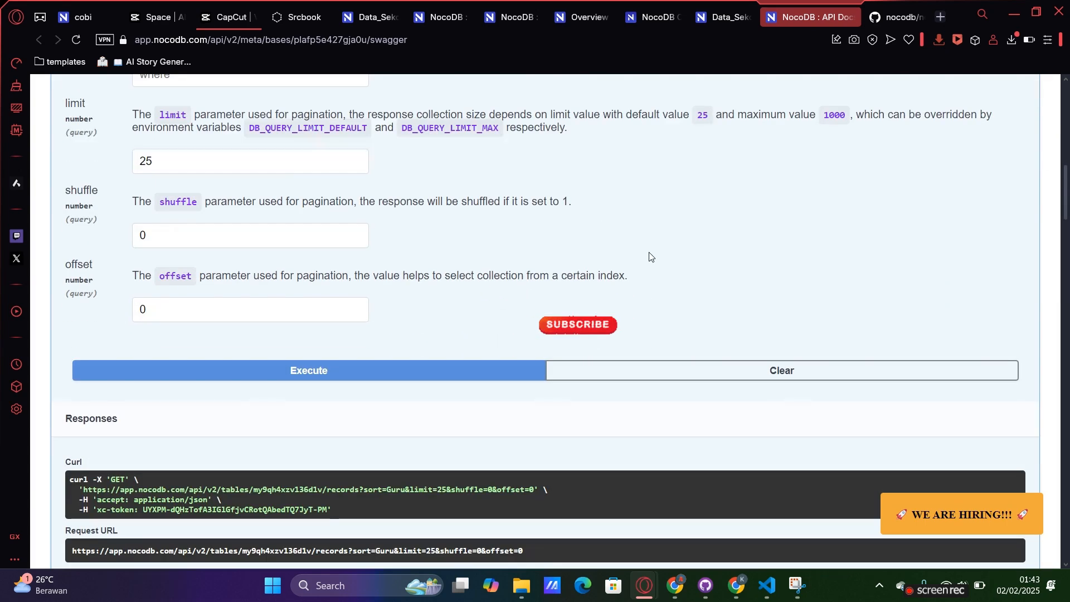
pyautogui.scroll(6, 651, 258)
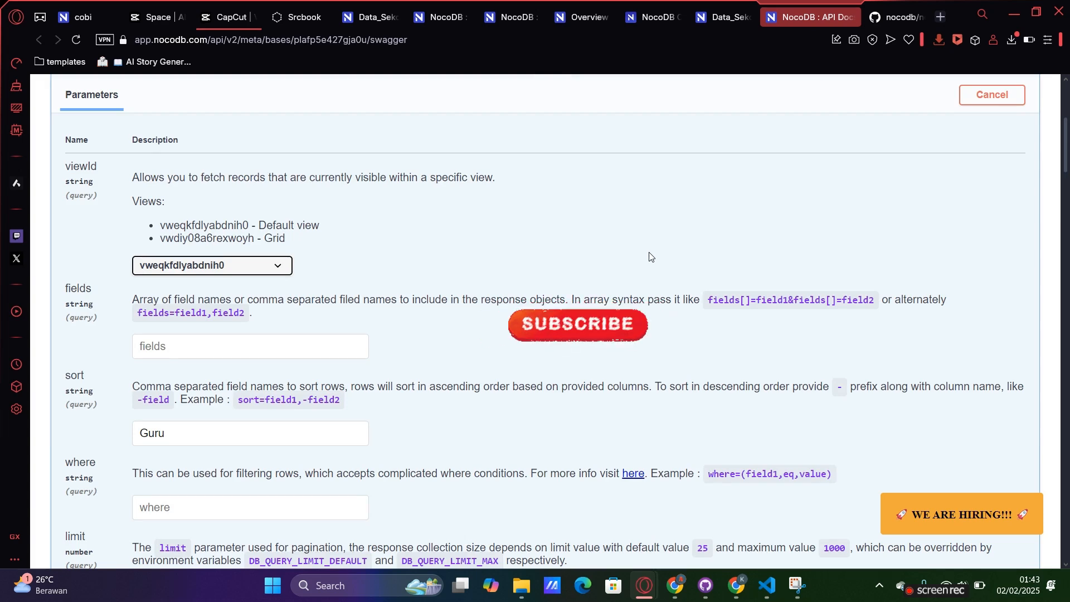
pyautogui.scroll(-2, 652, 257)
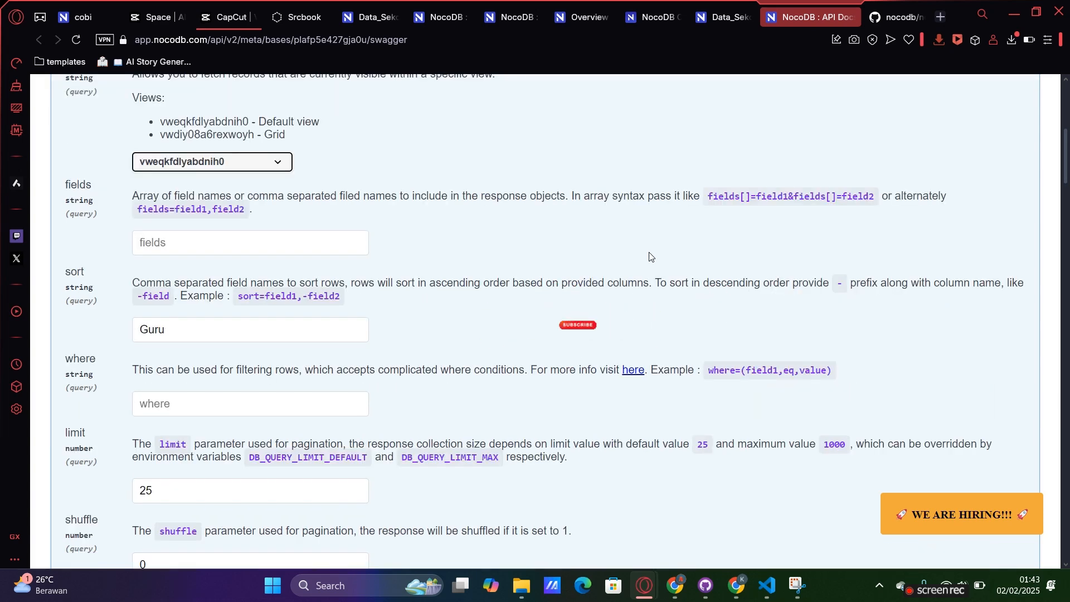
pyautogui.scroll(-6, 652, 257)
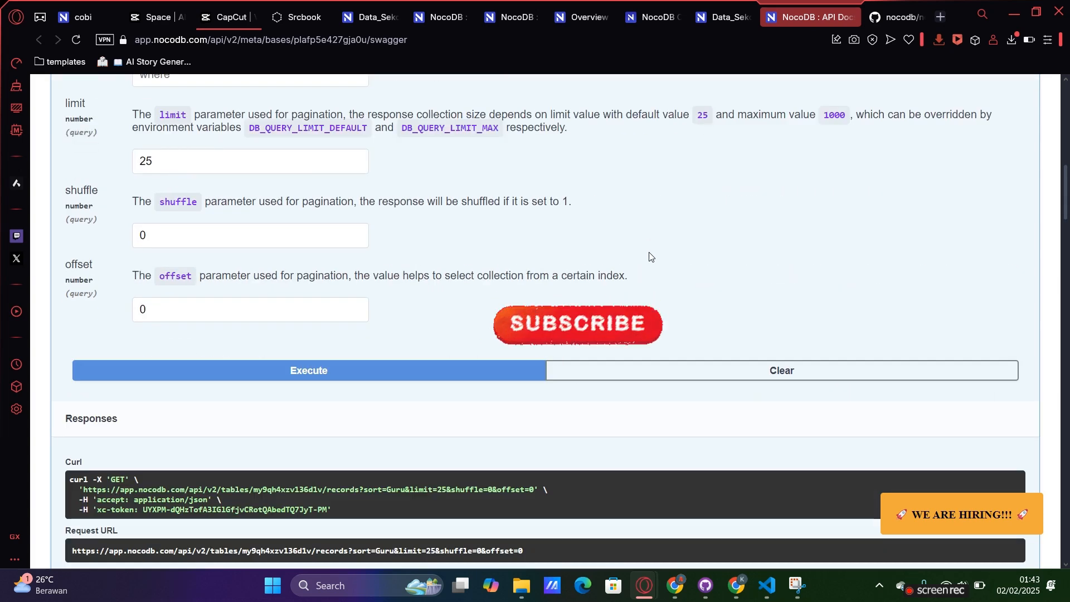
pyautogui.click(637, 370)
pyautogui.click(538, 367)
pyautogui.scroll(-6, 538, 369)
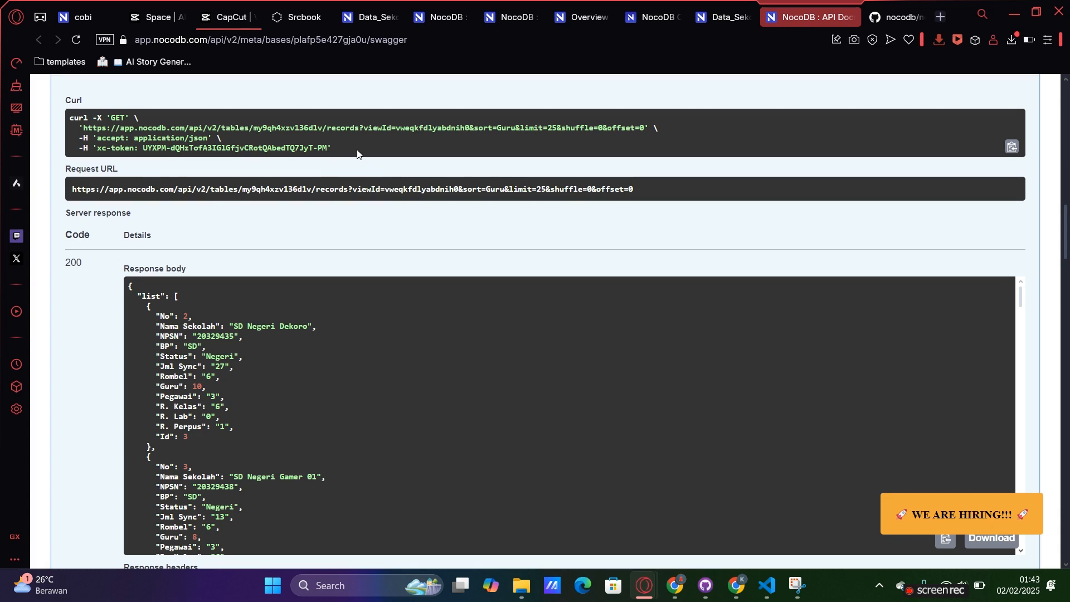
# Step: Copy the generated GET curl command, including its xc-token, add it on a new line of the drafted Srcbook message and send it
pyautogui.moveTo(358, 155); pyautogui.dragTo(73, 121)
pyautogui.rightClick(74, 121)
pyautogui.click(117, 199)
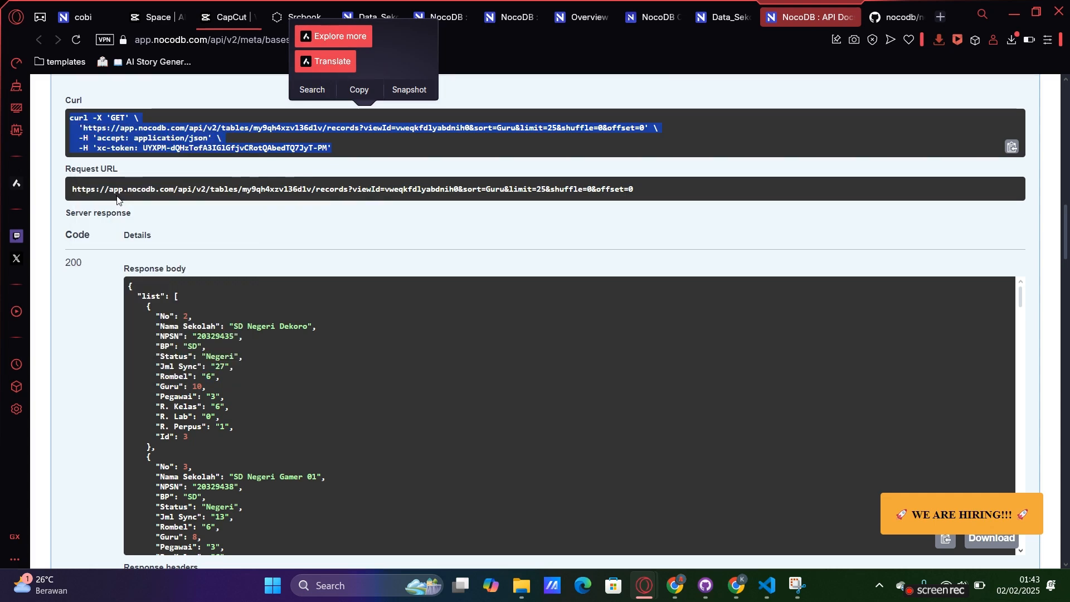
pyautogui.click(305, 17)
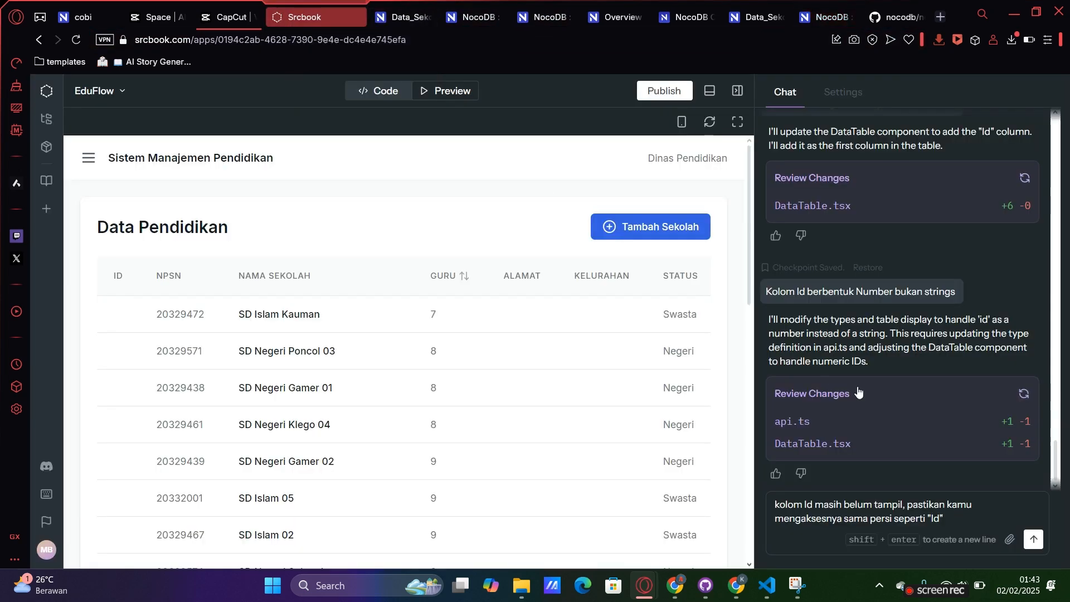
pyautogui.click(958, 520)
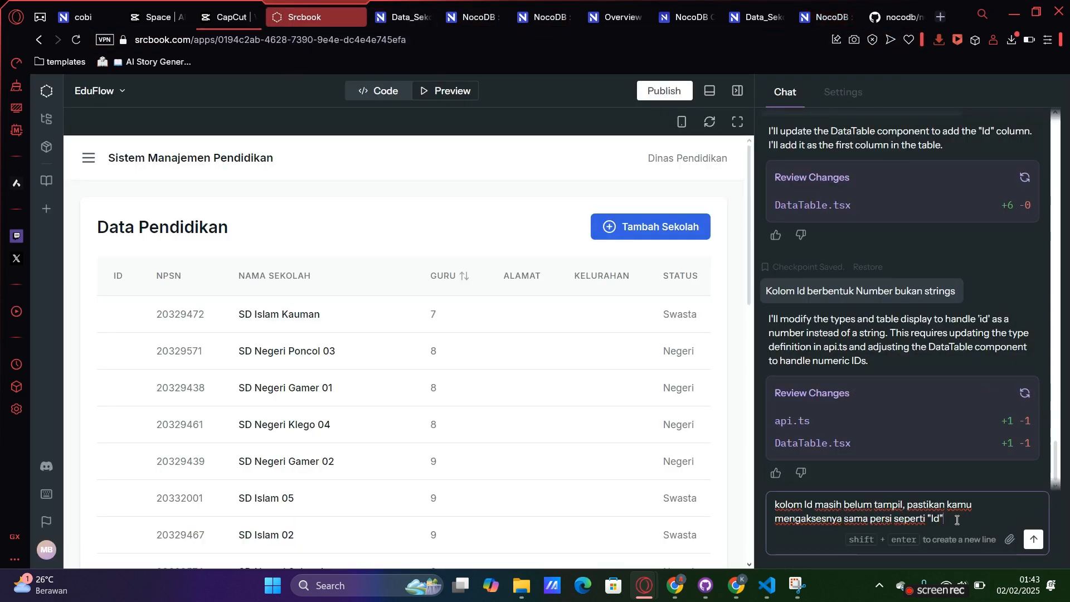
pyautogui.hotkey('shift', 'Return')
pyautogui.hotkey('ctrl', 'v')
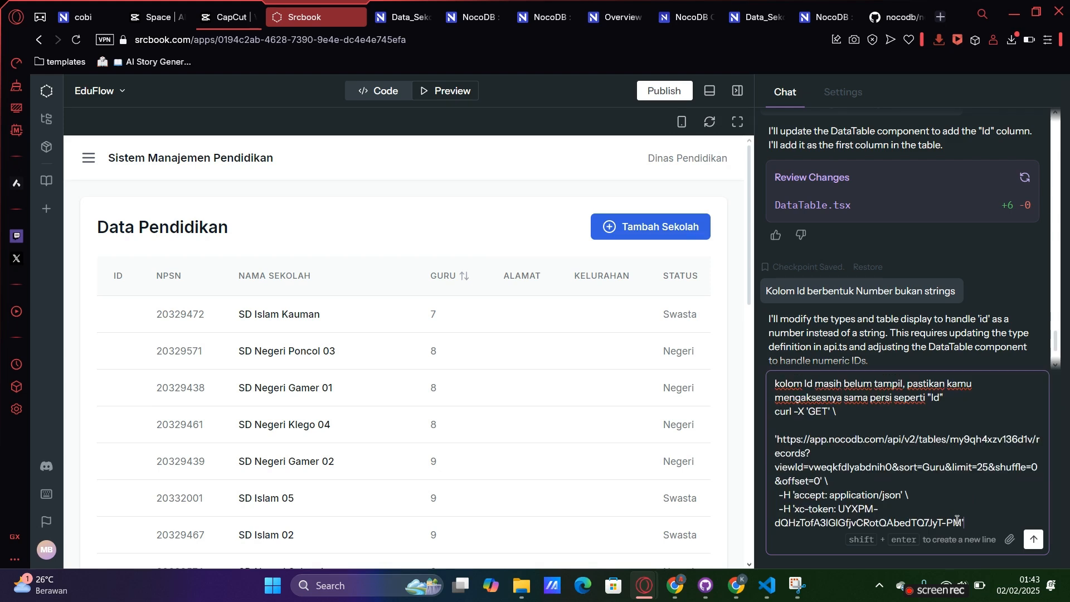
pyautogui.press('Return')
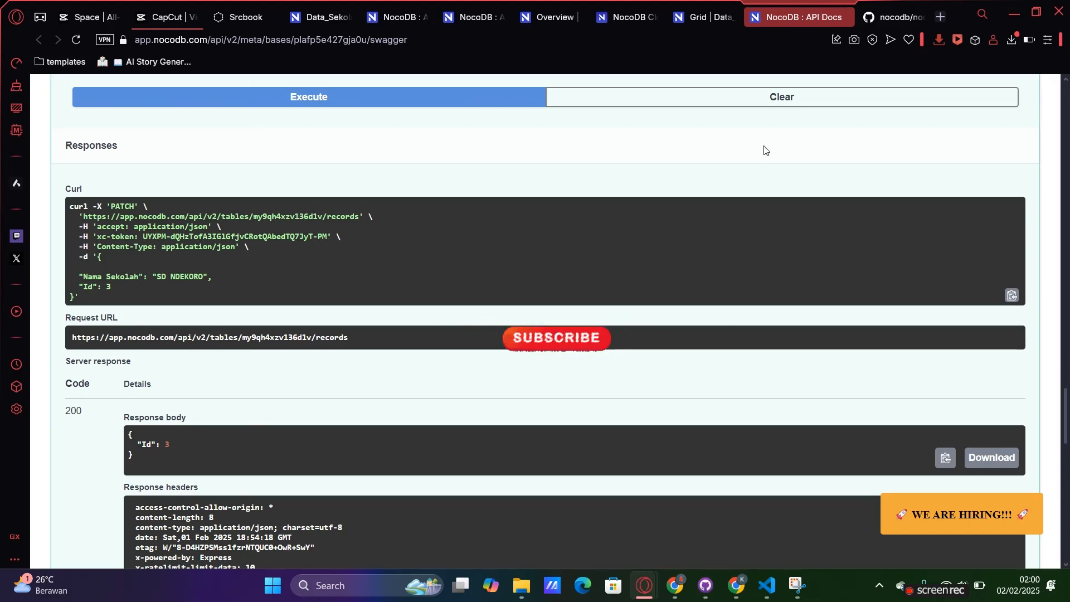
# Step: Return to Srcbook and add ", bukan membuat data baru." after "mengedit row yang di klik tadi" in the drafted update prompt
pyautogui.click(237, 19)
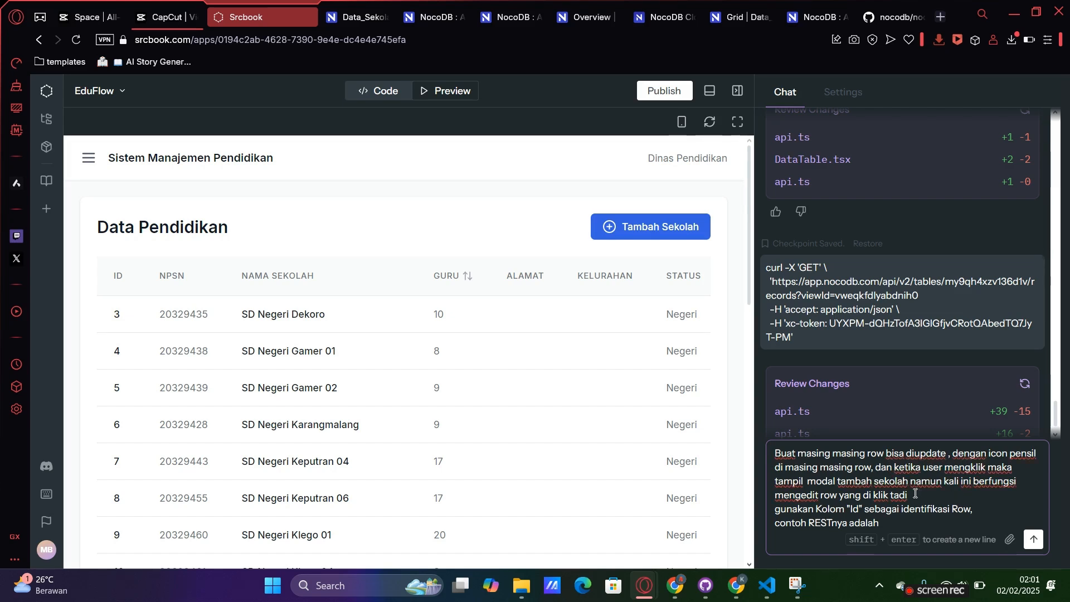
pyautogui.write(',')
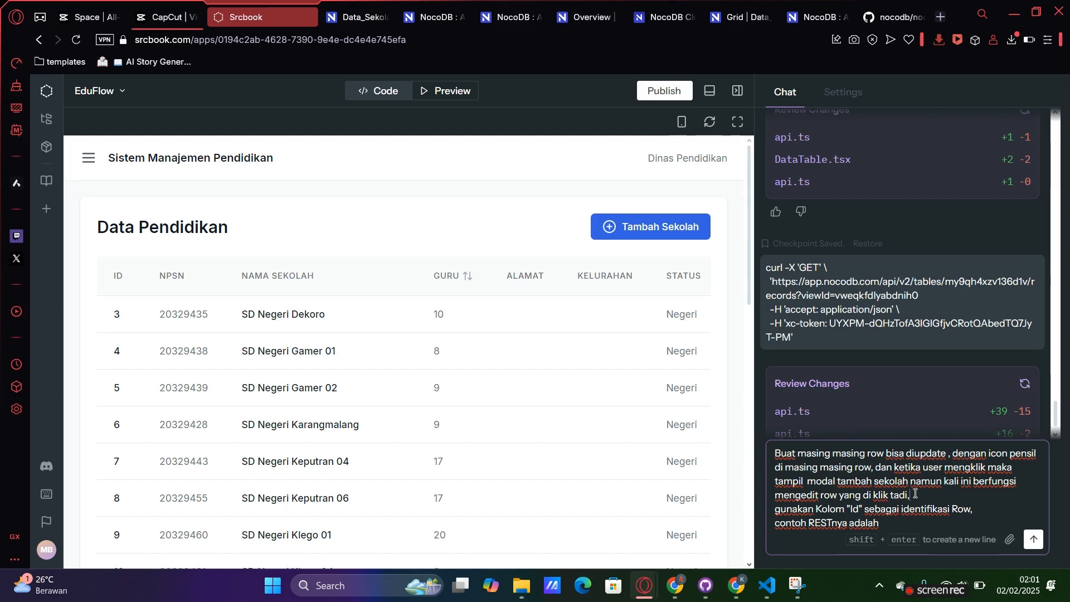
pyautogui.write(' bukan membuat data baru.')
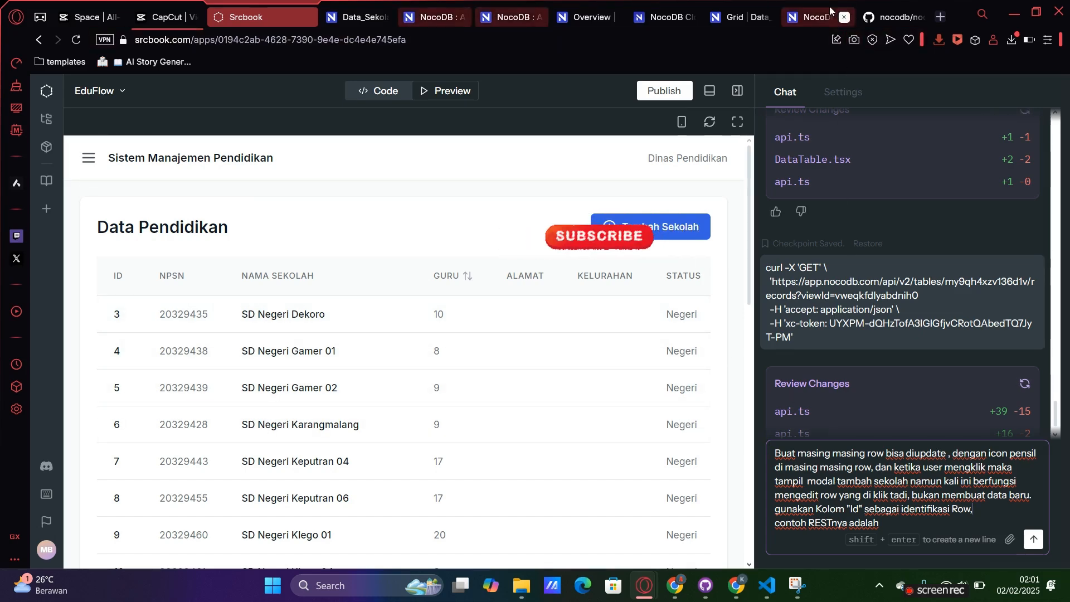
# Step: Copy the Data_Sekolah PATCH endpoint's description from the API documentation and insert it after "identifikasi Row," in the Srcbook prompt
pyautogui.click(813, 16)
pyautogui.scroll(7, 751, 148)
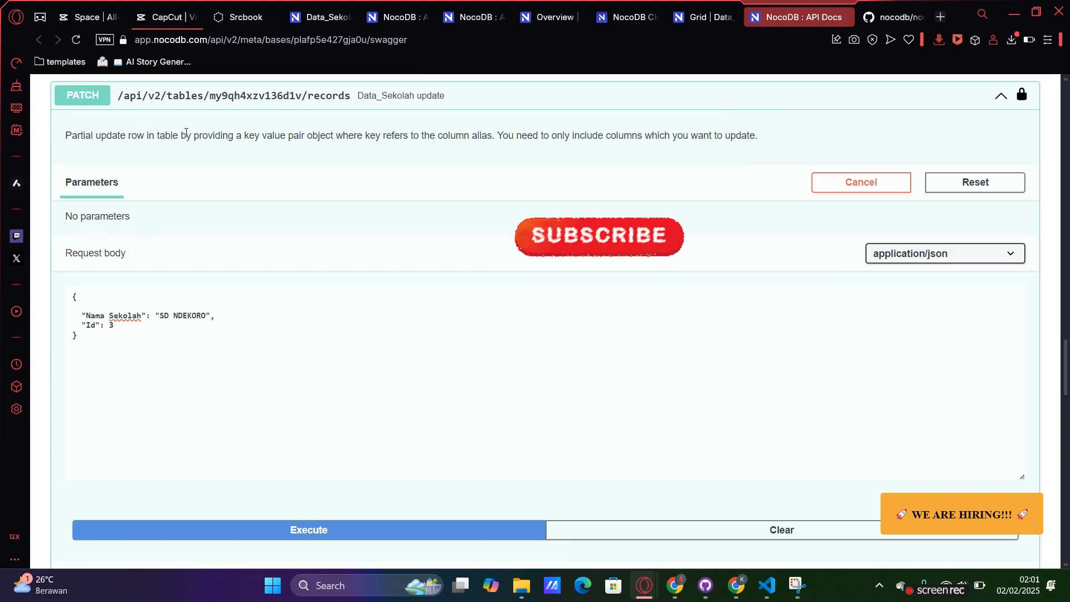
pyautogui.moveTo(67, 134); pyautogui.dragTo(769, 153)
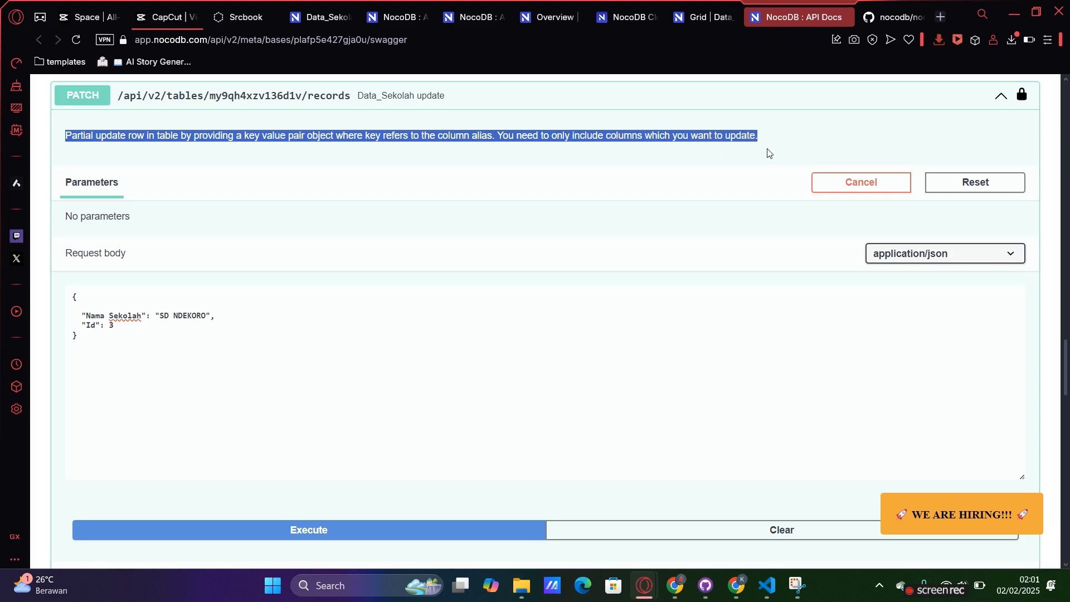
pyautogui.rightClick(724, 137)
pyautogui.click(760, 216)
pyautogui.click(239, 17)
pyautogui.click(976, 510)
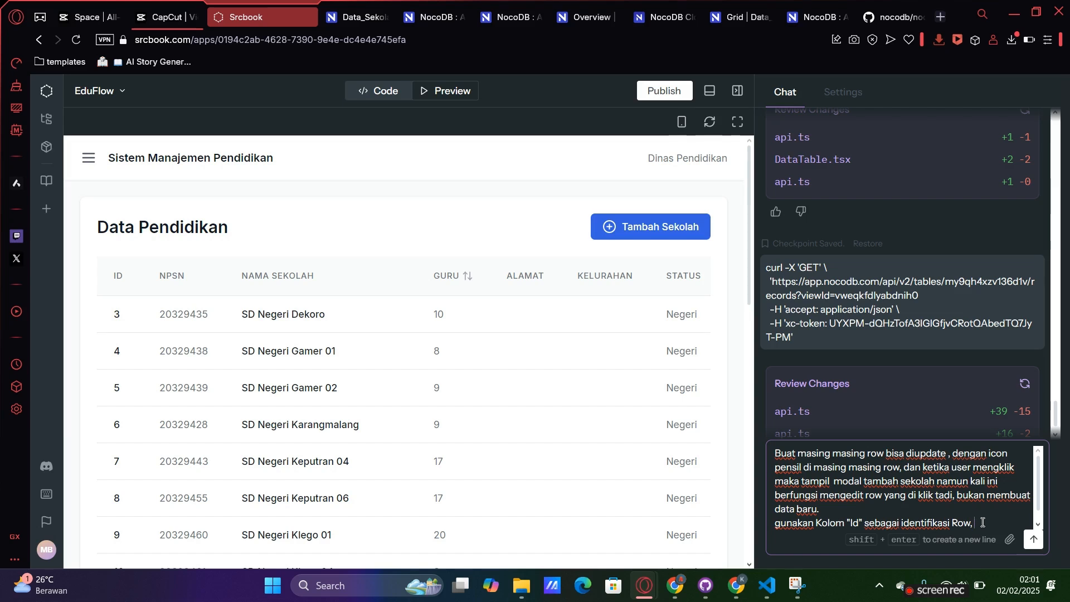
pyautogui.hotkey('ctrl', 'v')
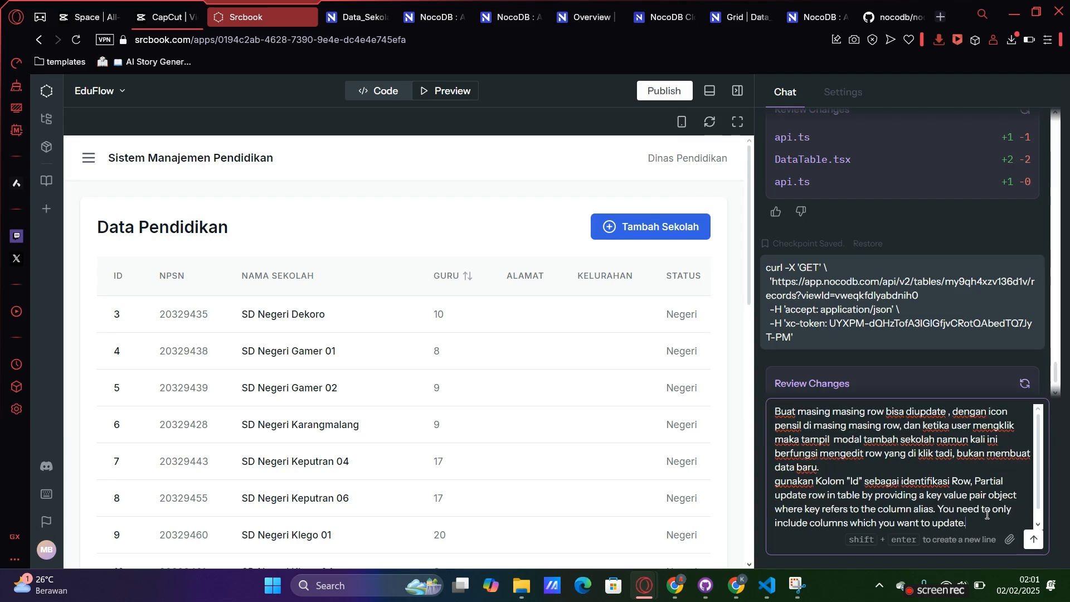
# Step: Return to the API documentation and examine the Id and Nama Sekolah entries in the PATCH request body
pyautogui.click(818, 21)
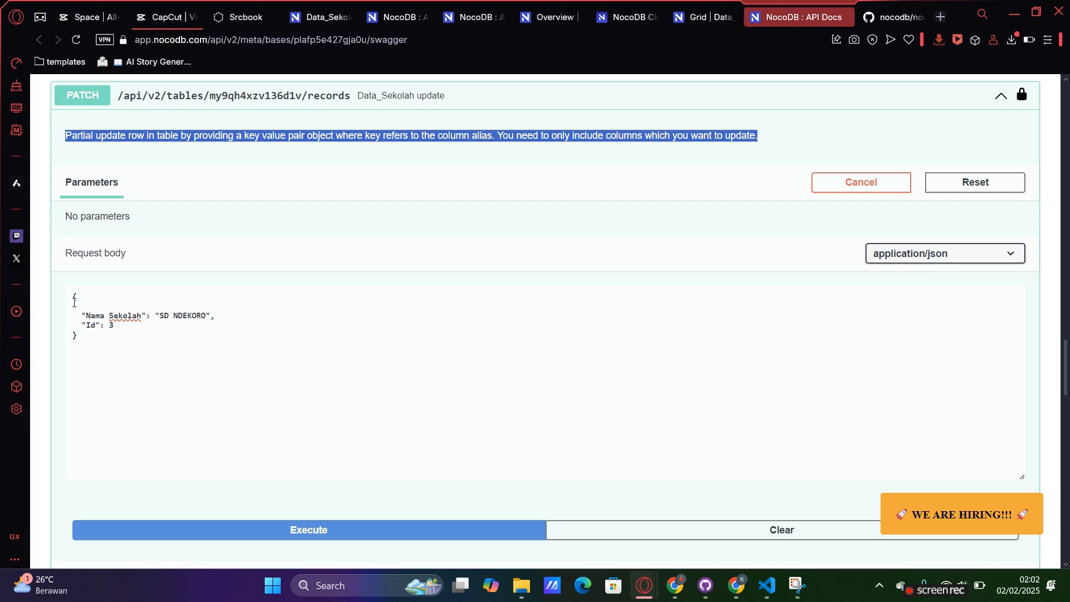
pyautogui.moveTo(117, 325); pyautogui.dragTo(89, 326)
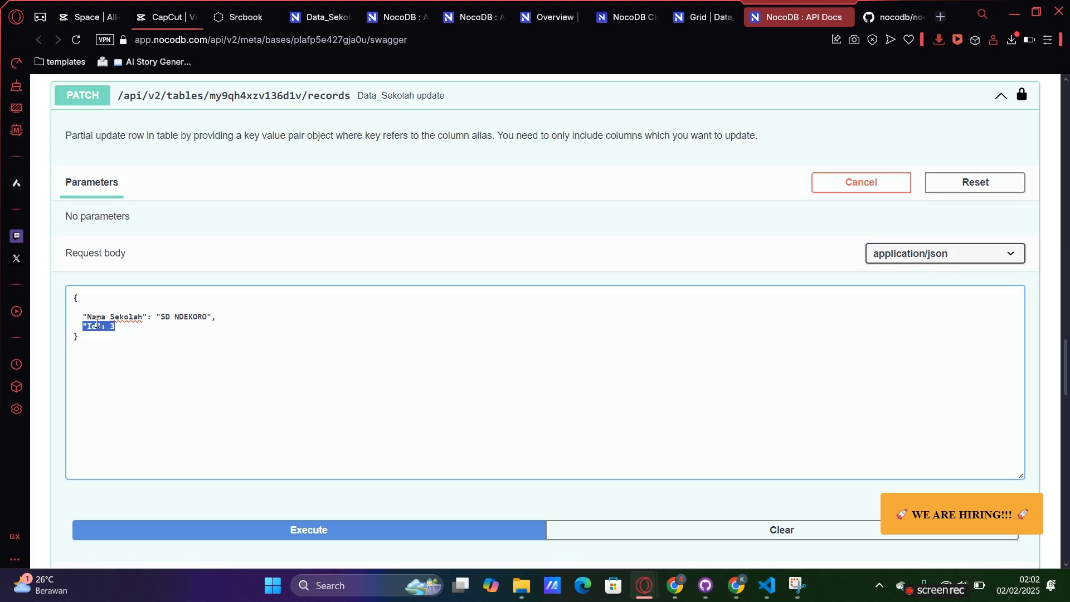
pyautogui.moveTo(85, 314); pyautogui.dragTo(219, 319)
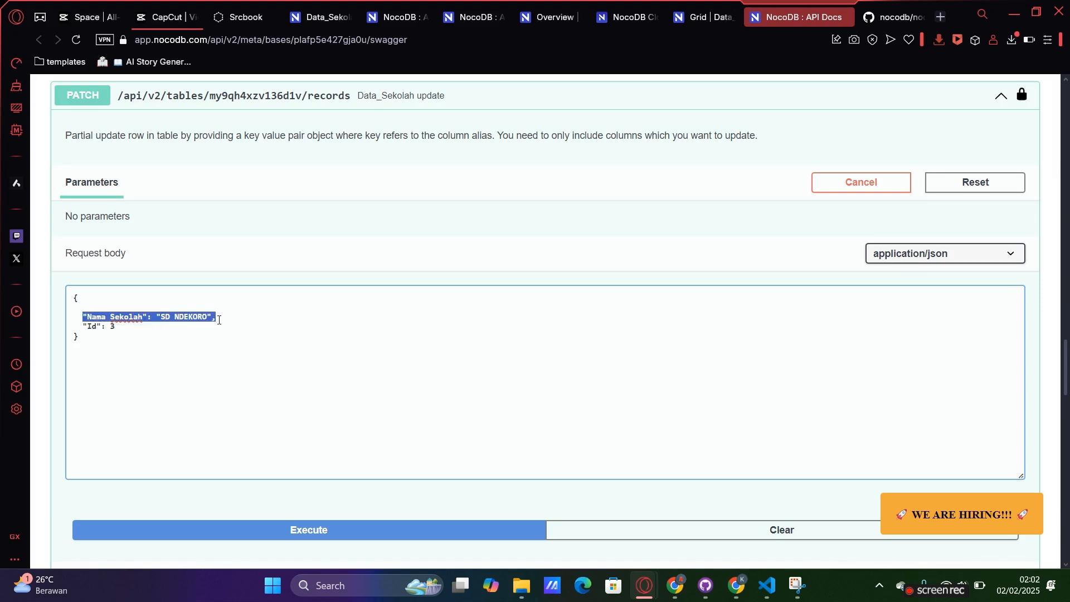
pyautogui.click(219, 320)
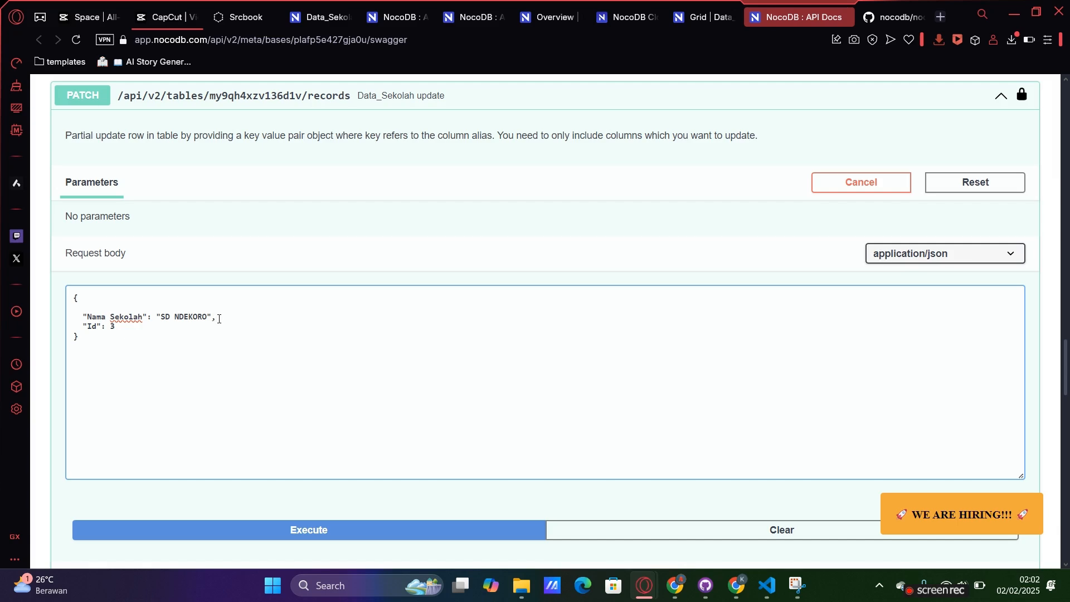
# Step: Compare the drafted Srcbook prompt with the API documentation and search the Data_Sekolah endpoints for a suitable REST example
pyautogui.scroll(15, 217, 318)
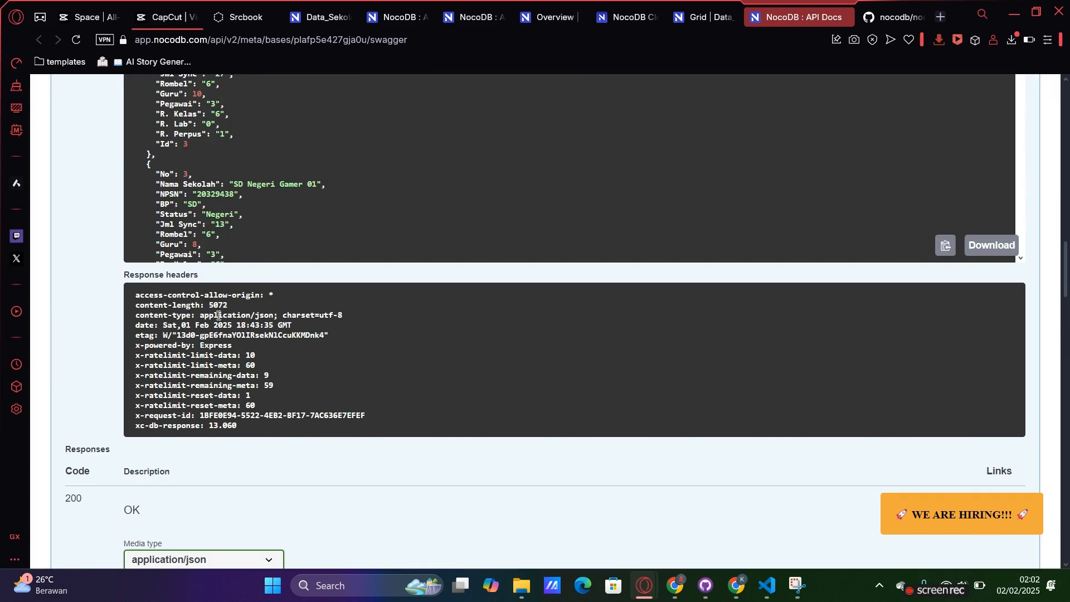
pyautogui.scroll(8, 169, 178)
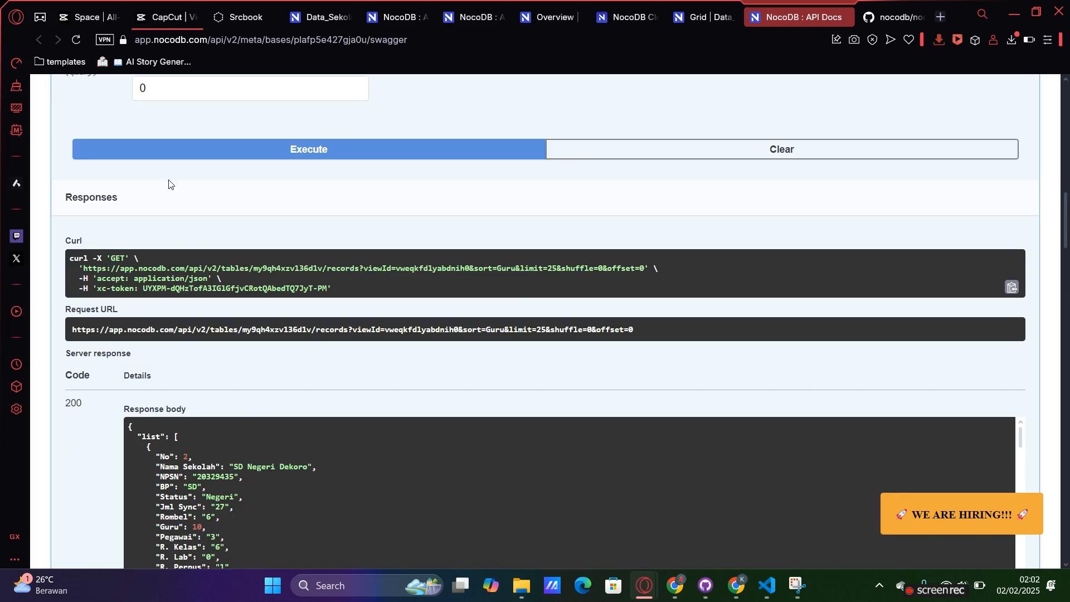
pyautogui.click(250, 16)
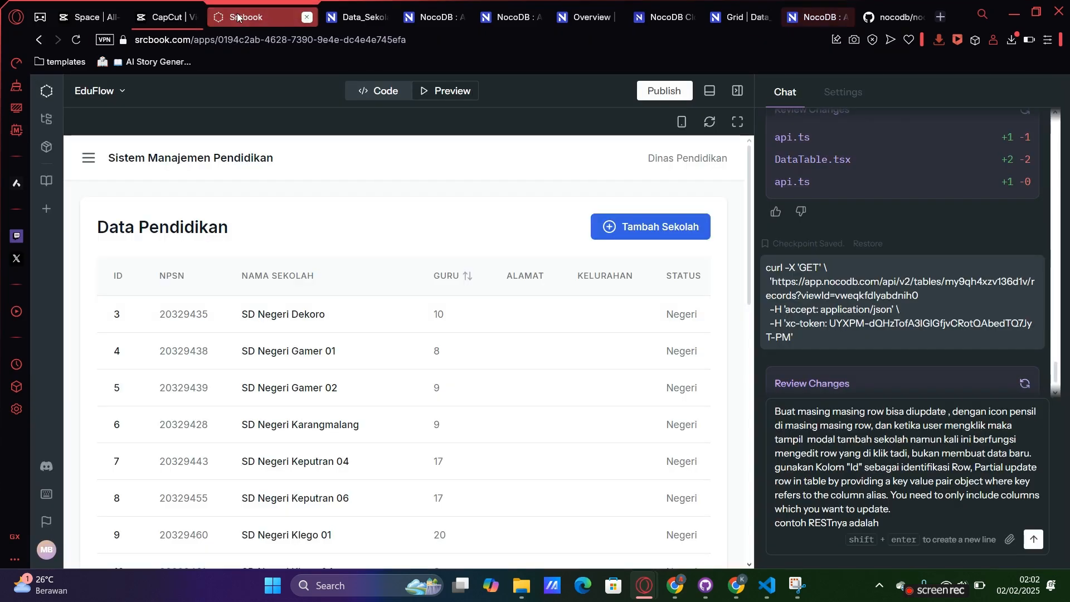
pyautogui.scroll(-2, 977, 341)
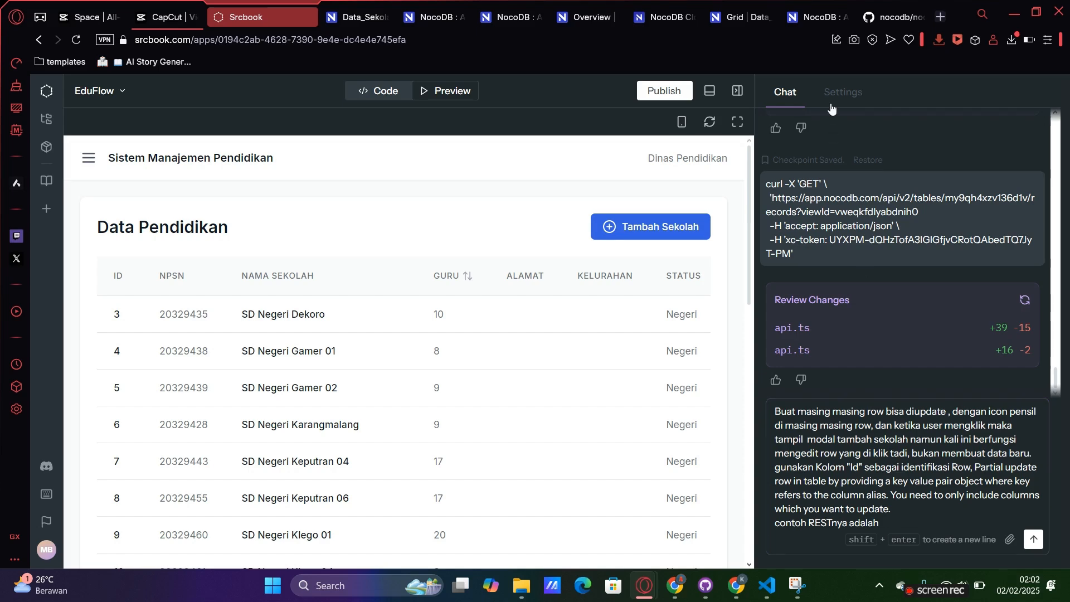
pyautogui.click(809, 17)
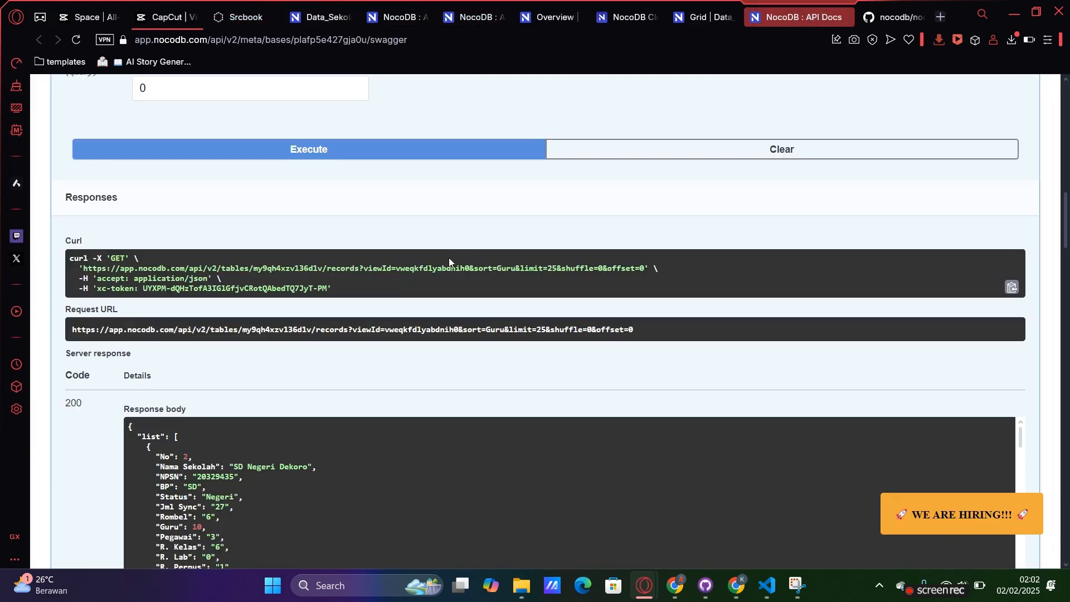
pyautogui.scroll(-15, 449, 259)
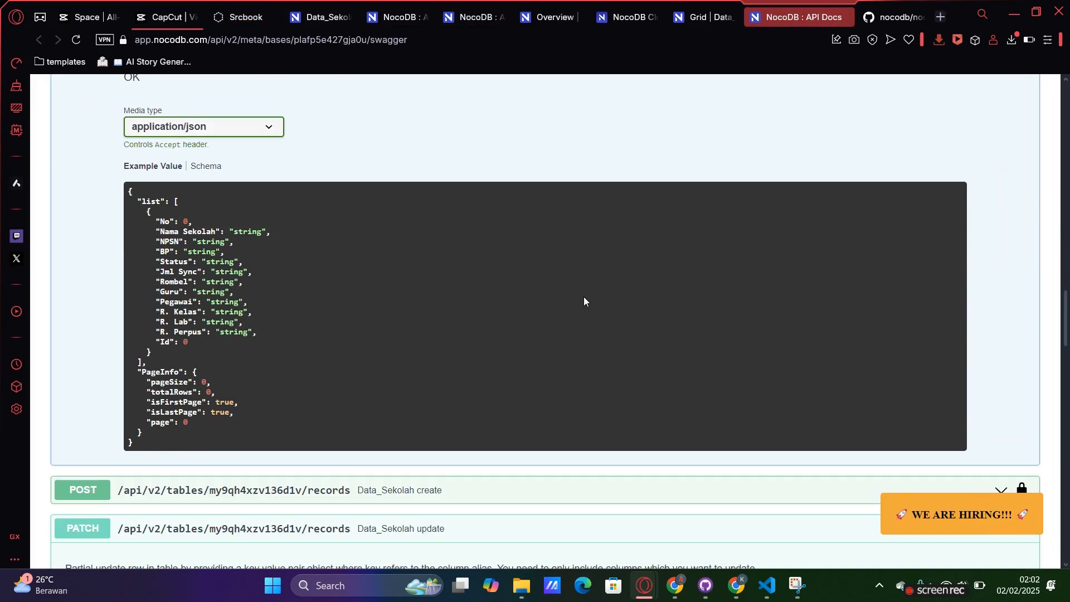
pyautogui.scroll(-8, 584, 301)
pyautogui.scroll(8, 585, 298)
pyautogui.scroll(8, 583, 297)
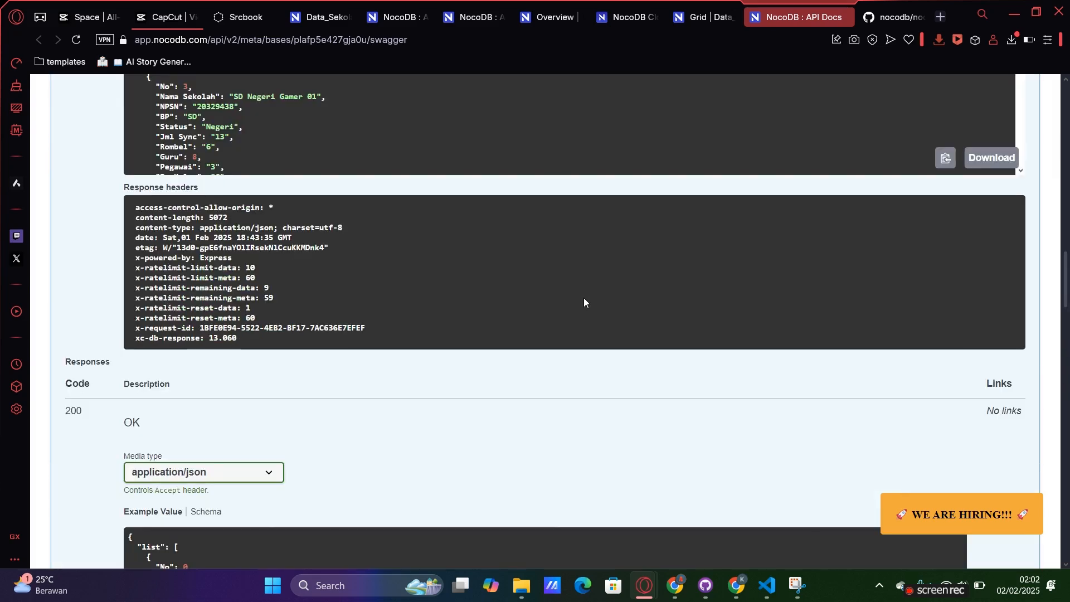
pyautogui.scroll(8, 584, 301)
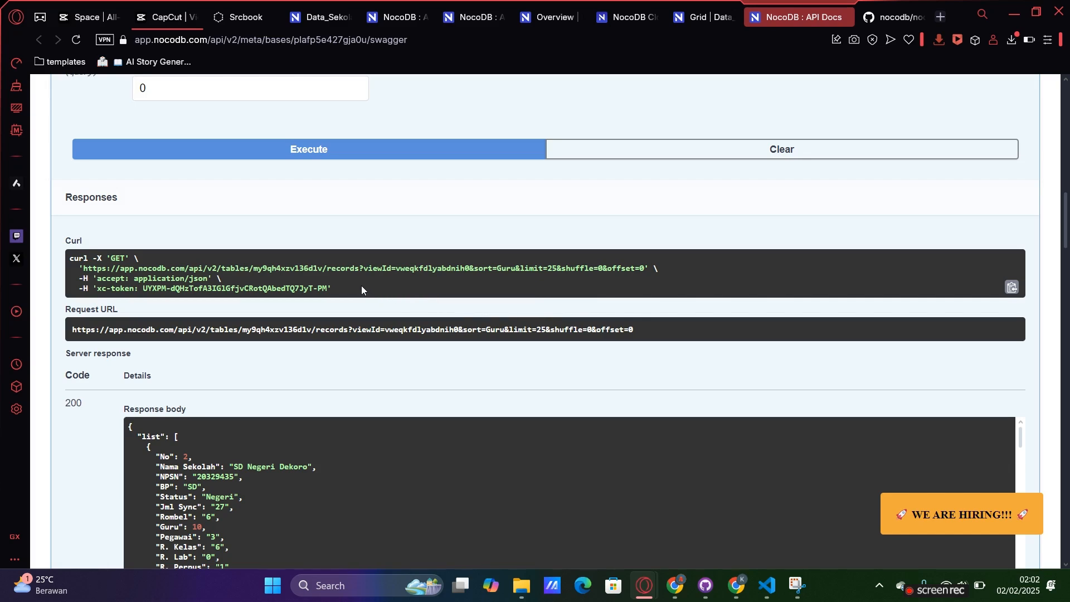
# Step: Copy the generated PATCH curl command for Data_Sekolah, including its xc-token, from the API documentation
pyautogui.scroll(-2, 362, 288)
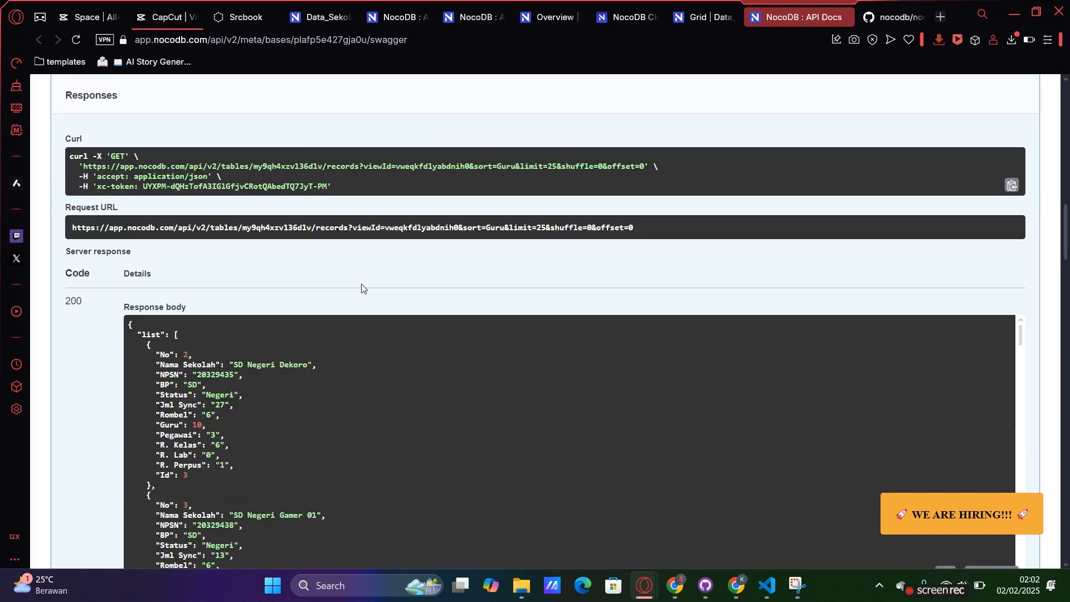
pyautogui.scroll(-15, 362, 288)
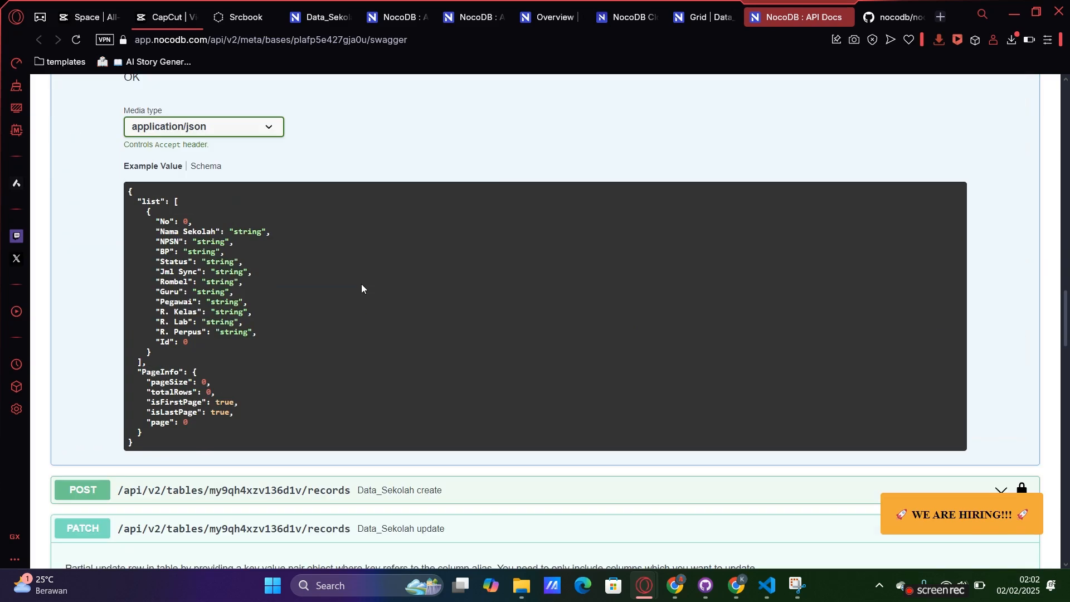
pyautogui.scroll(-8, 361, 288)
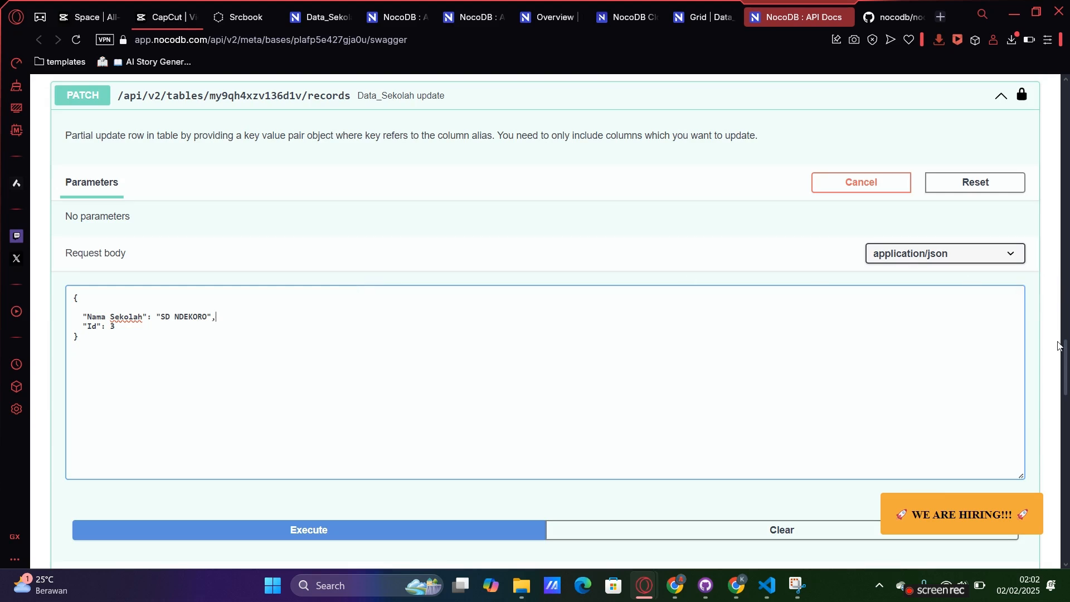
pyautogui.moveTo(1065, 357); pyautogui.dragTo(1065, 402)
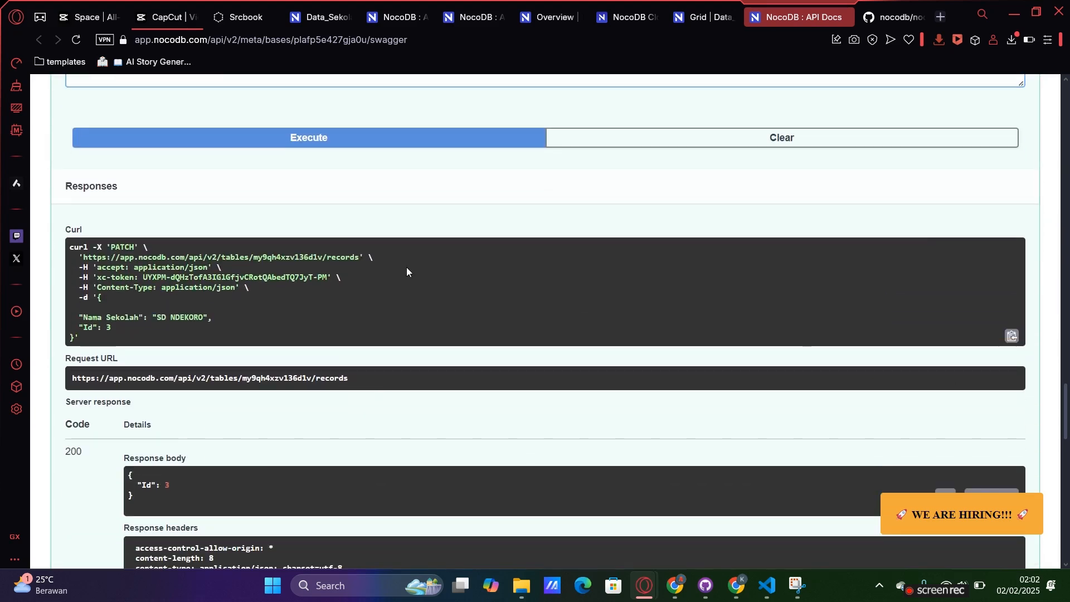
pyautogui.moveTo(69, 246); pyautogui.dragTo(249, 348)
pyautogui.rightClick(190, 270)
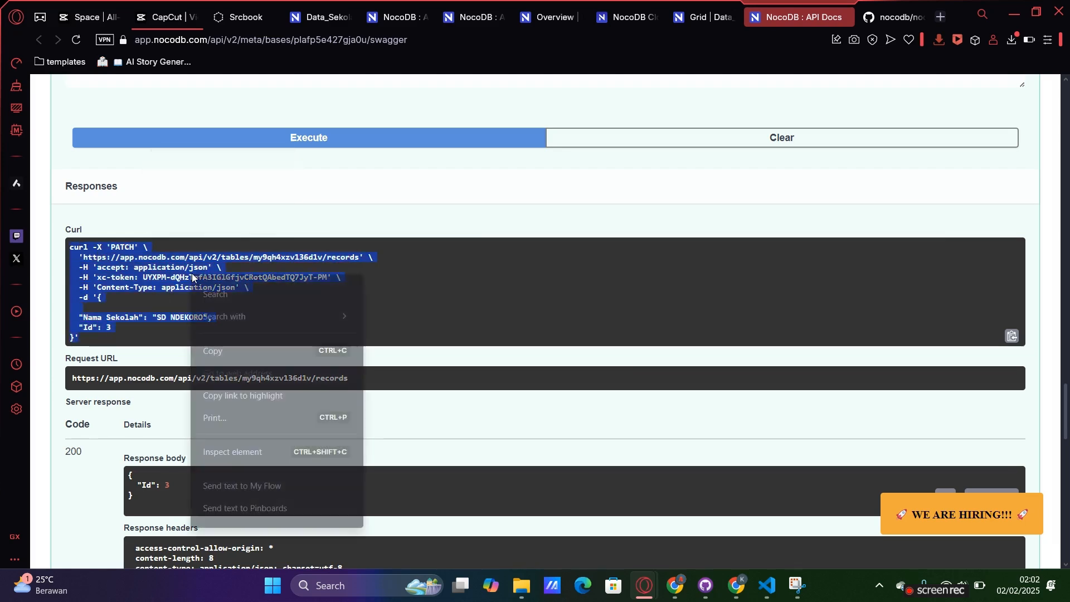
pyautogui.click(243, 347)
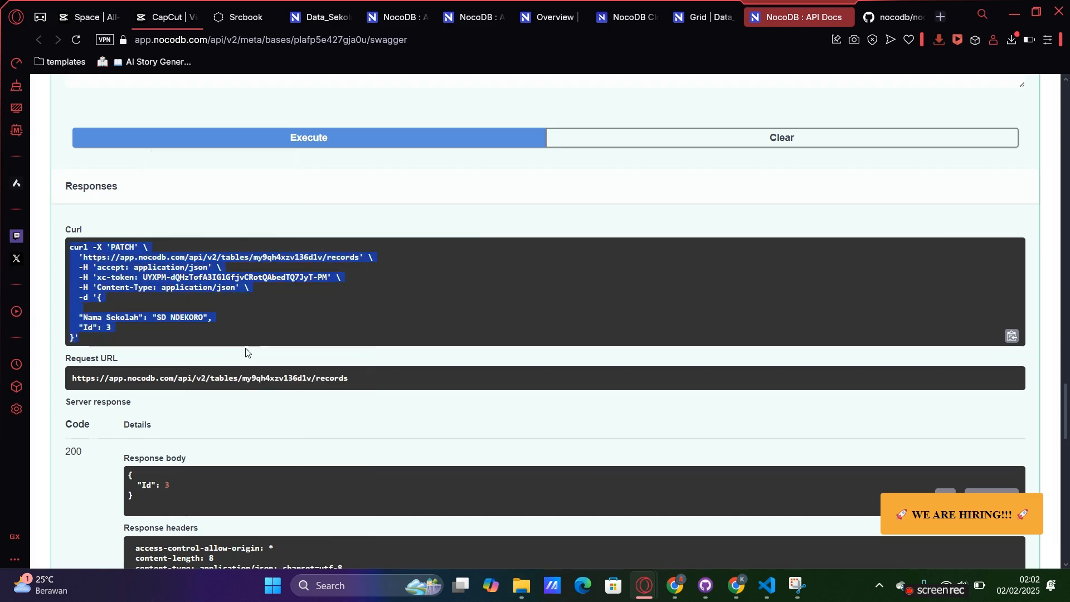
# Step: Return to Srcbook and insert "untuk mengupdate "Nama Sekolah" saja" before "adalah" in the prompt's REST example line
pyautogui.click(241, 17)
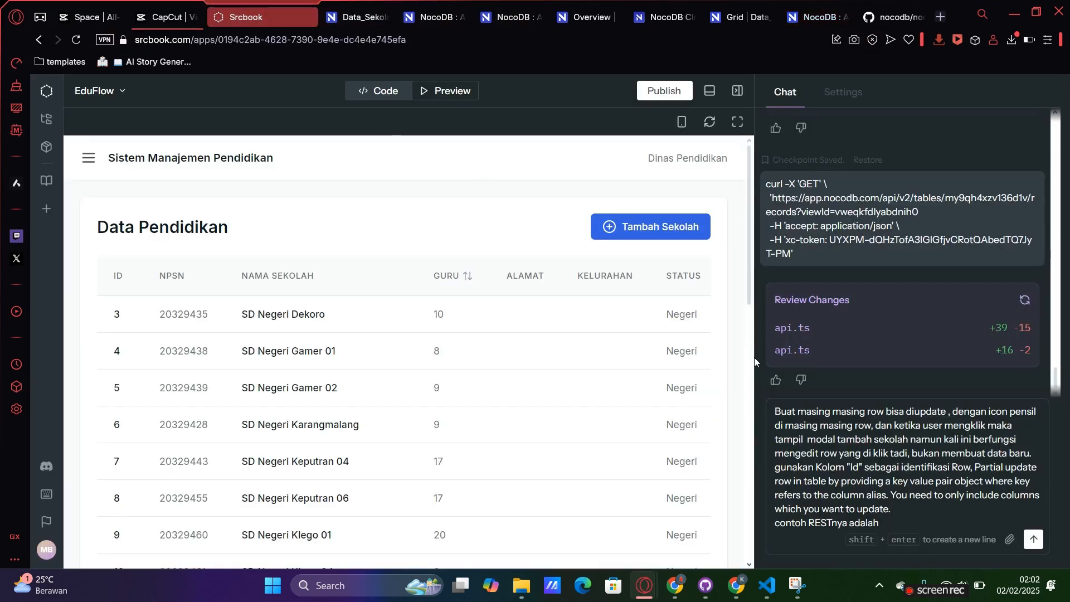
pyautogui.click(852, 523)
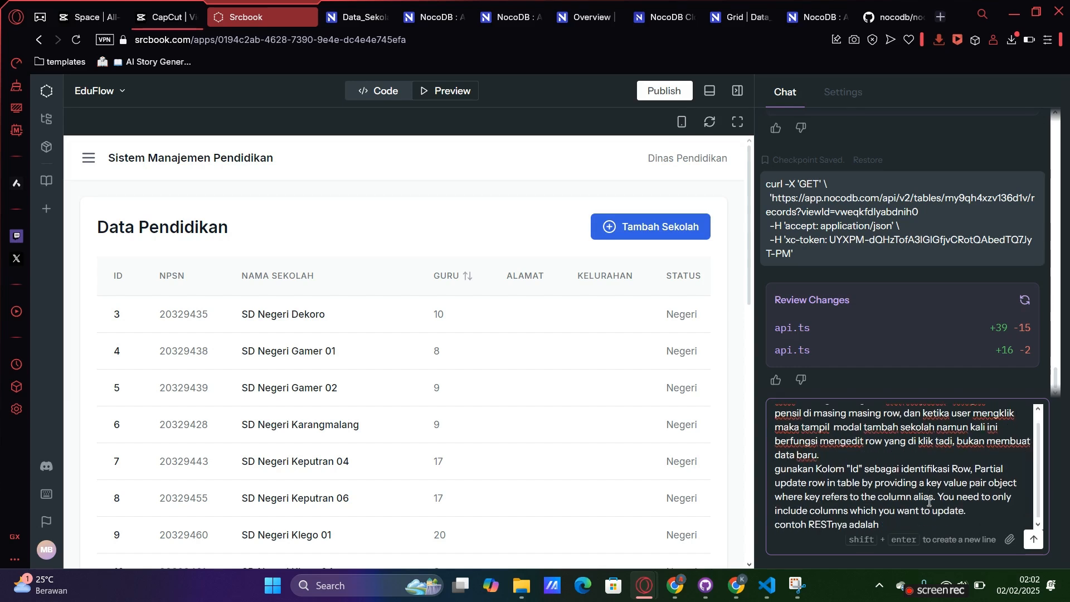
pyautogui.write('untuk mengupdate ')
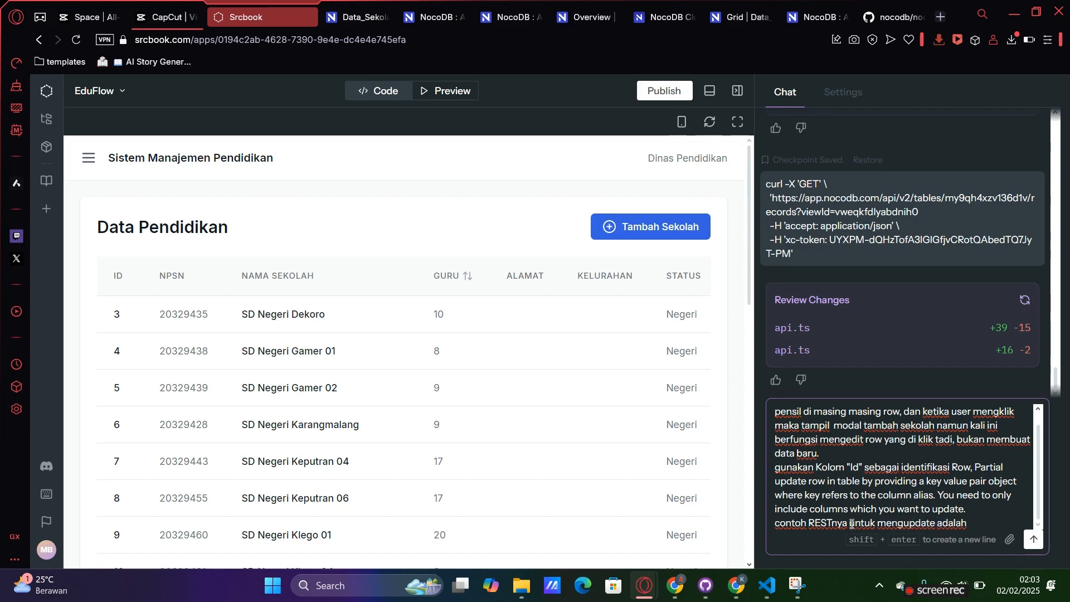
pyautogui.write('"Nama Sekolah')
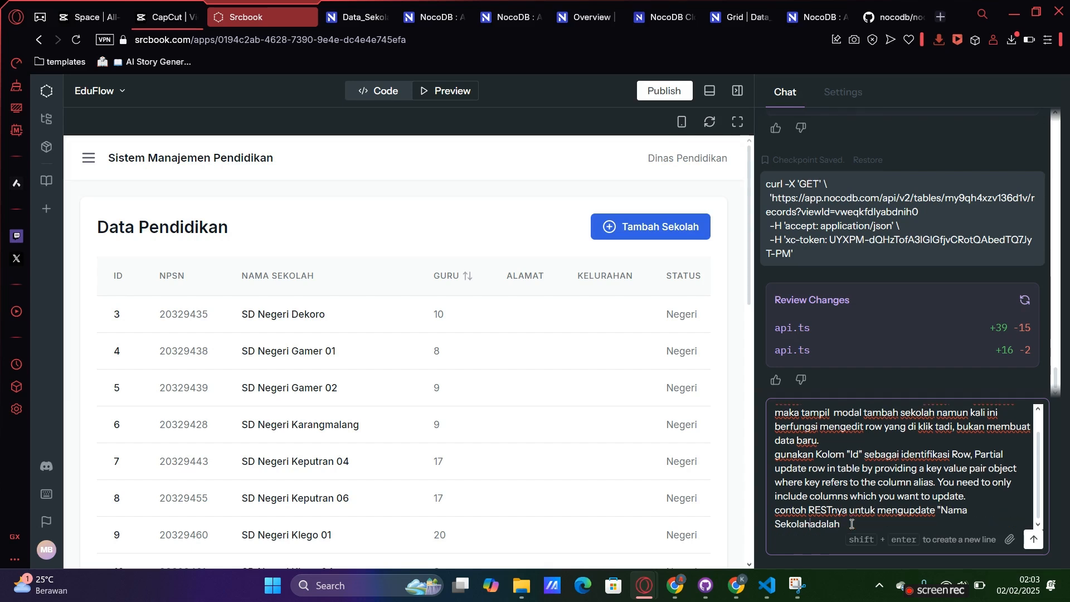
pyautogui.write('" saja adalah')
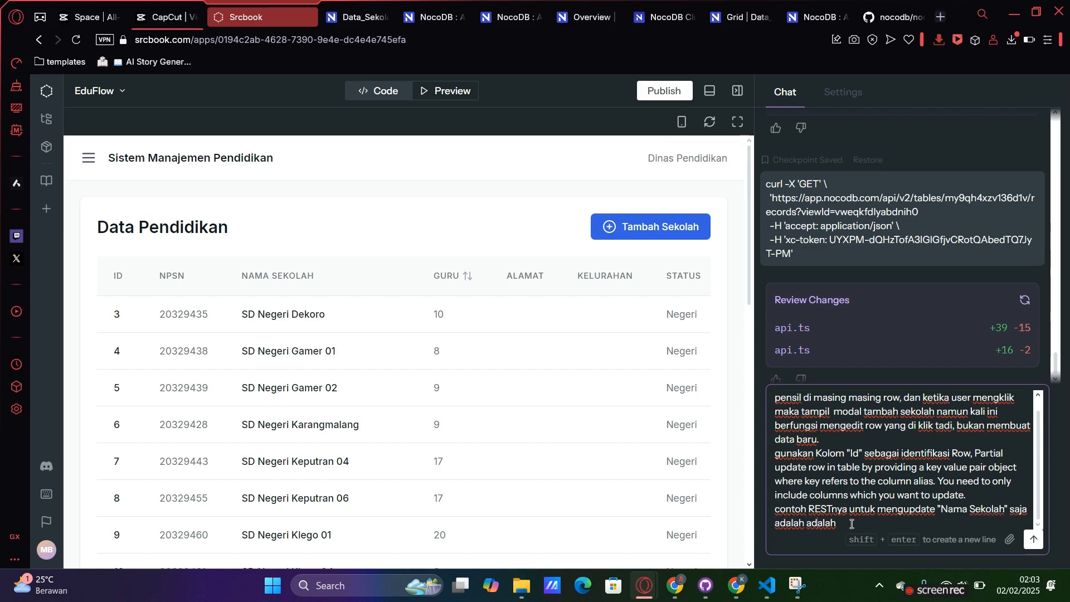
# Step: Remove the duplicated "adalah", end the example line with a colon and paste the PATCH curl command with its xc-token on a new line
pyautogui.press('BackSpace')
pyautogui.press('BackSpace')
pyautogui.press('BackSpace')
pyautogui.press('BackSpace')
pyautogui.press('BackSpace')
pyautogui.press('BackSpace')
pyautogui.press('BackSpace')
pyautogui.write(':')
pyautogui.hotkey('shift', 'Return')
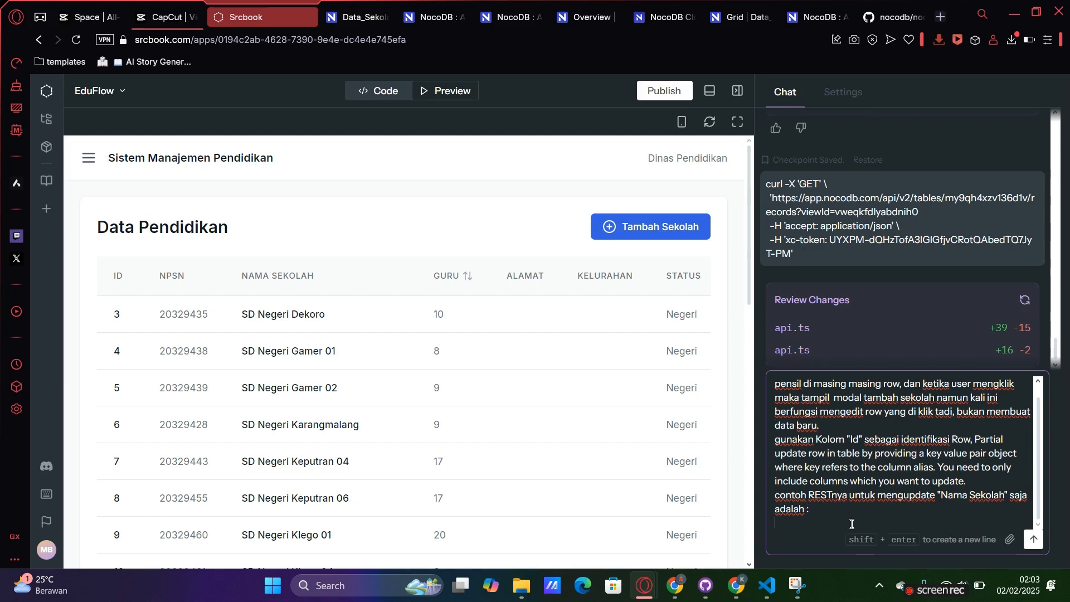
pyautogui.hotkey('ctrl', 'v')
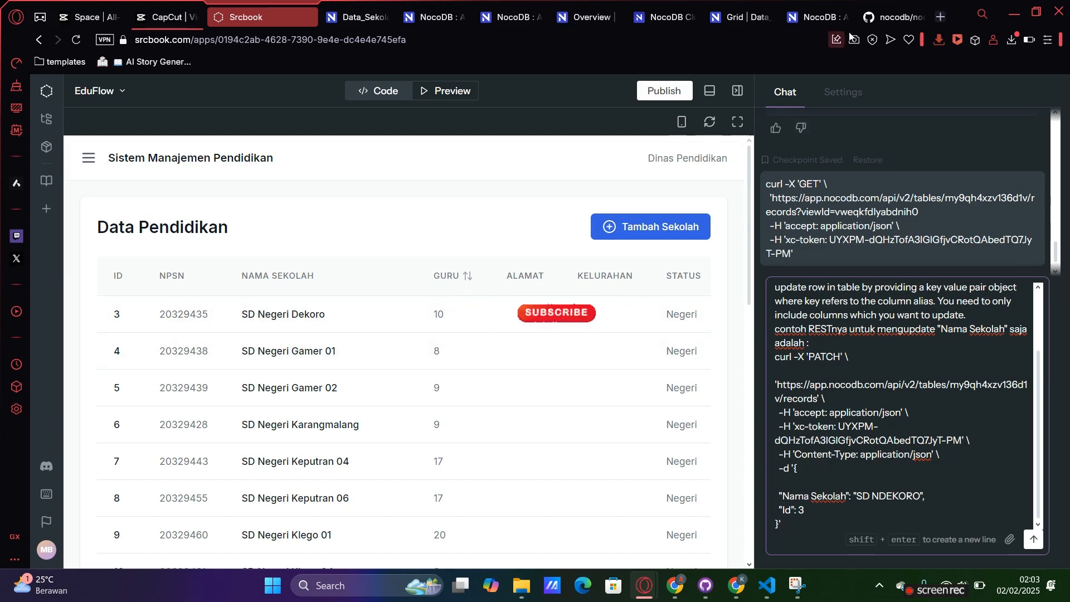
# Step: Go back to the API documentation and examine the record fields in the Data_Sekolah GET endpoint's example response
pyautogui.click(818, 17)
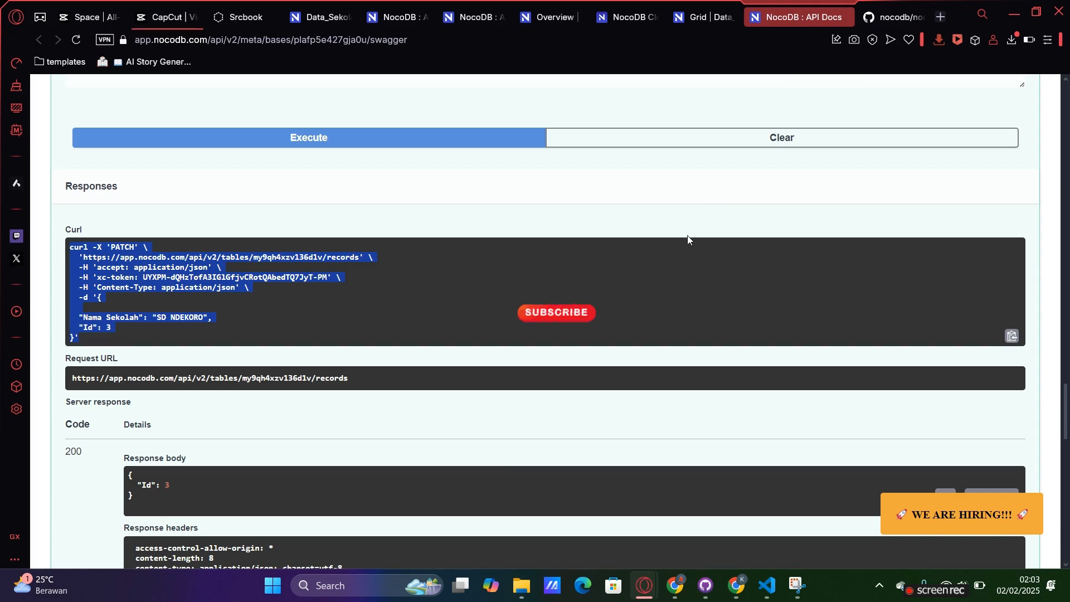
pyautogui.scroll(15, 687, 236)
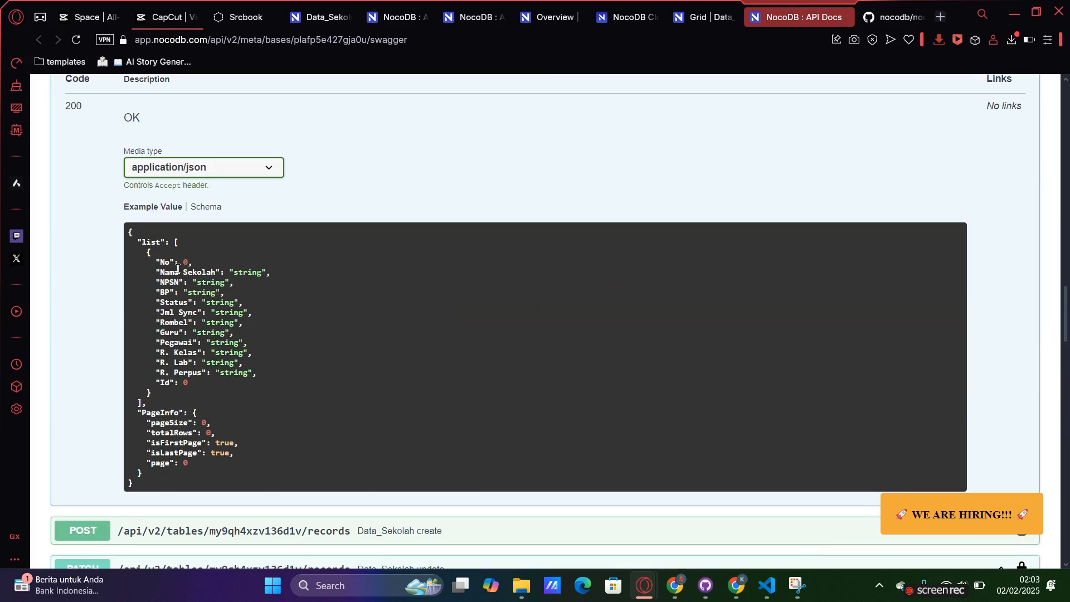
pyautogui.moveTo(152, 259); pyautogui.dragTo(250, 404)
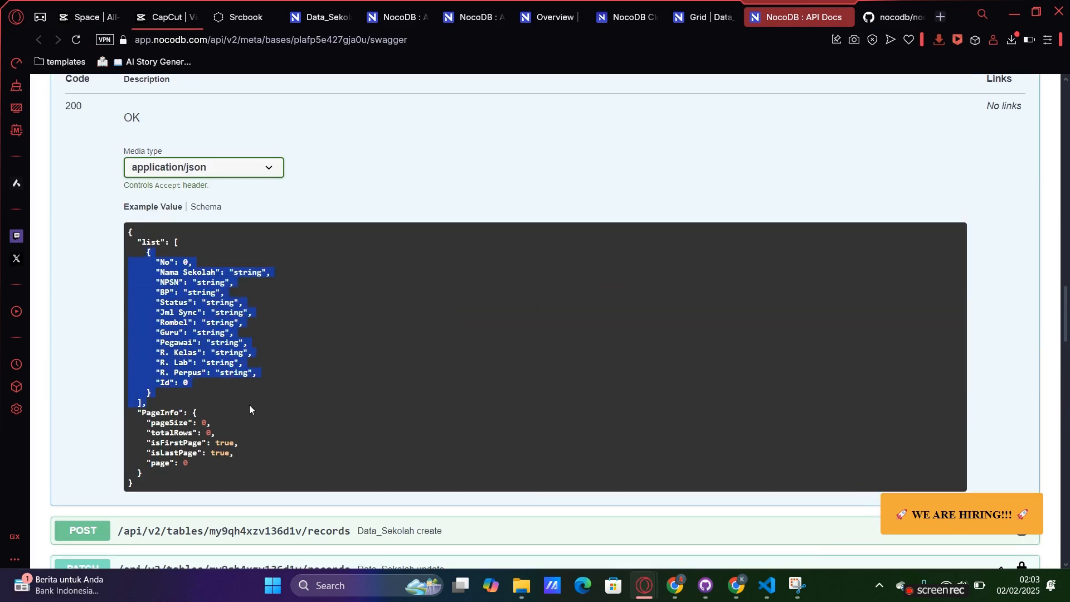
pyautogui.click(195, 225)
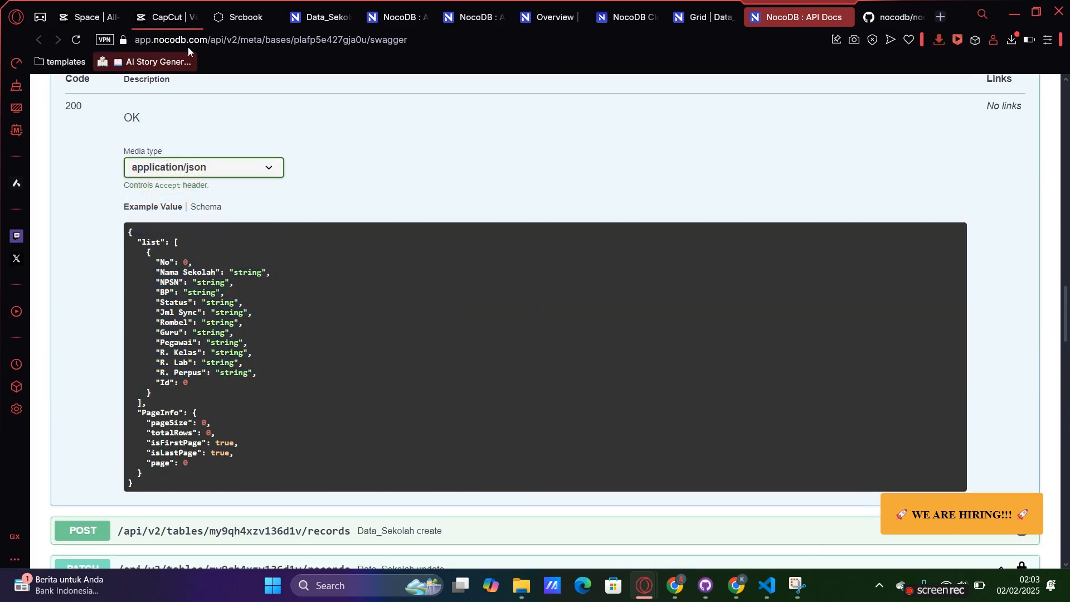
# Step: Return to Srcbook, add "Kolom "Id" wajib ada untuk identifikasi" after "columns which you want to update." and send the prompt
pyautogui.click(245, 17)
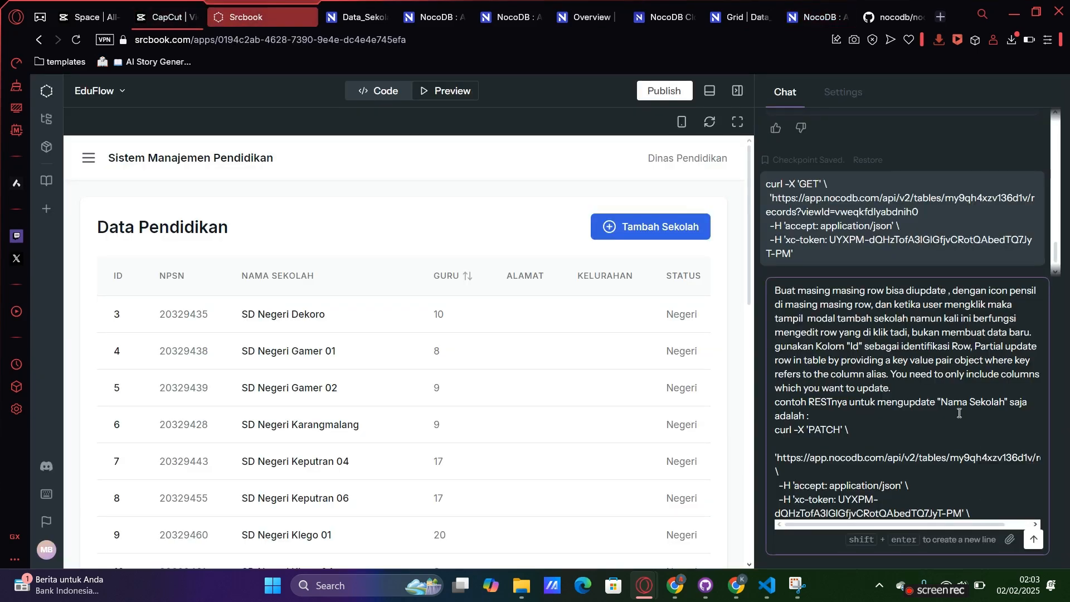
pyautogui.click(931, 390)
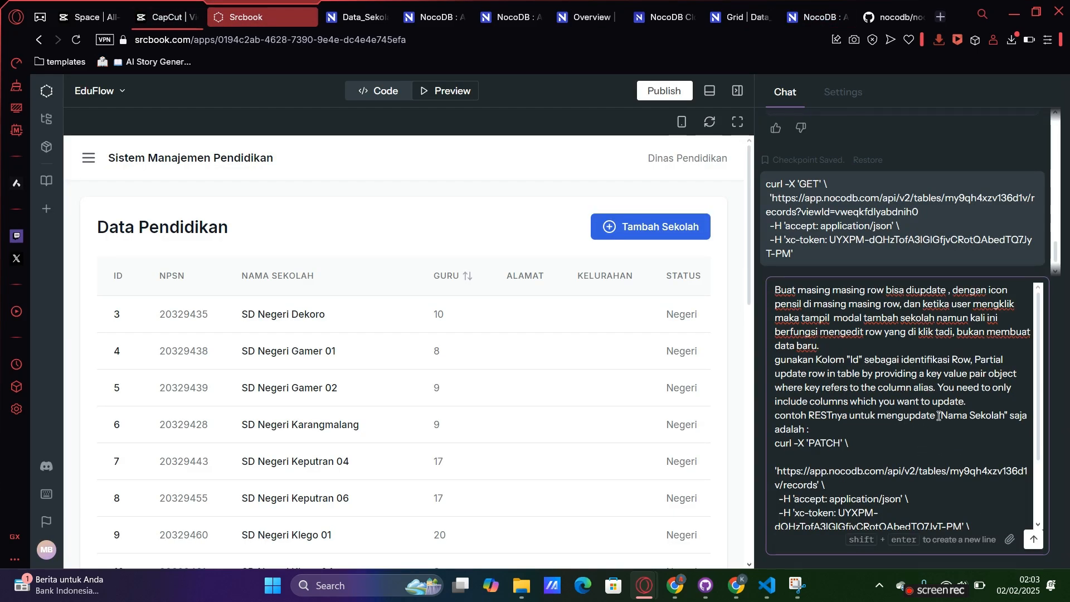
pyautogui.write('Kolom "I')
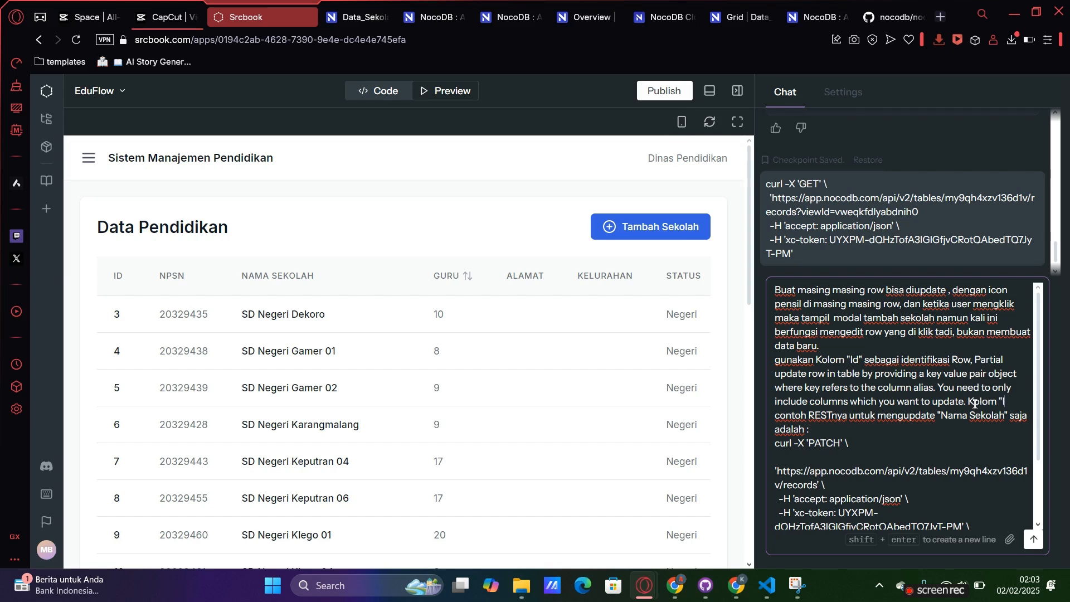
pyautogui.write('d" wajib ada untuk')
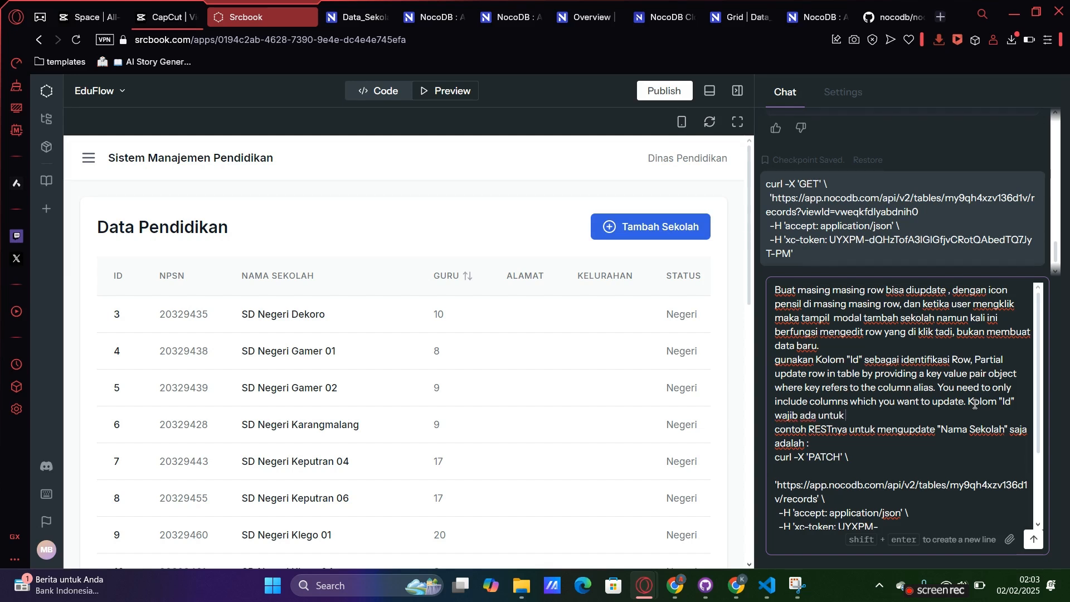
pyautogui.write(' identifikasi')
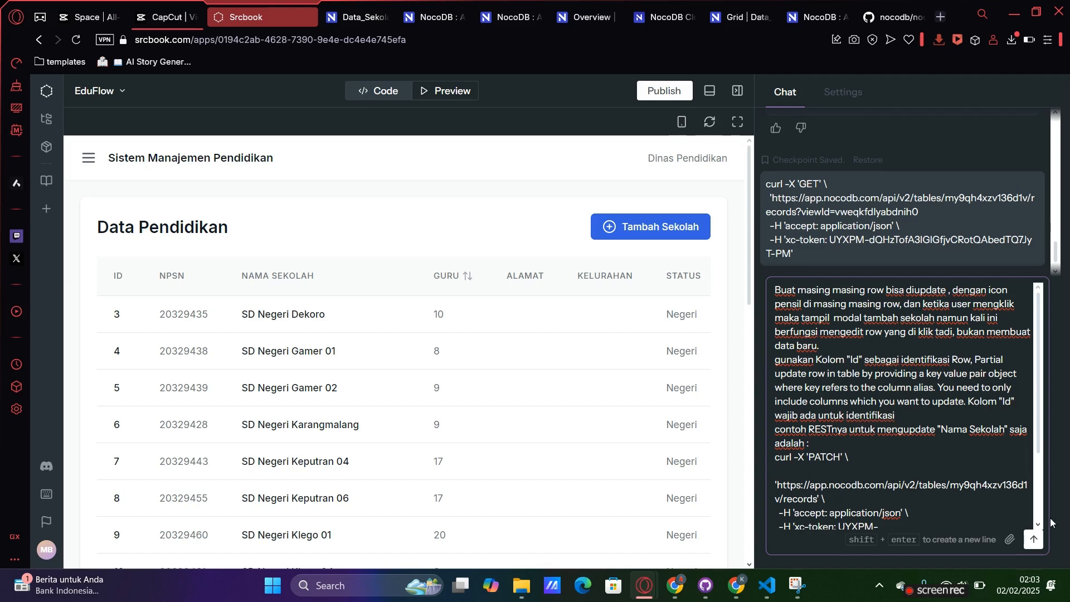
pyautogui.click(1033, 539)
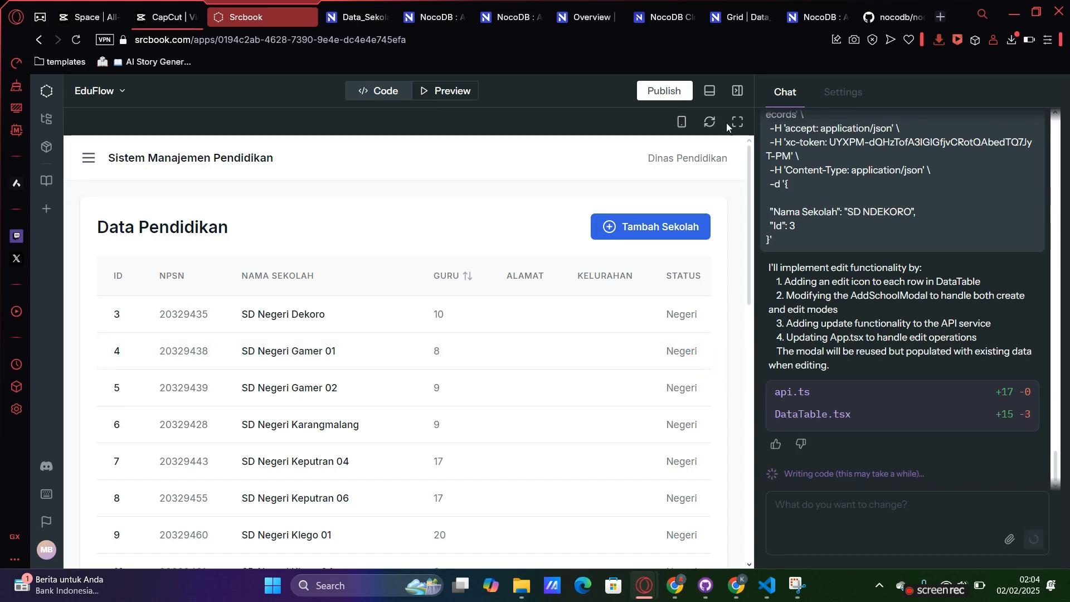
# Step: In the API documentation, collapse the Data_Sekolah PATCH endpoint, expand the DELETE endpoint and examine its example request body
pyautogui.click(819, 17)
pyautogui.scroll(-6, 825, 224)
pyautogui.scroll(-4, 824, 224)
pyautogui.scroll(4, 825, 226)
pyautogui.moveTo(1067, 354)
pyautogui.mouseDown()
pyautogui.moveTo(1067, 415)
pyautogui.moveTo(1066, 344)
pyautogui.mouseUp()
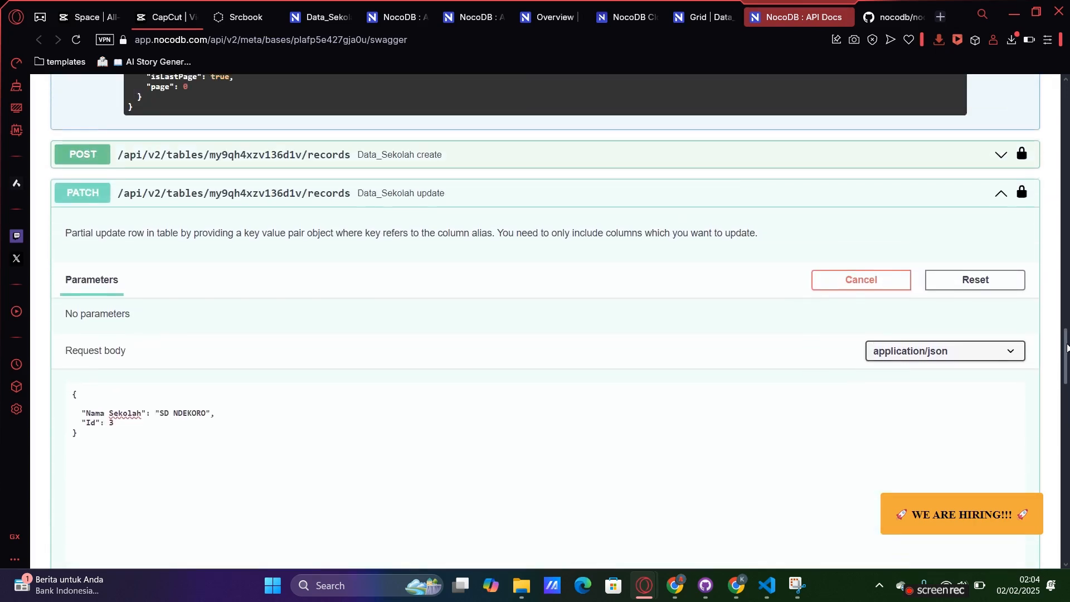
pyautogui.click(1003, 199)
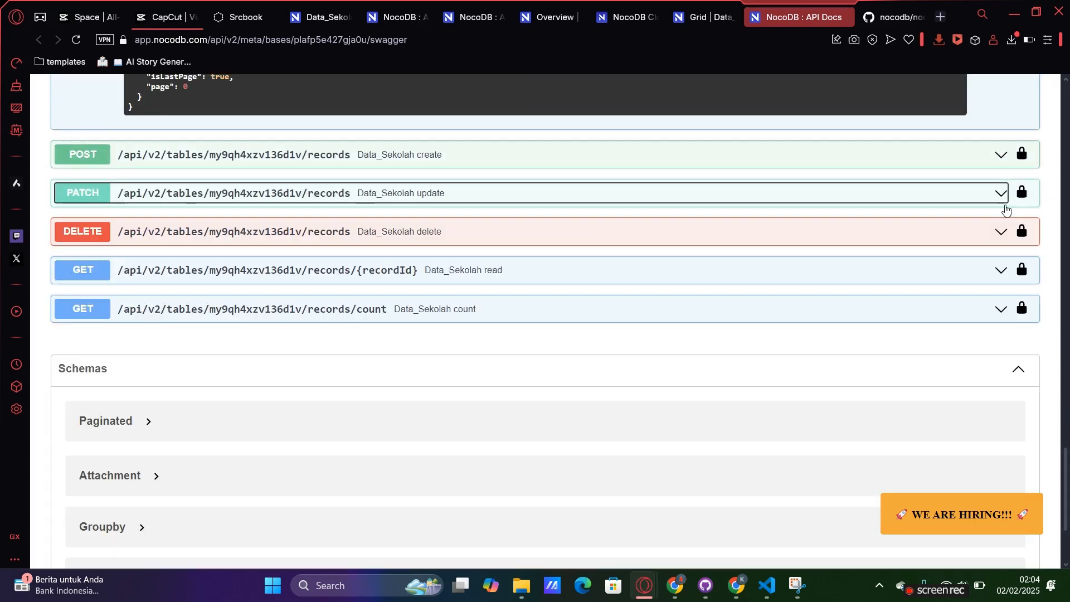
pyautogui.click(999, 236)
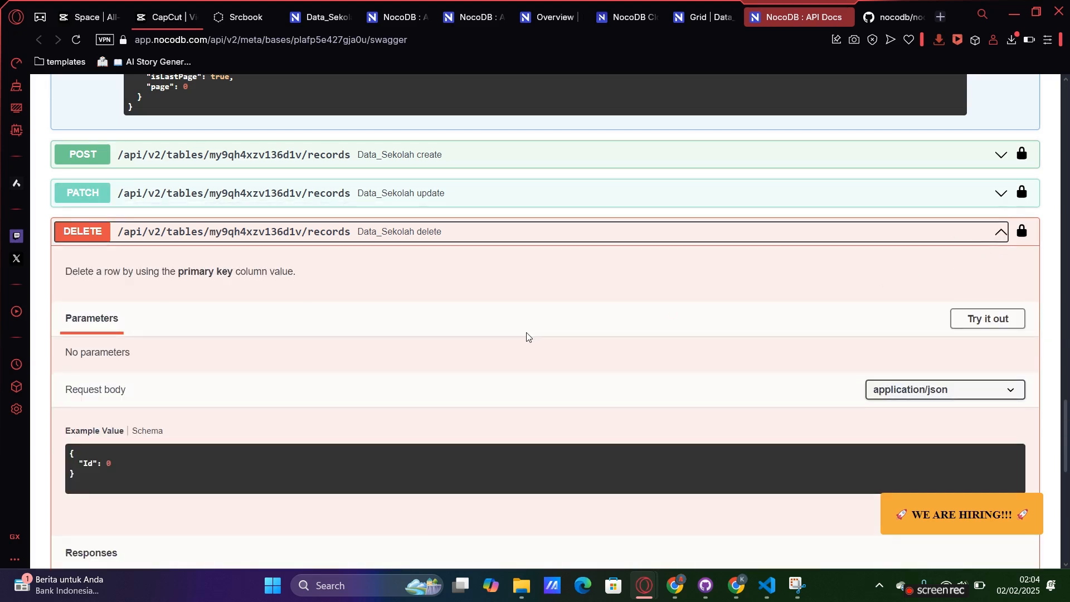
pyautogui.moveTo(70, 449); pyautogui.dragTo(115, 478)
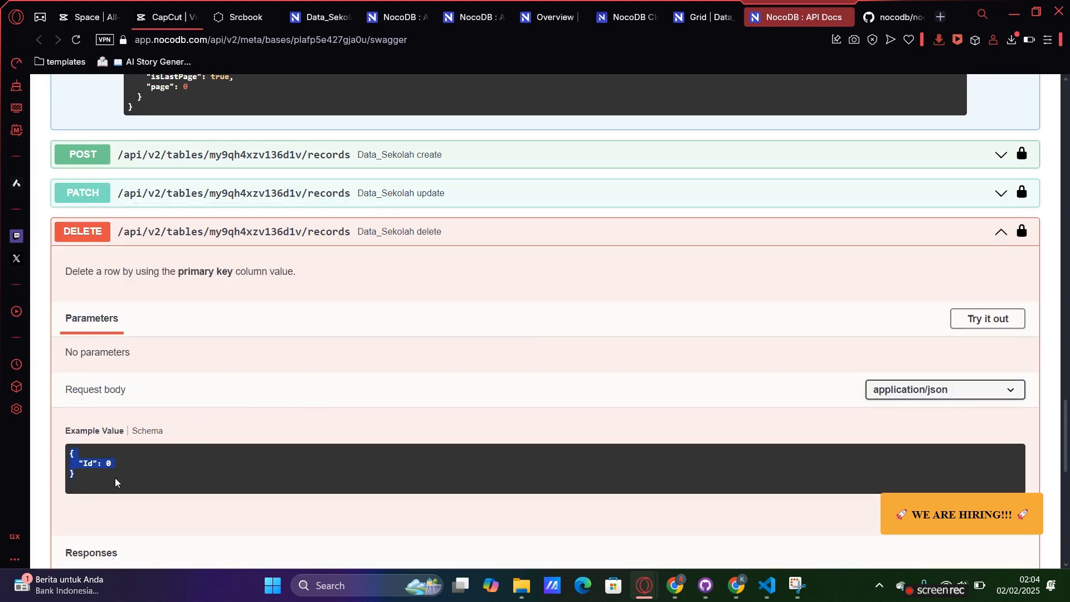
# Step: Examine the remaining documentation of the Data_Sekolah DELETE endpoint below its example request body
pyautogui.click(218, 436)
pyautogui.scroll(-6, 183, 452)
pyautogui.scroll(6, 189, 402)
# Step: Switch to Srcbook and check the school name of the row with ID 3 in the app preview
pyautogui.click(259, 21)
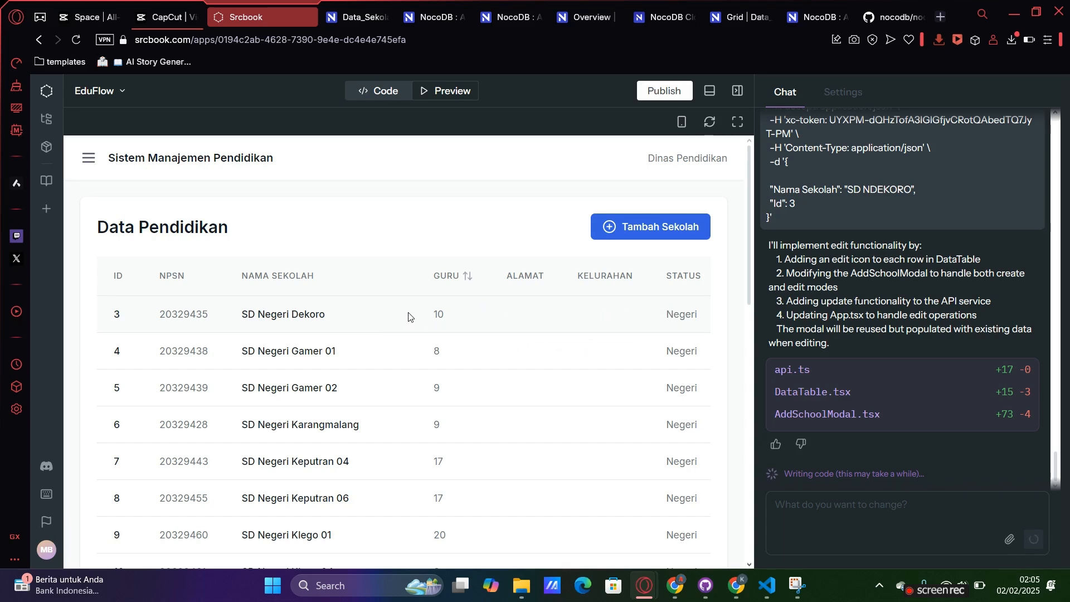
pyautogui.moveTo(235, 318); pyautogui.dragTo(332, 316)
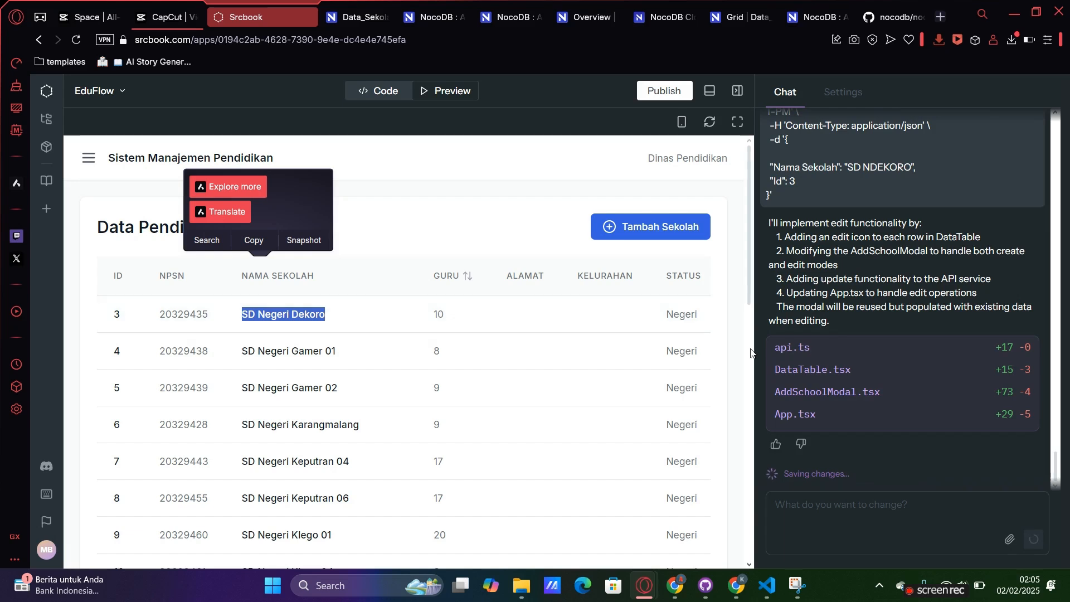
pyautogui.click(518, 234)
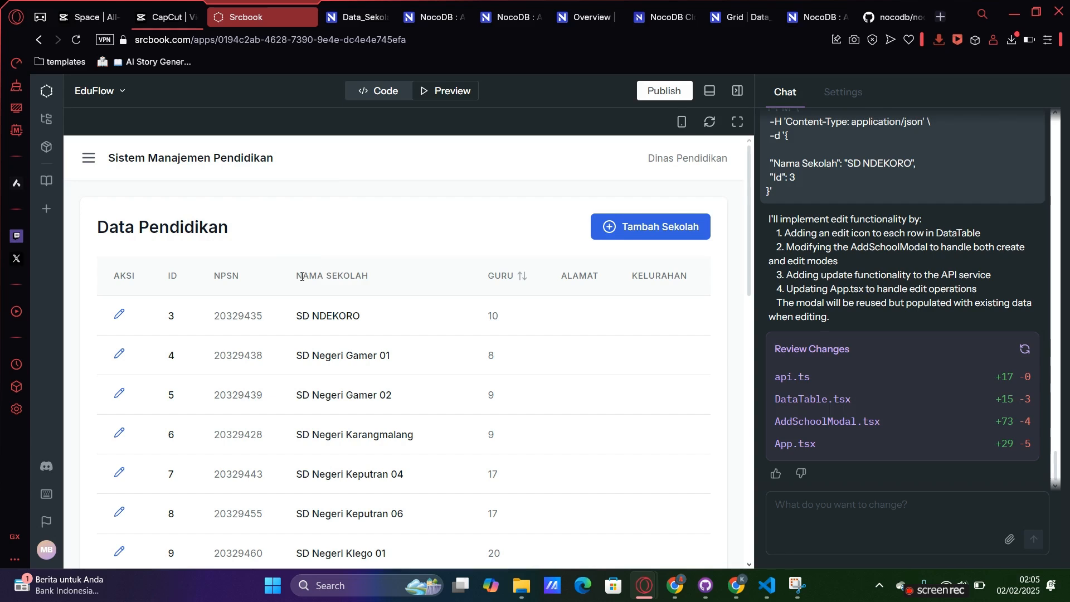
# Step: Check the prefilled edit forms of the schools with IDs 3, 6 and 9, closing each without saving
pyautogui.click(119, 313)
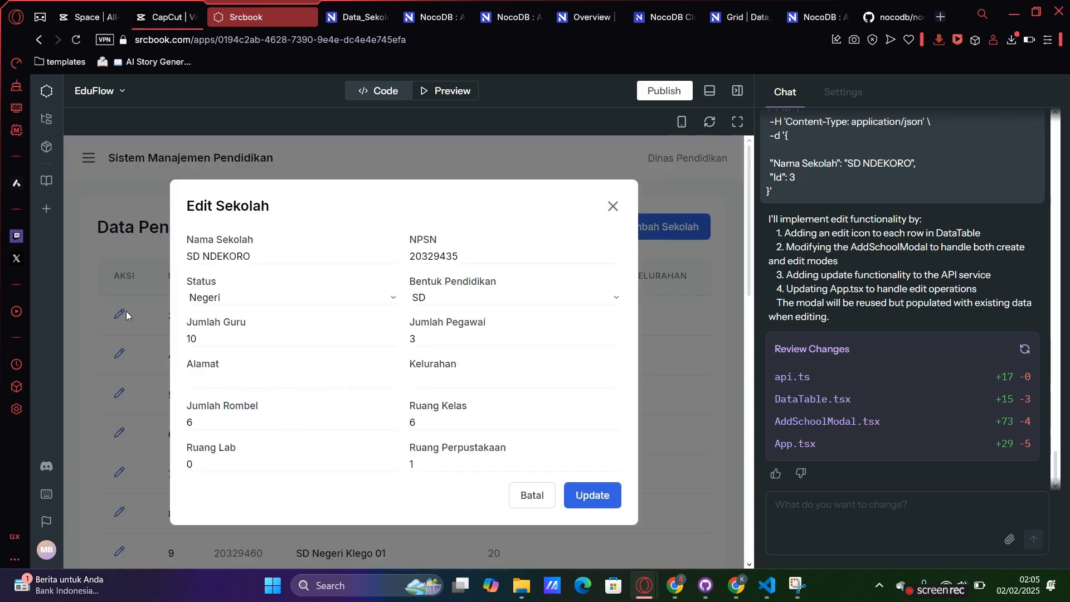
pyautogui.click(535, 497)
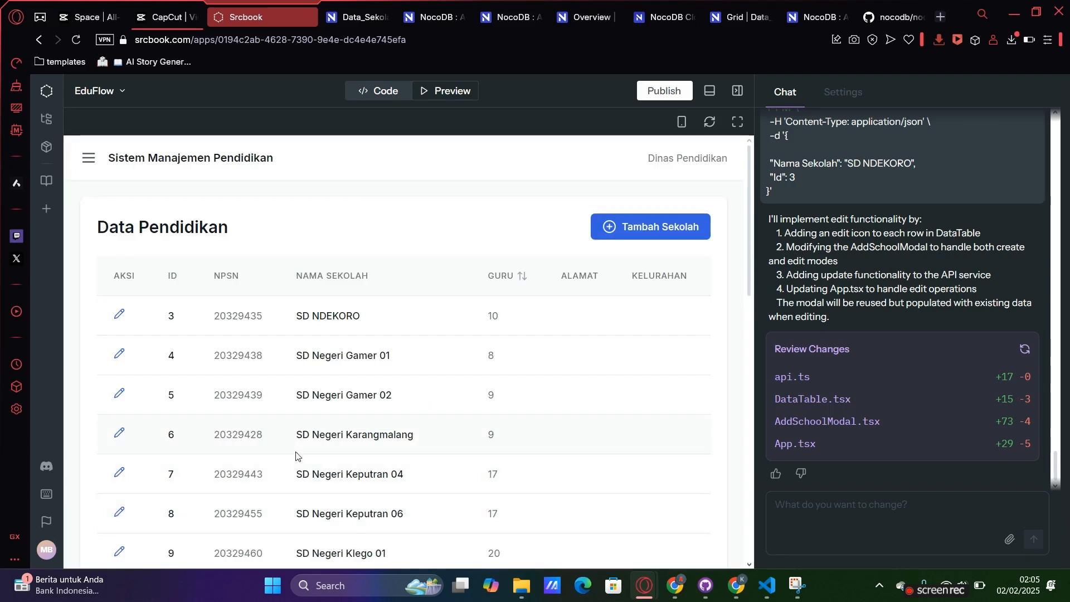
pyautogui.click(118, 432)
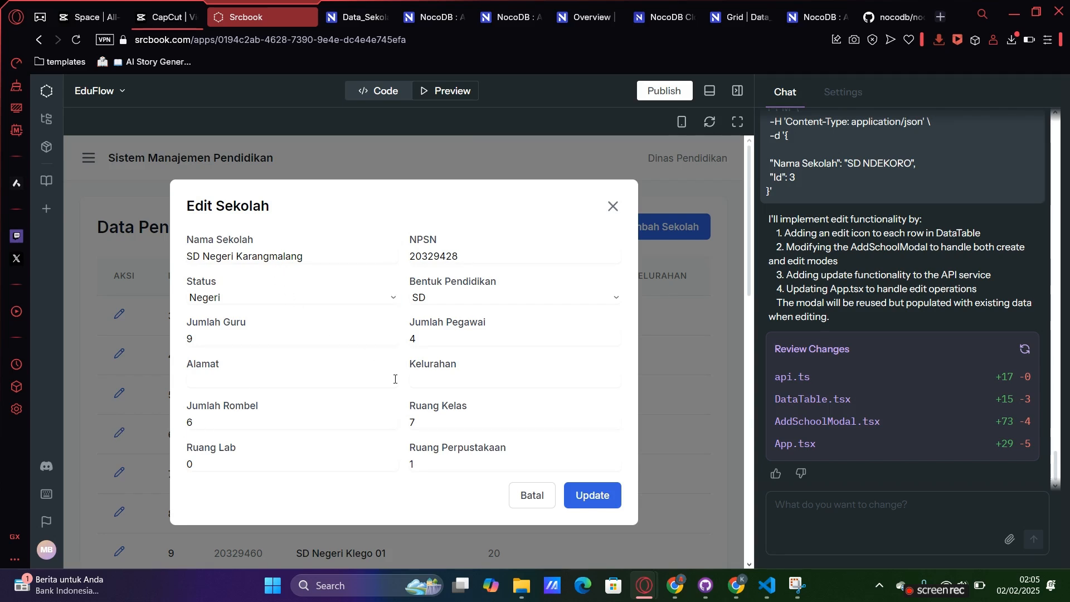
pyautogui.click(523, 497)
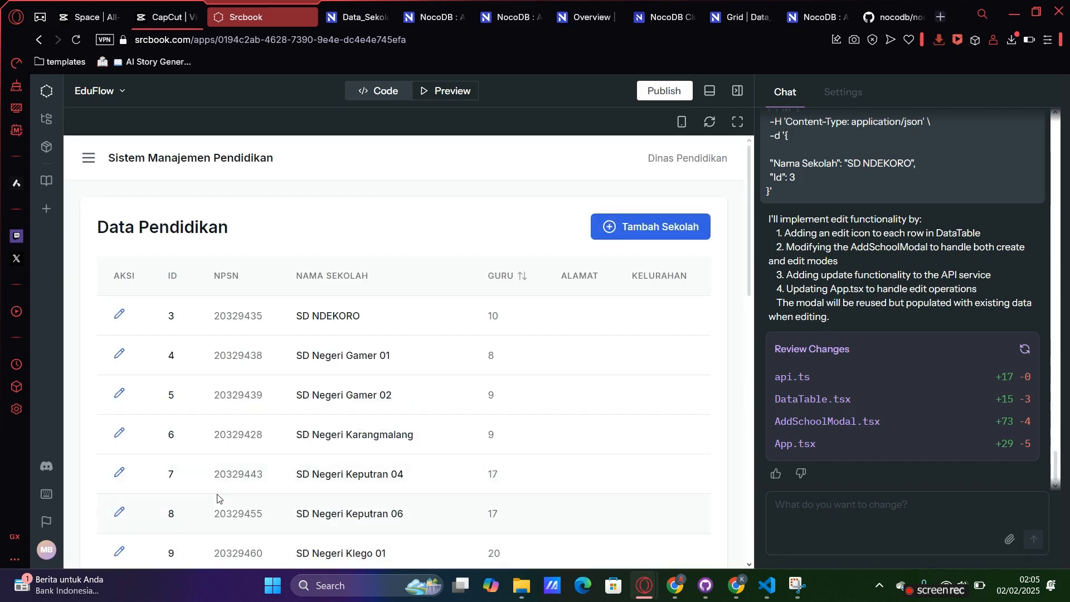
pyautogui.click(119, 551)
pyautogui.click(541, 498)
# Step: Edit the school with ID 3, change its Nama Sekolah to "SD Negri Dekoro" and try to submit the update
pyautogui.click(120, 316)
pyautogui.moveTo(275, 256); pyautogui.dragTo(211, 256)
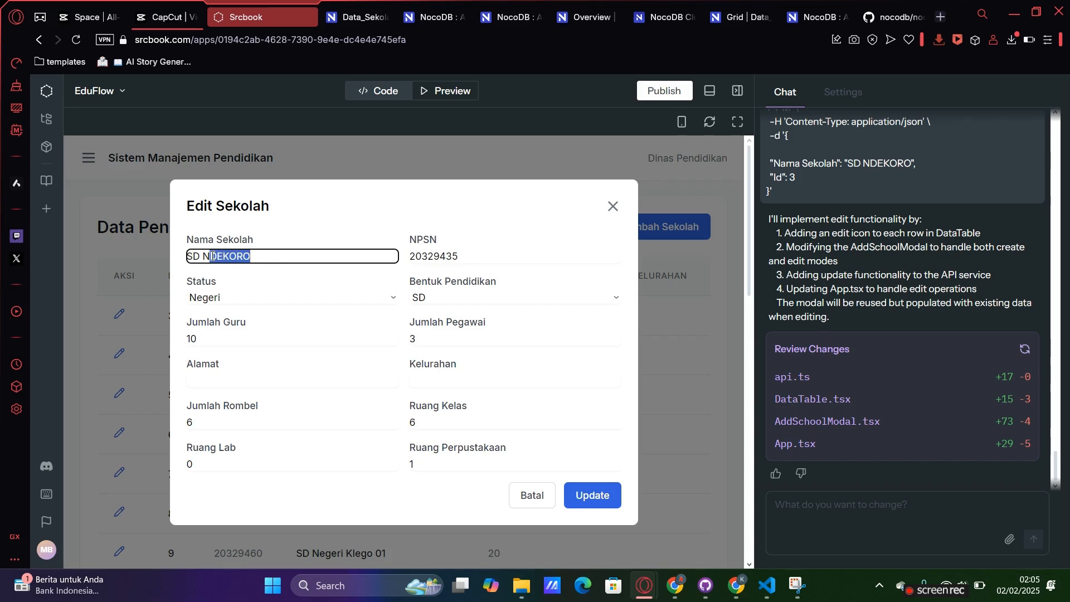
pyautogui.press('BackSpace')
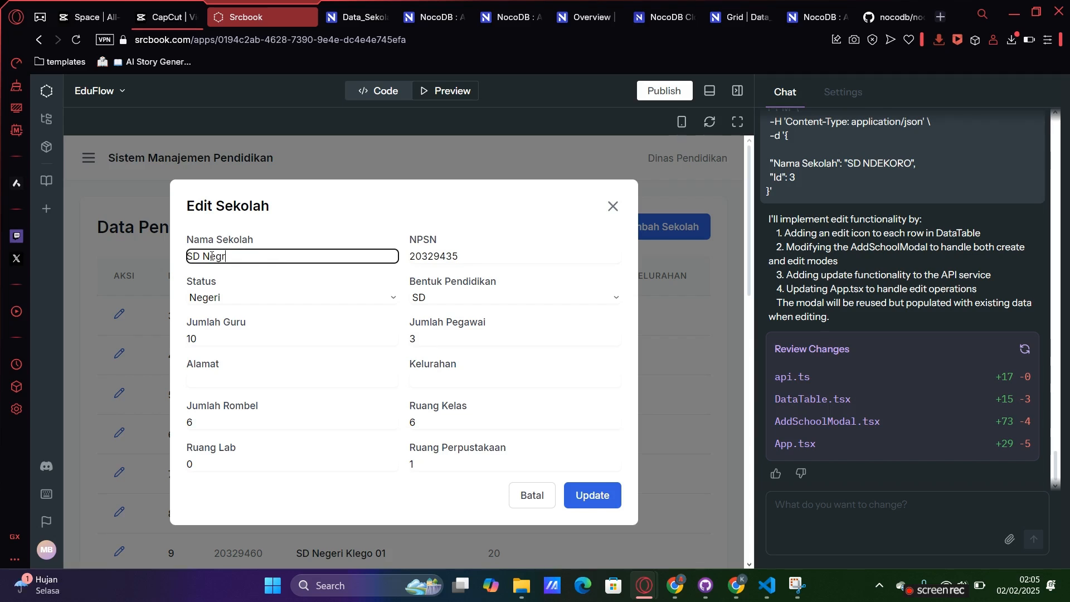
pyautogui.write('egri Dekoro')
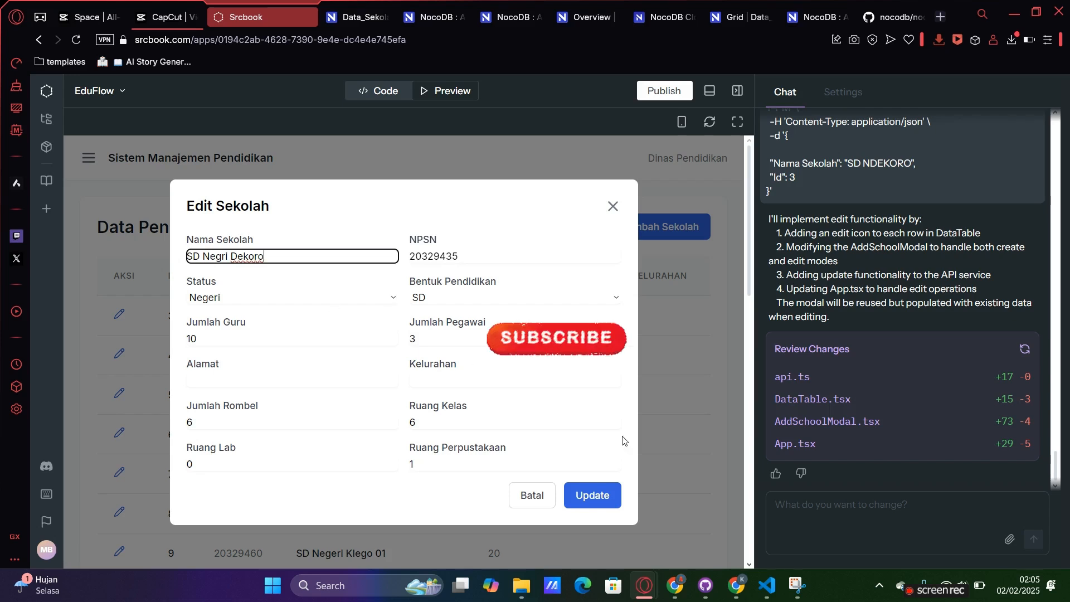
pyautogui.click(602, 497)
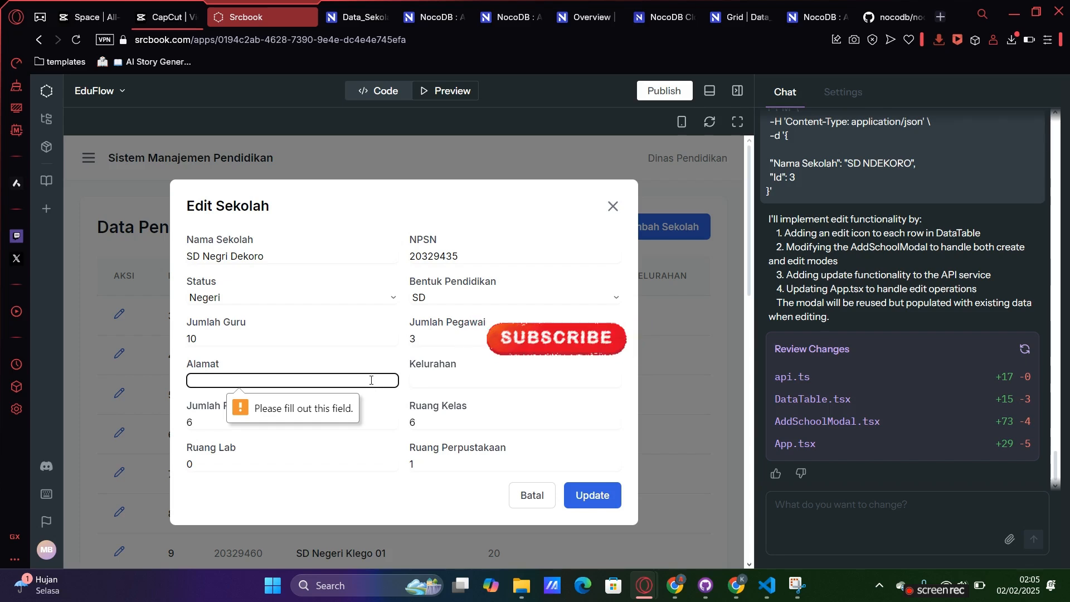
# Step: Fill in the school's address under Alamat, set Kelurahan to "Deko" and submit the update
pyautogui.write('Jalan 3222')
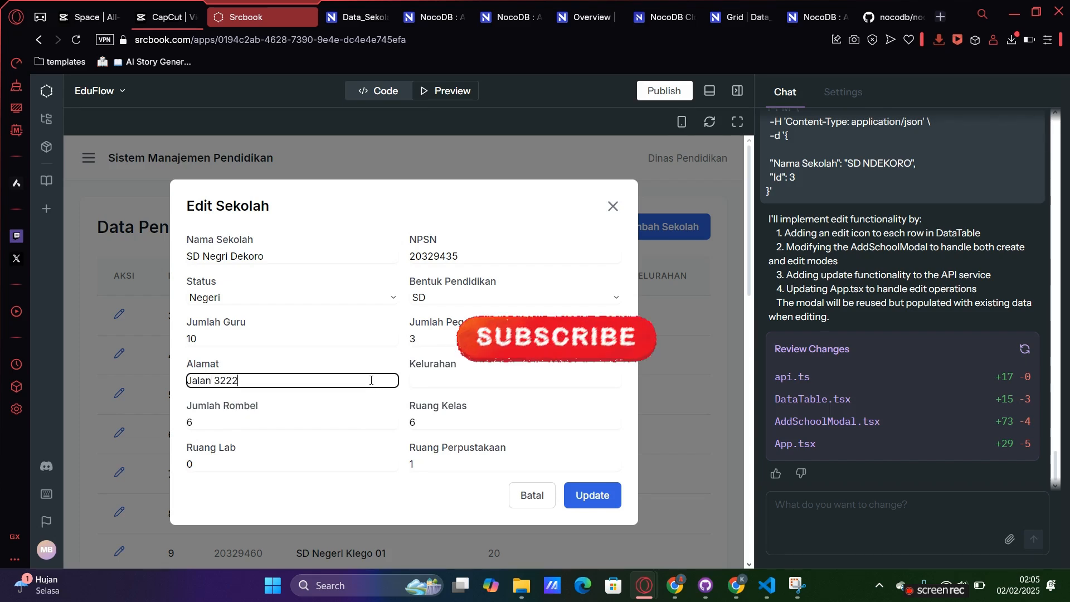
pyautogui.click(516, 377)
pyautogui.write('Deko')
pyautogui.click(589, 496)
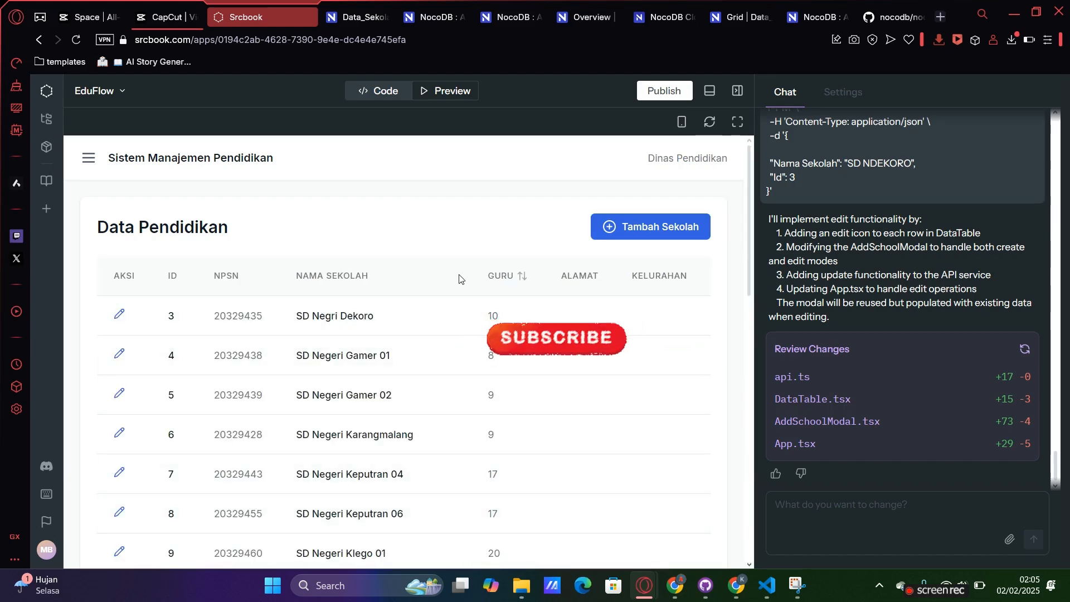
# Step: Switch to the Data_Sekolah grid in NocoDB, reload its records and check the edited school's row across the columns
pyautogui.click(739, 8)
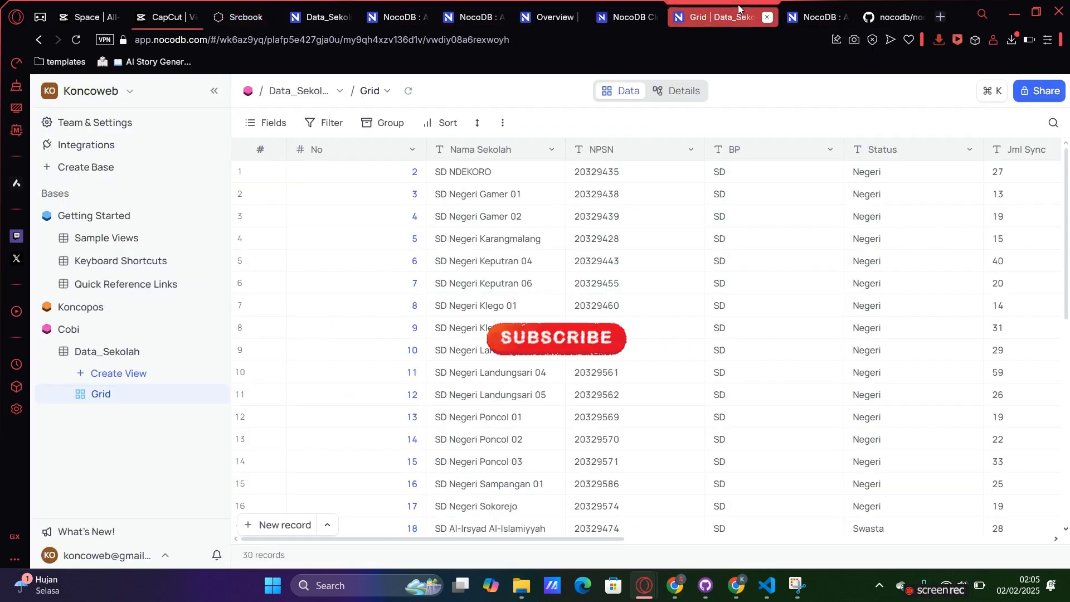
pyautogui.click(408, 90)
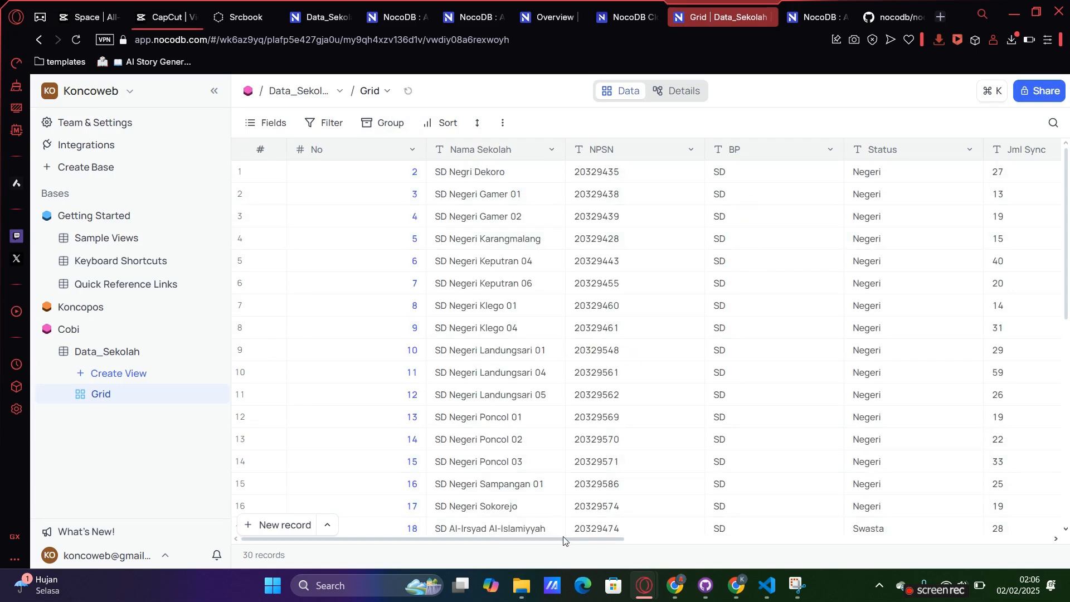
pyautogui.moveTo(587, 539); pyautogui.dragTo(1004, 541)
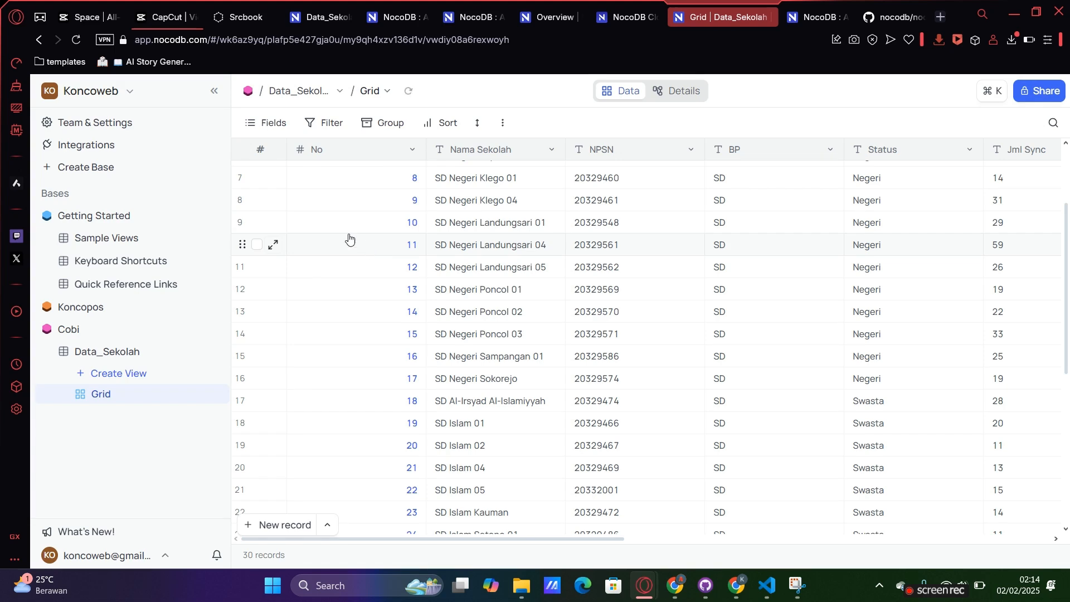
pyautogui.click(173, 16)
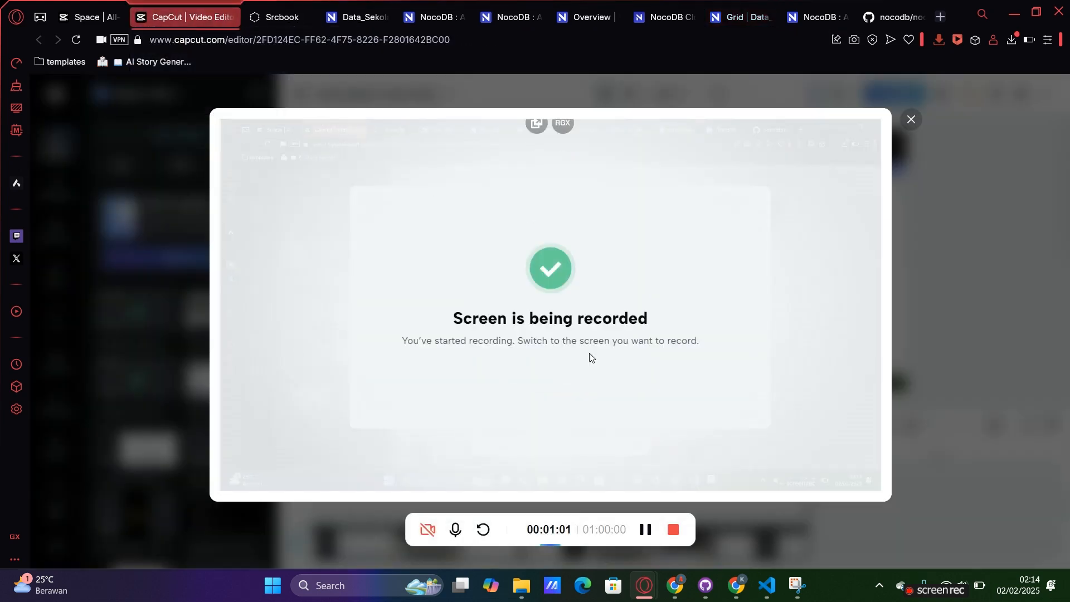